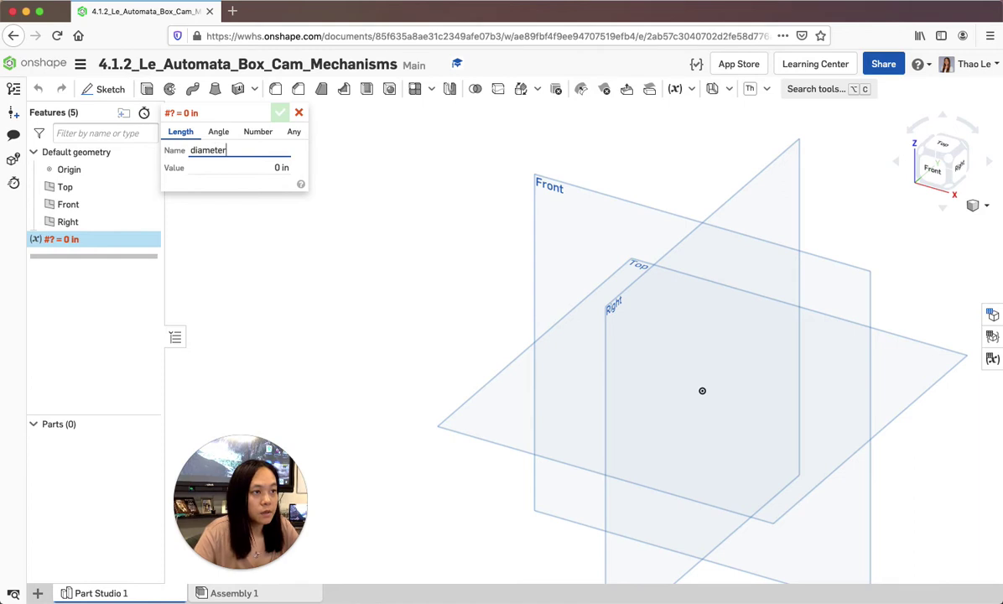
Step: Set the diameter variable to type Any with a value of 1.5 and accept it
left_click(294, 132)
left_click(276, 168)
double_click(282, 168)
type("1")
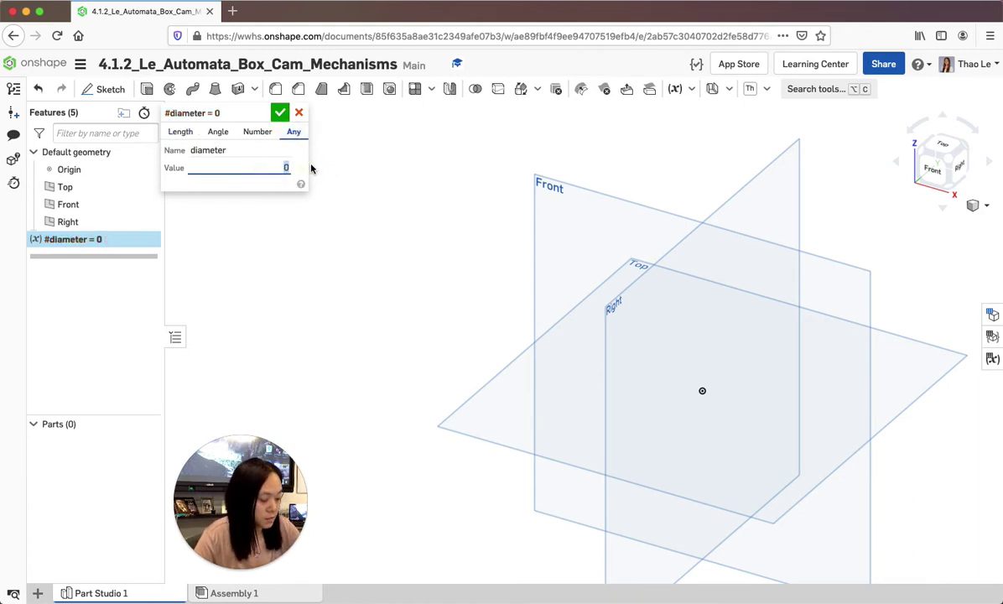
type(".5")
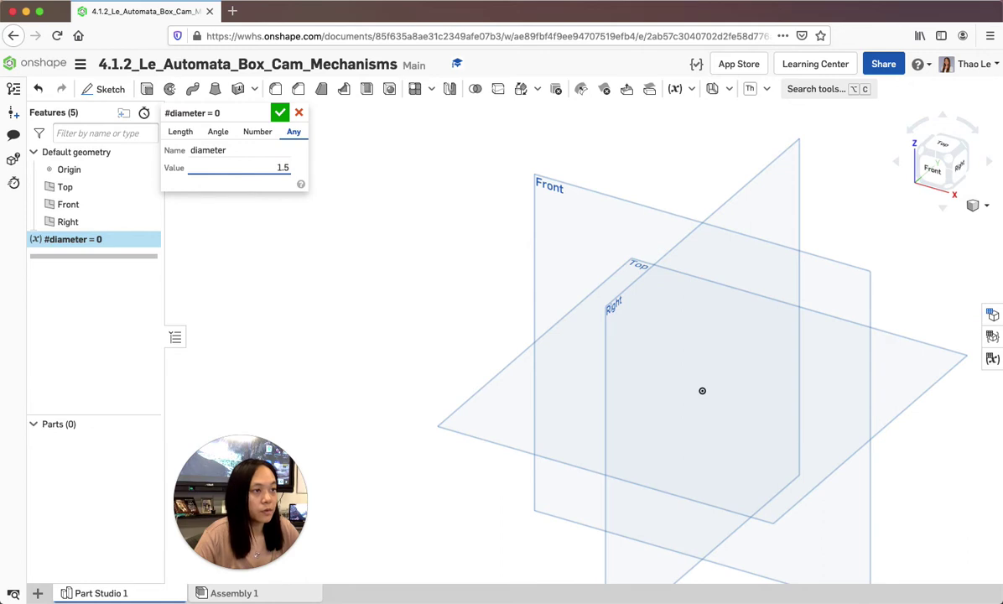
left_click(281, 114)
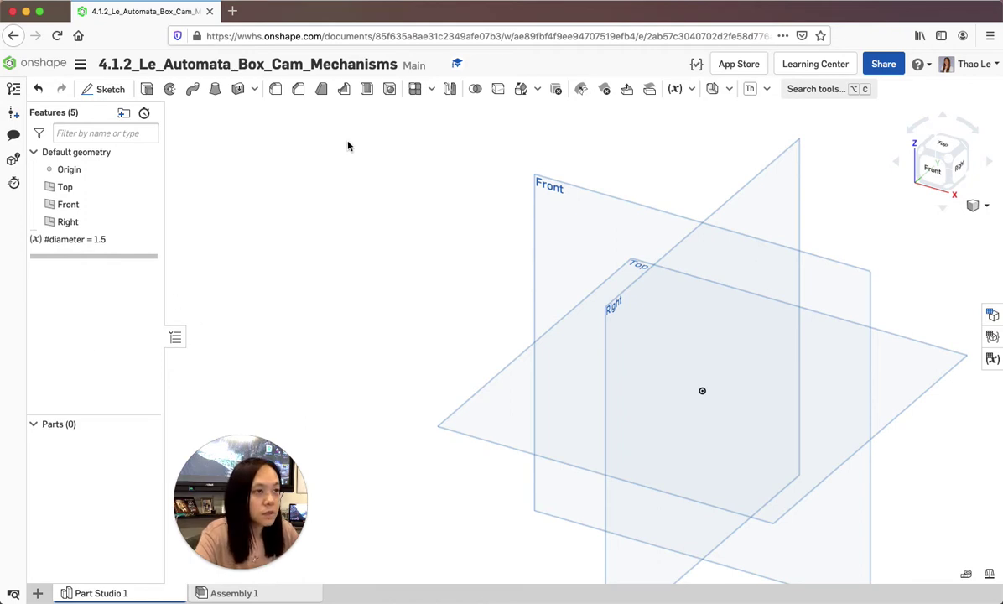
Step: Hide the Front and Right planes, leaving only the Top plane shown
left_click(147, 204)
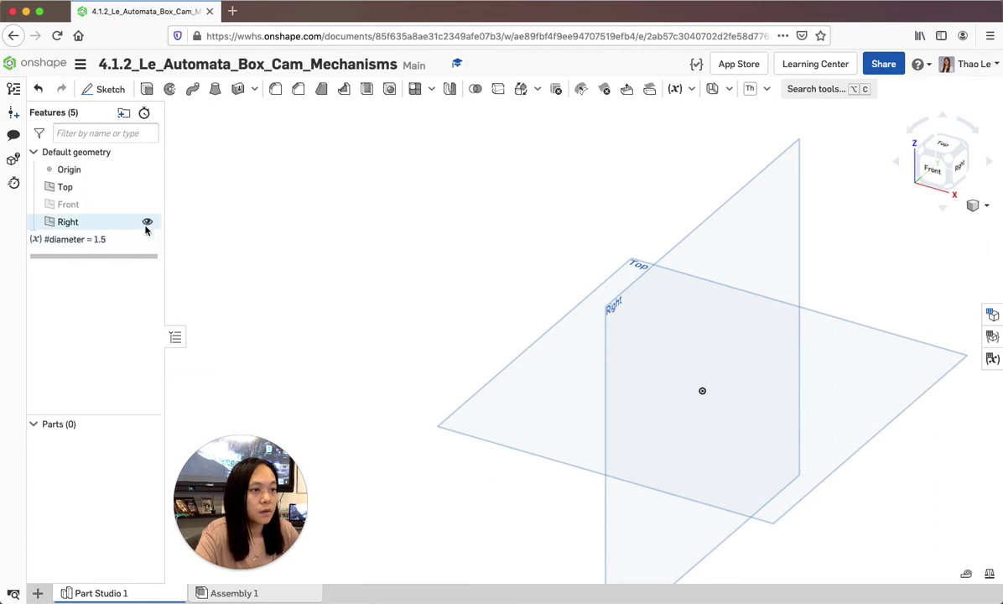
left_click(147, 221)
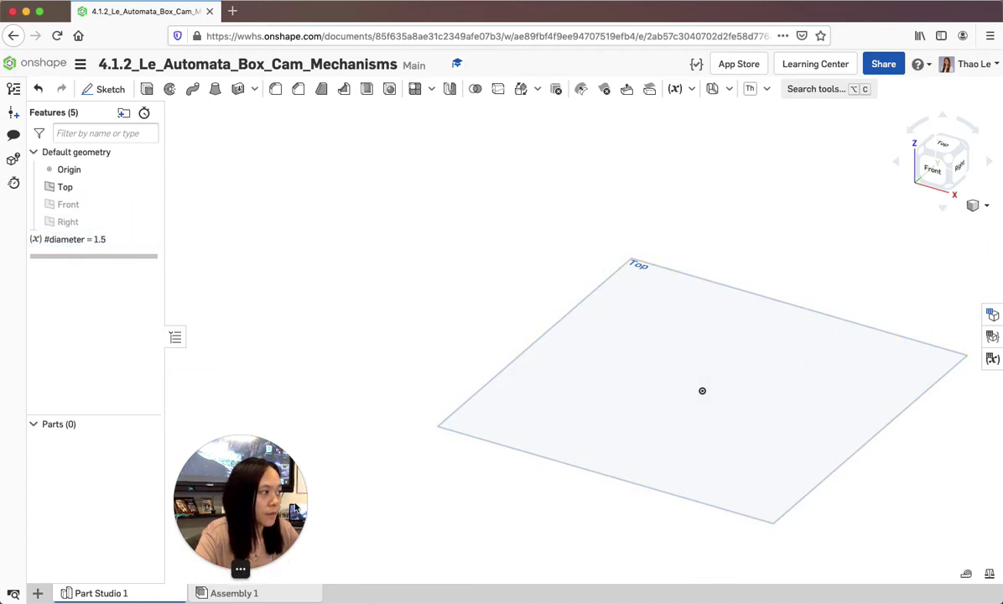
Step: Rename the Part Studio 1 tab as Cam Mechanisms
right_click(86, 593)
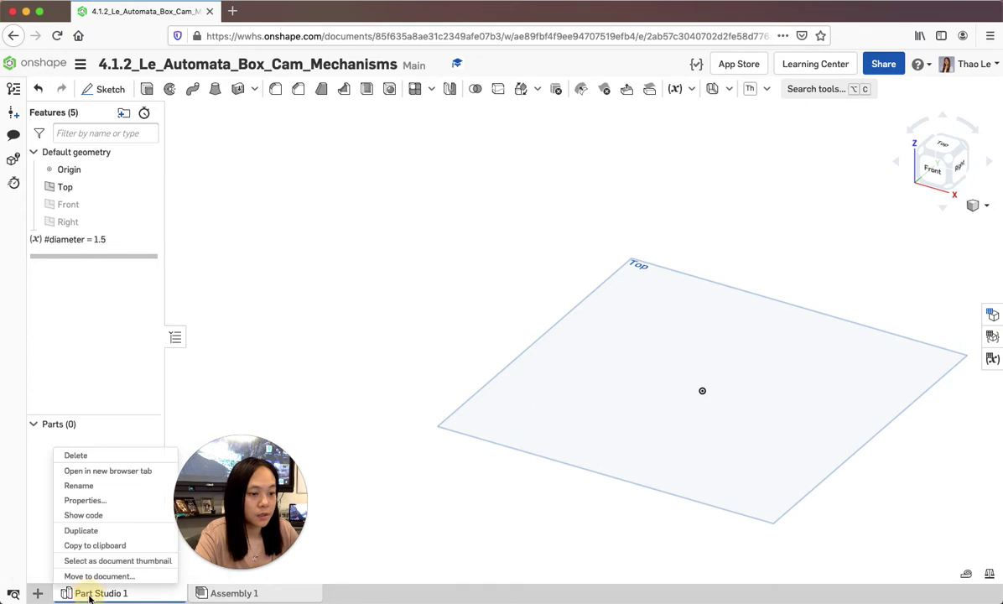
left_click(77, 486)
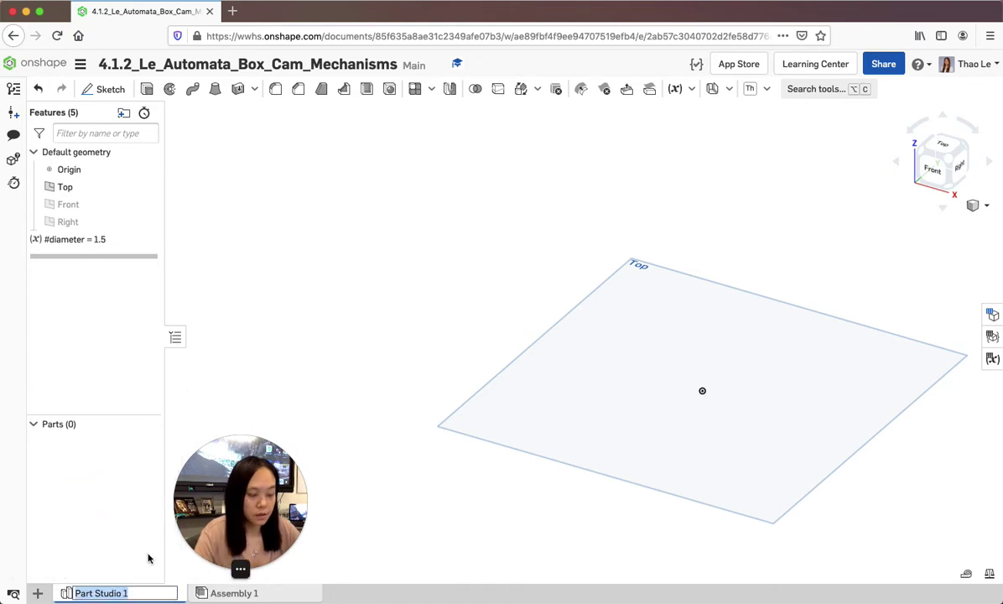
type("Cam Mecha")
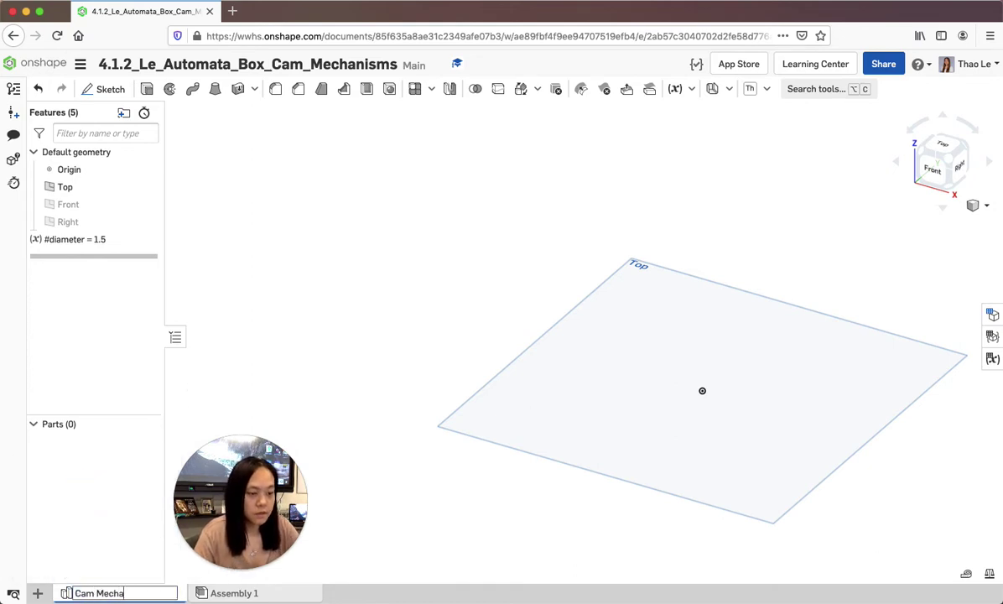
type("nisms")
key("Return")
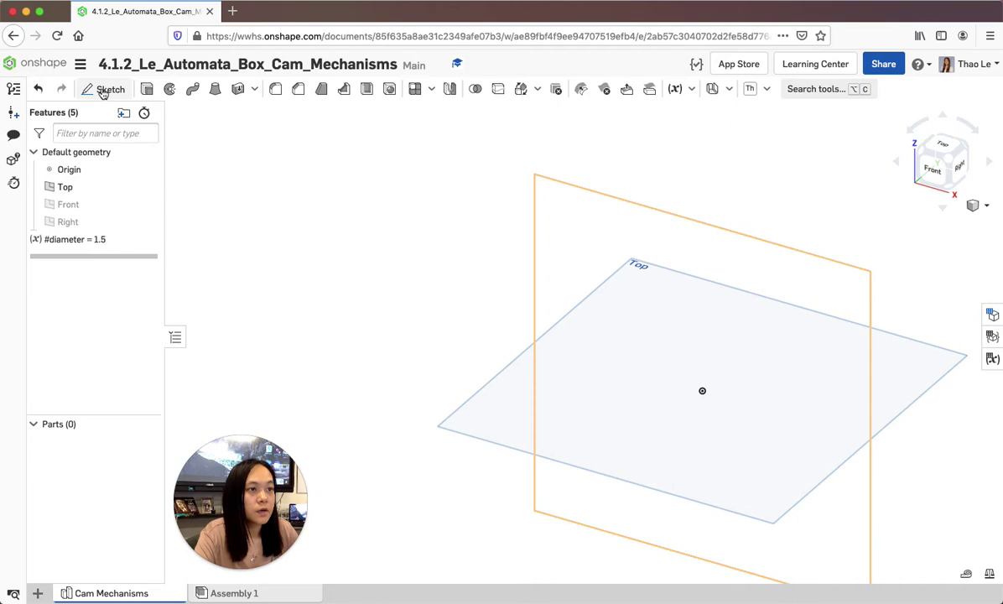
Step: Sketch two concentric circles on the Top plane, up and to the left of the origin, about 1.78 in and 0.6 in in diameter
left_click(944, 153)
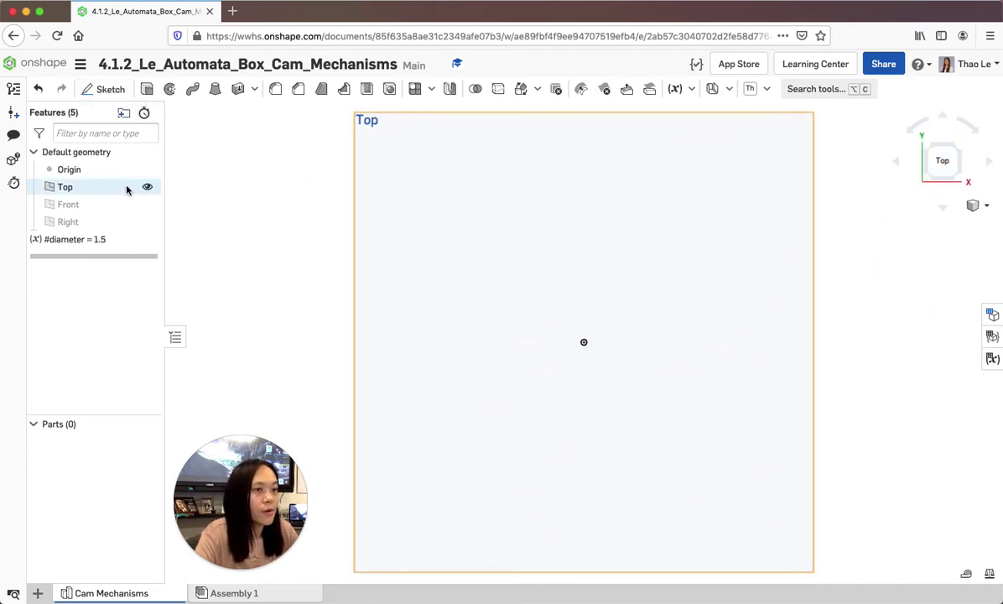
left_click(91, 97)
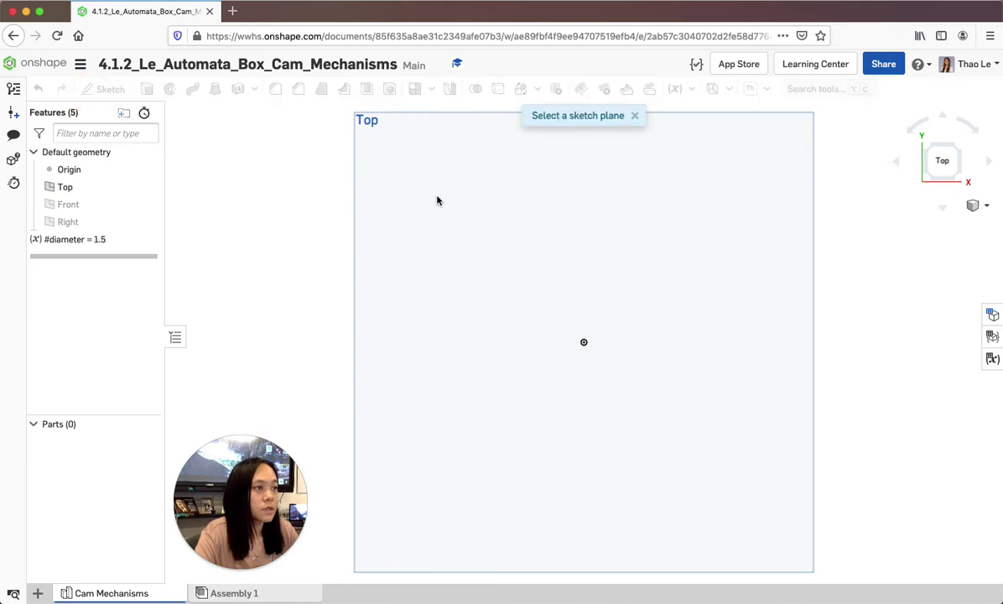
left_click(439, 235)
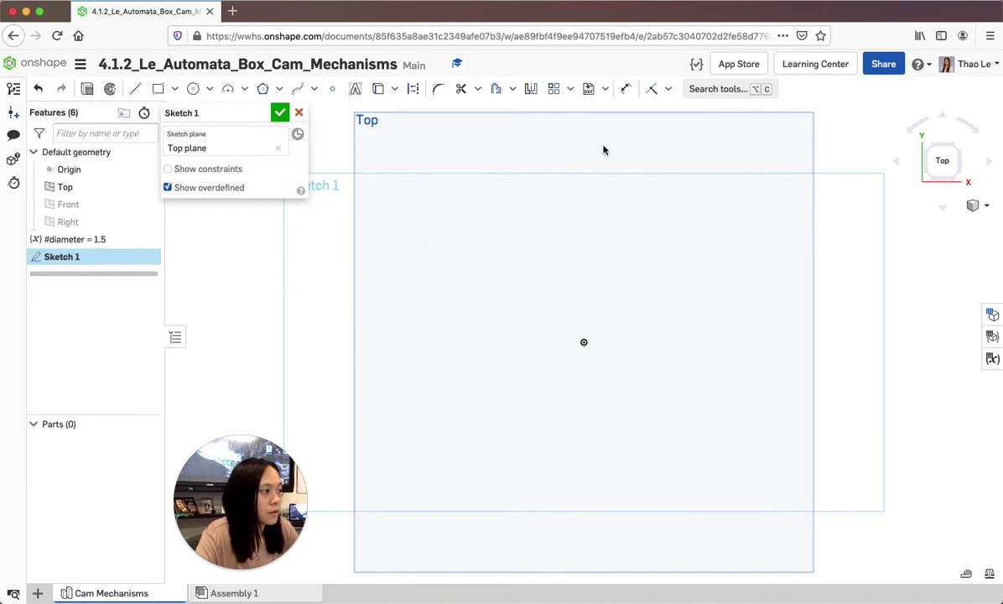
left_click(209, 88)
left_click(227, 115)
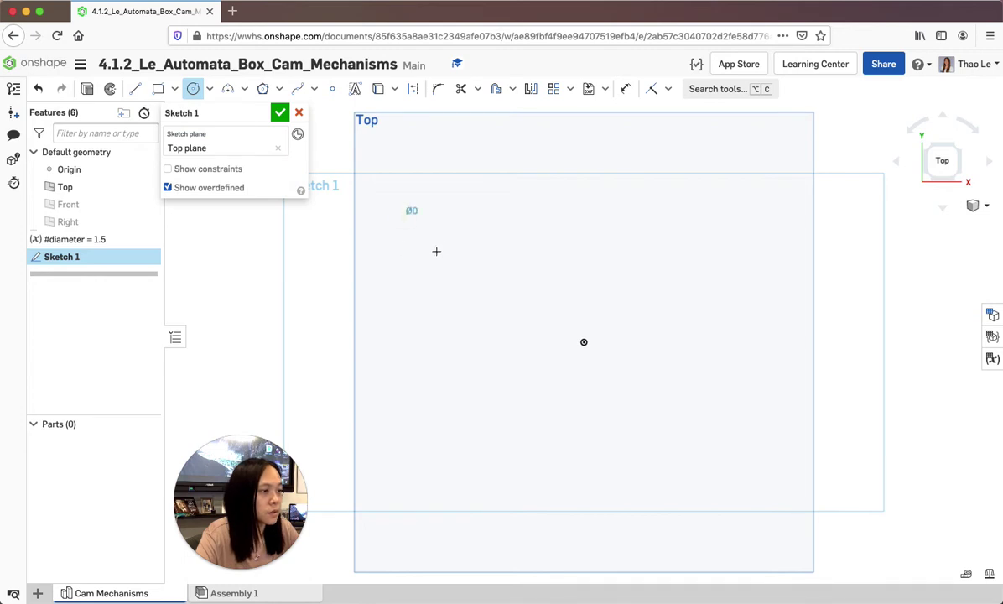
left_click(471, 232)
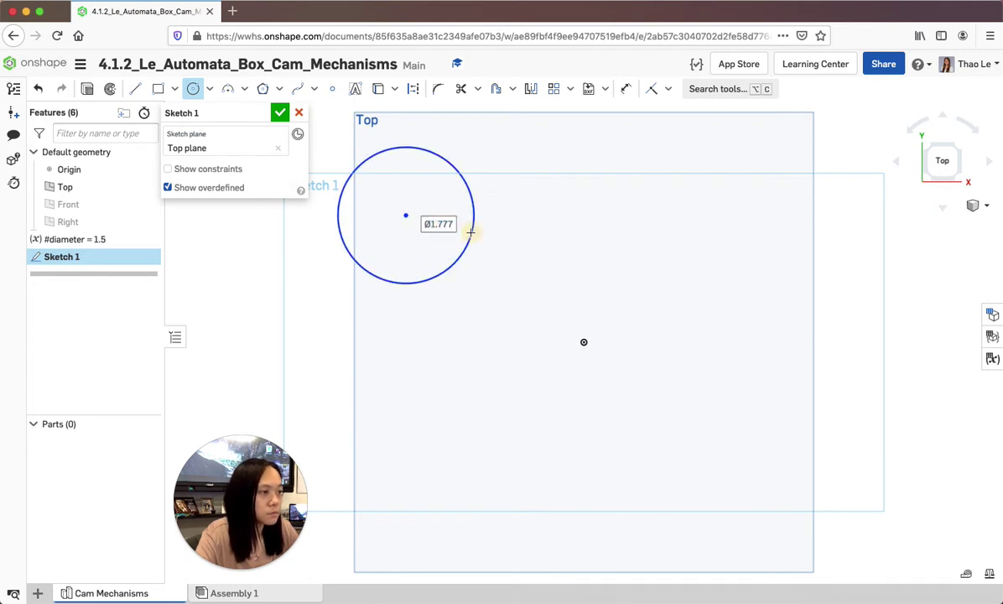
left_click(407, 215)
left_click(420, 196)
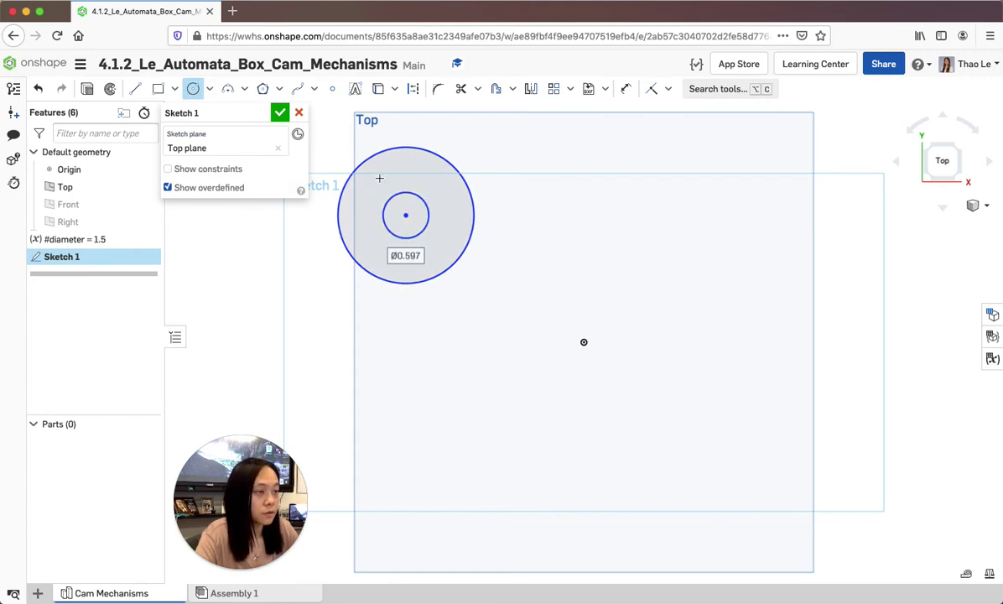
Step: Dimension the outer circle's diameter with the #diameter variable
left_click(626, 89)
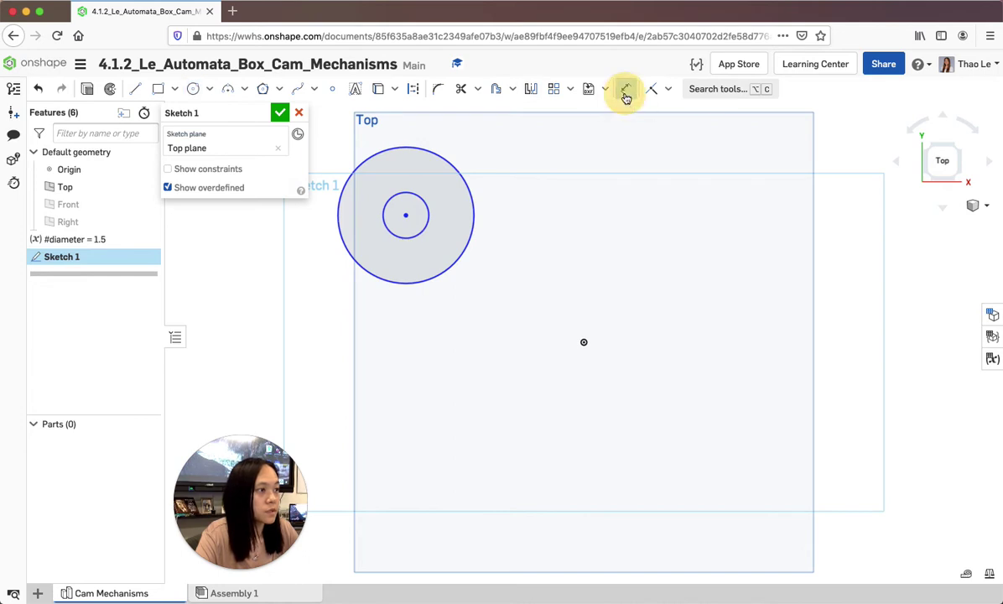
left_click(467, 184)
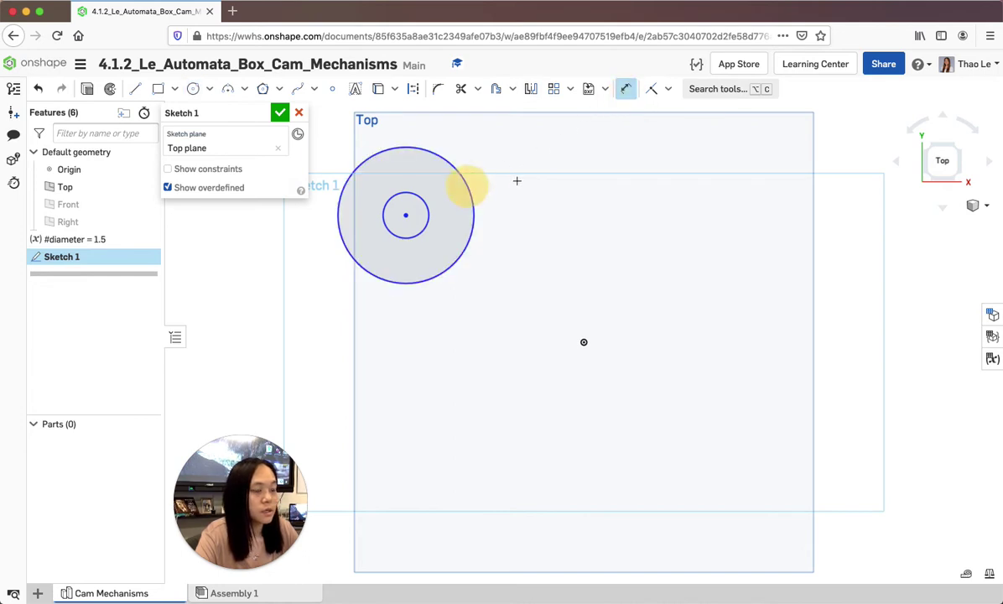
left_click(529, 171)
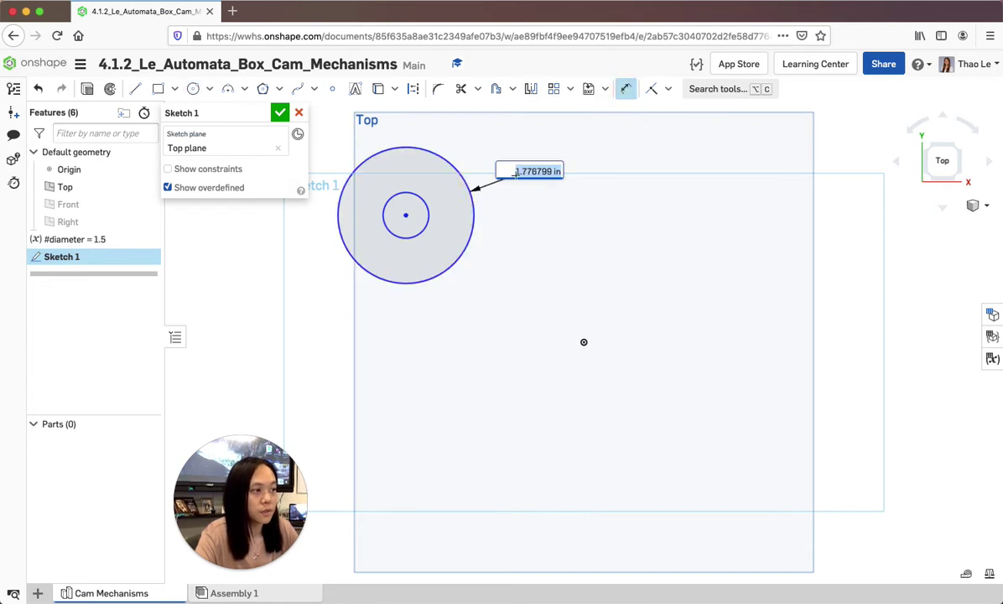
type("d")
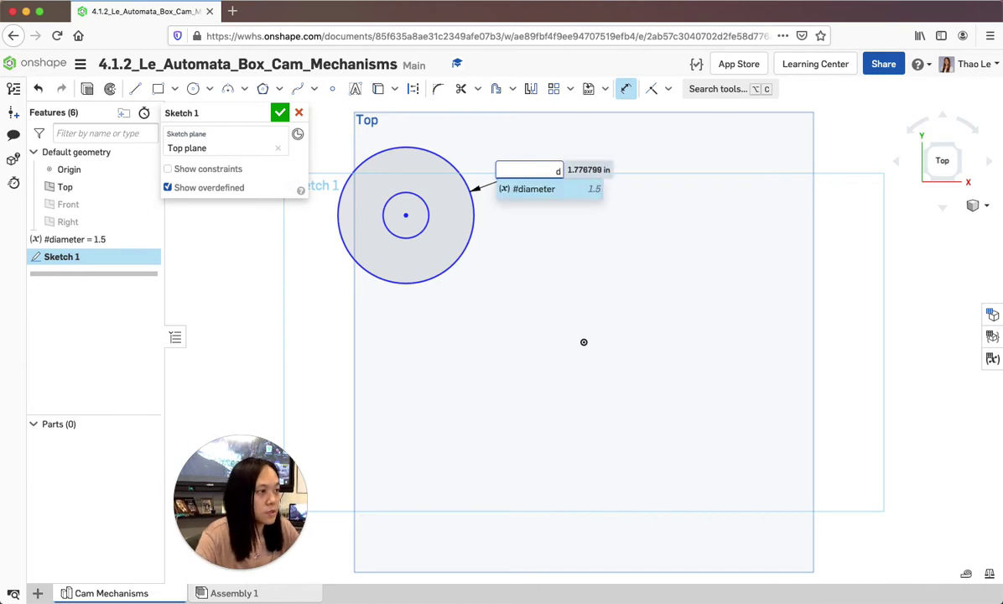
left_click(525, 189)
key("Return")
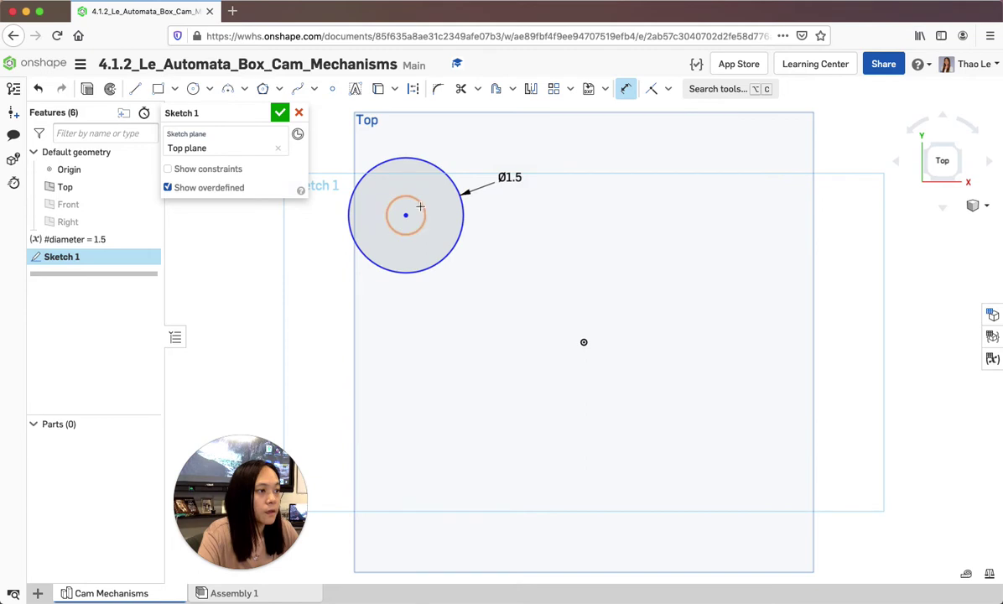
Step: Dimension the inner circle's diameter as 3/16 in
left_click(419, 207)
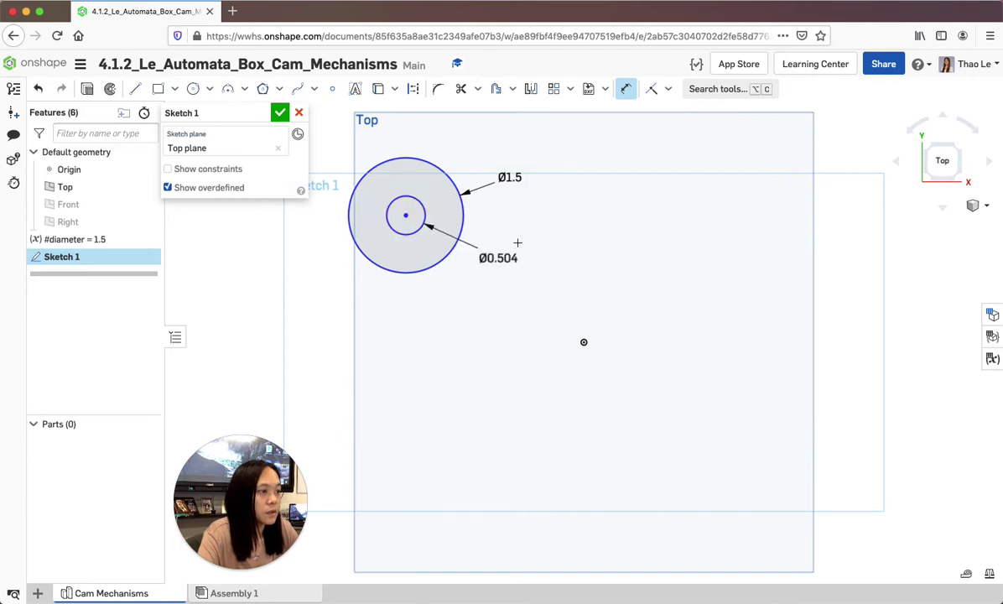
left_click(493, 239)
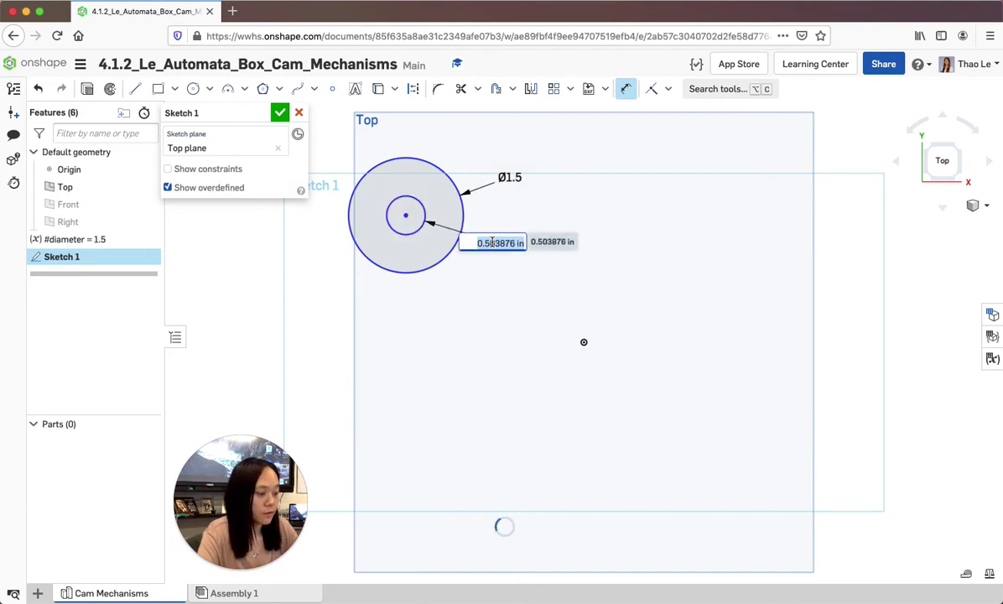
type("3/16")
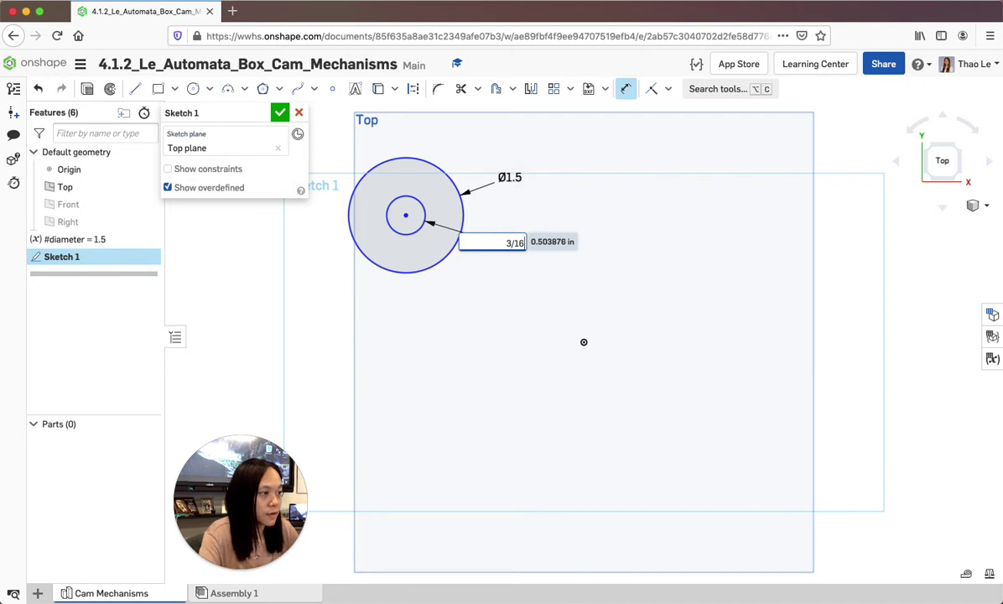
key("Return")
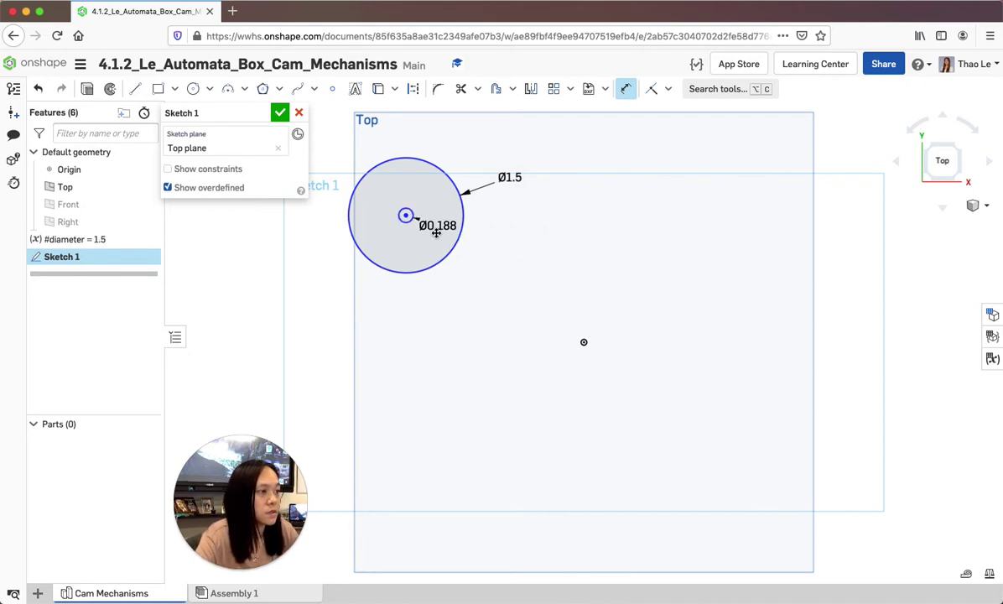
Step: Extrude the region between the two circles as a new solid with a blind depth of 3/16 in
scroll(417, 206, "up", 2)
scroll(417, 204, "up", 2)
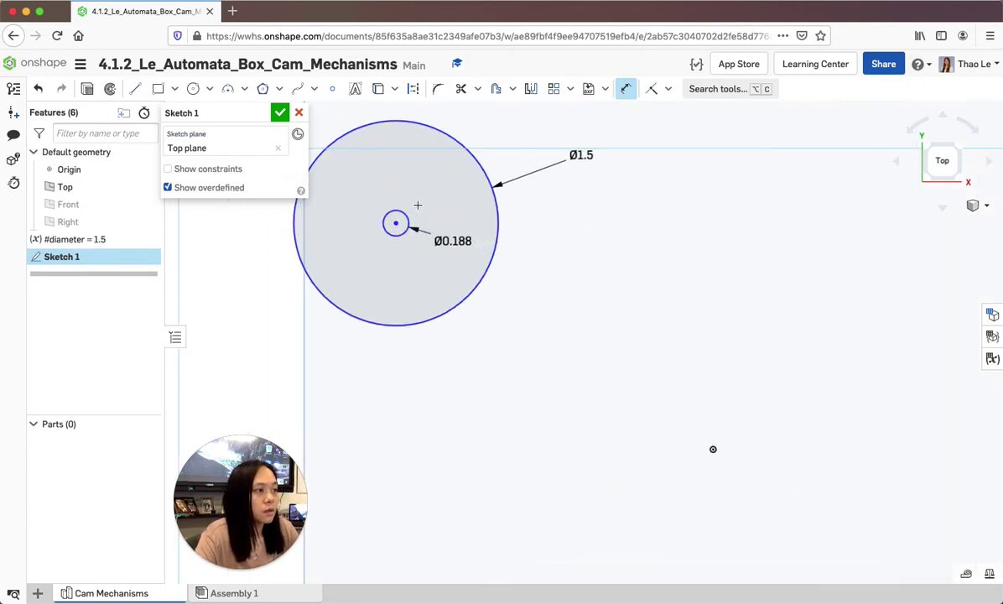
scroll(436, 213, "down", 3)
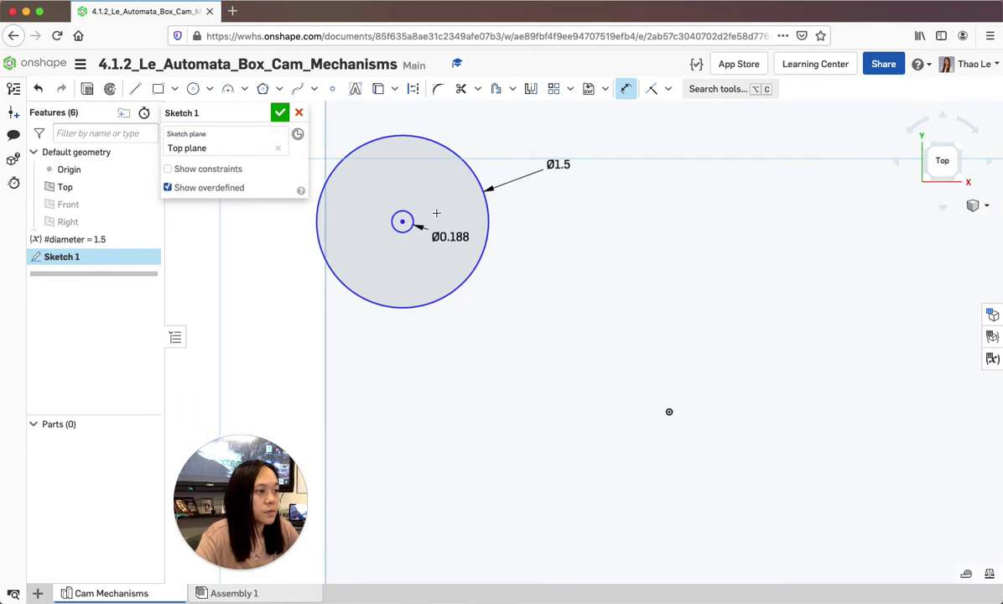
left_click(88, 90)
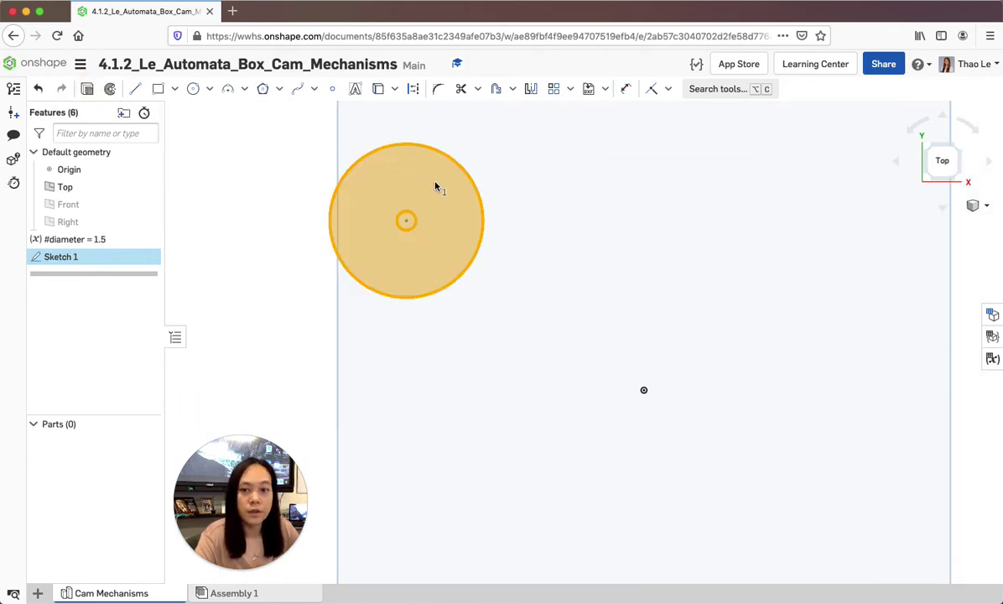
key("shift+e")
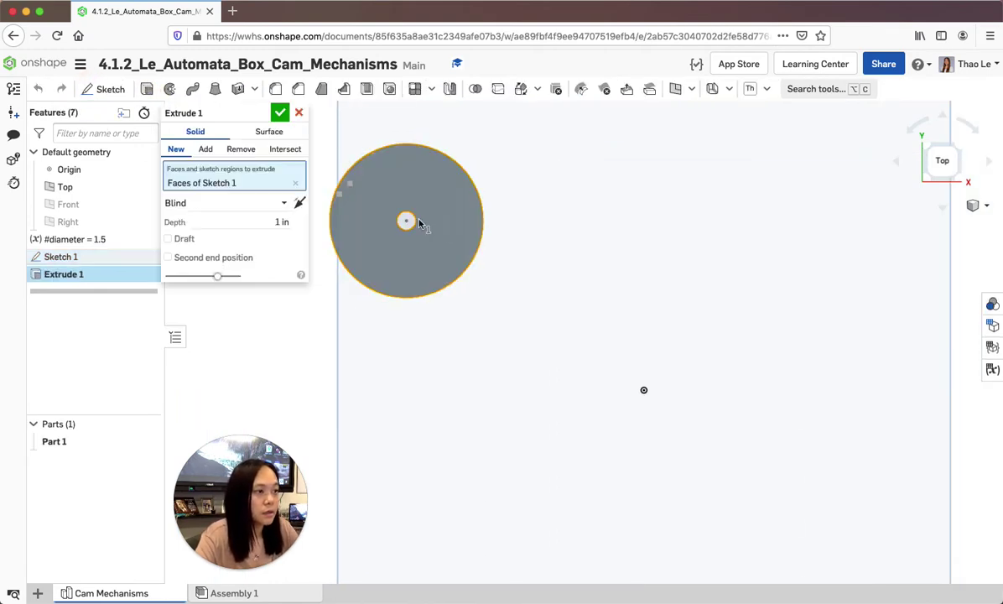
left_click(277, 222)
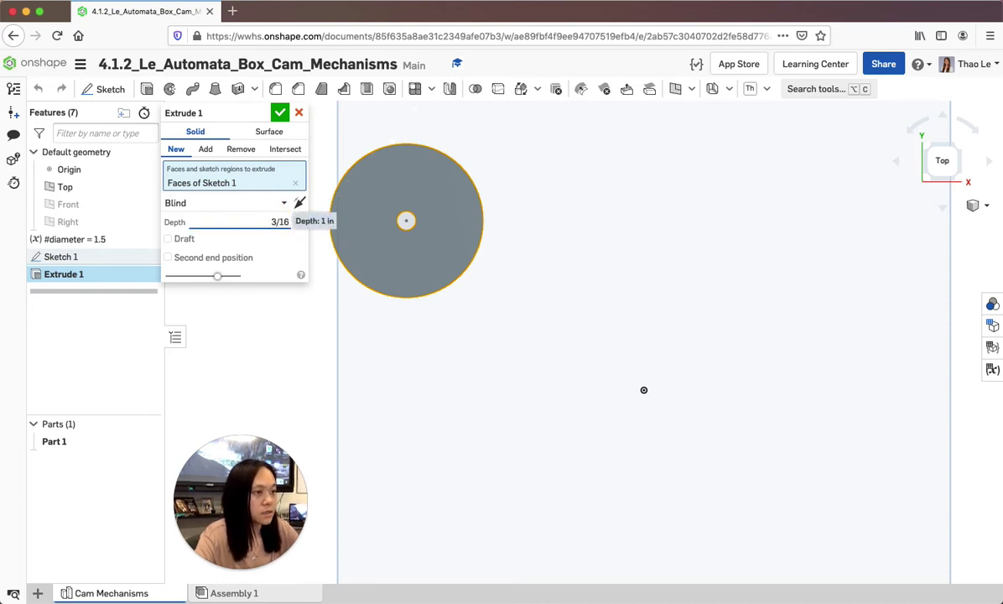
type("3/16")
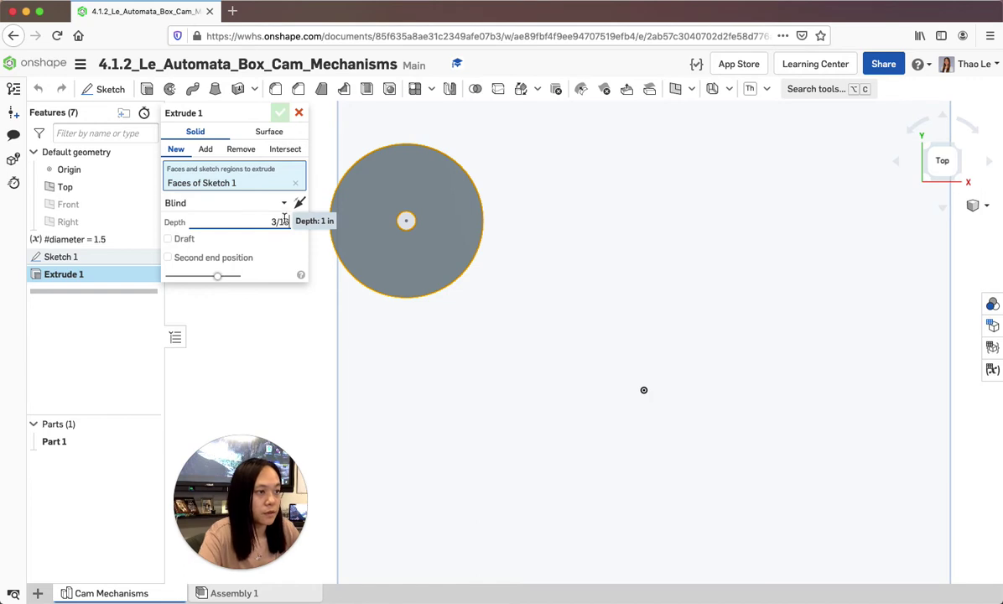
key("Return")
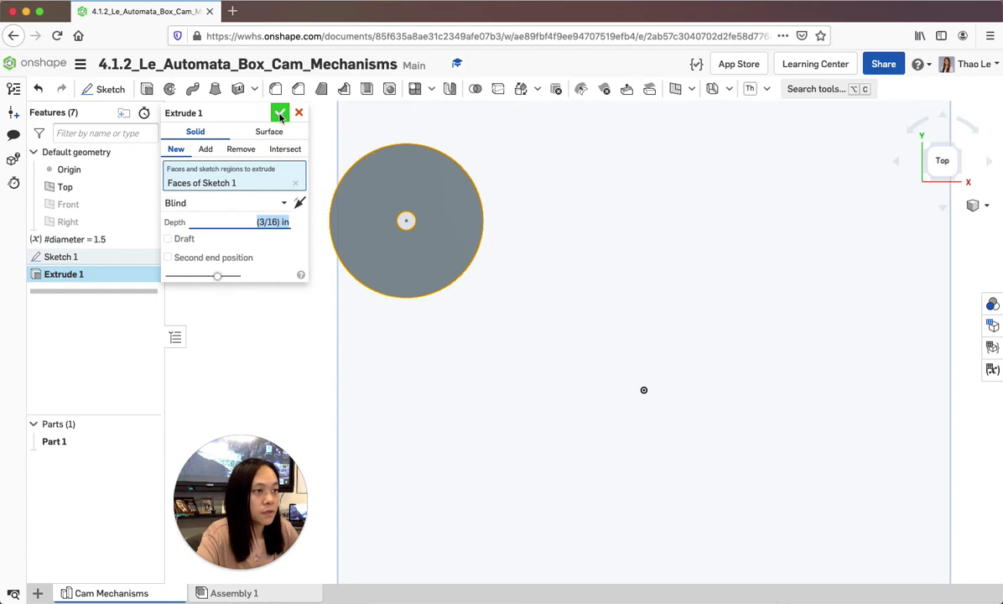
left_click(280, 114)
Step: Rename the extruded part as Circle Cam
right_click(55, 443)
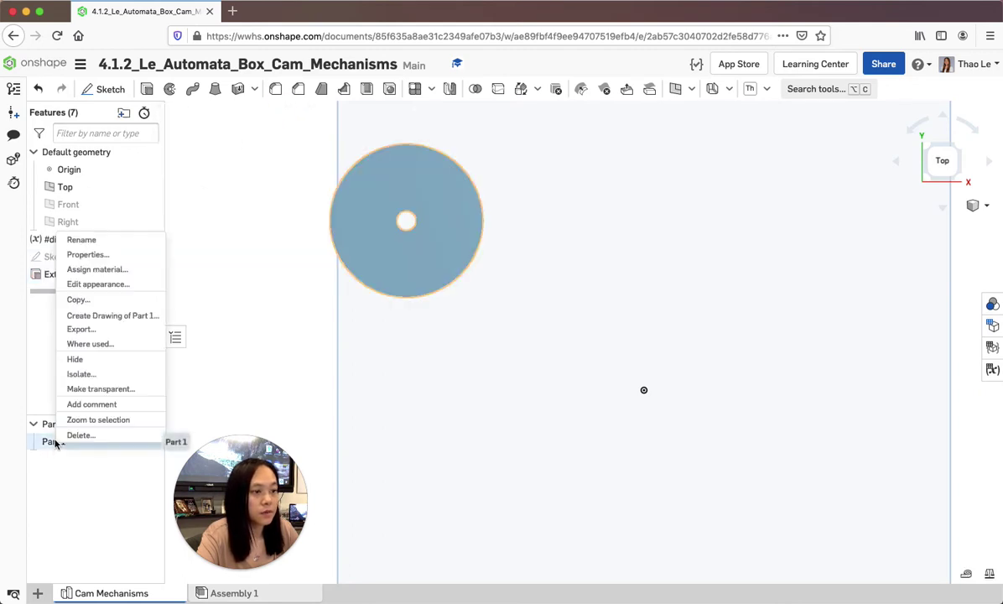
left_click(82, 241)
type("Circle Cam")
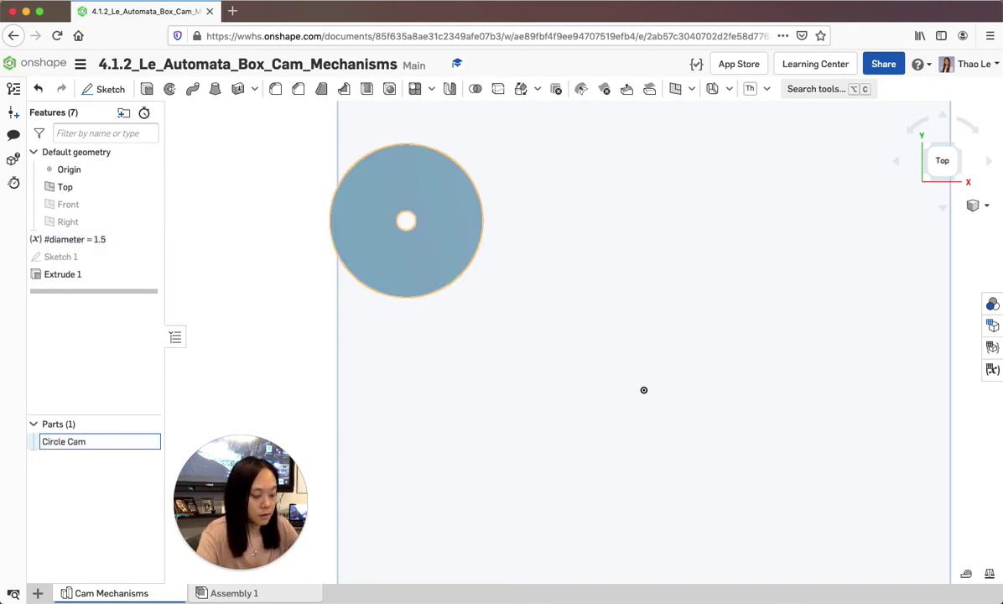
key("Return")
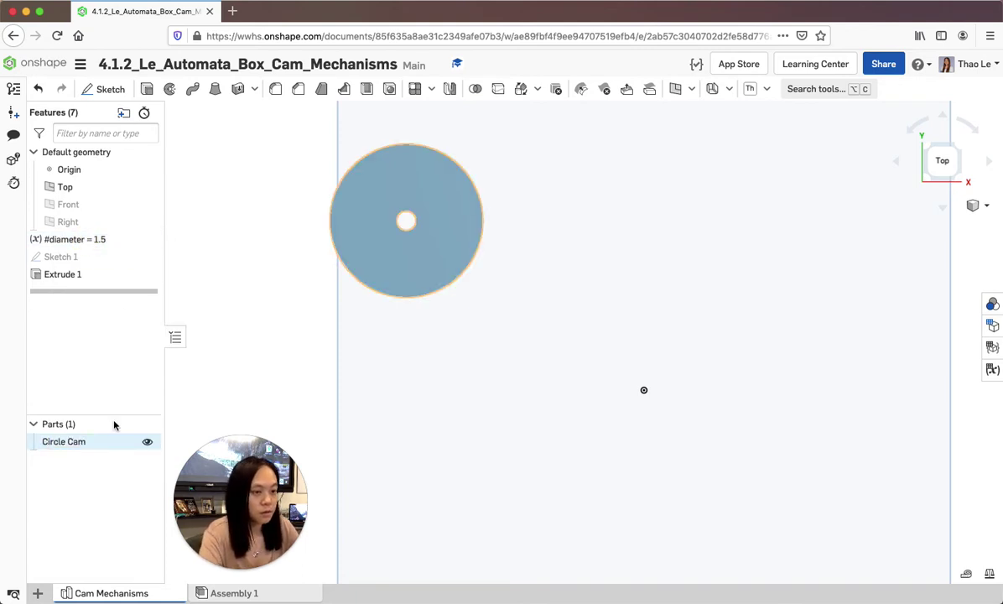
Step: Change the appearance of the Circle Cam part to gray
right_click(357, 271)
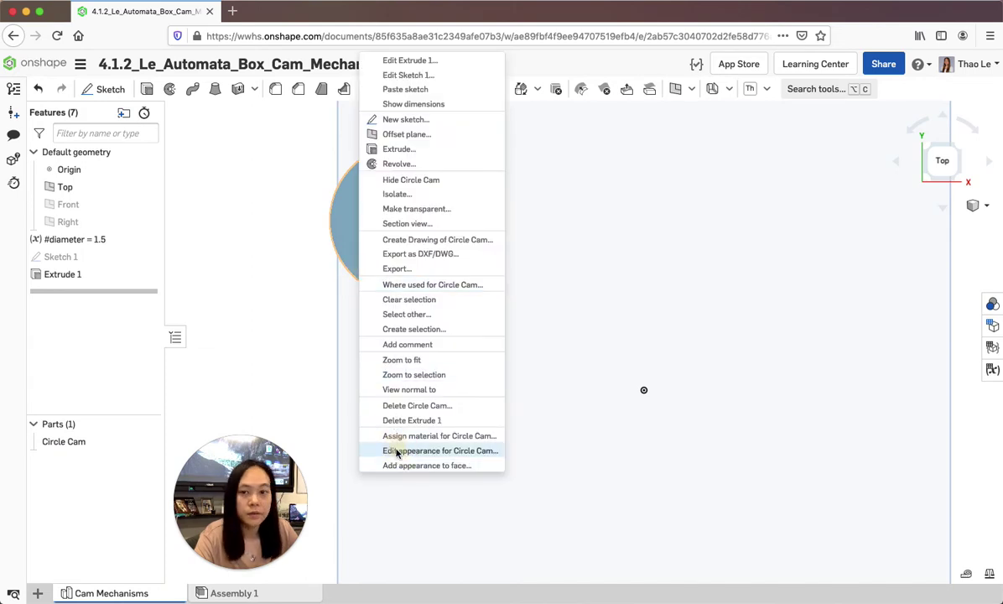
left_click(398, 451)
left_click(227, 363)
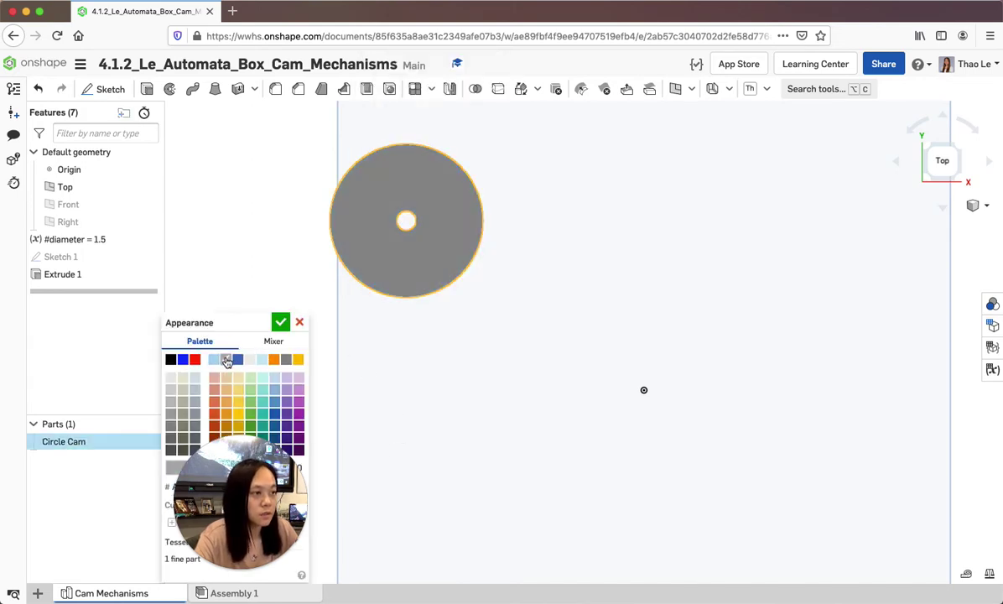
left_click(281, 324)
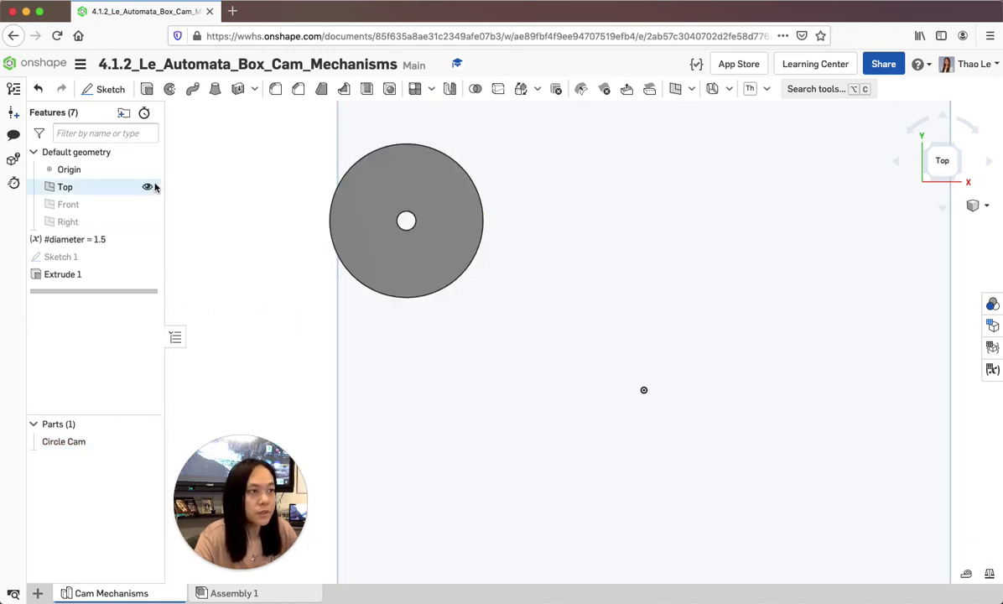
Step: Start a new sketch on the Top plane
left_click(126, 92)
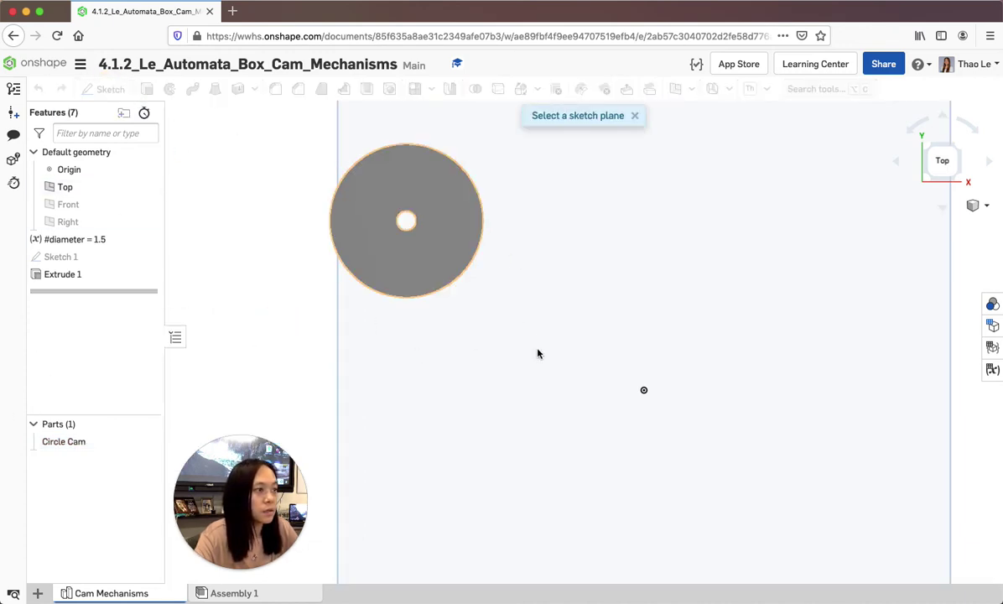
left_click(542, 355)
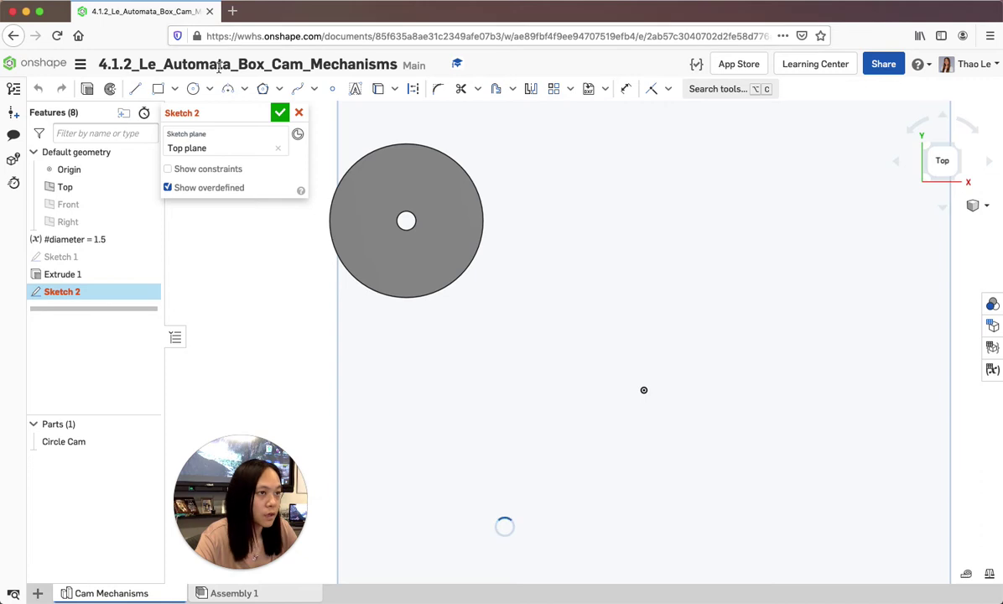
left_click(193, 89)
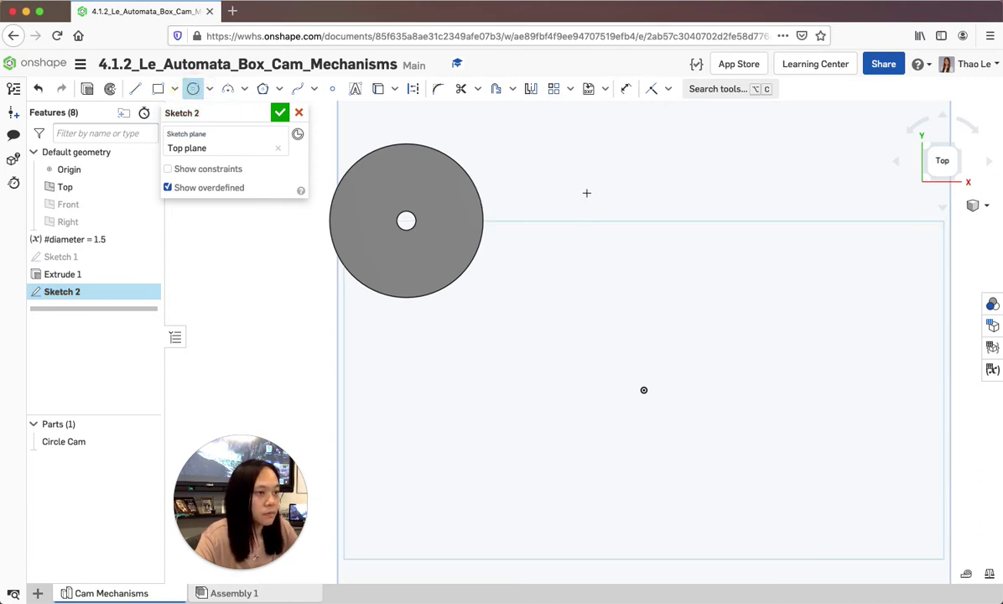
left_click(607, 205)
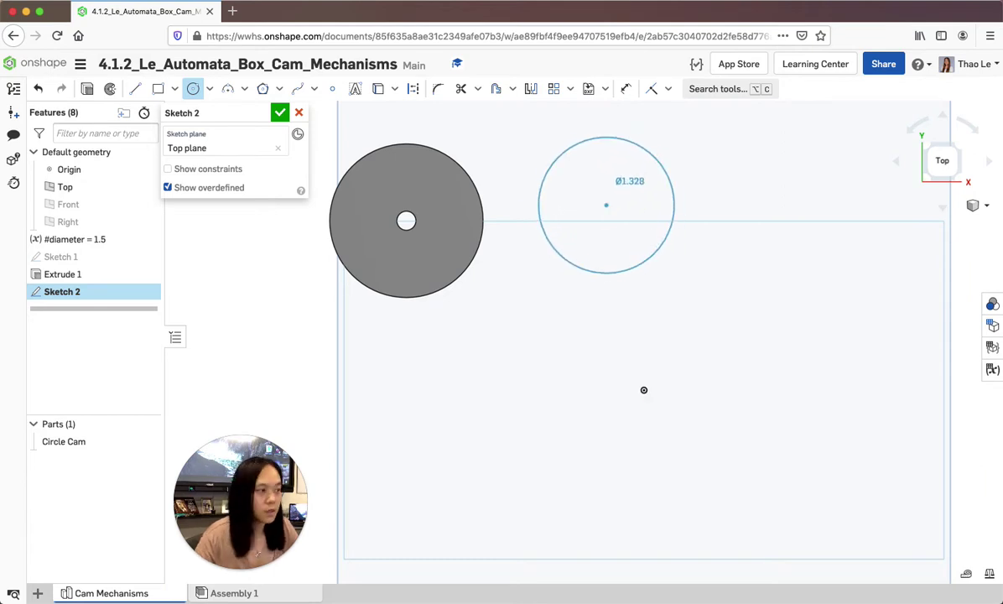
key("Escape")
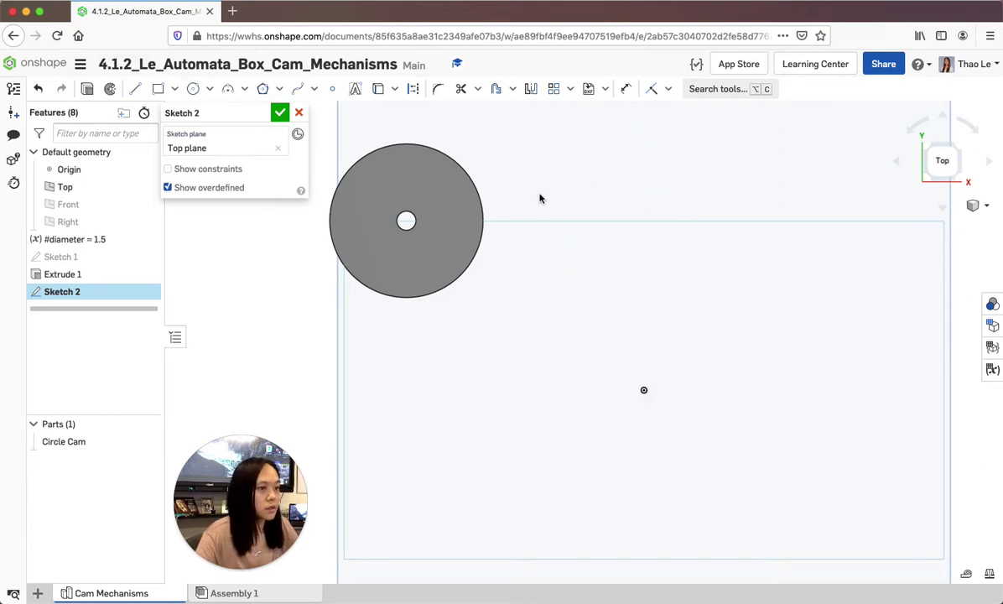
Step: Sketch a circle about 1.43 in in diameter beside the Circle Cam, with its center level with the cam's hole
left_click(193, 88)
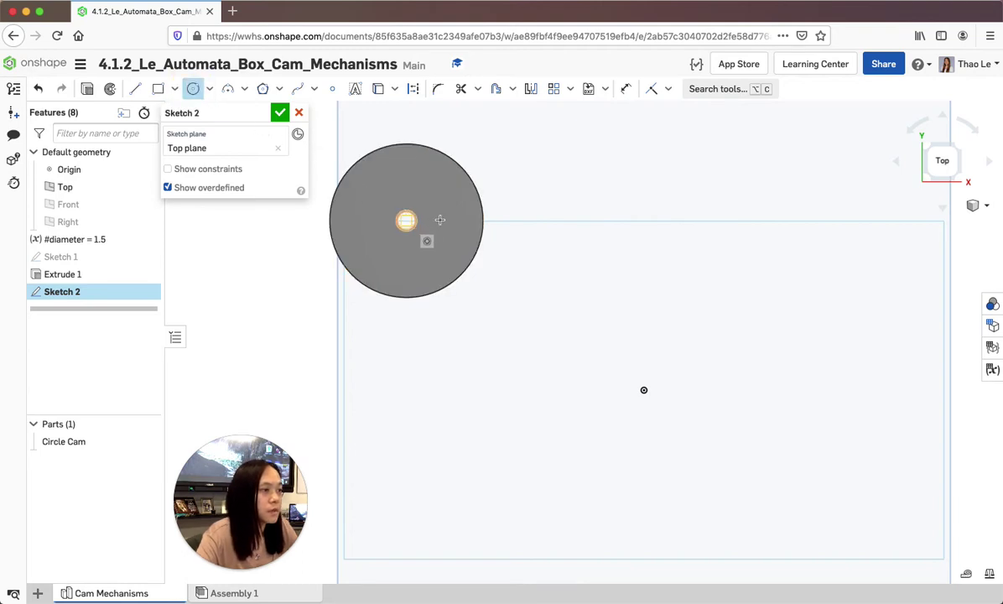
left_click(597, 221)
left_click(615, 149)
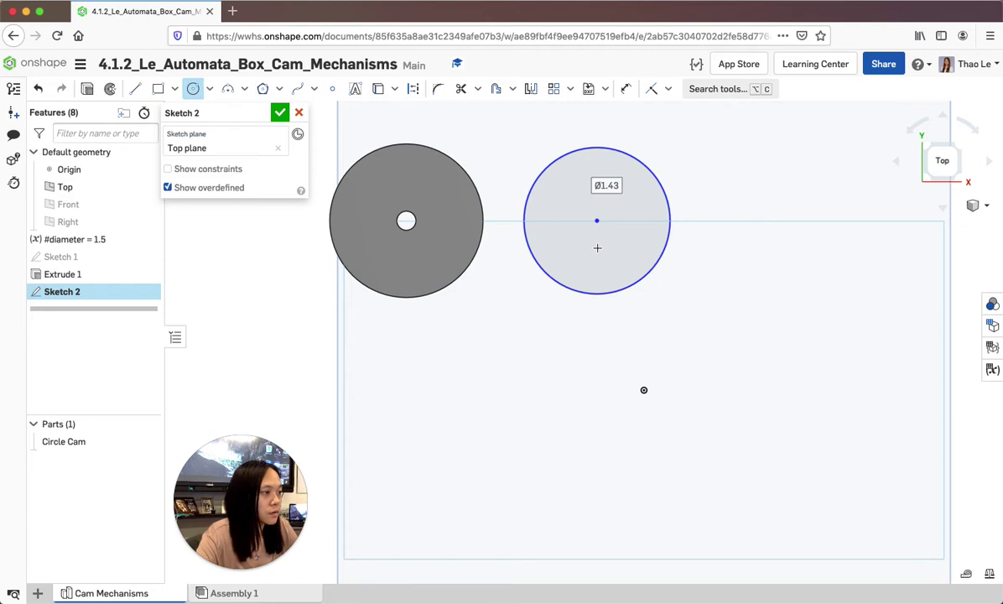
Step: Sketch a smaller circle about 0.41 in in diameter inside the large one, directly below its center point
scroll(597, 256, "up", 5)
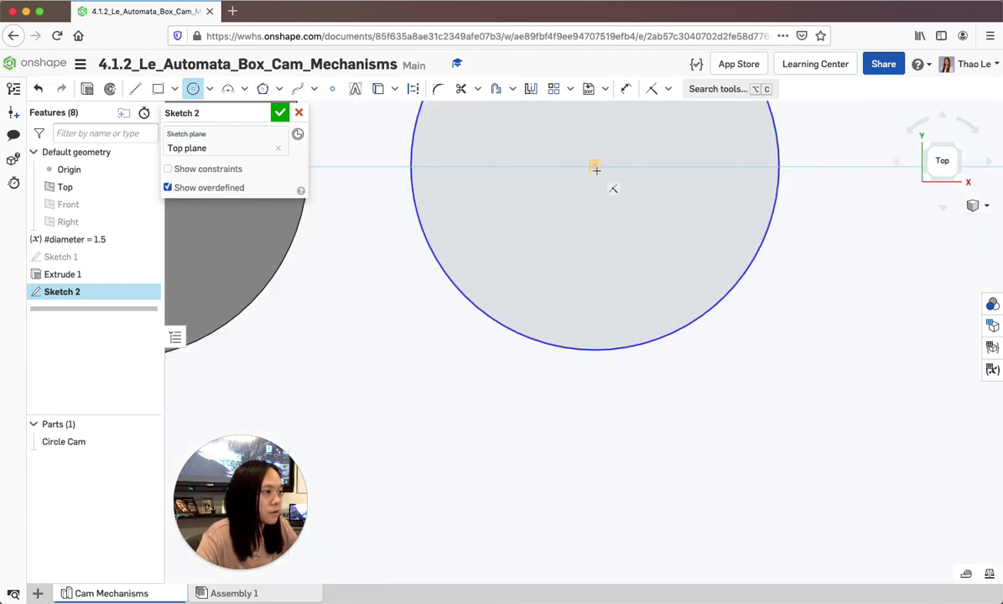
left_click(196, 89)
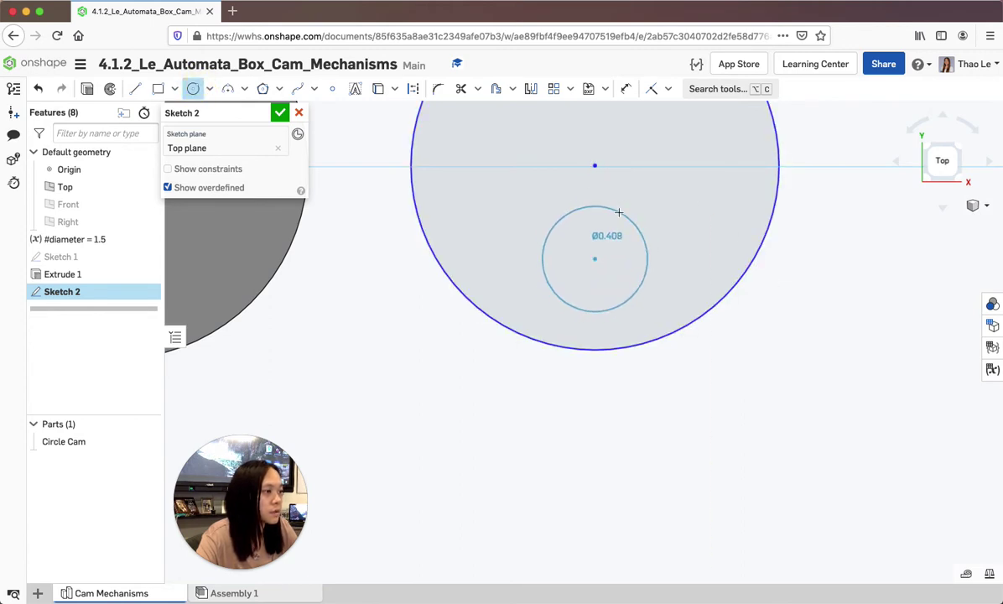
left_click(618, 213)
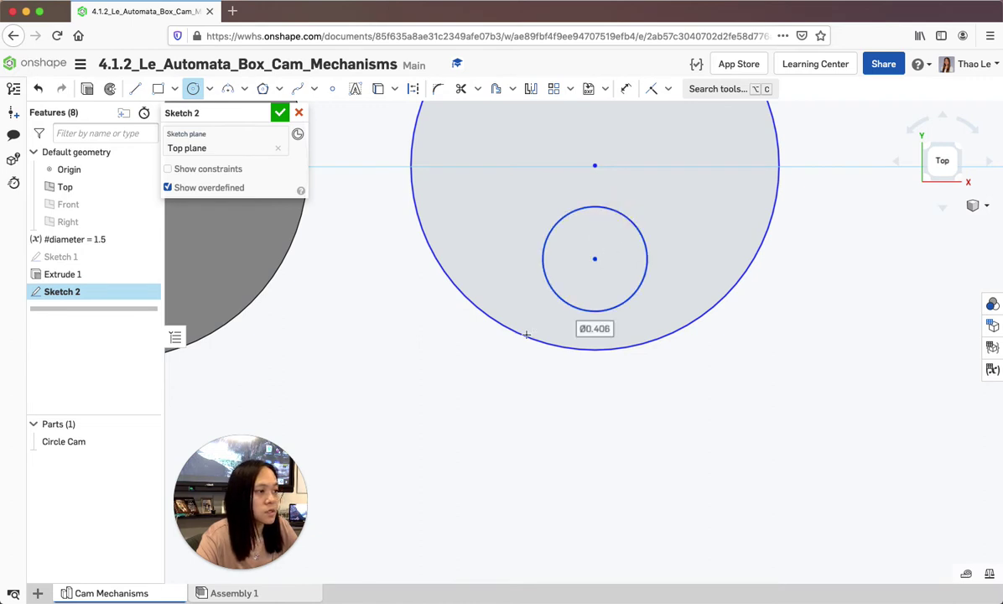
Step: Dimension the small inner circle's diameter as 3/16 in
scroll(640, 264, "down", 3)
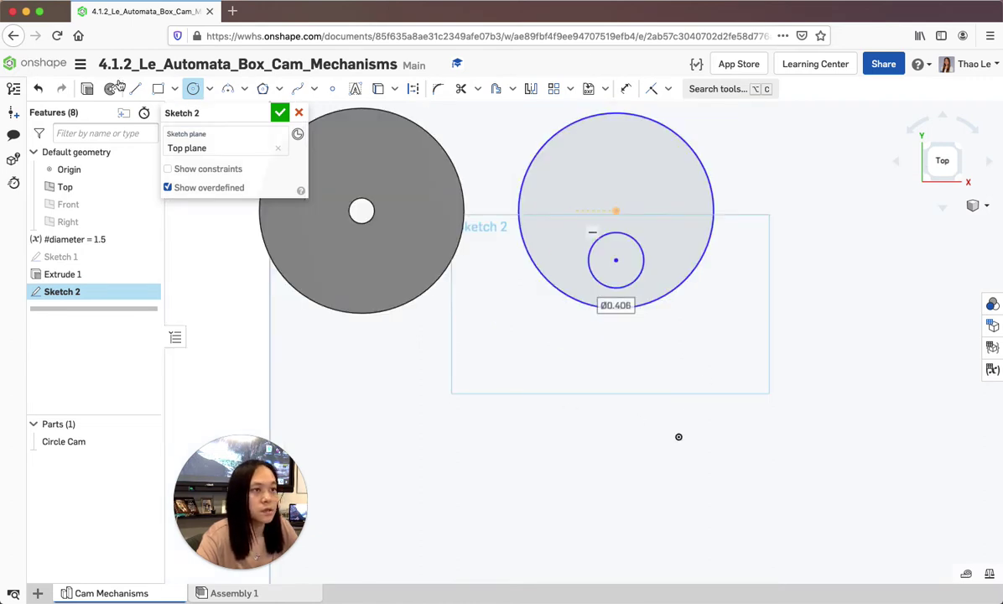
left_click(625, 88)
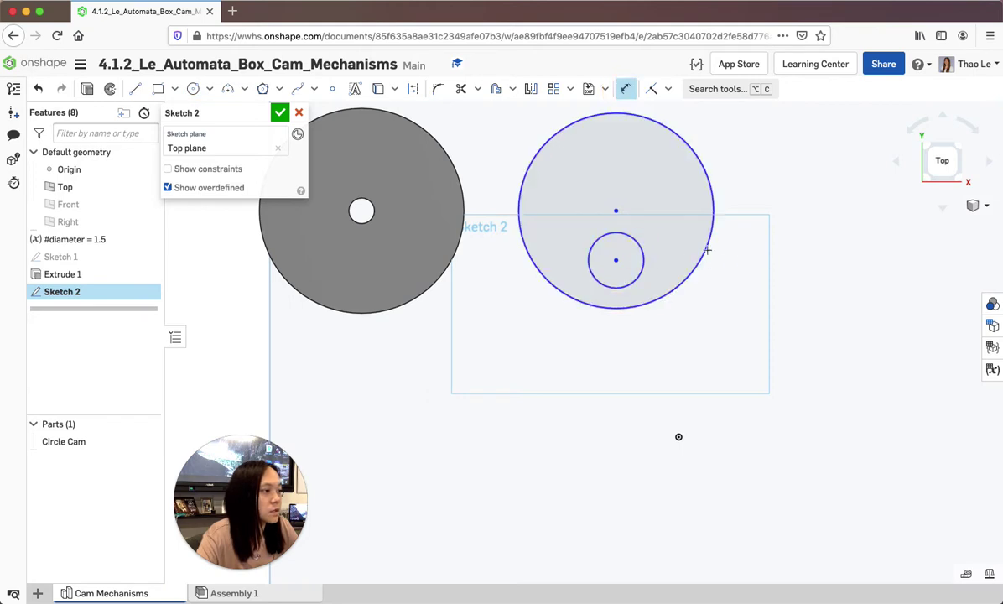
left_click(644, 259)
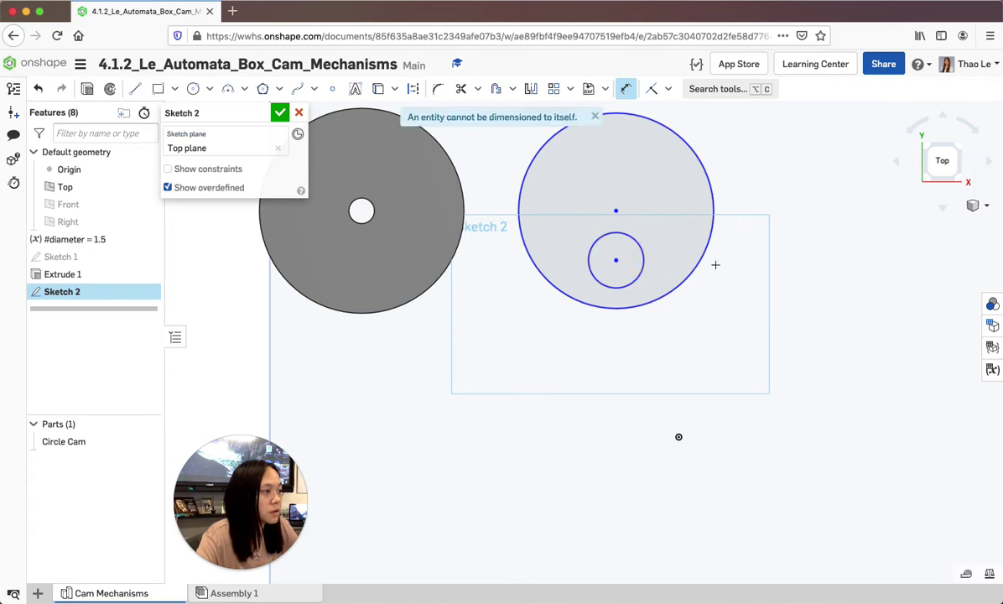
left_click(622, 234)
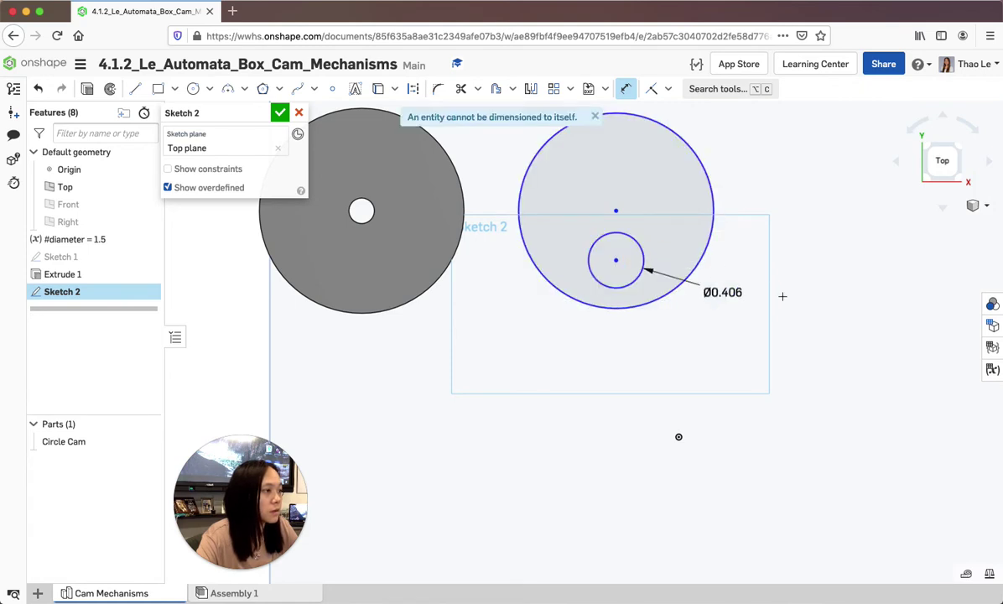
left_click(724, 300)
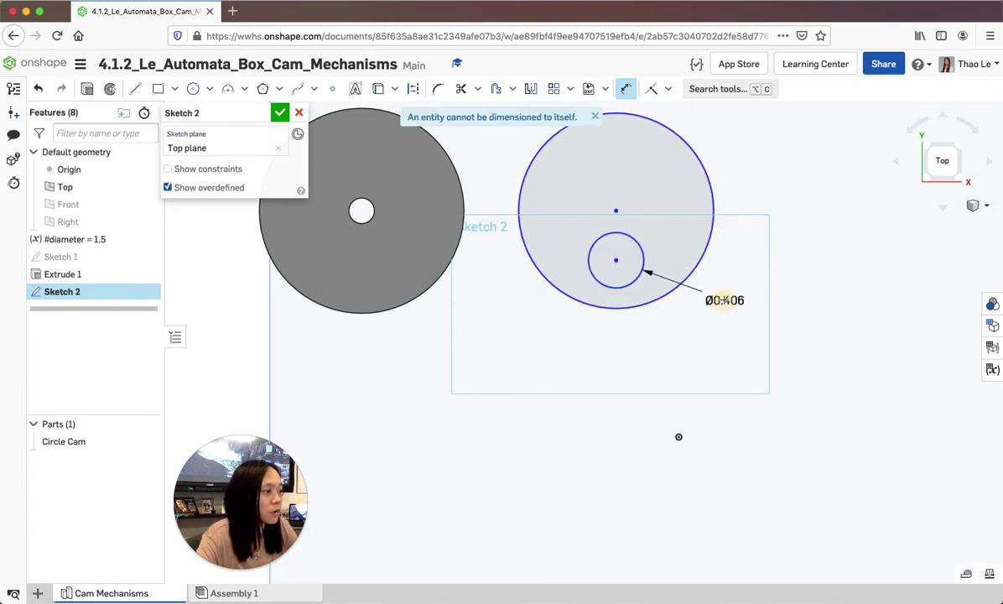
type("3/16")
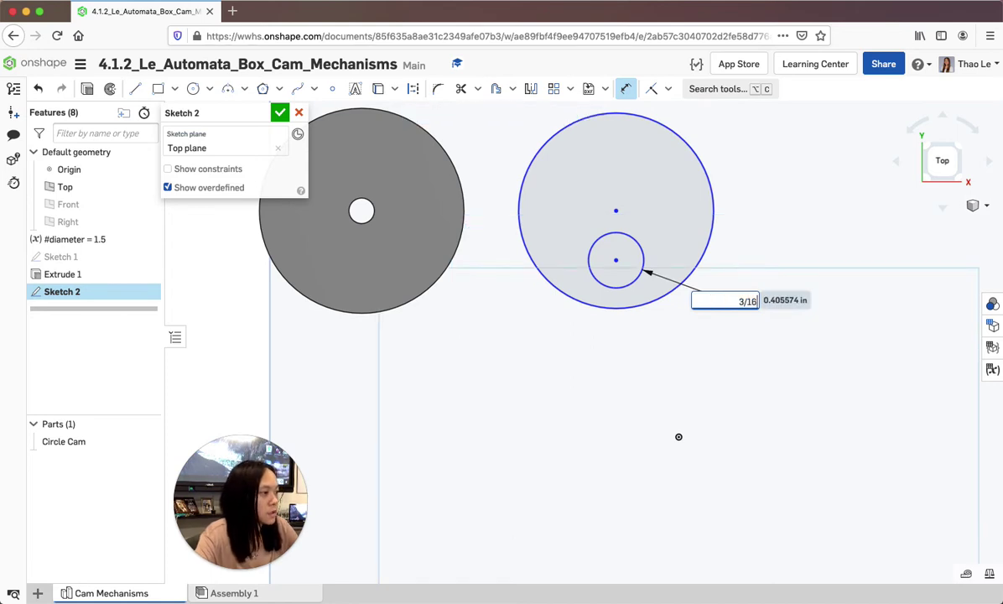
key("Return")
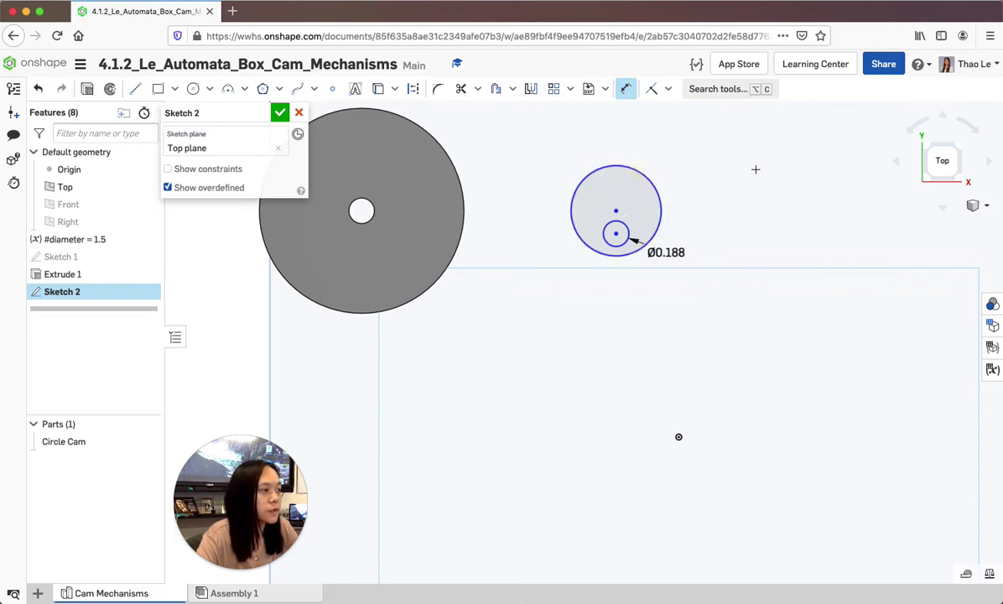
Step: Dimension the large circle's diameter with the #diameter variable and place the dimension text close to the circle
left_click(653, 186)
left_click(738, 194)
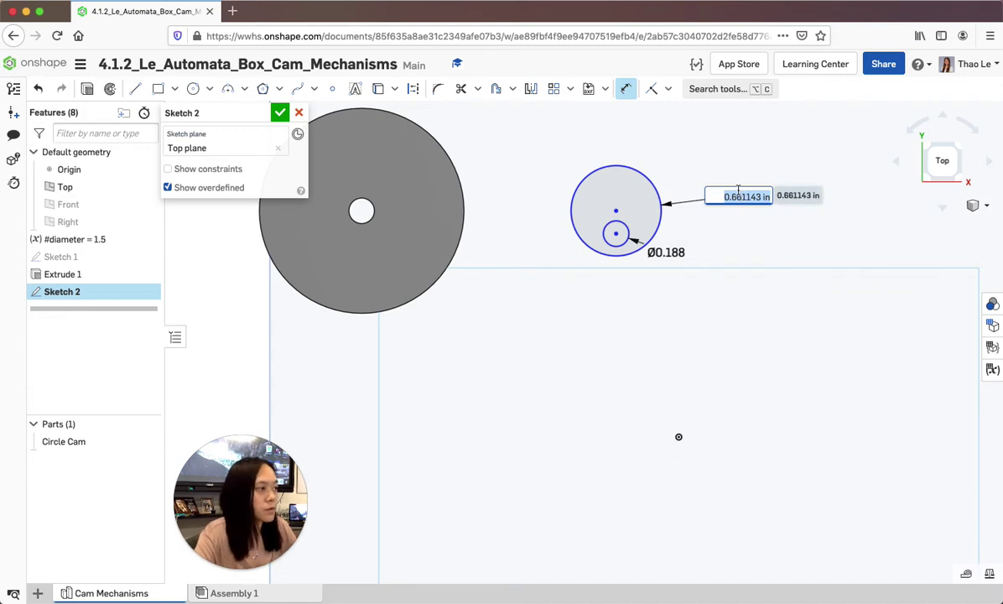
type("#diameter")
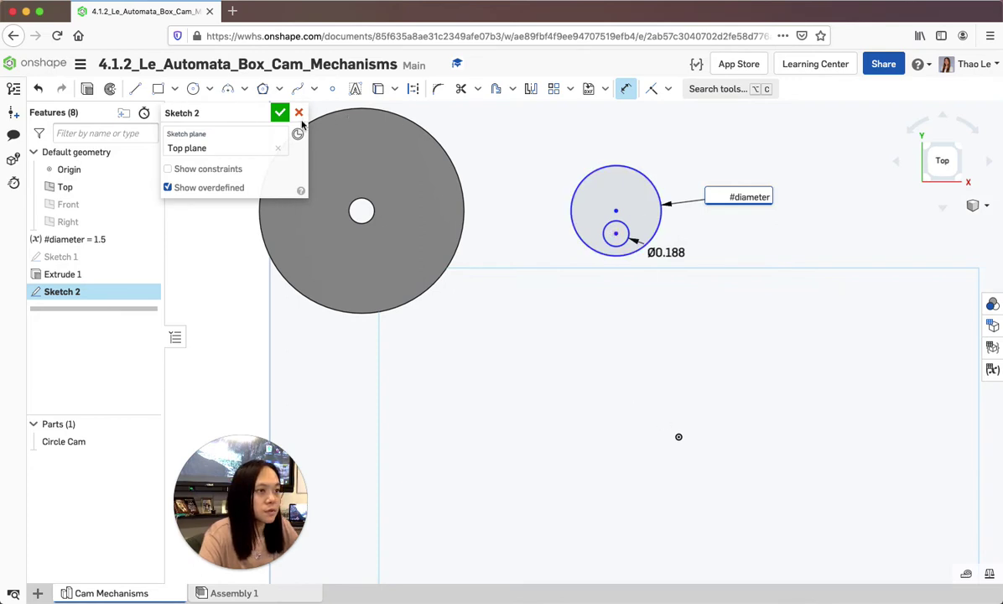
key("Return")
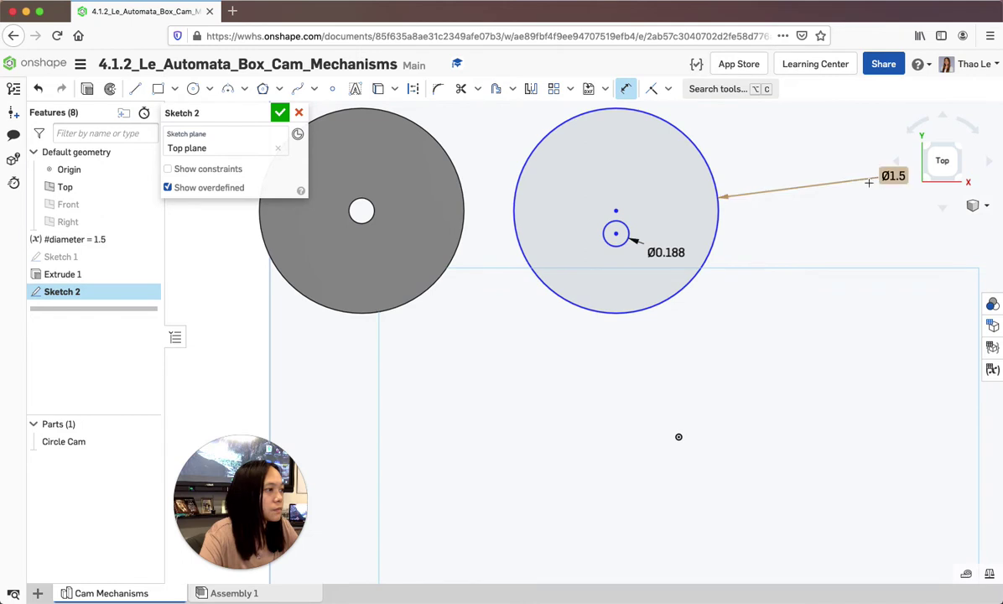
left_click_drag(892, 175, 787, 179)
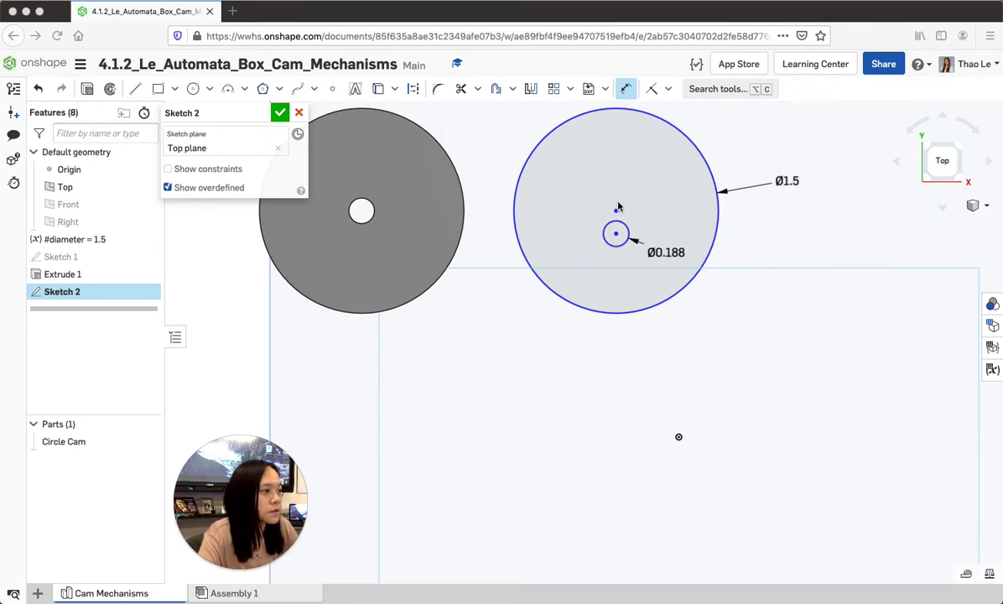
Step: Dimension the vertical distance between the two circle centers as 0.25*#diameter and place its text between the dimension's extension lines
left_click(626, 89)
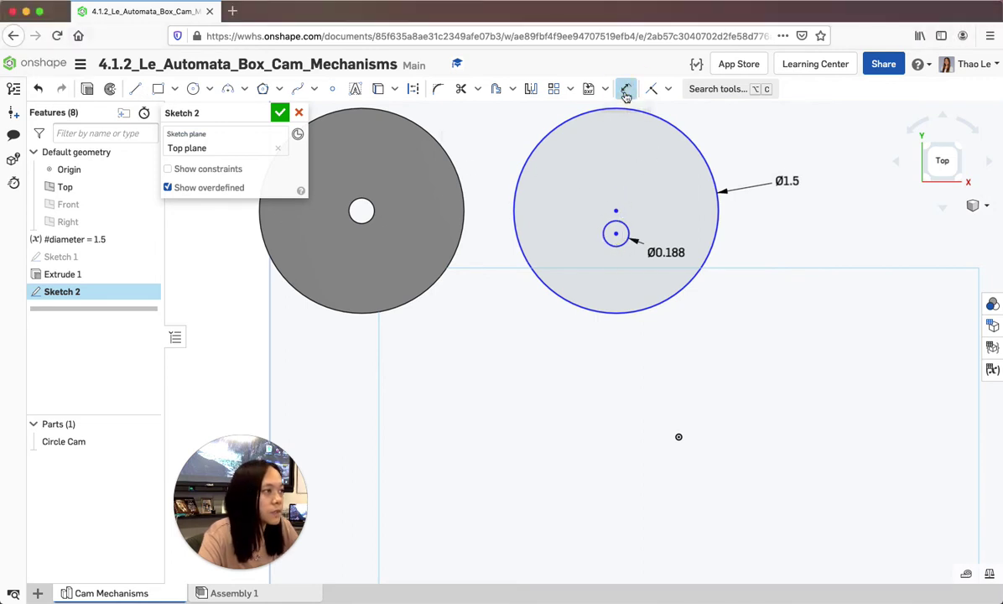
left_click(616, 210)
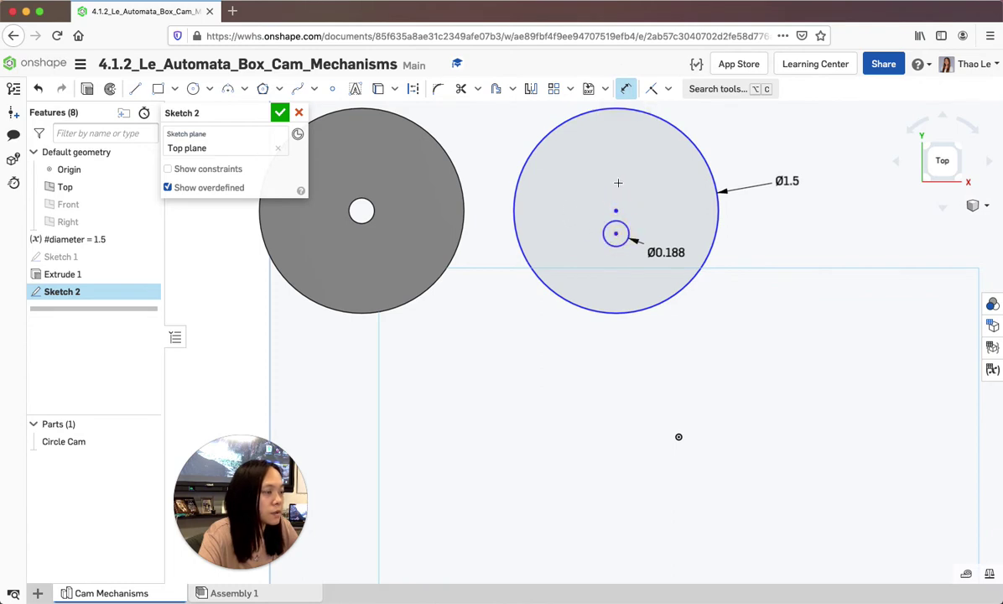
left_click(615, 234)
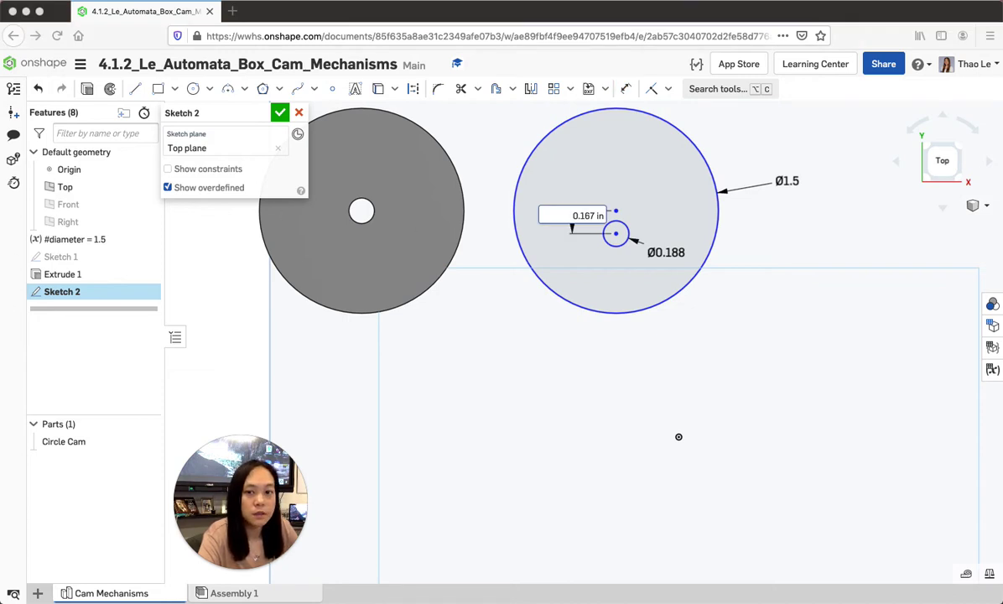
left_click(587, 215)
double_click(592, 214)
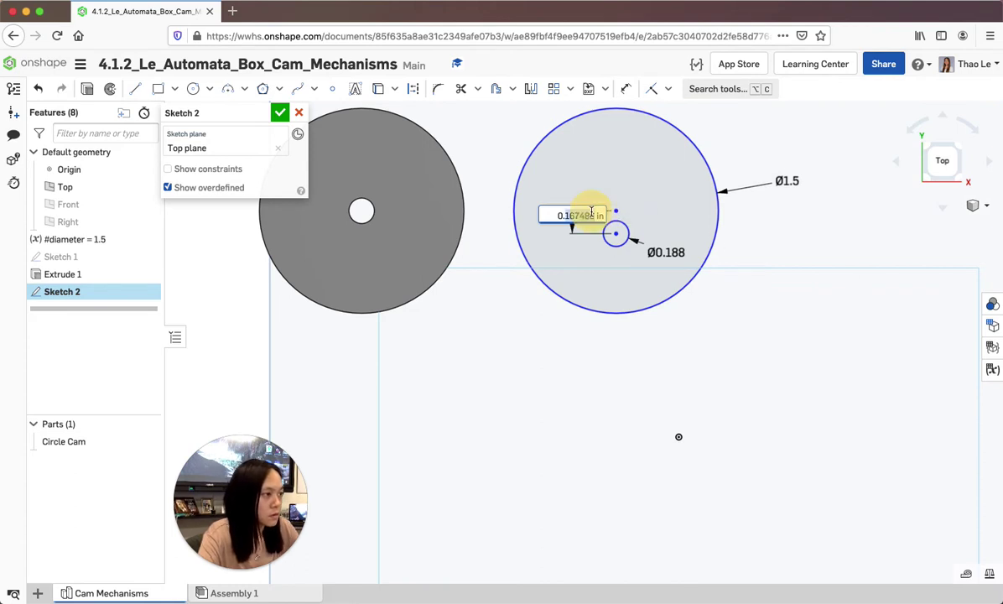
type("25")
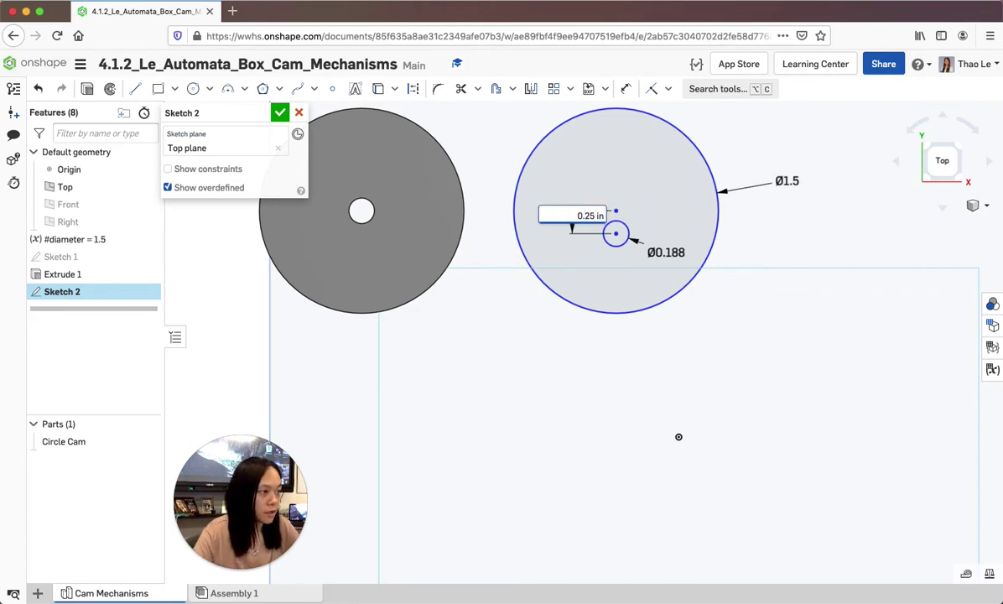
type("*")
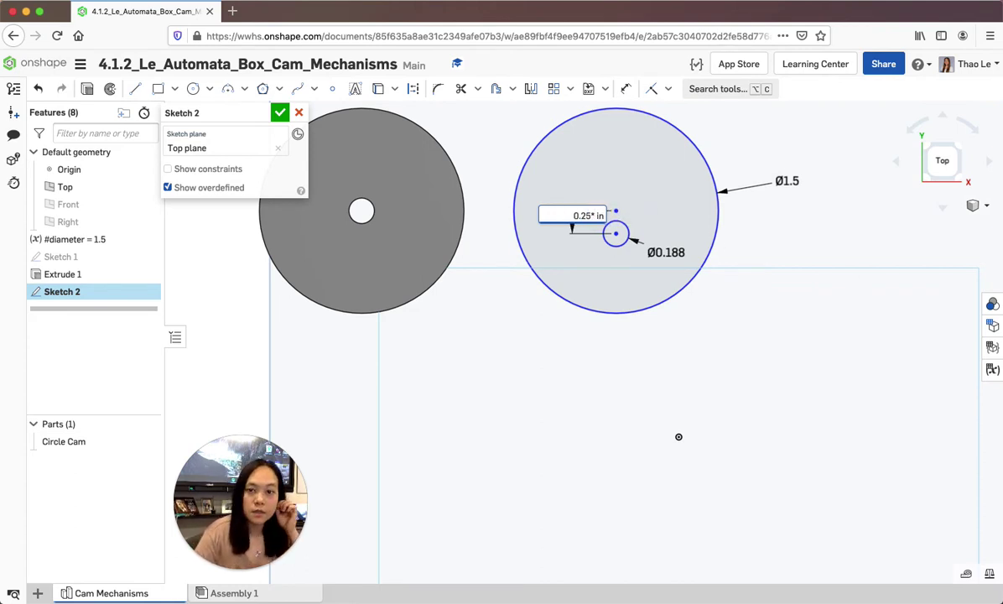
type("d")
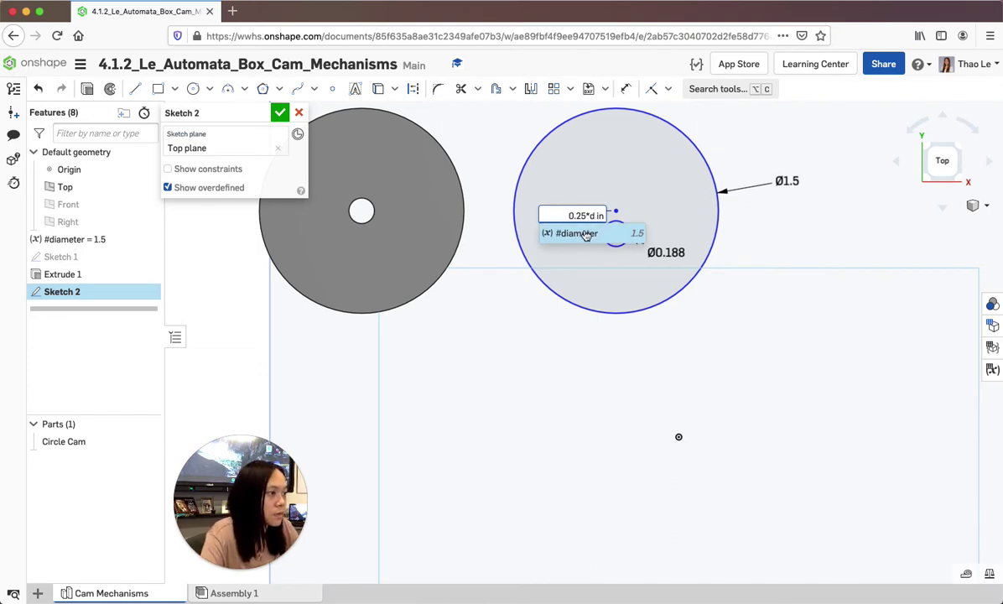
key("Return")
key("Return")
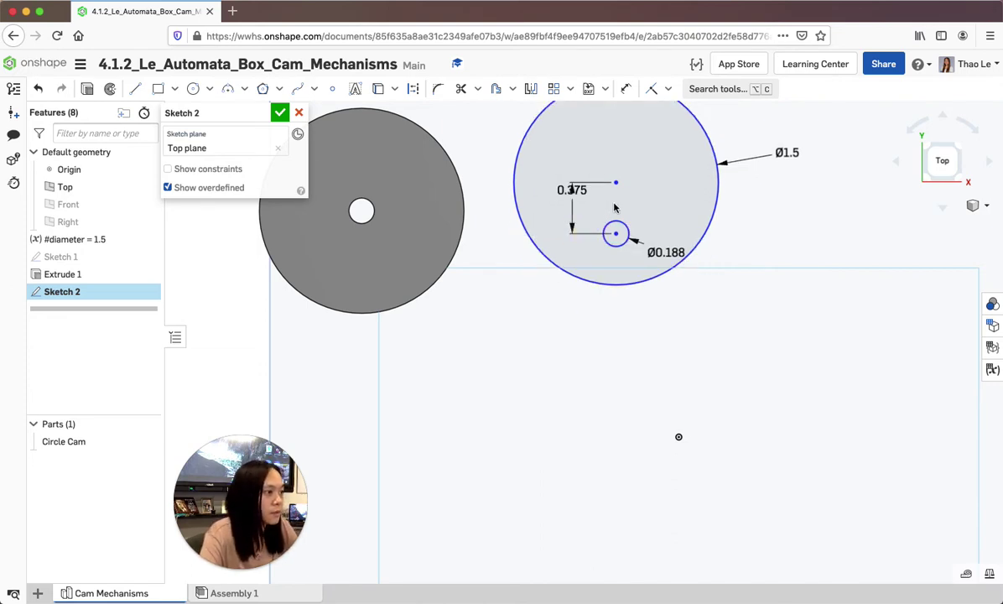
left_click(575, 204)
left_click_drag(575, 204, 574, 204)
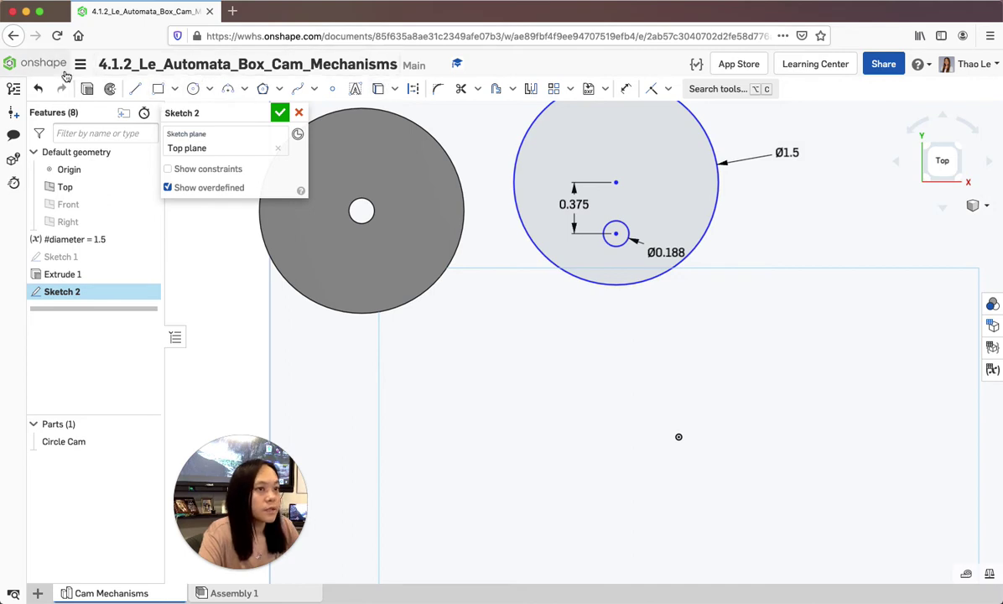
Step: Finish the off-center circle sketch and extrude it as a new solid part with a depth of 3/16 in
key("Return")
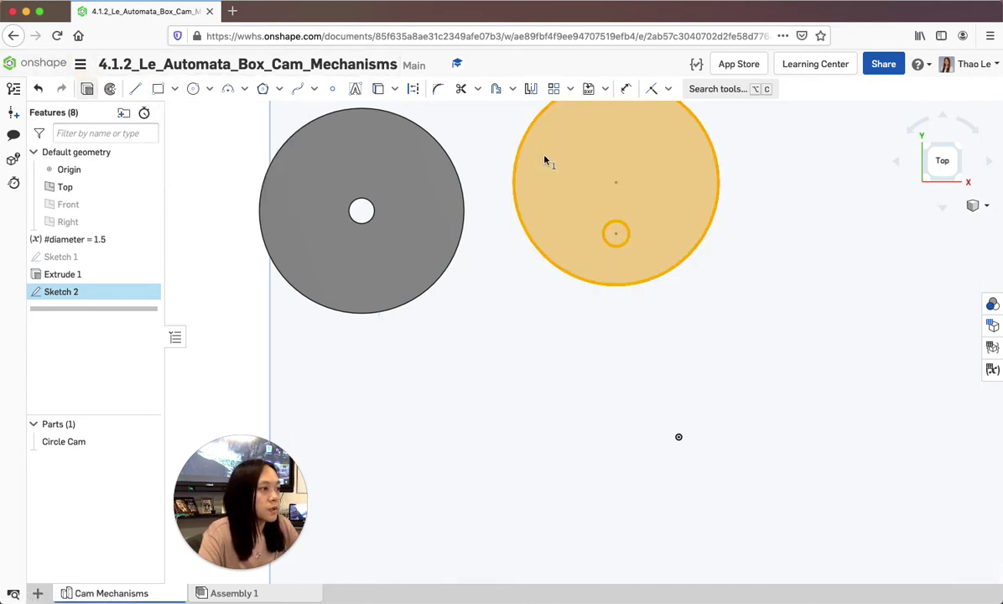
key("shift+e")
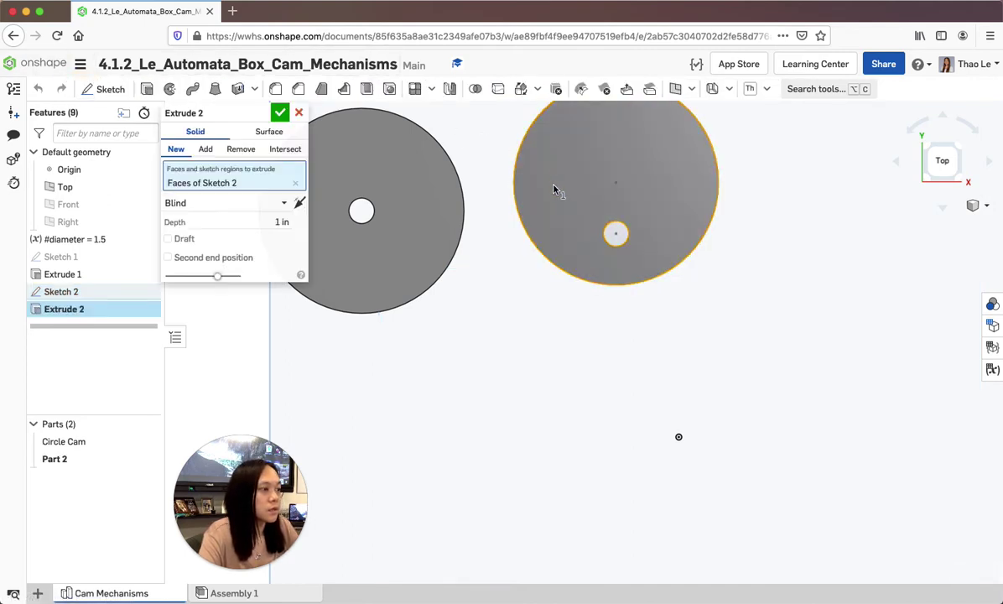
left_click(277, 221)
type("3/16")
left_click(262, 220)
key("BackSpace")
left_click(278, 112)
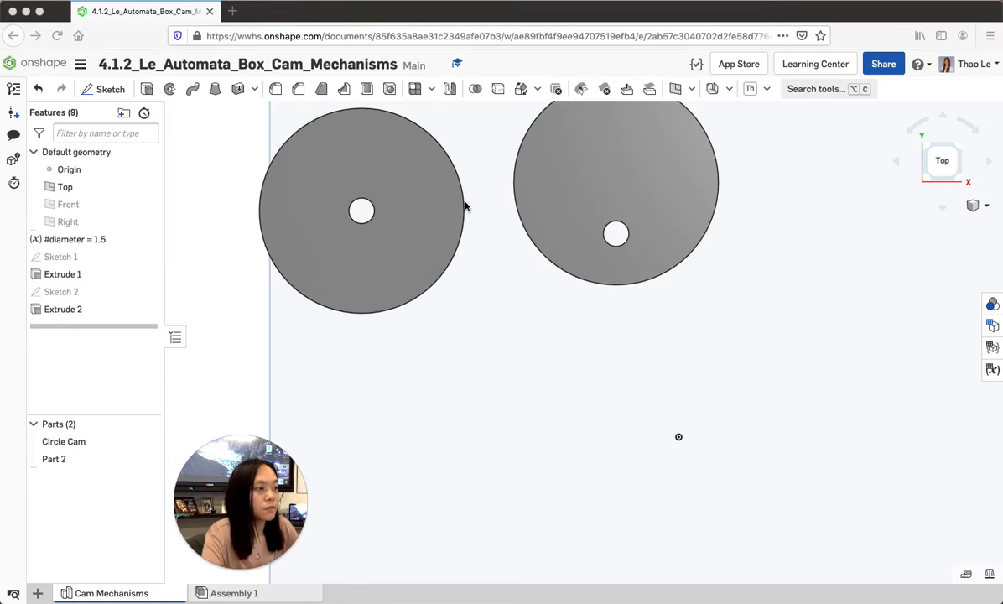
Step: Change the appearance of the newly extruded off-center cam to medium blue from the color palette
right_click(575, 220)
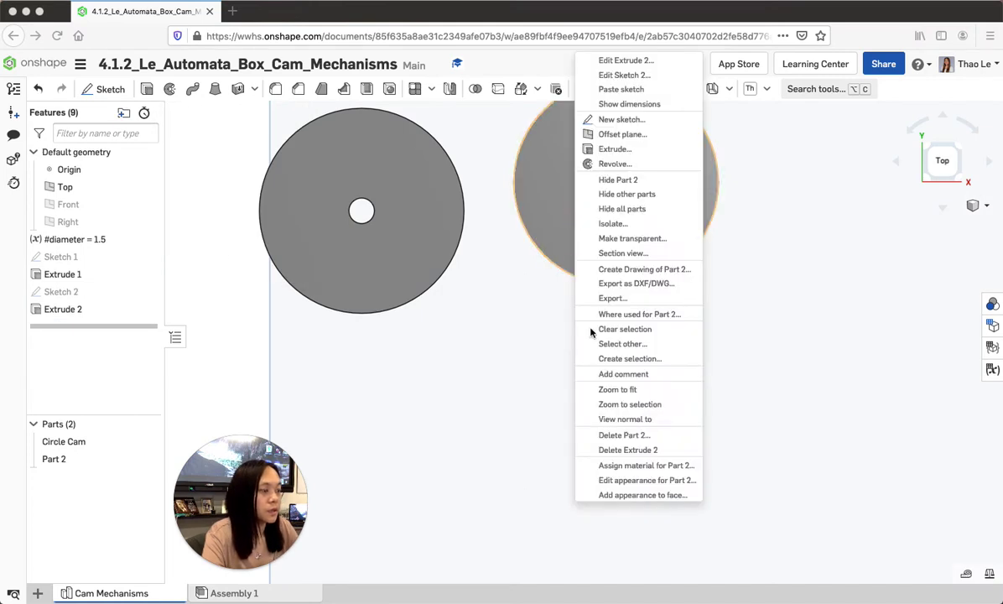
left_click(612, 479)
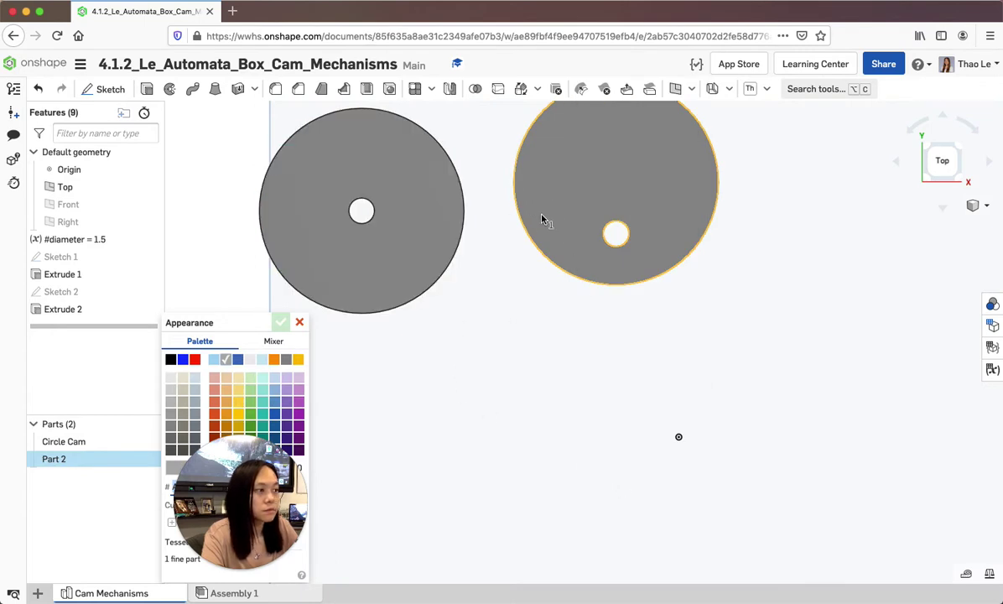
left_click(275, 402)
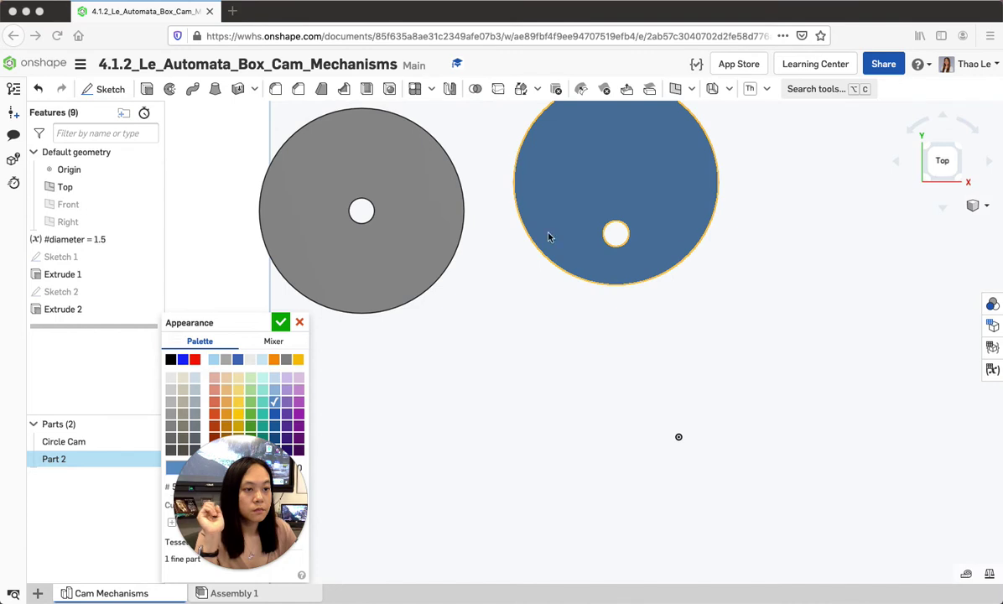
Step: Apply the blue appearance and rename Part 2 as Concentric Cam
right_click(55, 460)
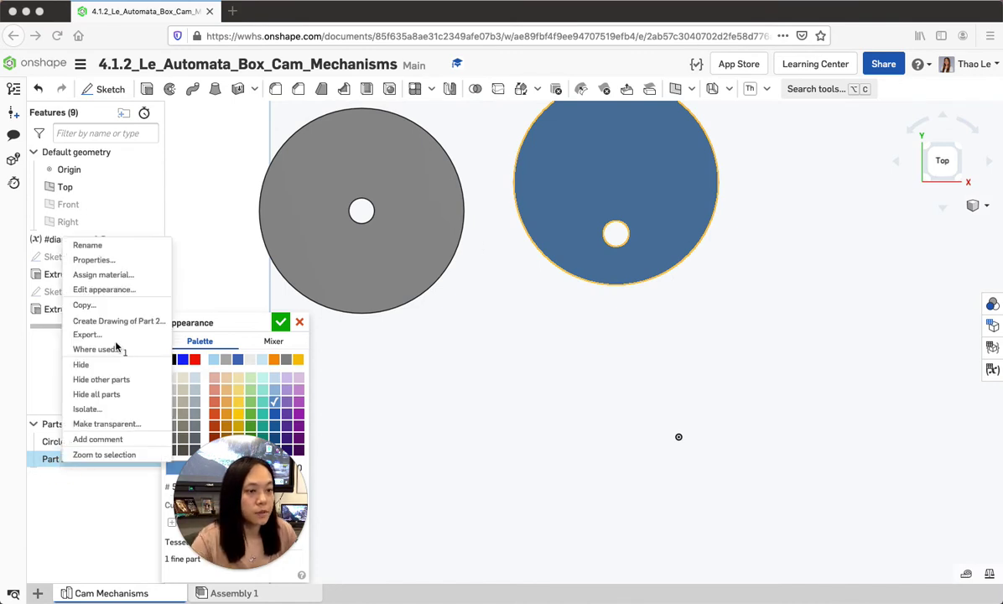
left_click(87, 245)
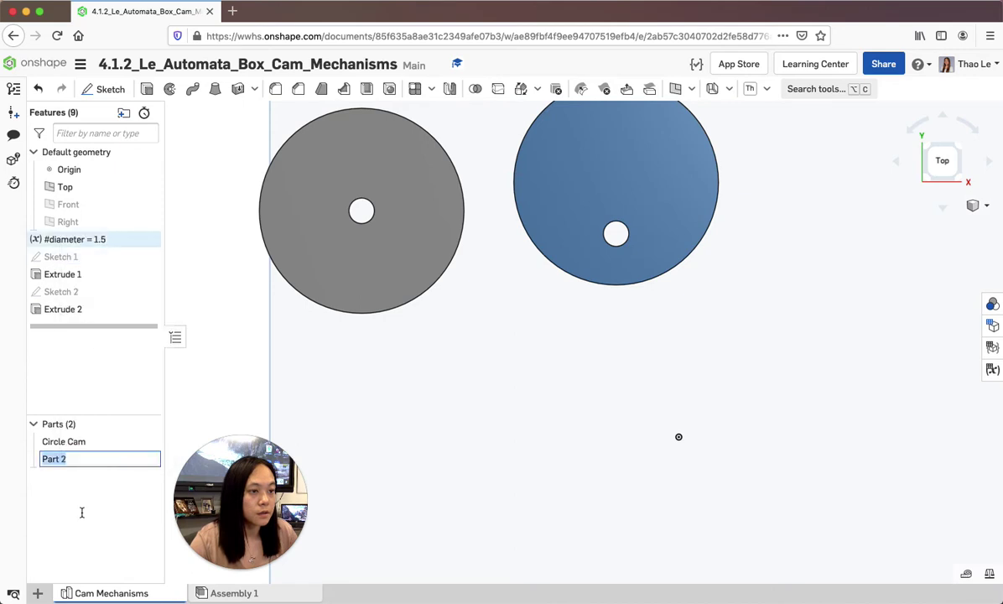
type("Concentric Cam")
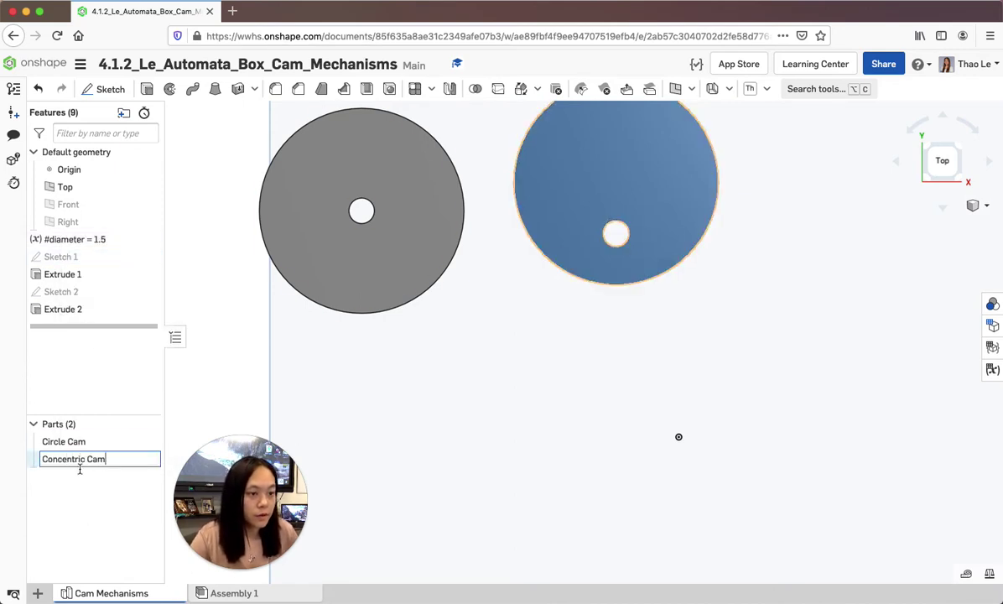
key("Return")
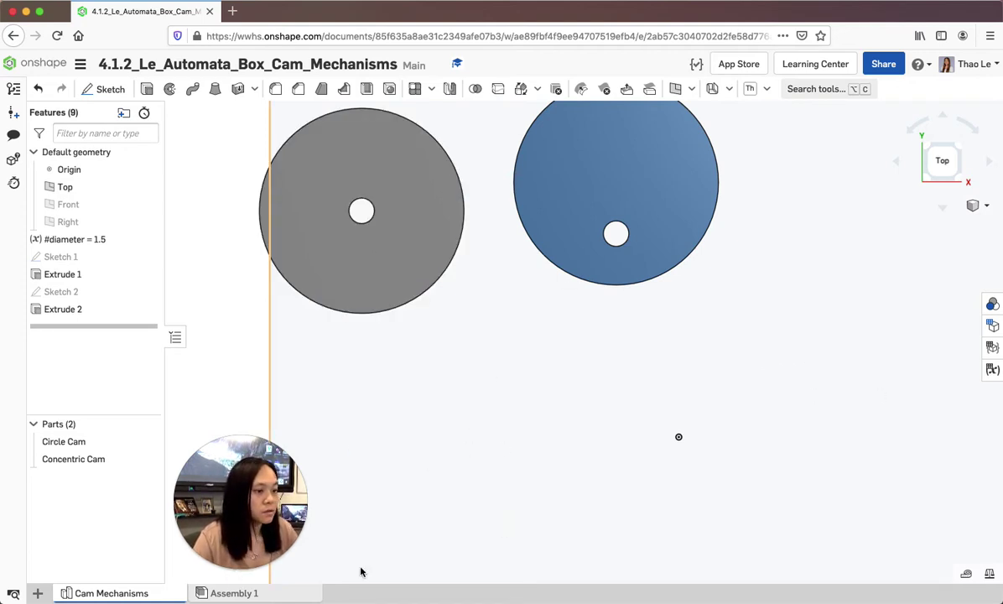
Step: Start a new sketch on the Top plane and draw a circle about 1.316 in in diameter beside the blue cam
left_click(204, 374)
key("f")
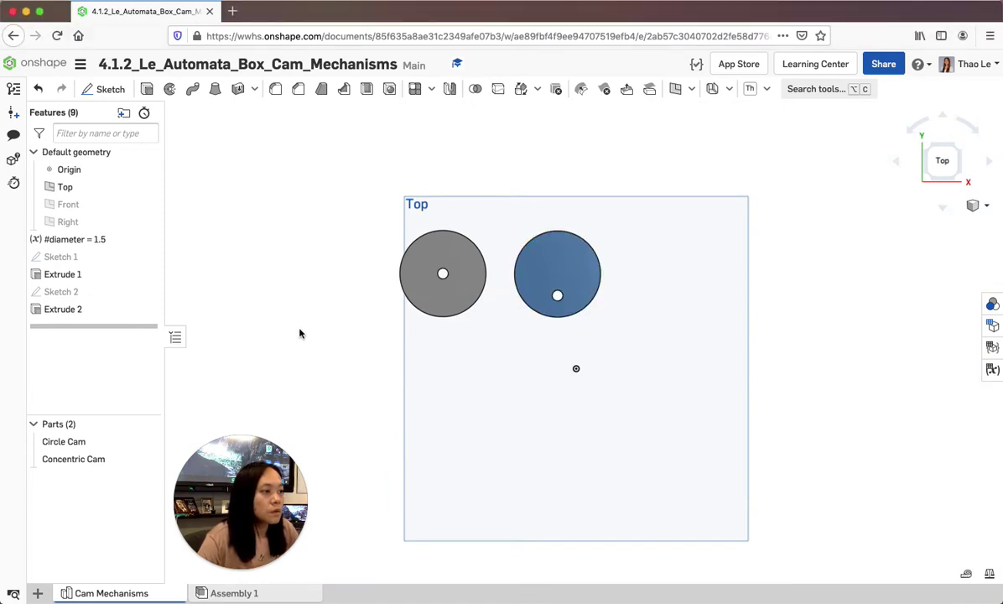
left_click(107, 89)
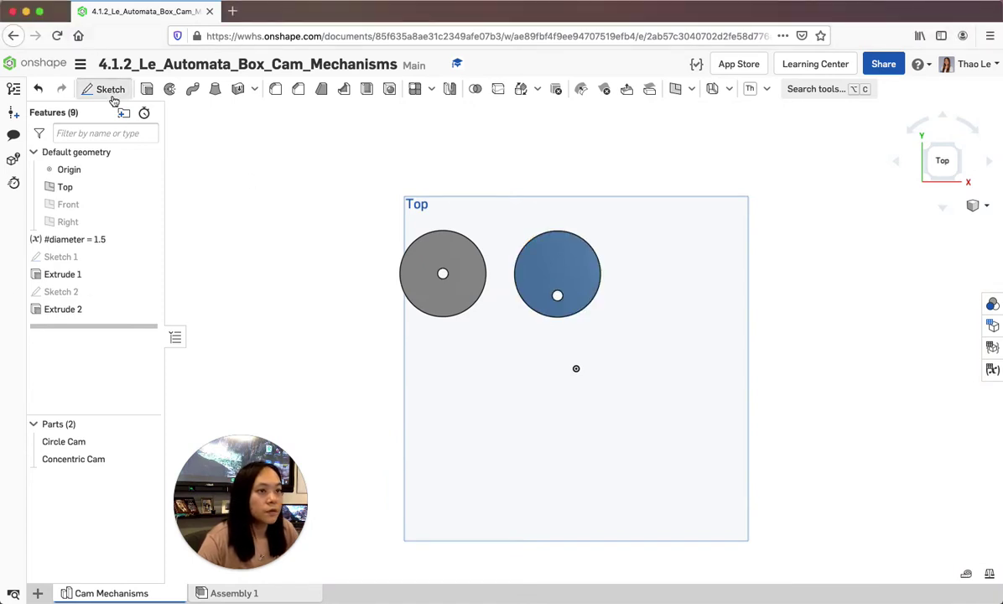
left_click(601, 429)
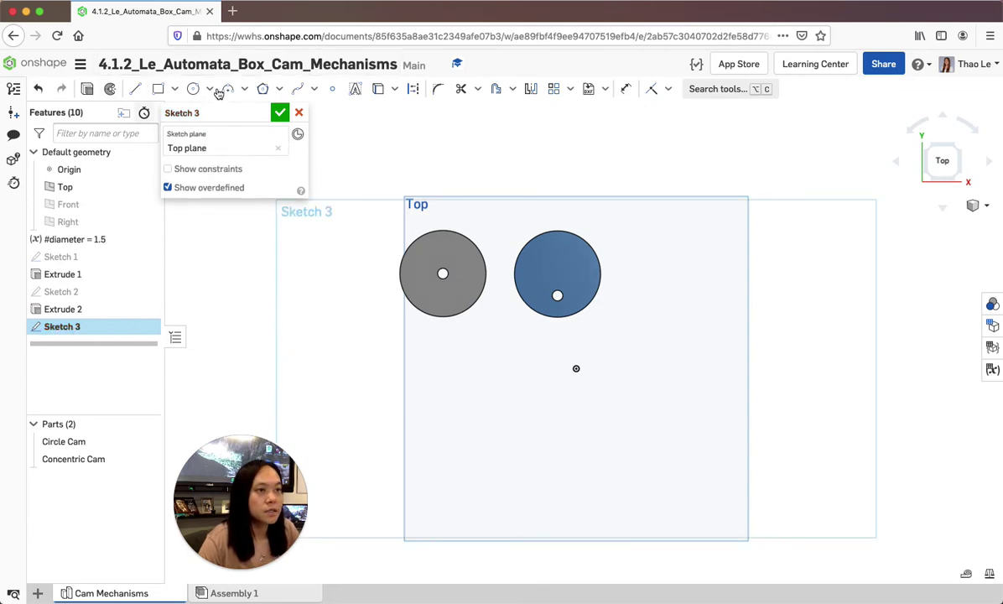
left_click(195, 91)
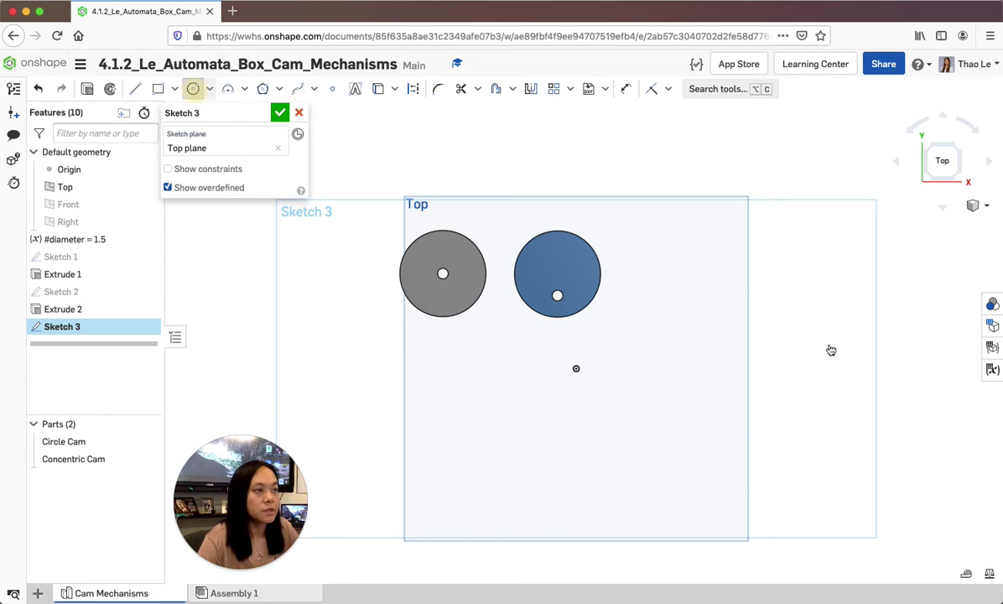
scroll(679, 275, "up", 4)
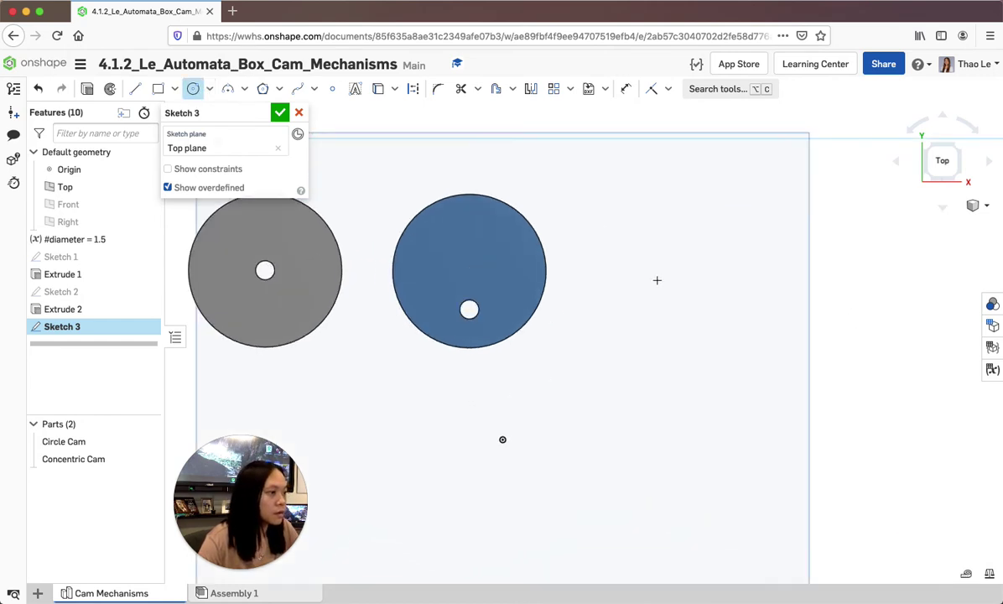
left_click(690, 266)
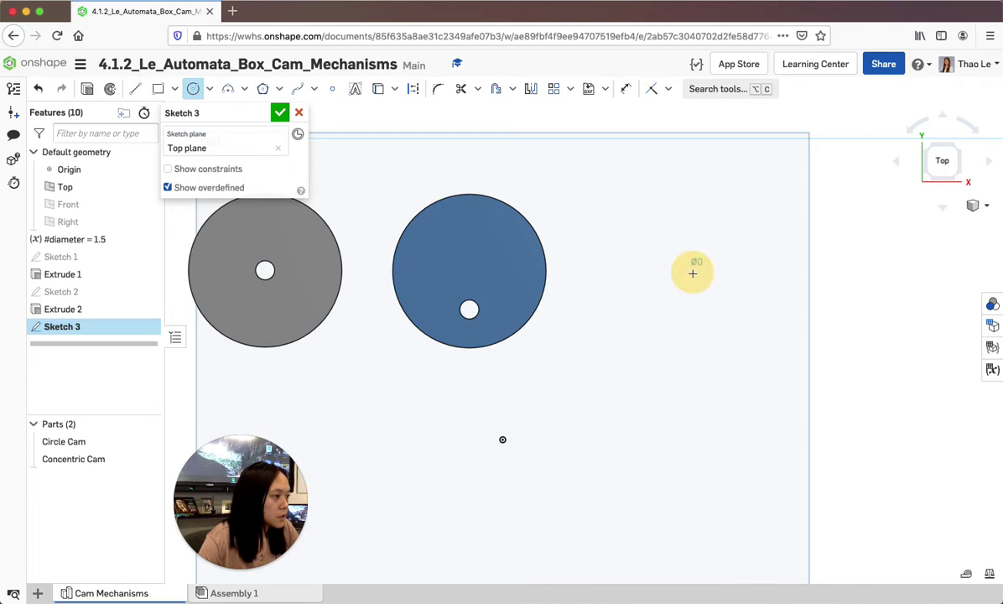
left_click(710, 330)
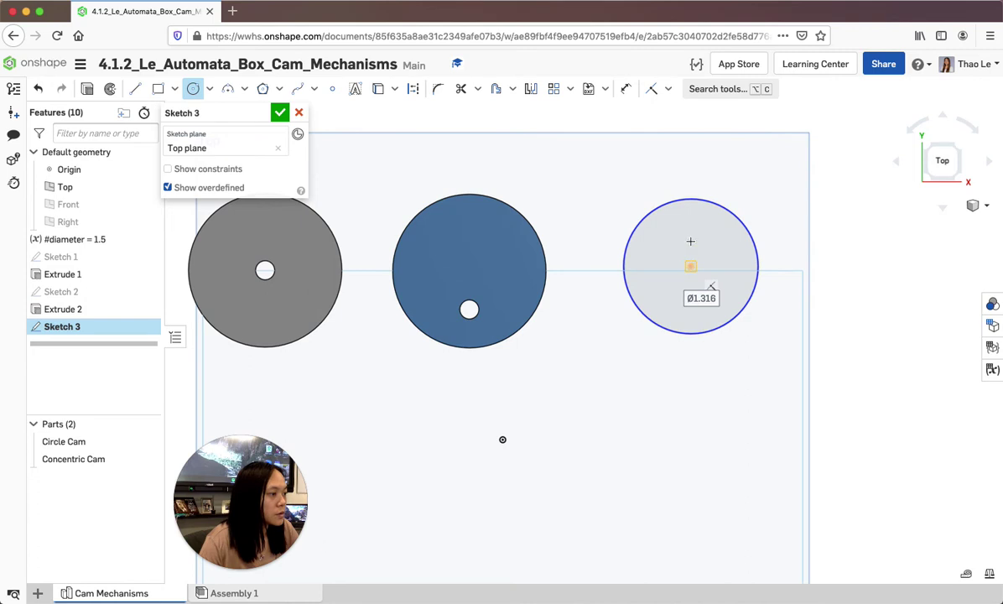
Step: Sketch a smaller circle about 0.703 in in diameter directly above the first one's center, overlapping its upper edge
scroll(690, 186, "up", 3)
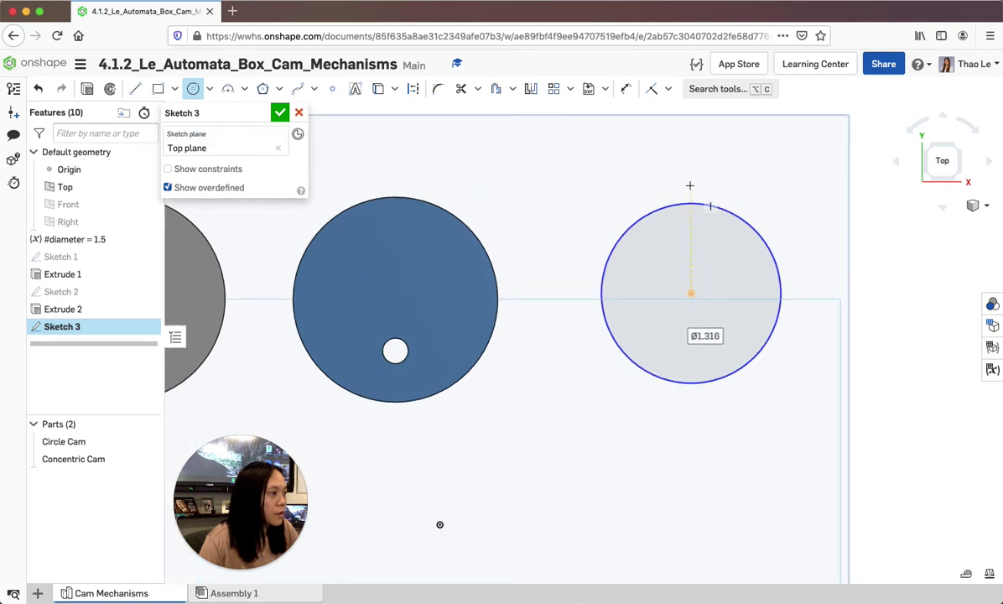
left_click(691, 166)
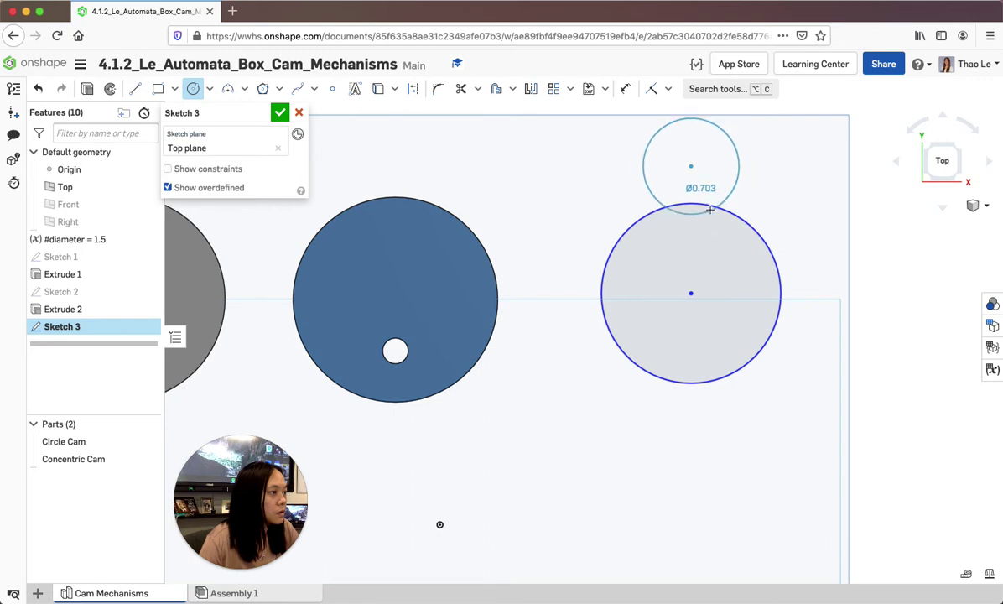
left_click(710, 210)
scroll(726, 342, "down", 2)
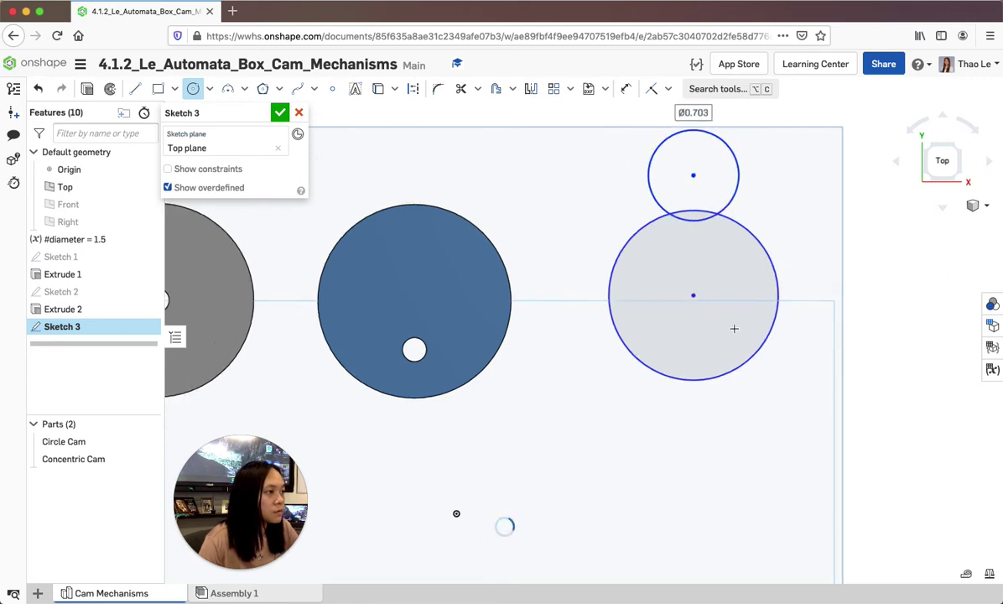
Step: Draw a straight line on each side of the profile, joining the small upper circle's edge to the large circle's edge
left_click(134, 89)
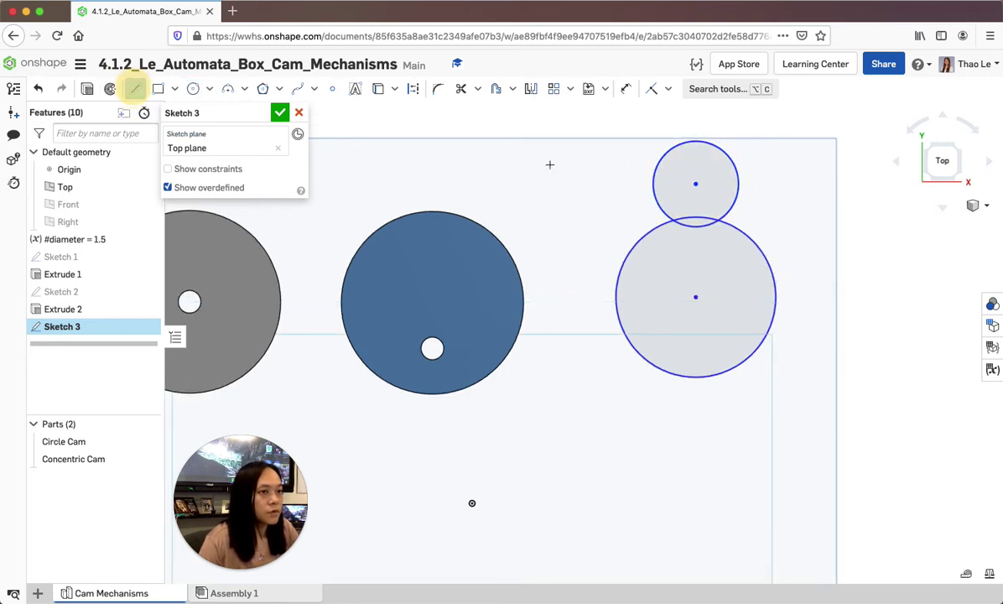
left_click(738, 177)
left_click(776, 299)
key("Escape")
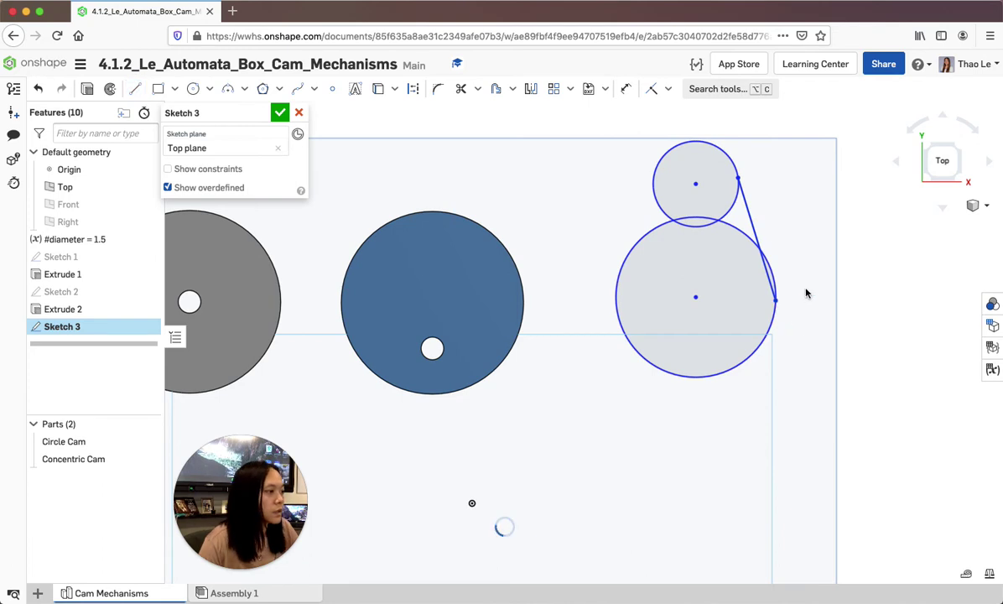
left_click(135, 88)
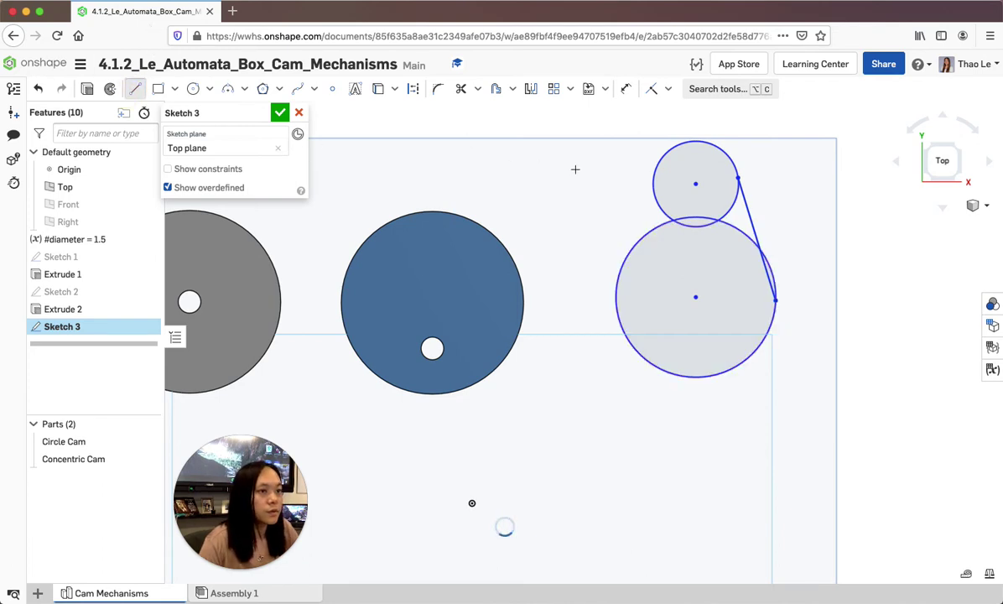
left_click(652, 181)
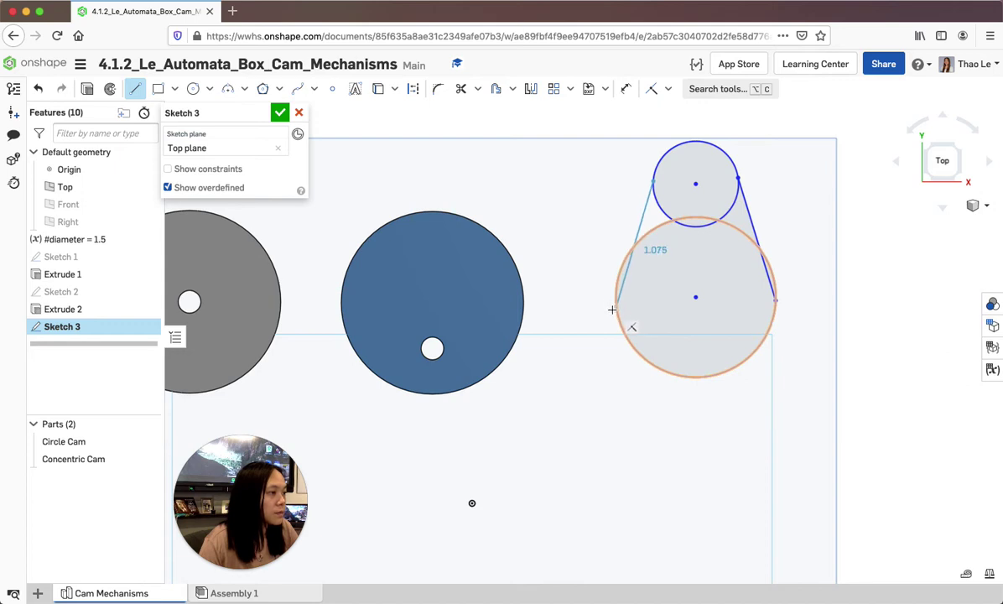
left_click(614, 309)
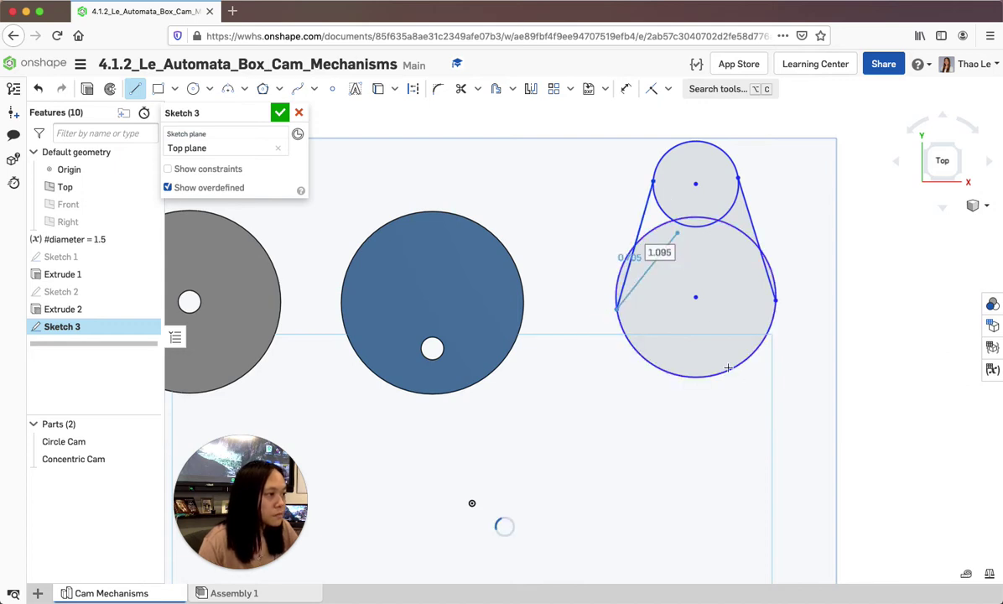
key("Escape")
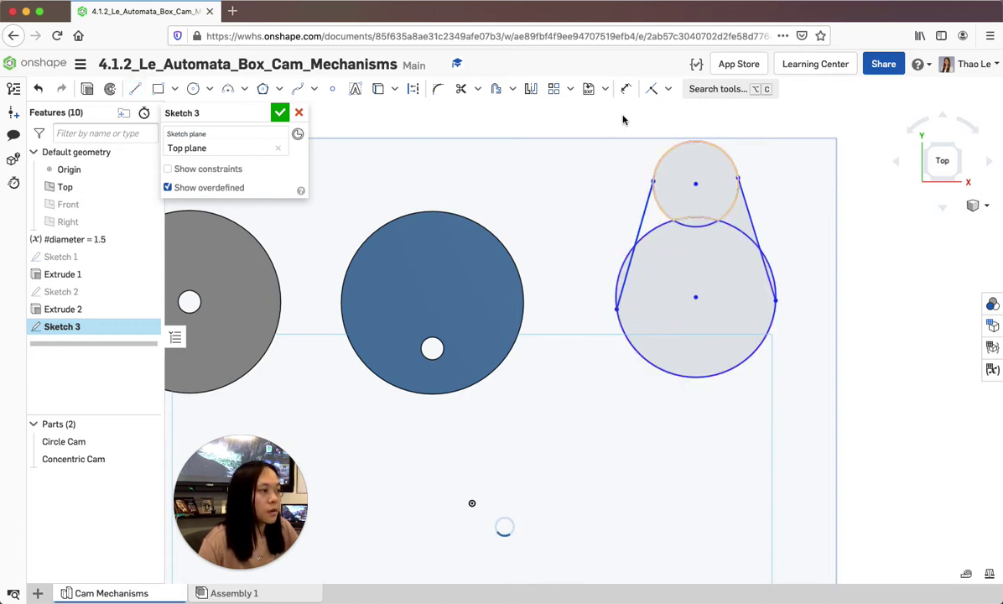
Step: Apply Tangent constraints between both side lines and each of the two circles
left_click(669, 89)
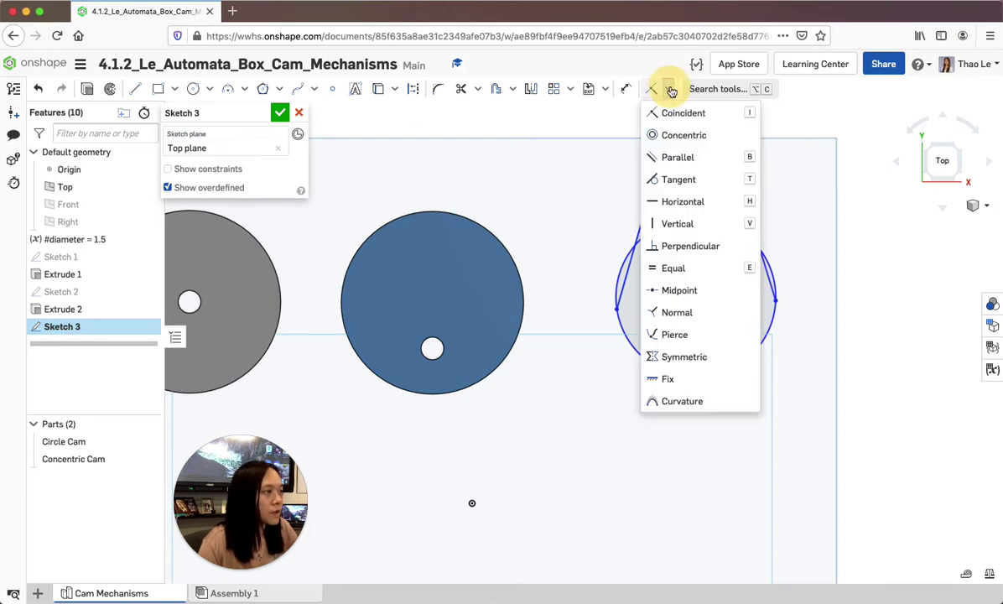
left_click(678, 180)
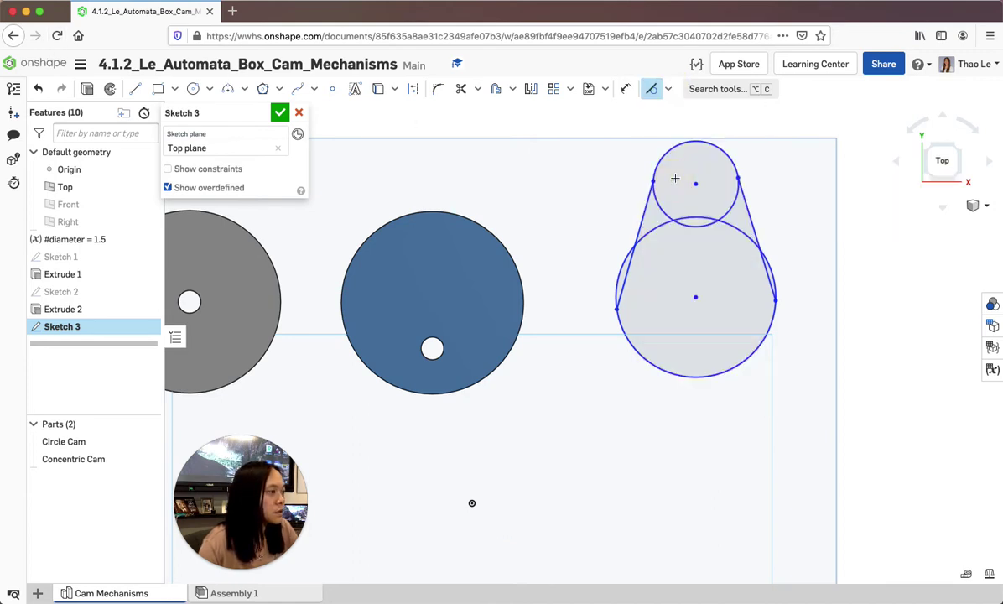
left_click(644, 208)
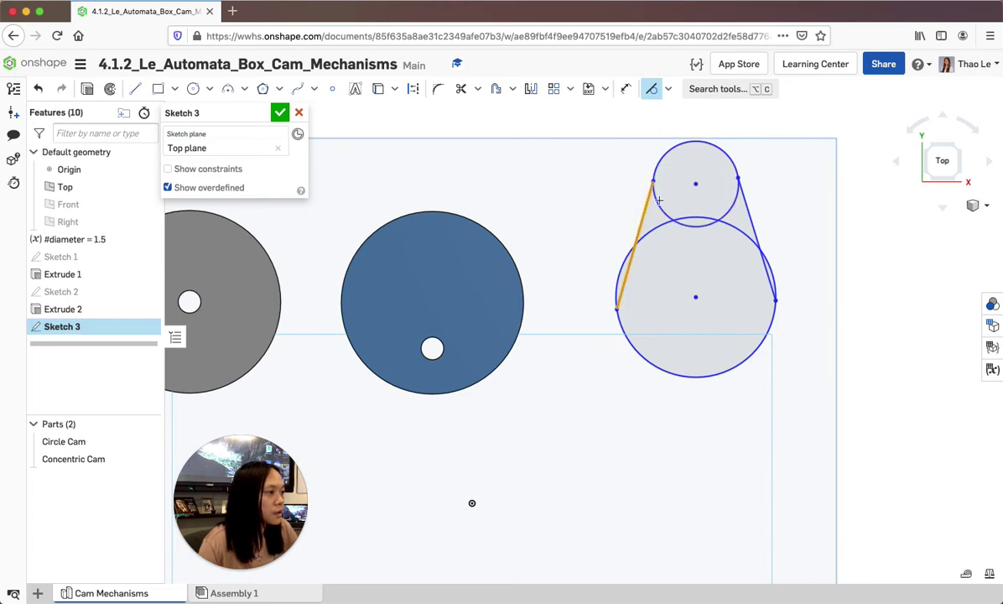
left_click(659, 201)
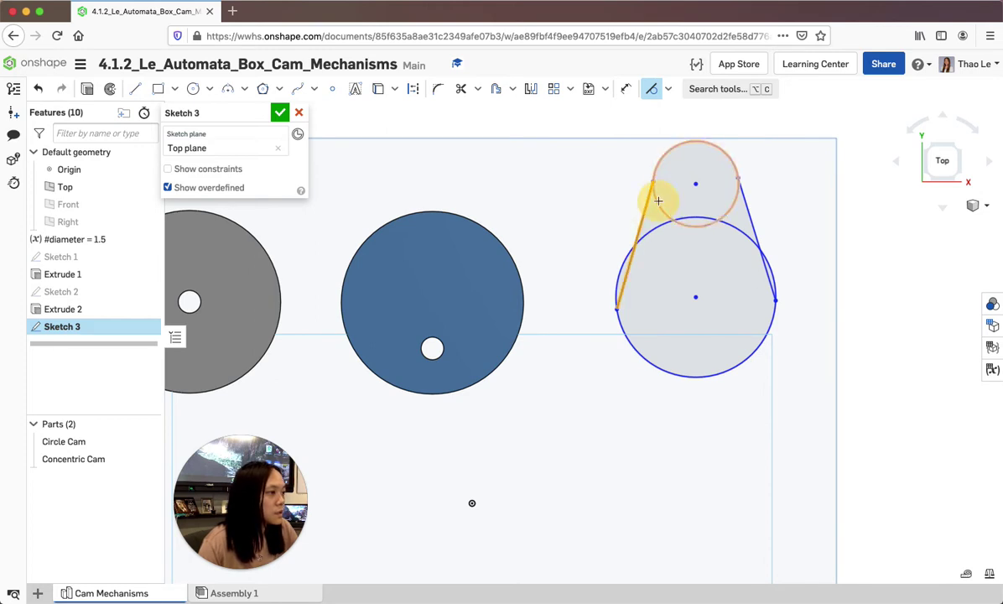
left_click(632, 253)
left_click(648, 231)
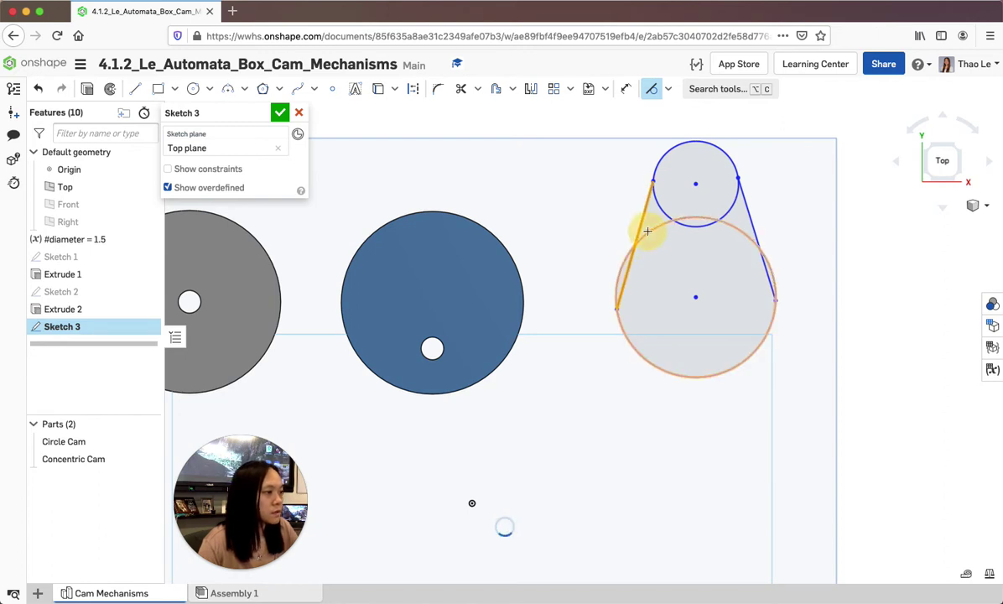
left_click(746, 208)
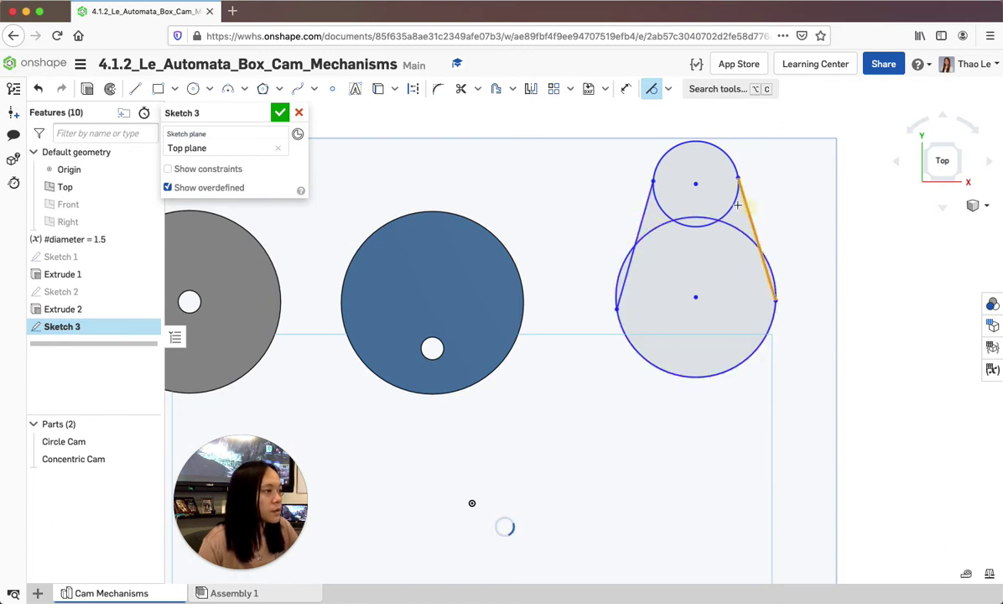
left_click(732, 205)
left_click(755, 225)
left_click(745, 234)
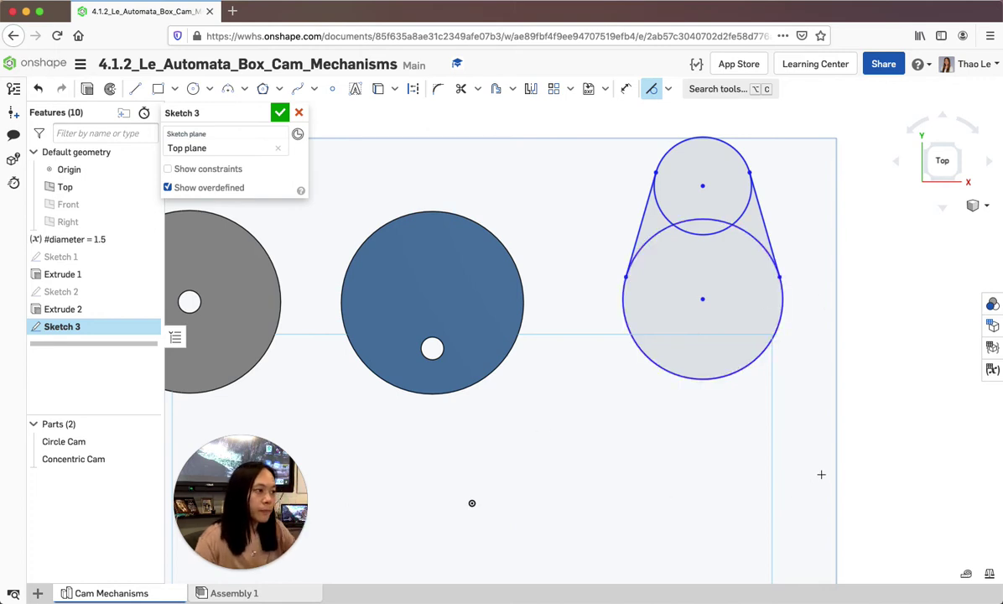
Step: Display the sketch's constraints to check the tangencies and hide them again
left_click(214, 169)
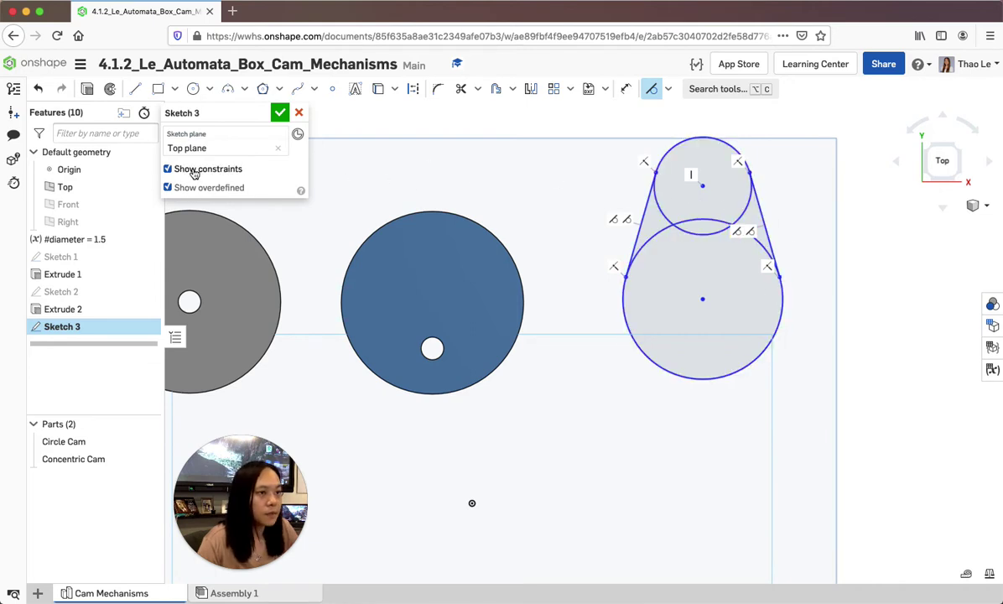
left_click(192, 170)
Step: Dimension the small upper circle's diameter as .5*#diameter
key("u")
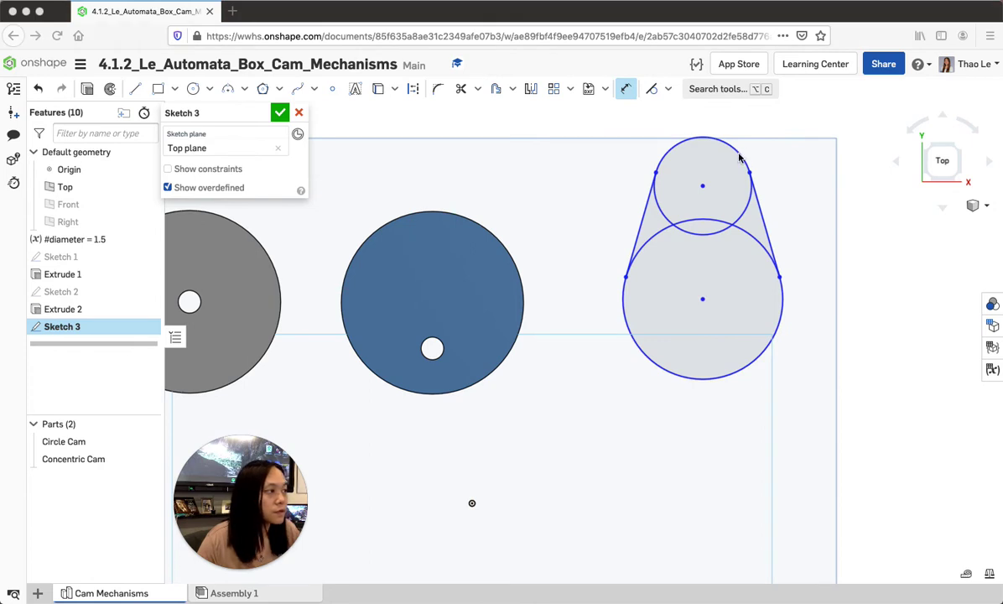
left_click(740, 157)
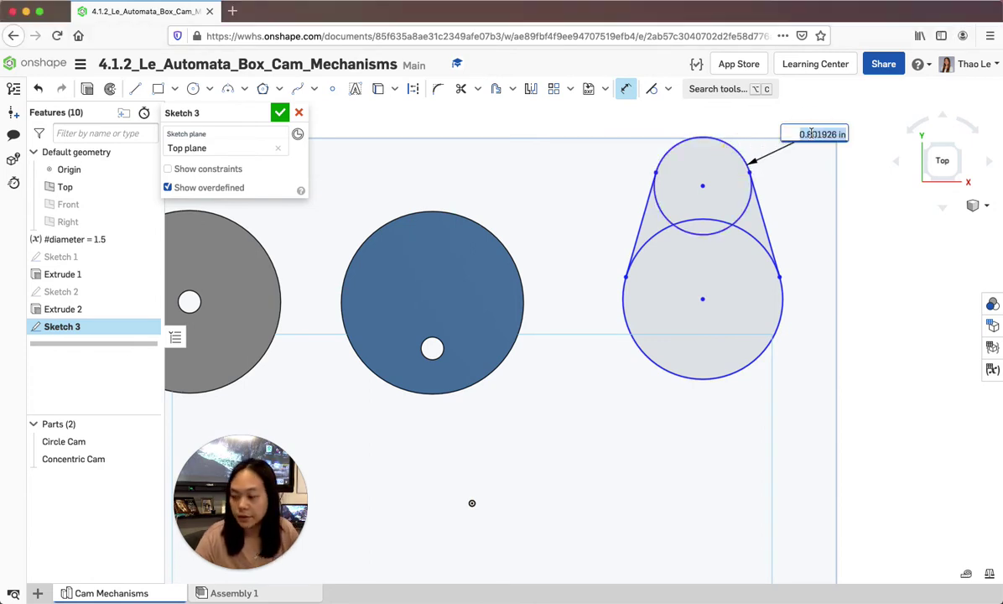
left_click(814, 132)
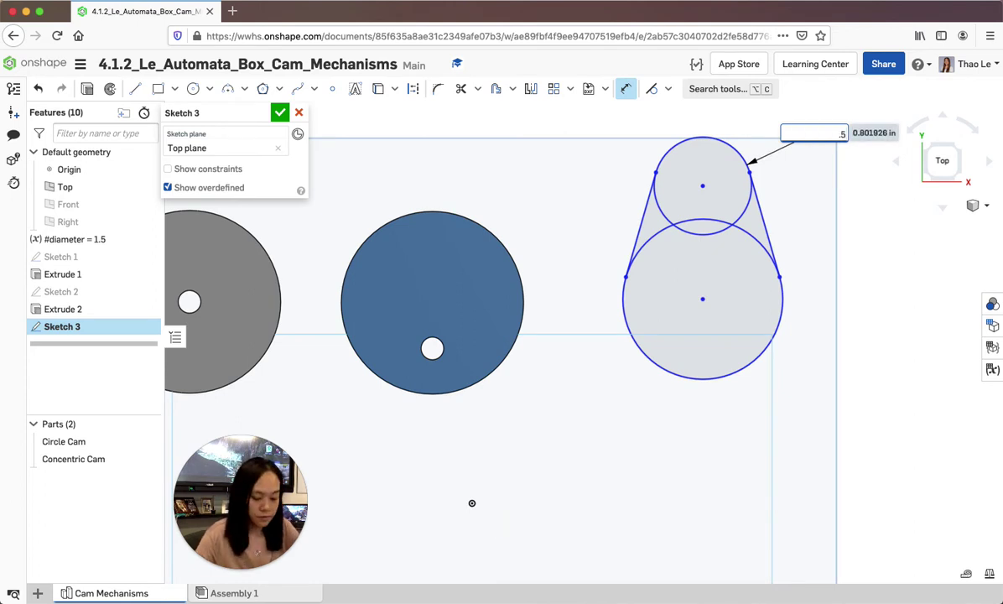
type(".5*d")
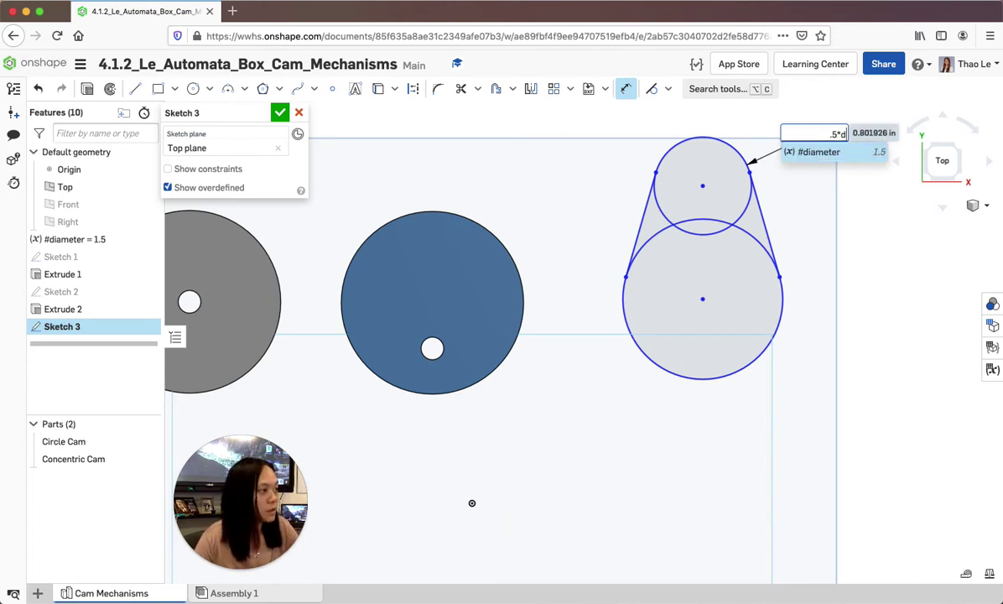
left_click(836, 148)
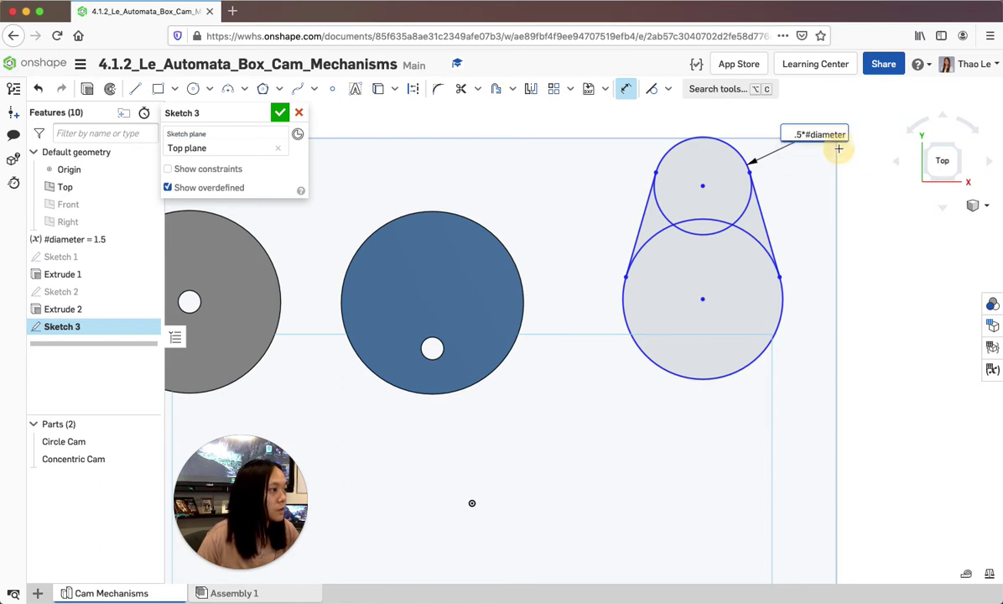
key("Return")
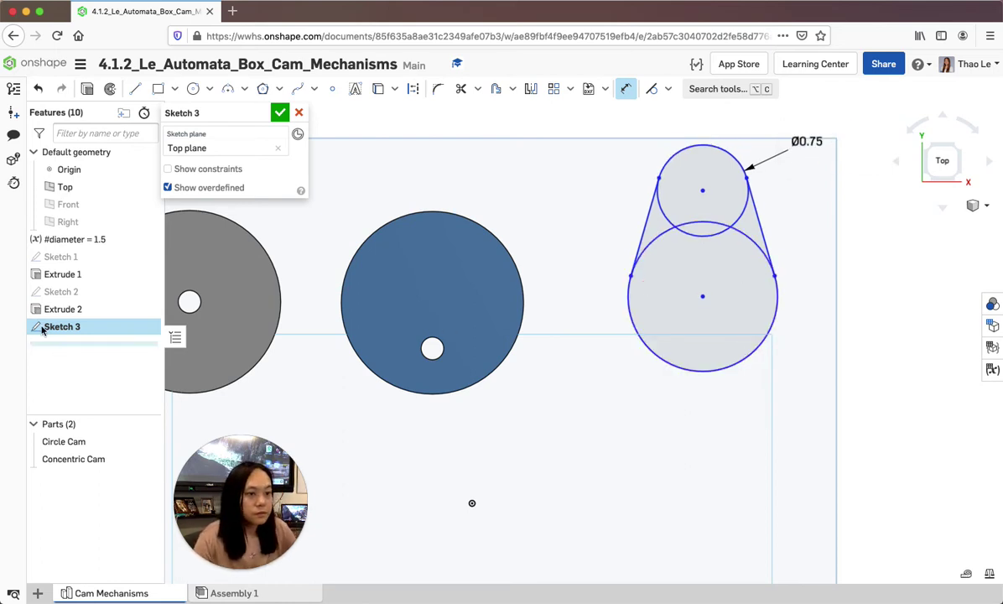
left_click(733, 365)
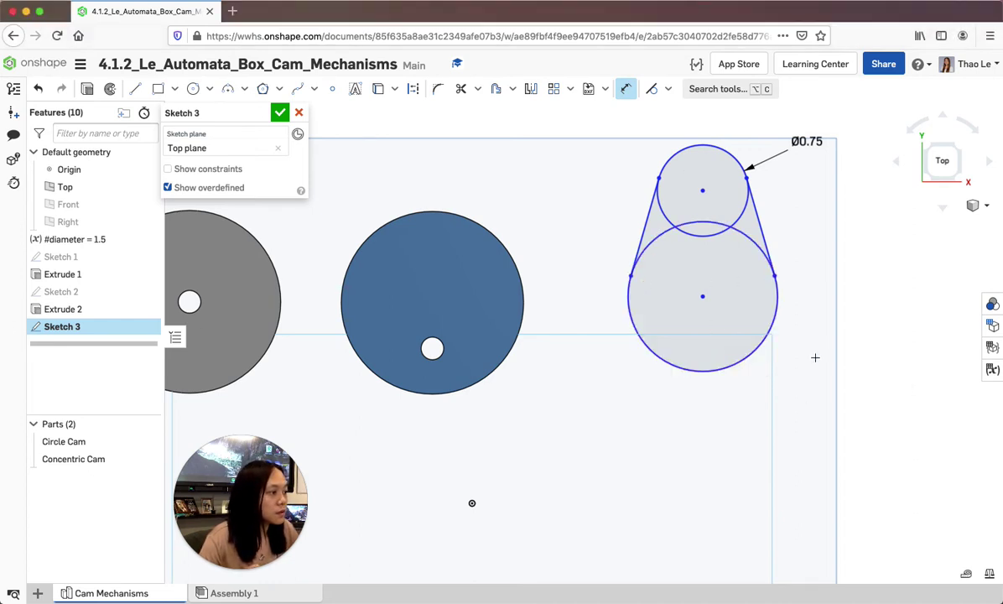
left_click(770, 332)
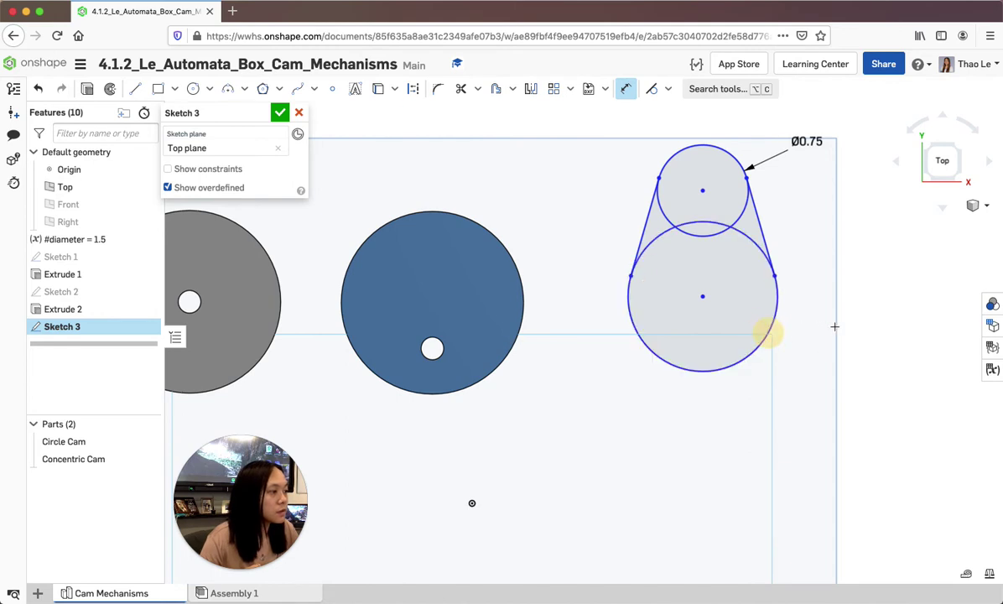
left_click(627, 86)
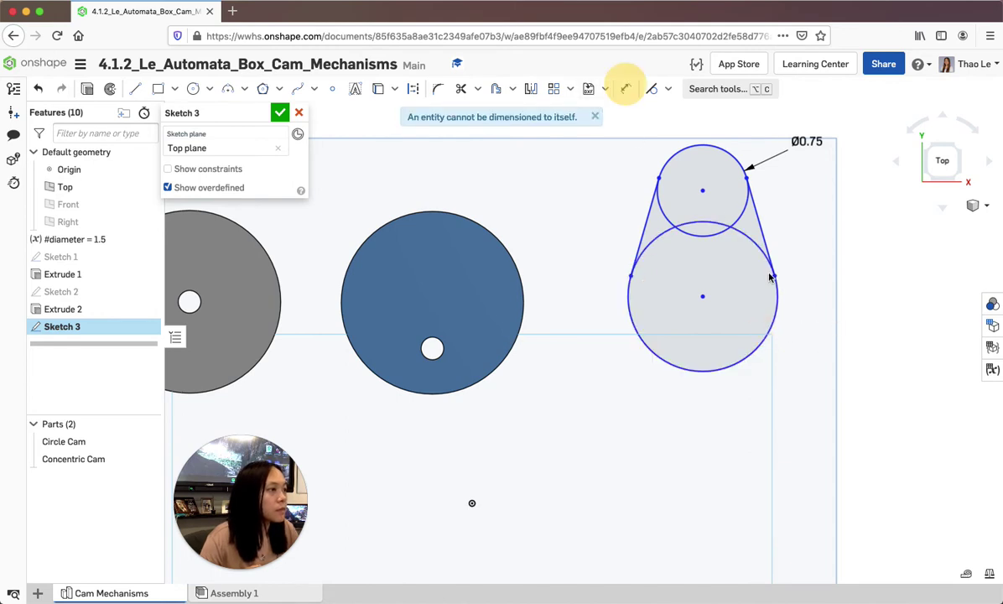
Step: Dimension the large lower circle's diameter with the #diameter variable
left_click(775, 294)
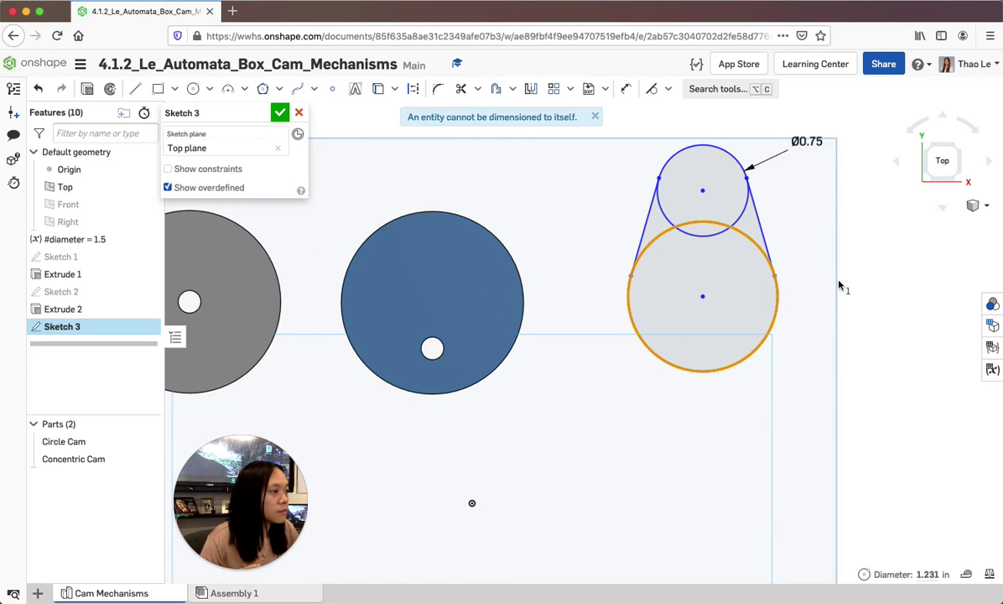
left_click(830, 311)
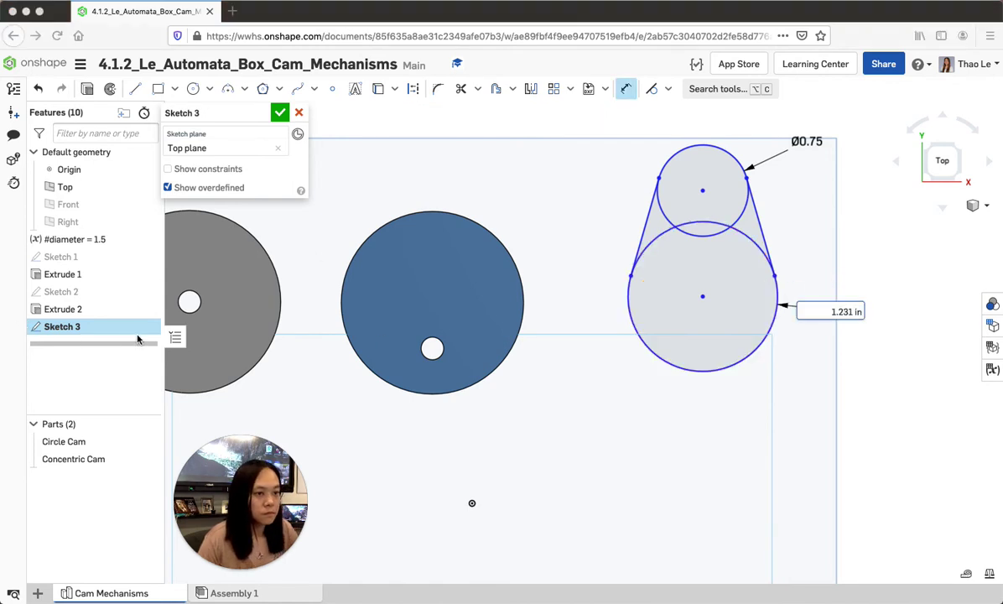
left_click(845, 313)
double_click(843, 311)
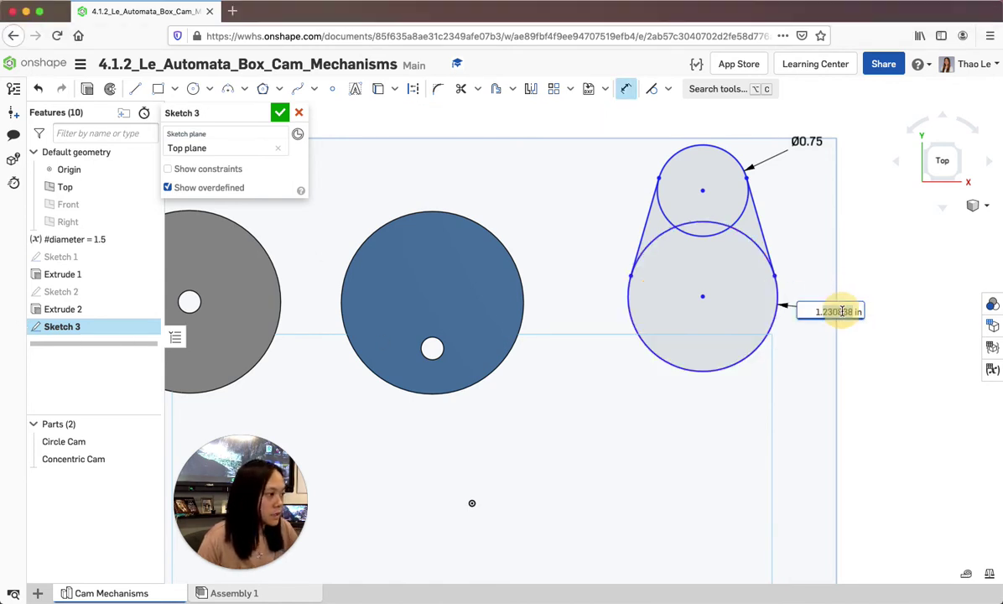
key("BackSpace")
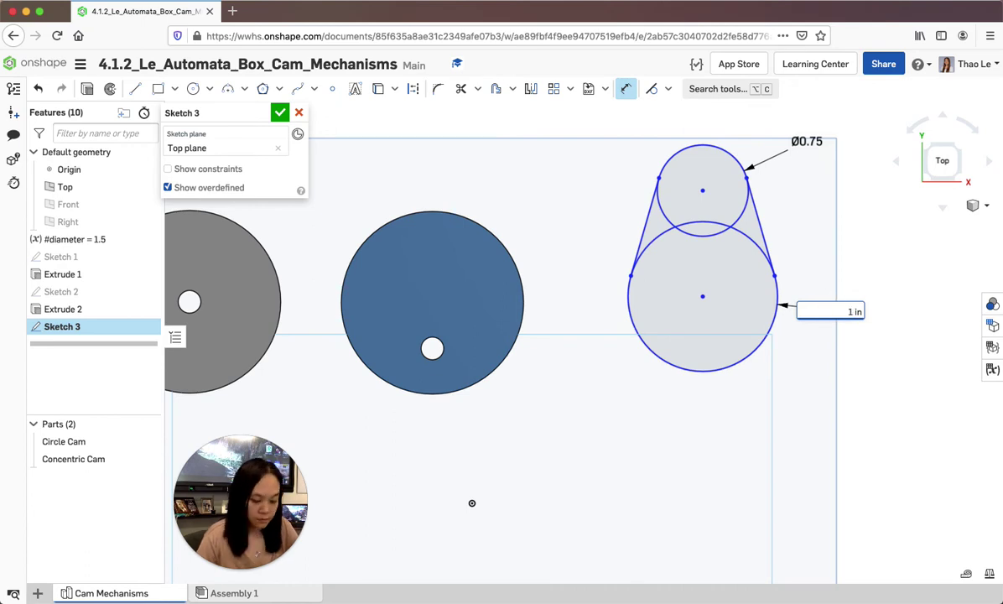
key("BackSpace")
type("d")
left_click(845, 329)
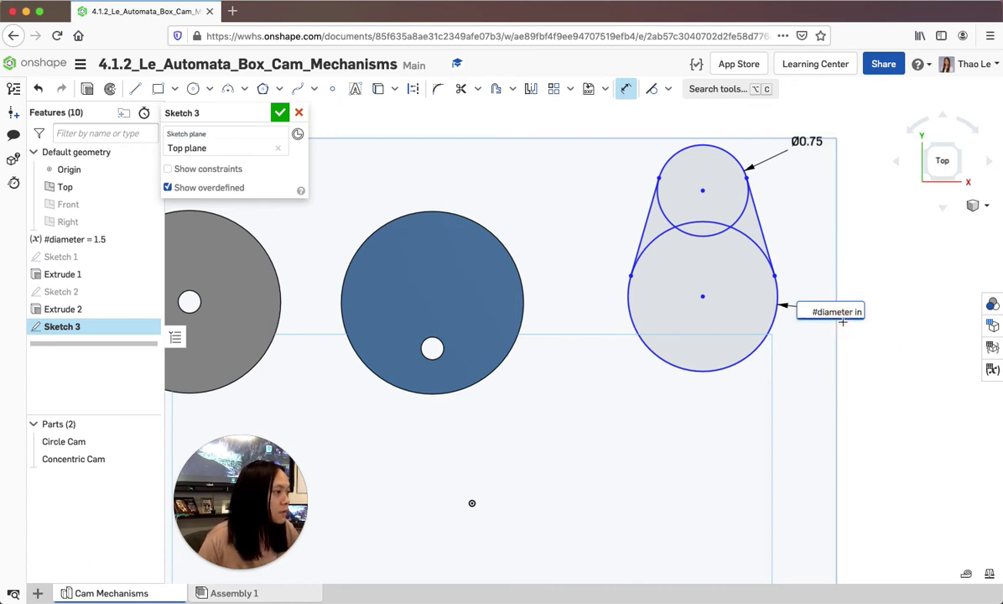
key("Return")
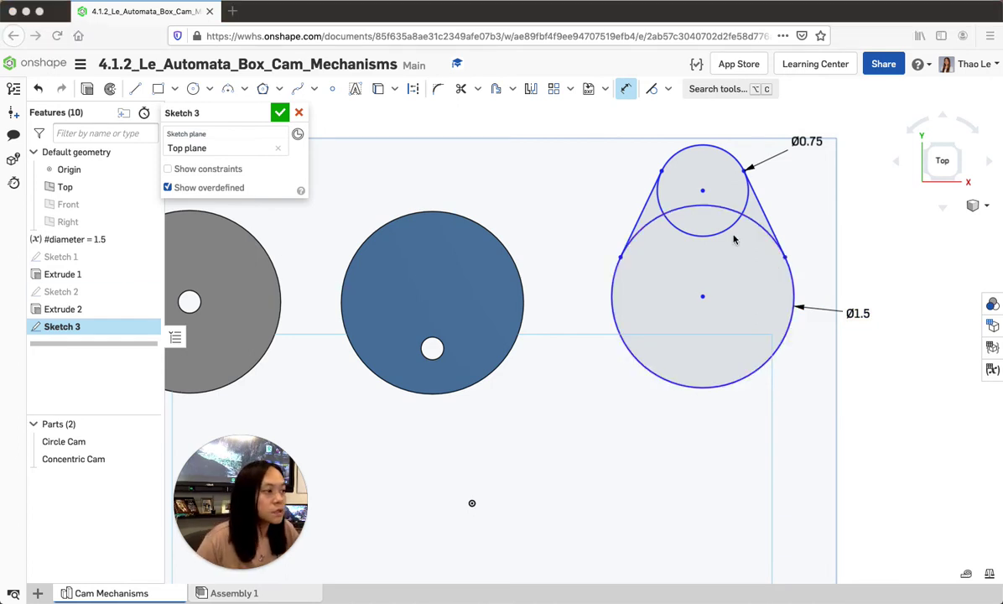
Step: Dimension the vertical distance between the centers of the small and large circles as .5*#diameter
left_click(627, 89)
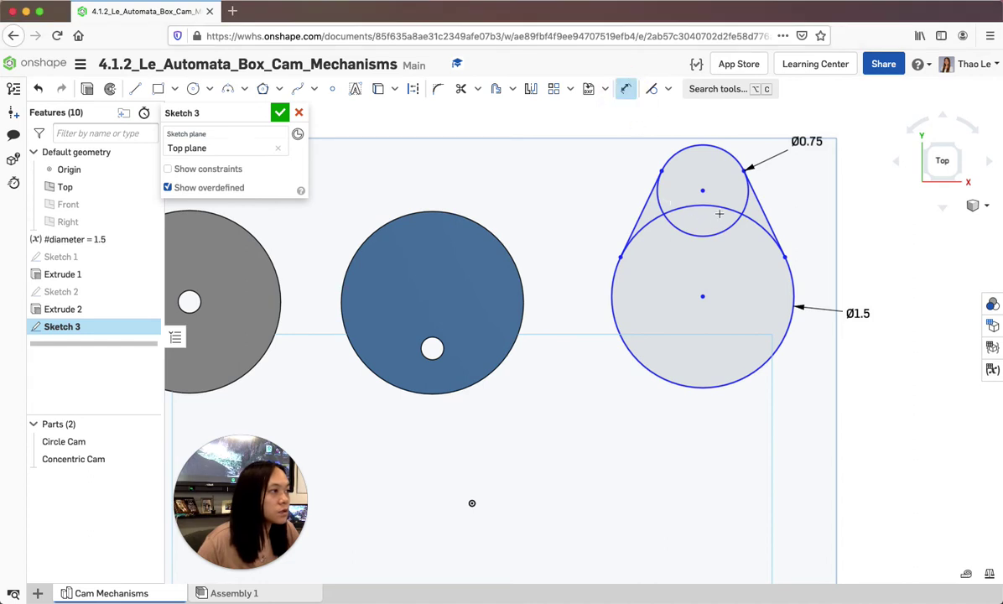
left_click(703, 298)
left_click(565, 236)
type(".5")
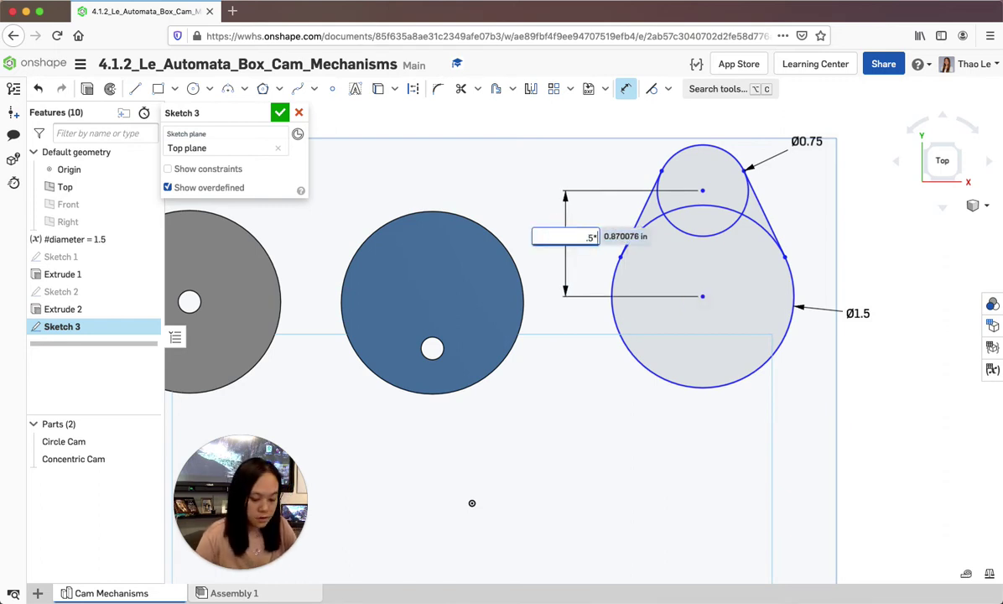
type("*d")
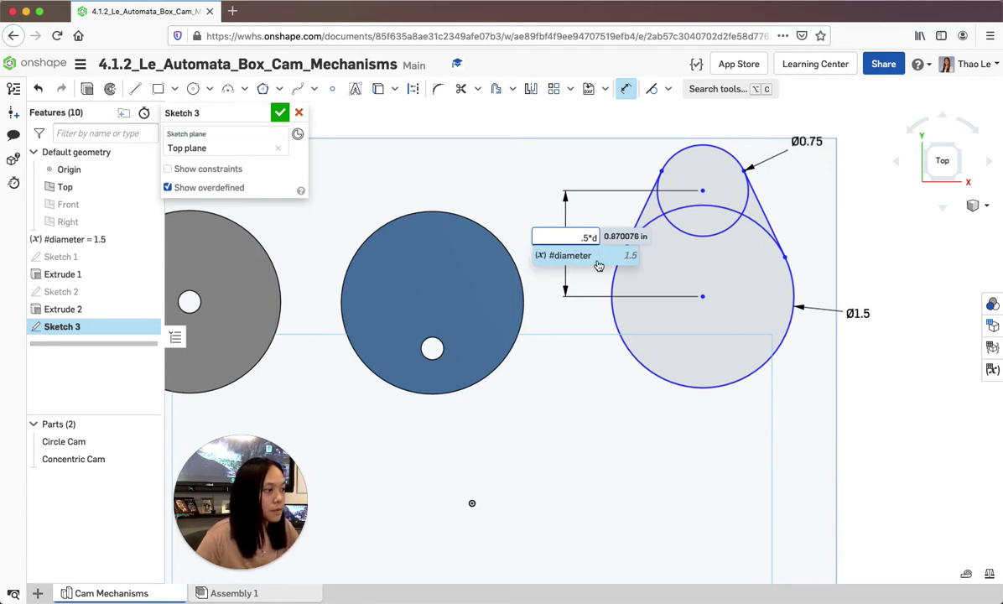
key("Return")
key("Return")
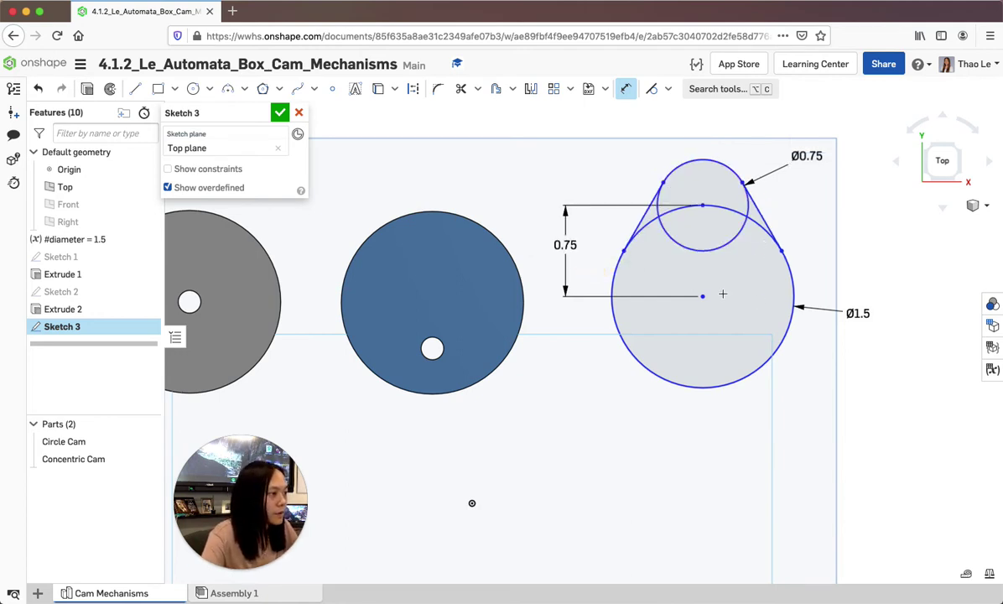
Step: Sketch a hole circle about 0.362 in in diameter centered on the large circle's center point
key("c")
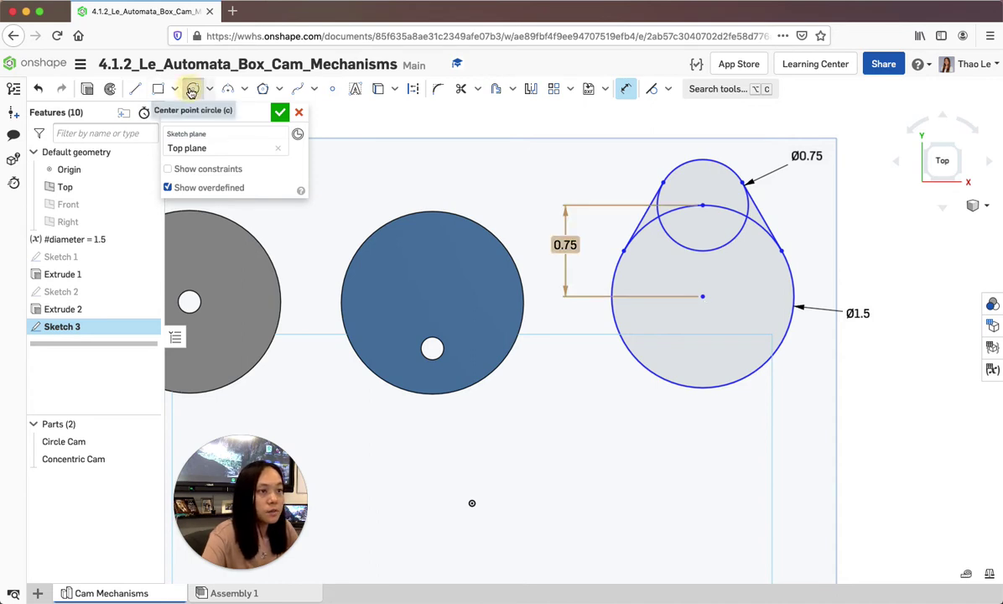
left_click(713, 284)
left_click(705, 335)
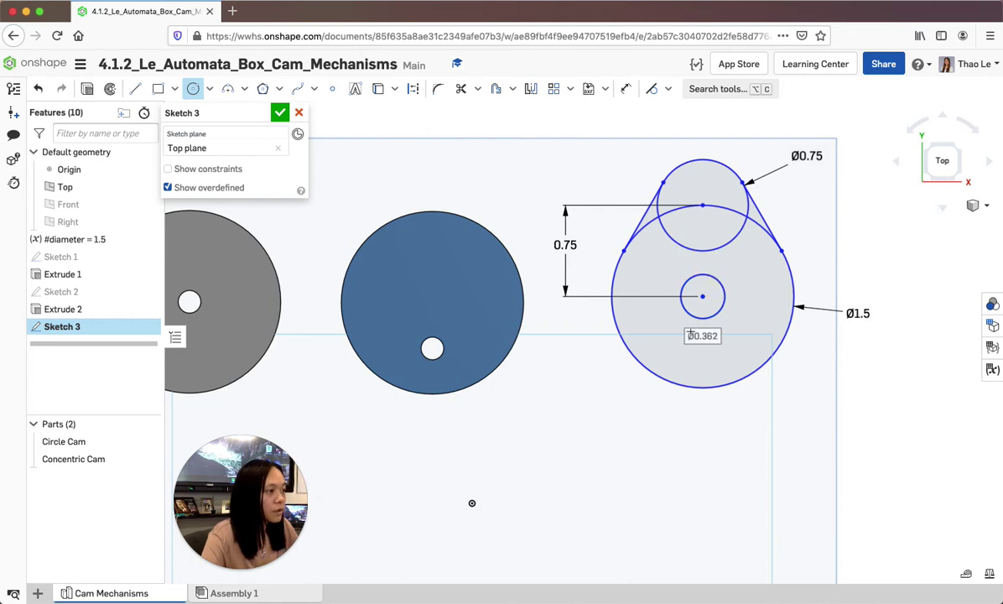
Step: Dimension the center hole circle's diameter as 3/16 in
left_click(625, 88)
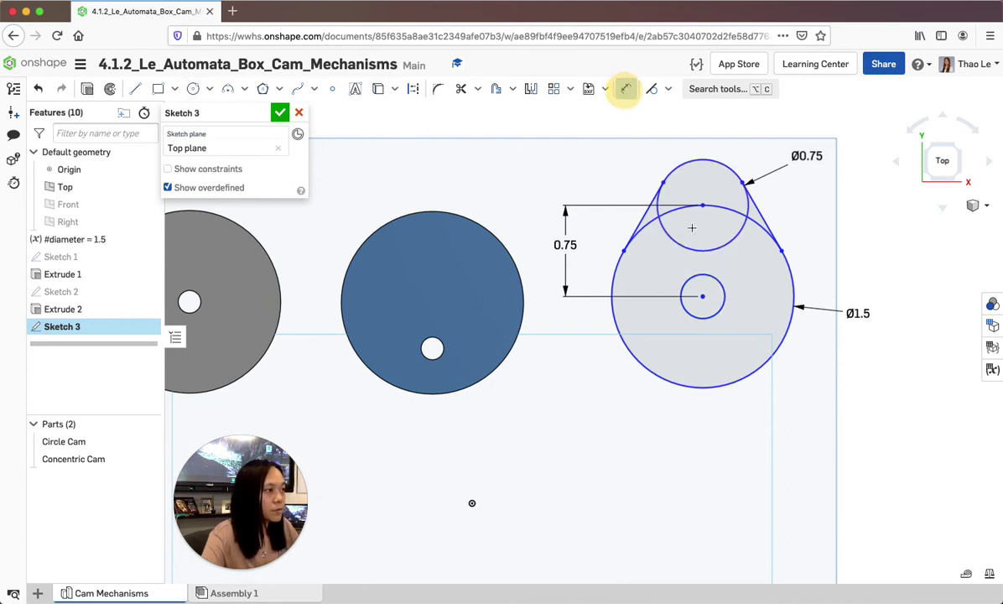
left_click(714, 286)
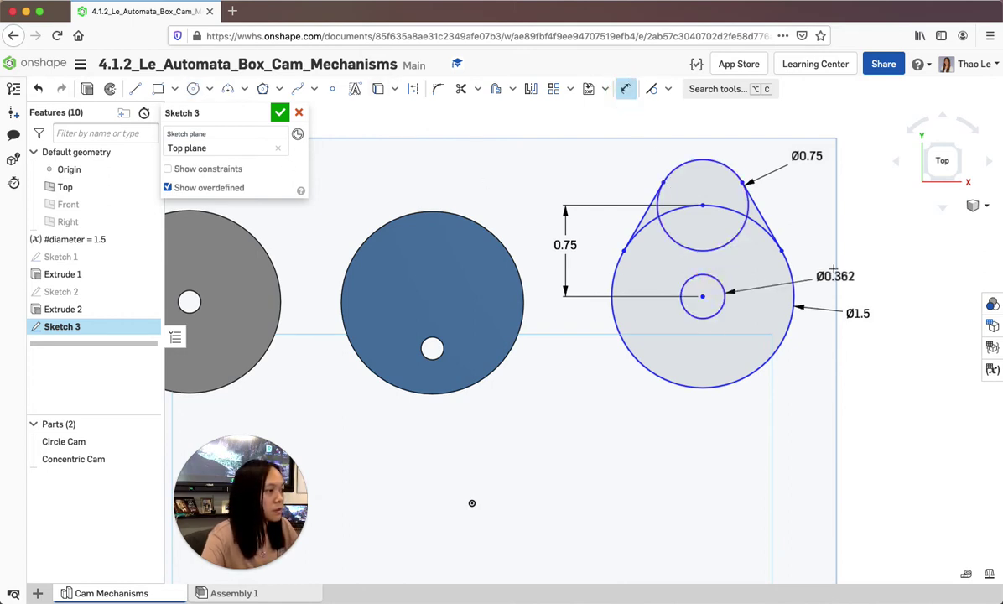
left_click(836, 266)
type("3")
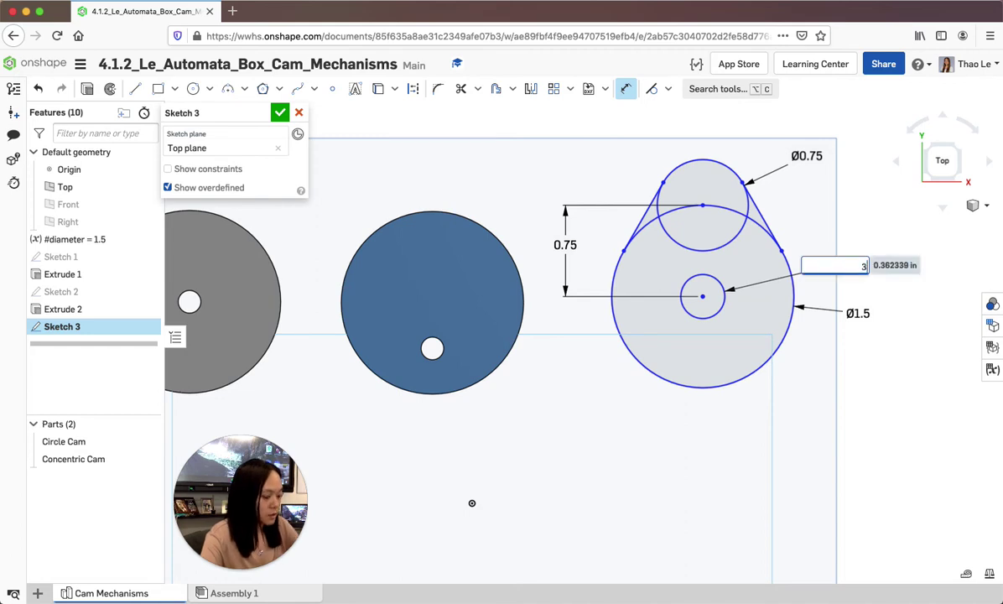
type("/16")
key("Return")
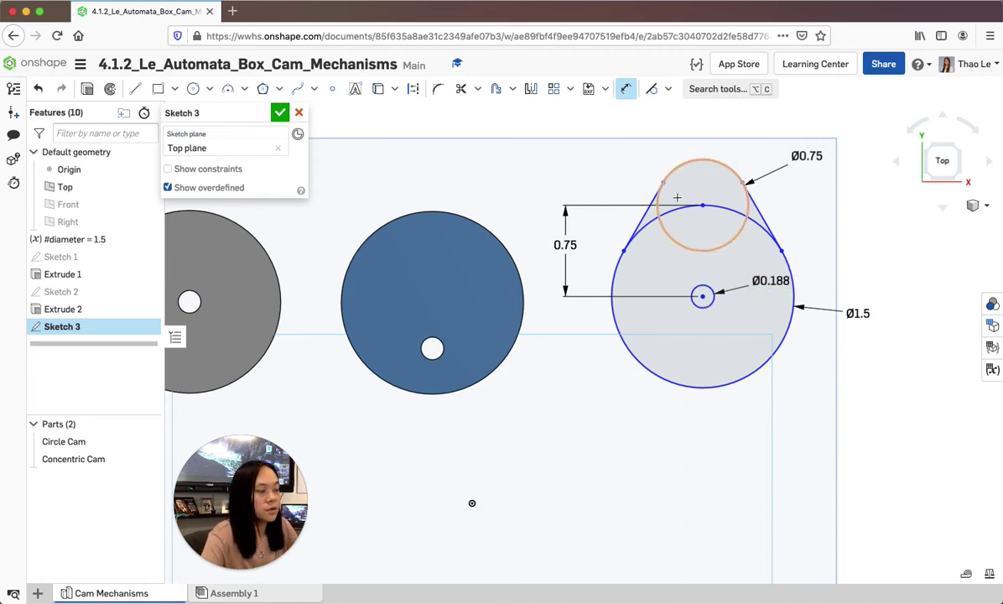
Step: Extrude all regions of the third cam's sketch except the center hole as a new solid part, 3/16 in deep
left_click(86, 88)
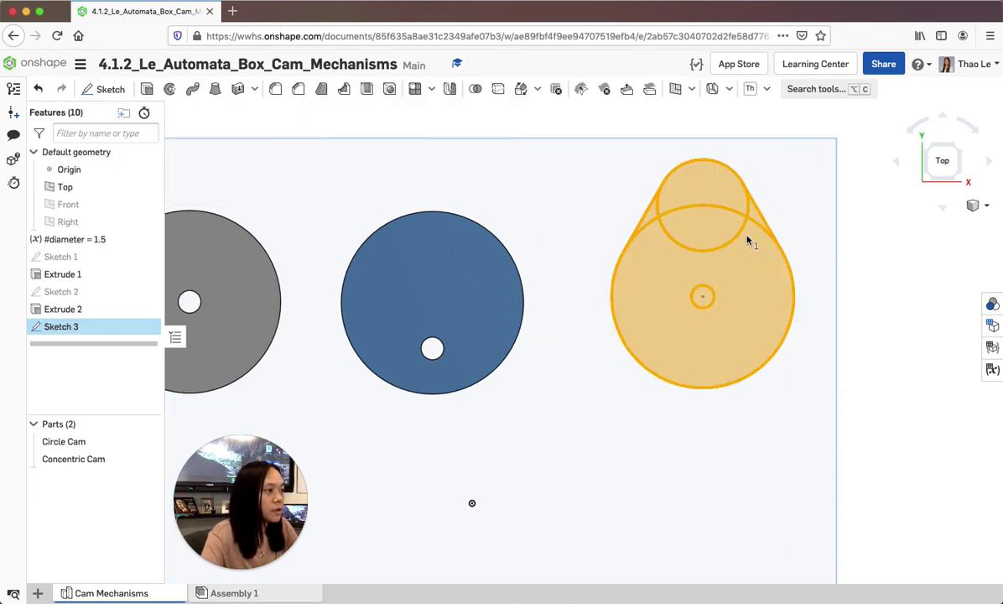
key("shift+e")
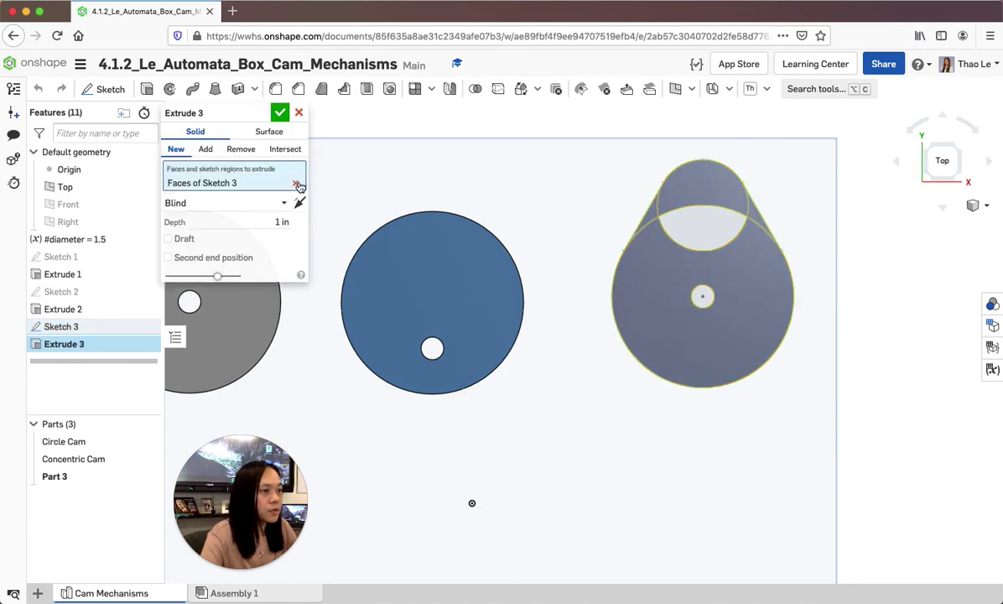
left_click(706, 232)
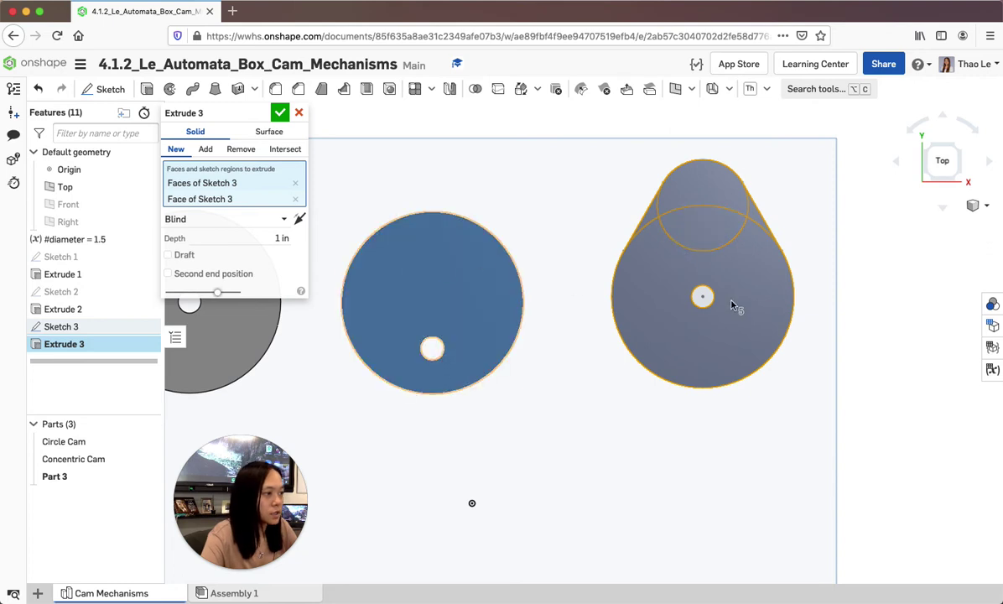
left_click(277, 238)
type("3/16")
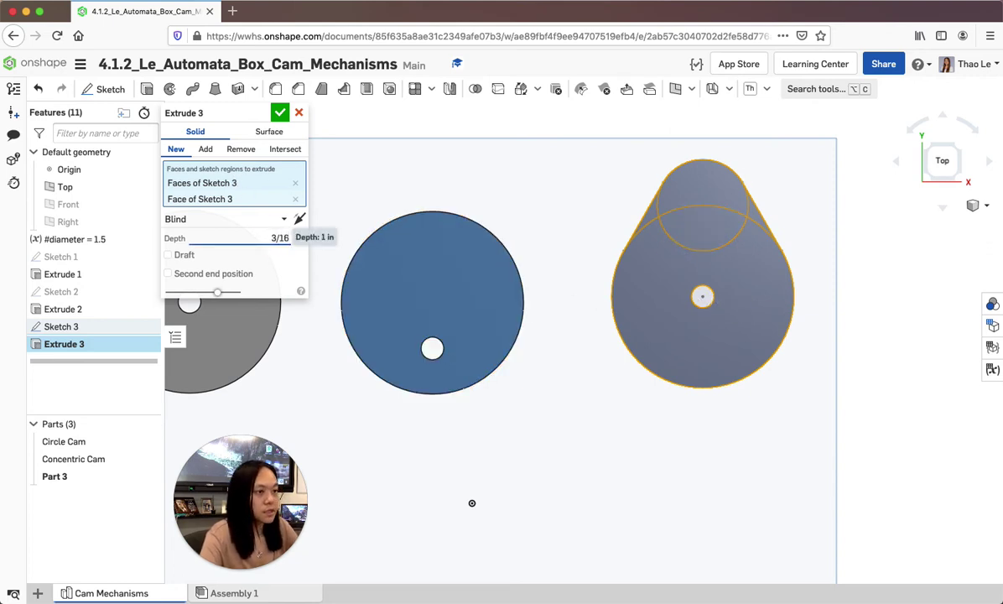
left_click(279, 113)
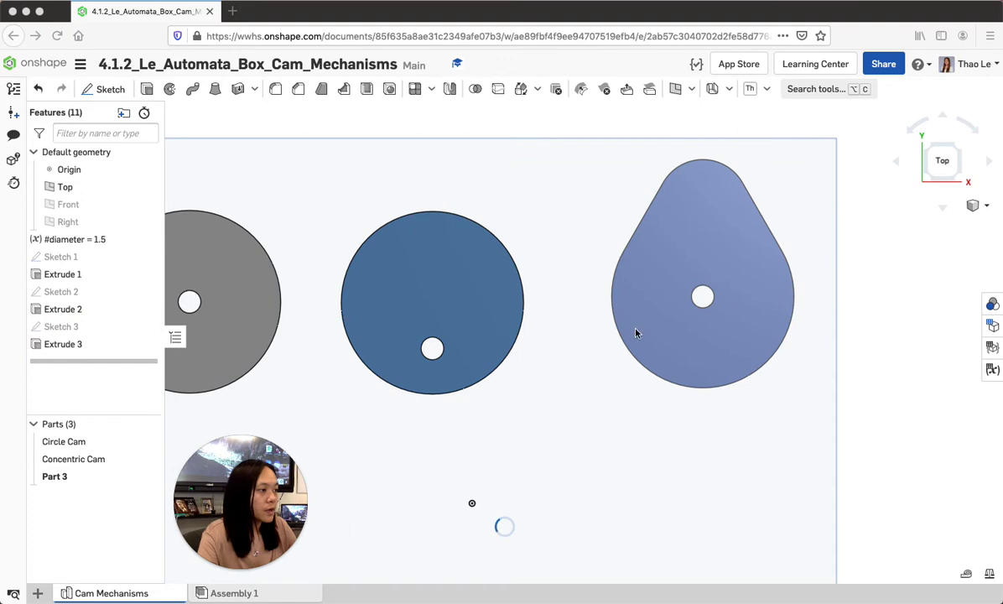
Step: Color the new pear-shaped part green and rename it Pear Cam
right_click(670, 331)
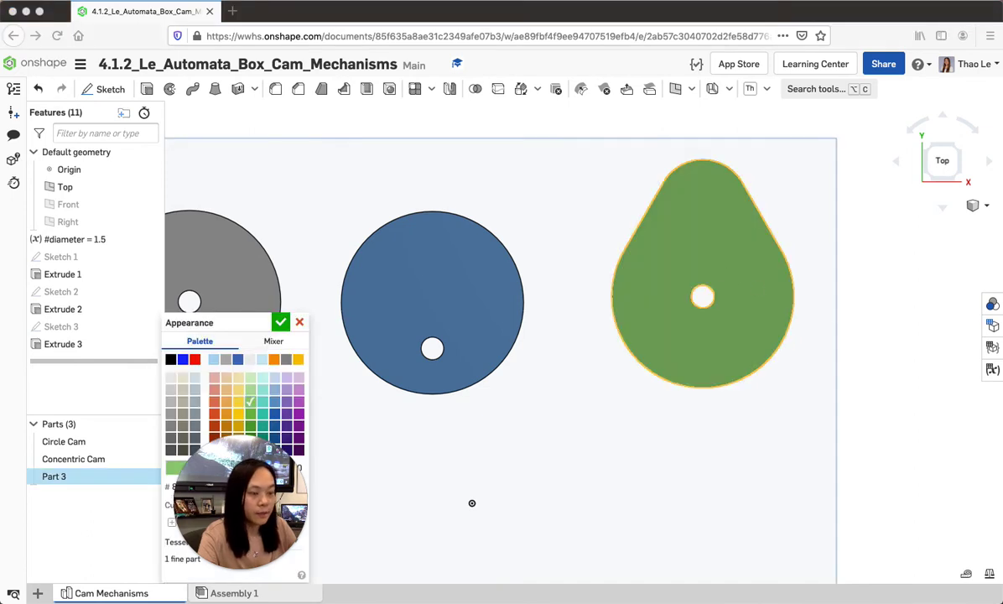
right_click(69, 478)
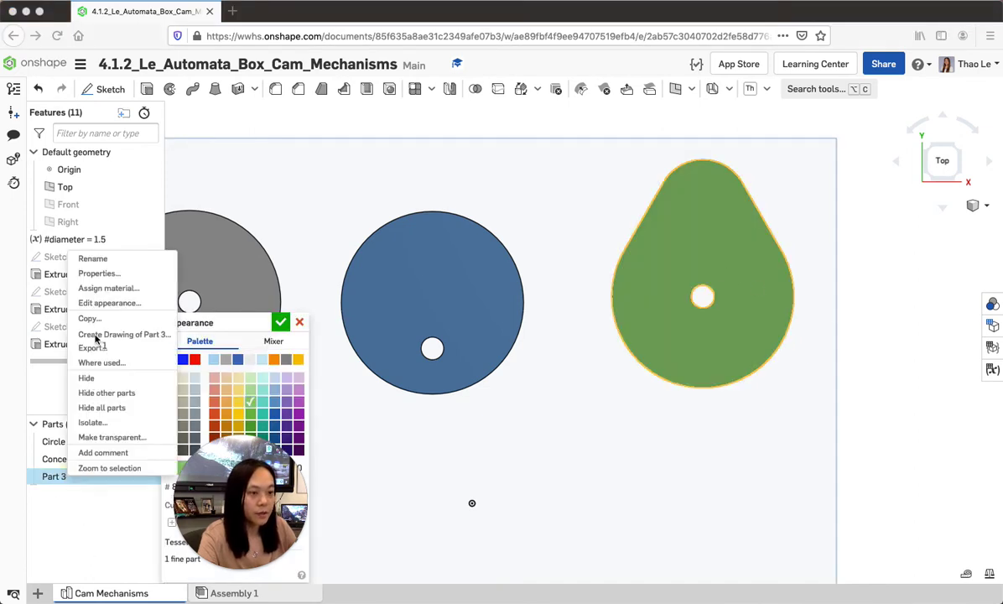
left_click(92, 260)
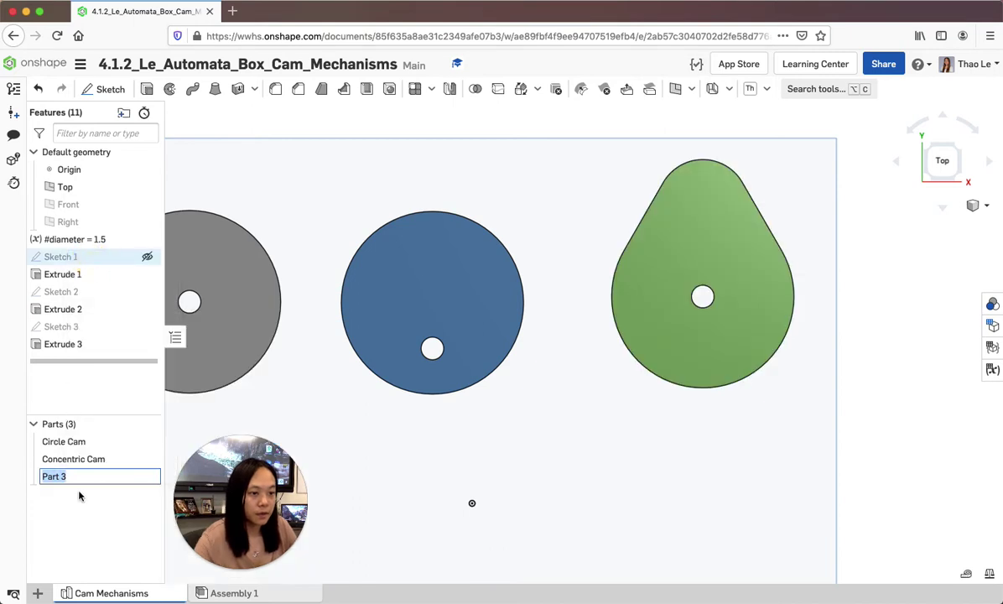
type("Pear")
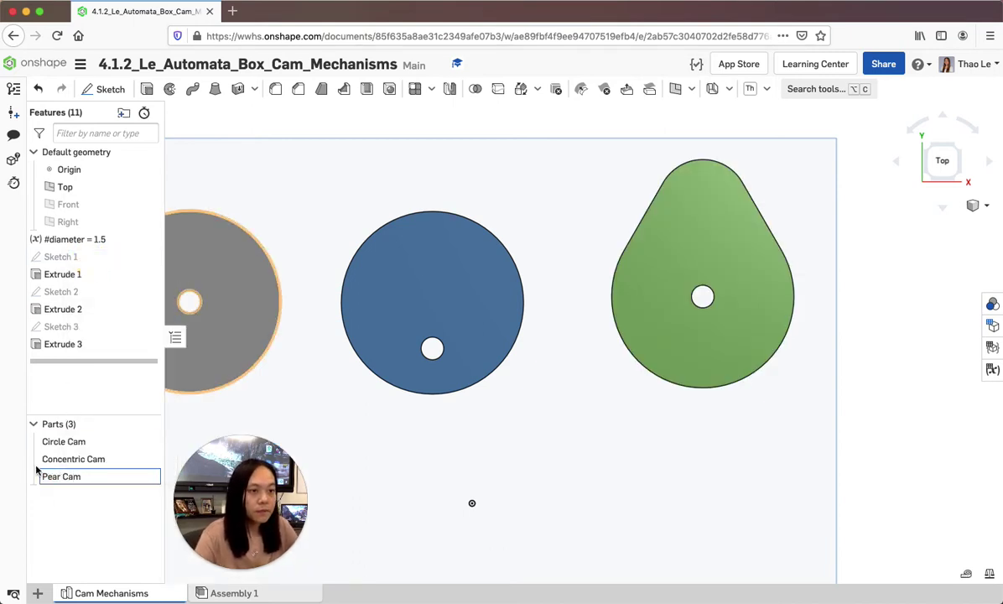
key("Return")
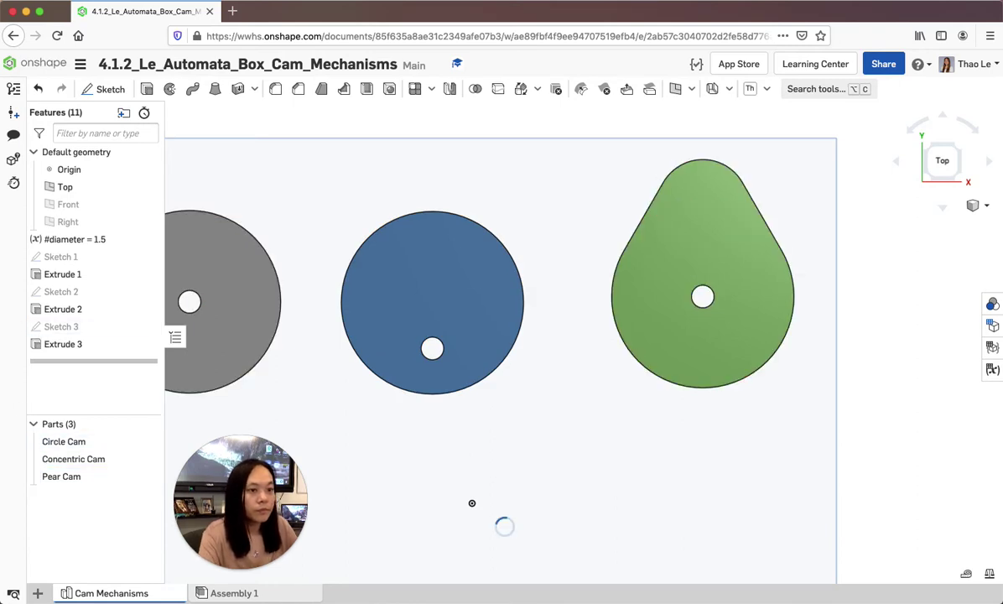
Step: Start a new sketch on the Top plane for the fourth cam
scroll(710, 395, "down", 2)
right_click(710, 395)
left_click(394, 411)
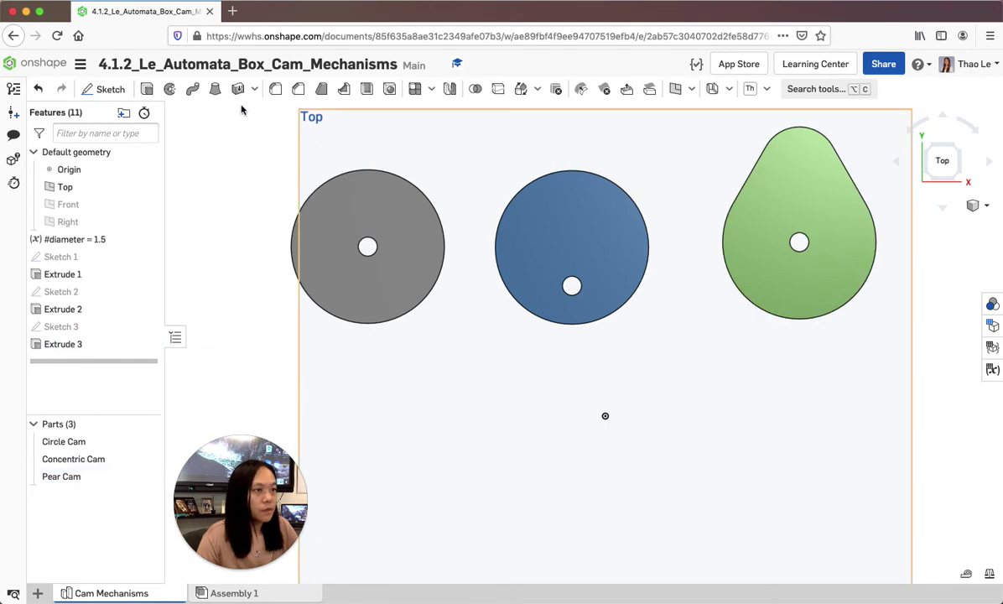
left_click(102, 90)
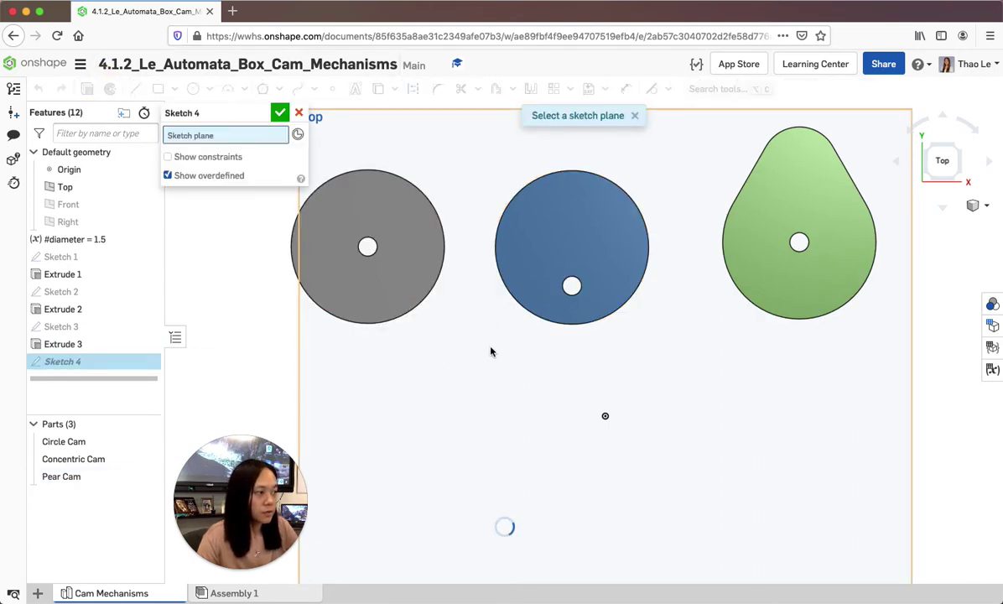
scroll(495, 385, "up", 2)
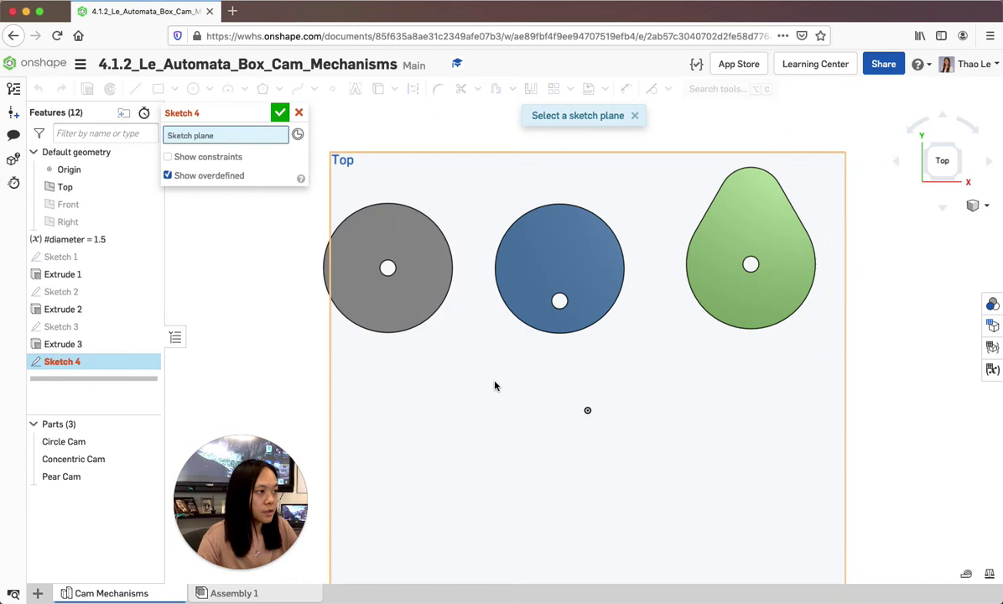
left_click(445, 448)
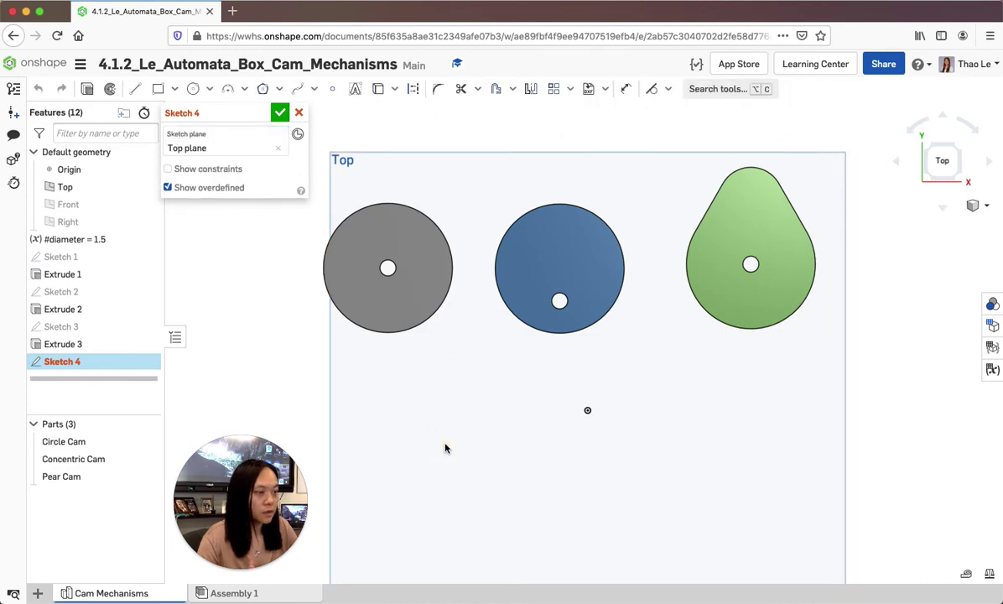
Step: Sketch a six-sided inscribed polygon below the gray circle cam, about 0.765 in from its center to a vertex
left_click(280, 89)
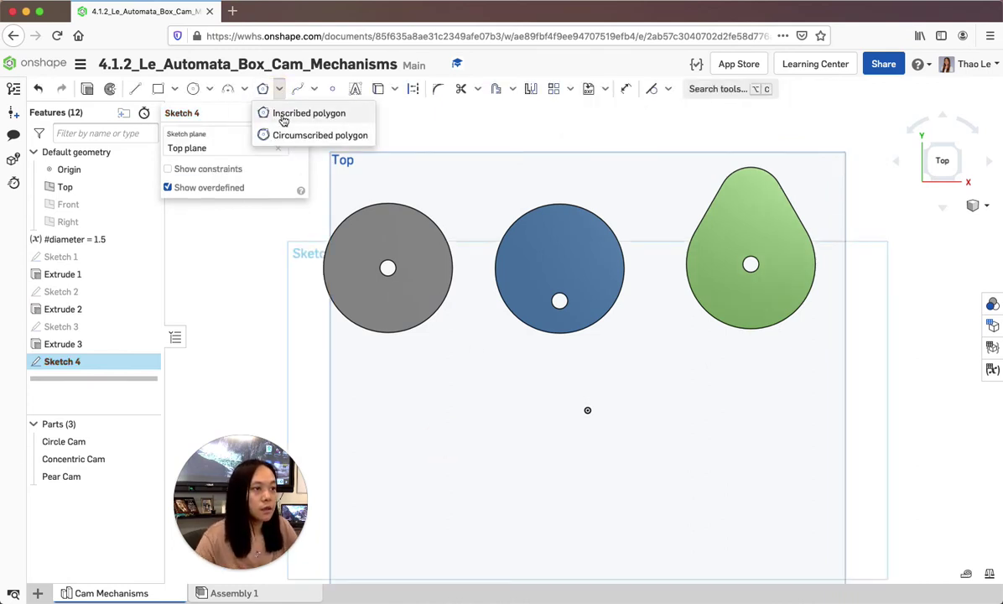
left_click(284, 118)
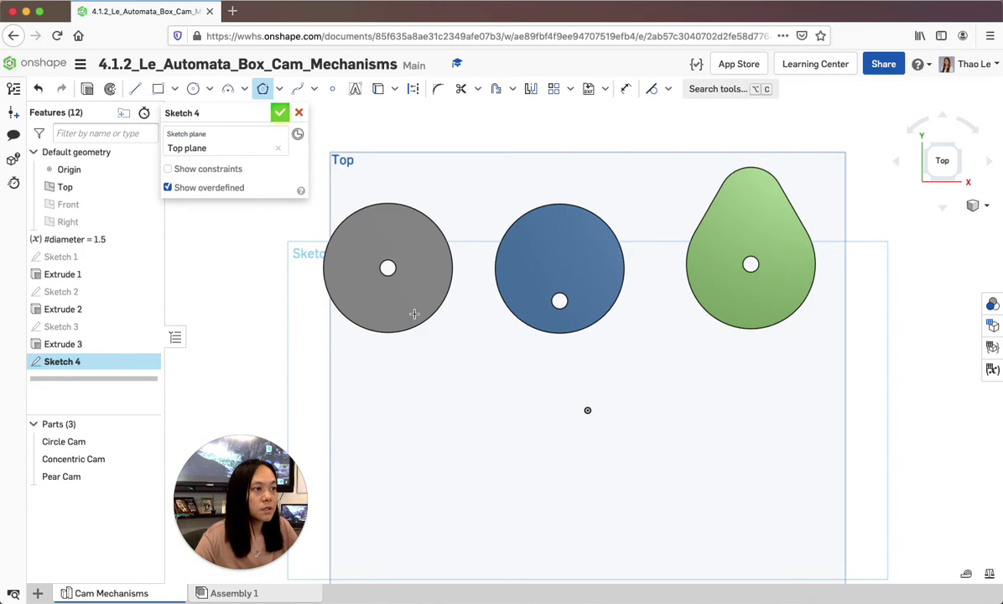
left_click(388, 457)
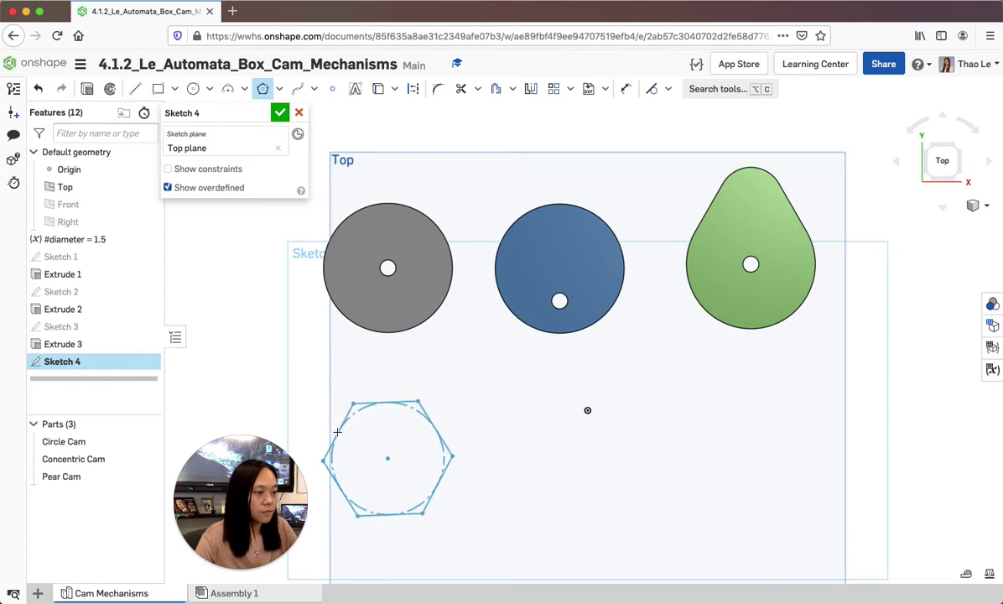
key("3")
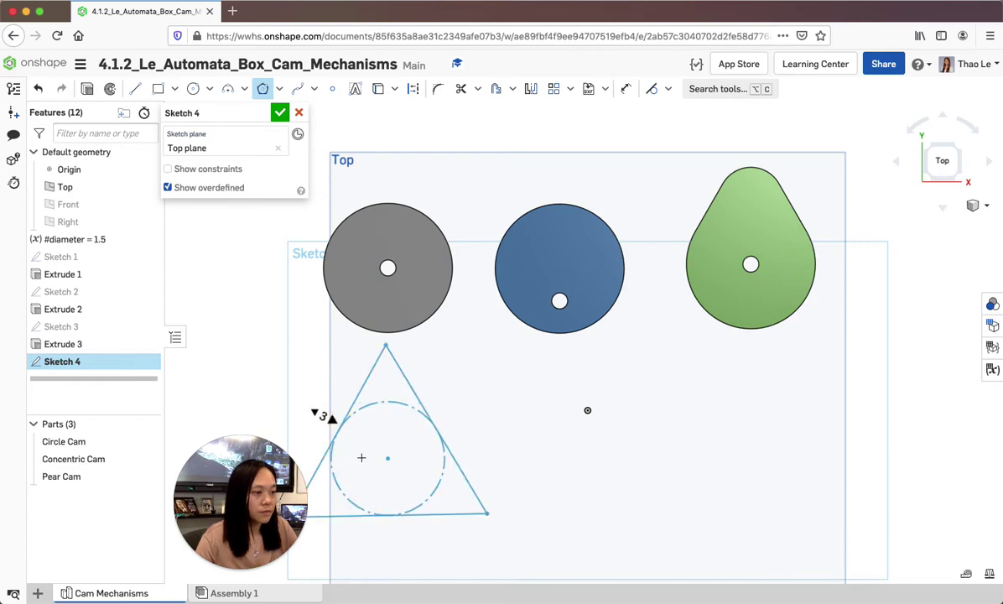
left_click(338, 424)
left_click(338, 423)
left_click(338, 424)
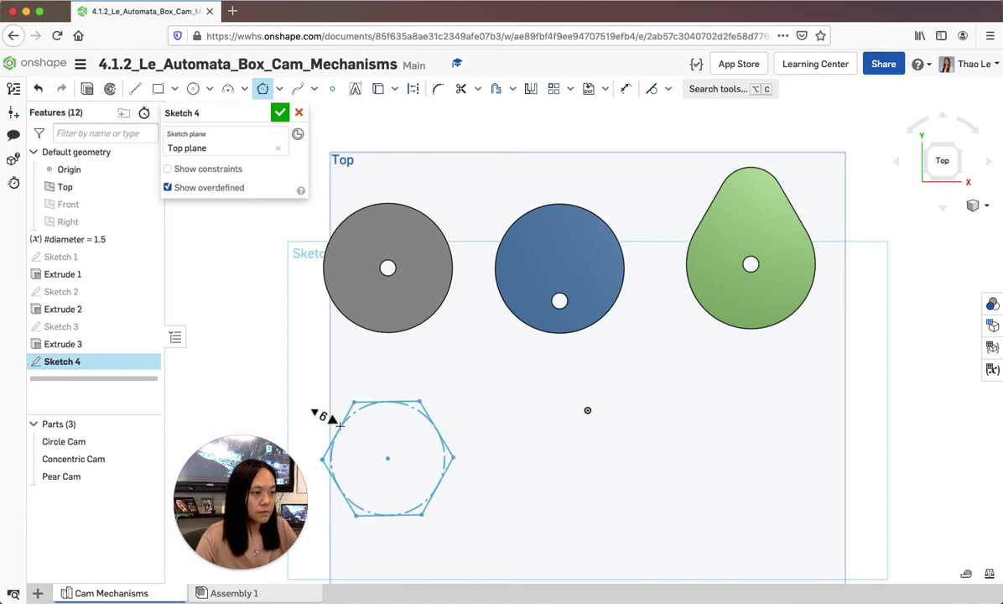
left_click(345, 405)
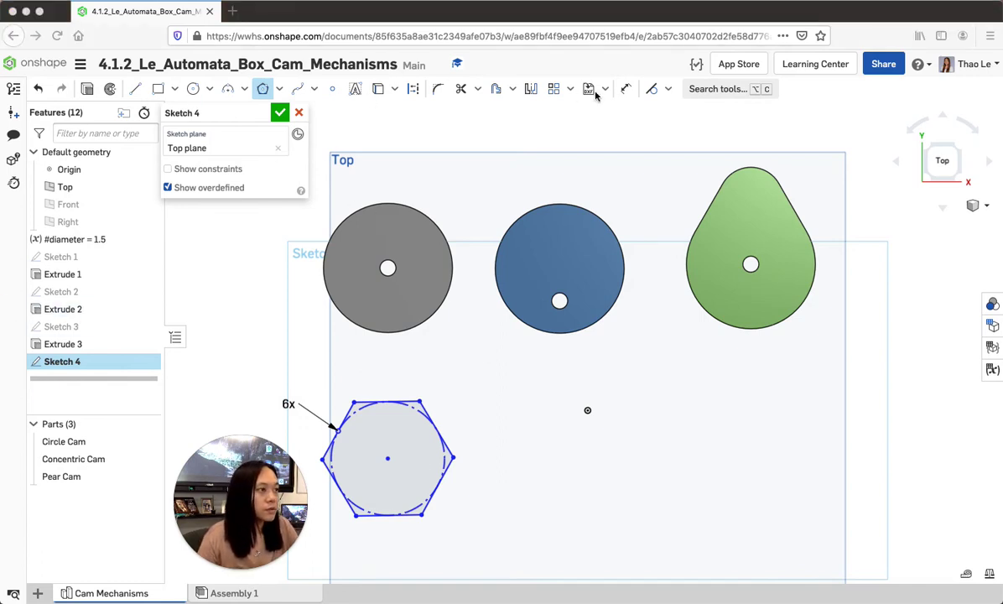
Step: Dimension the distance from the hexagon's center to its side vertex as #diameter
left_click(626, 89)
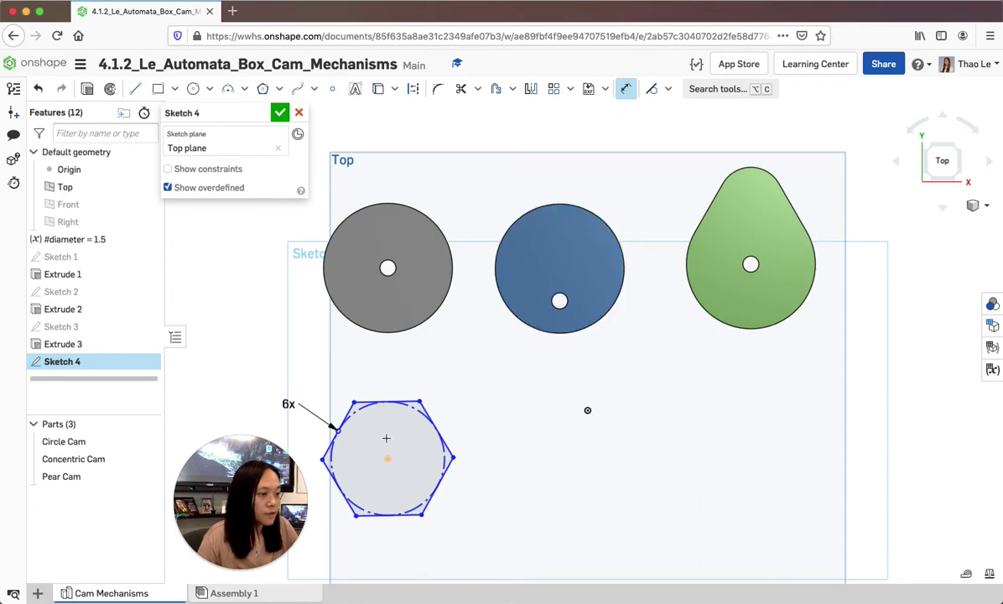
left_click(452, 457)
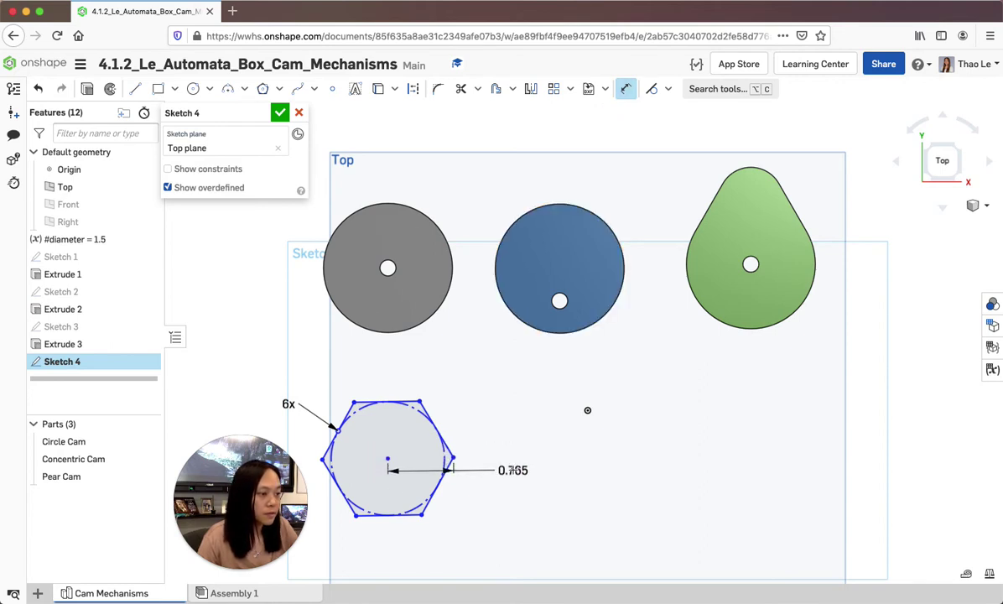
left_click(512, 482)
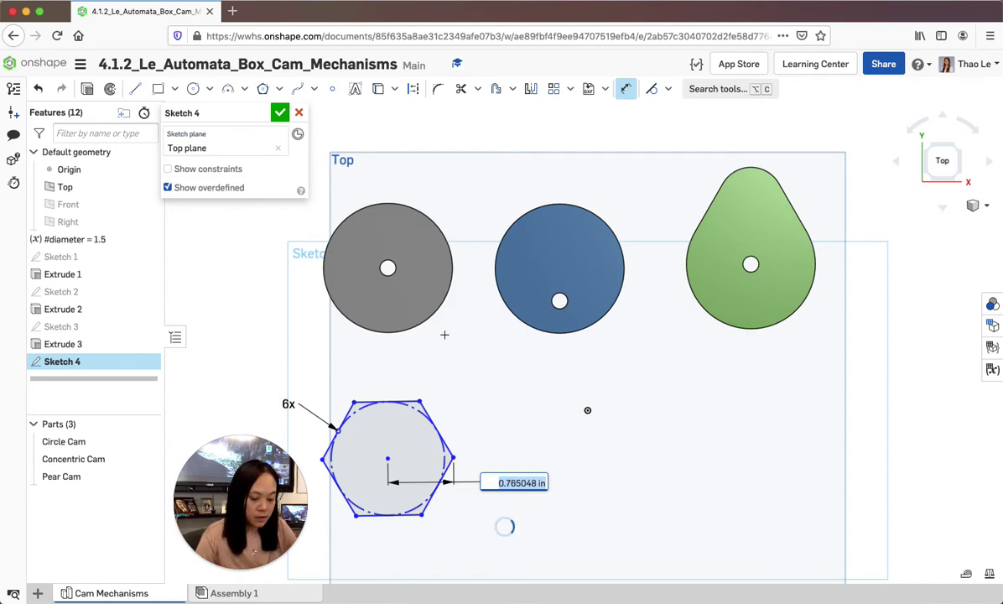
type("d")
key("Return")
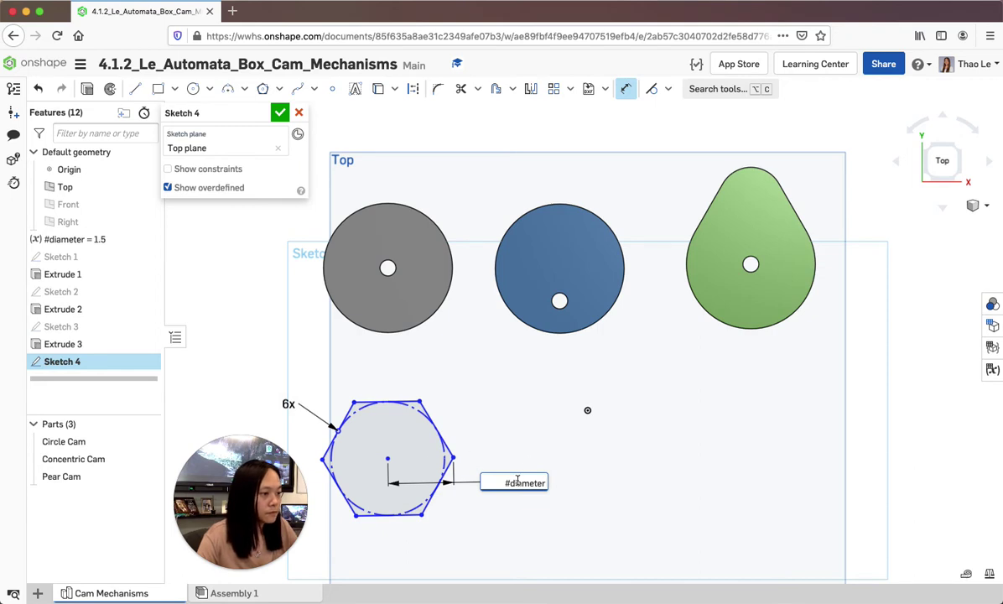
key("Return")
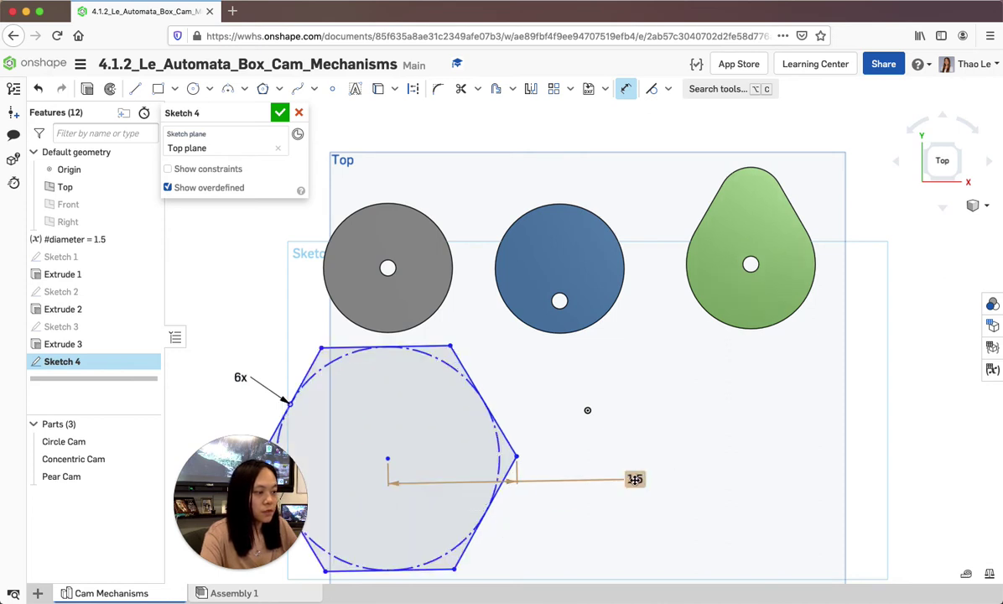
Step: Set the hexagon's center-to-vertex dimension to .5*#diameter
double_click(635, 479)
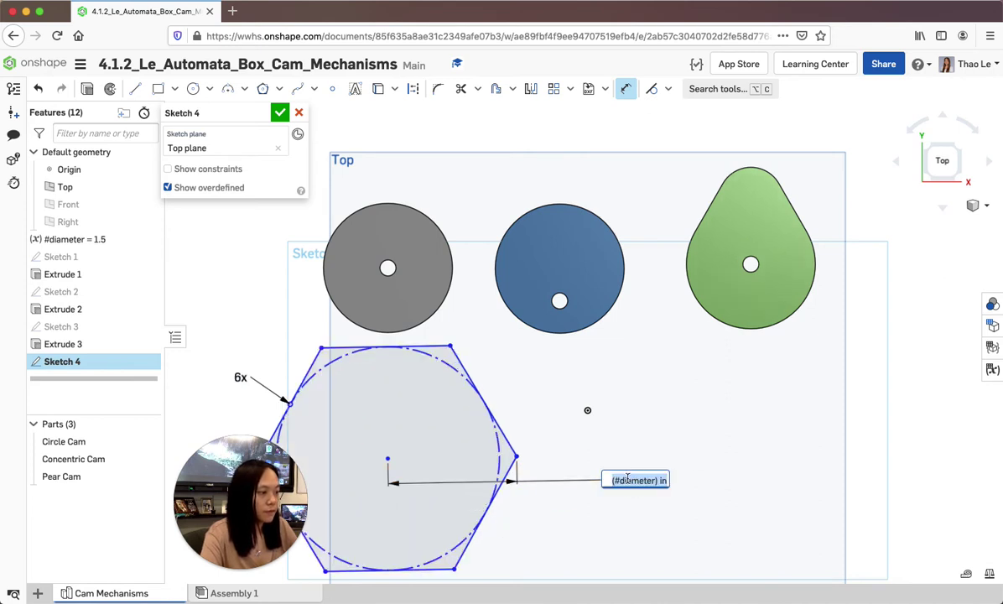
type(".5")
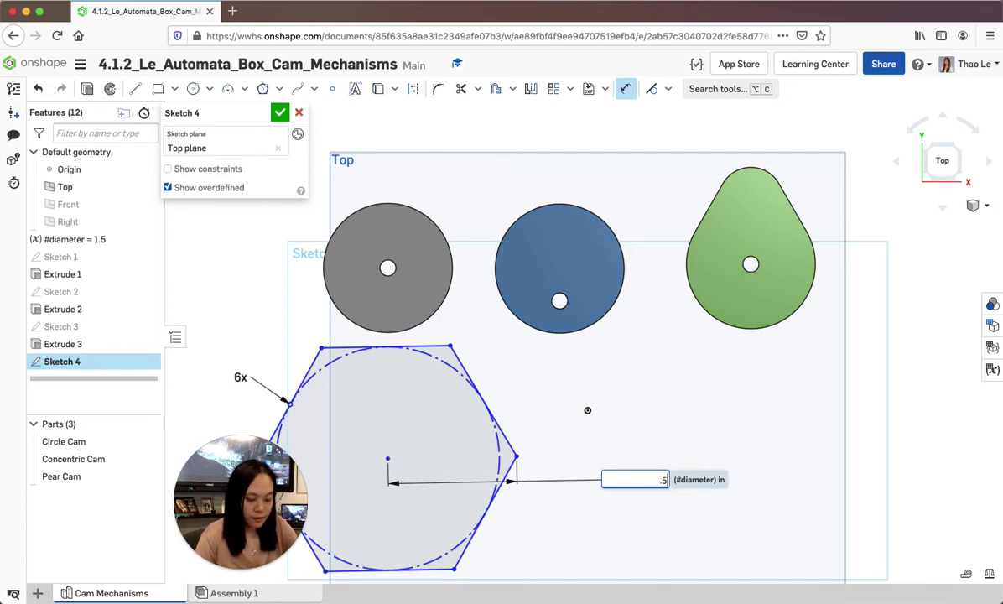
type("*#diameter")
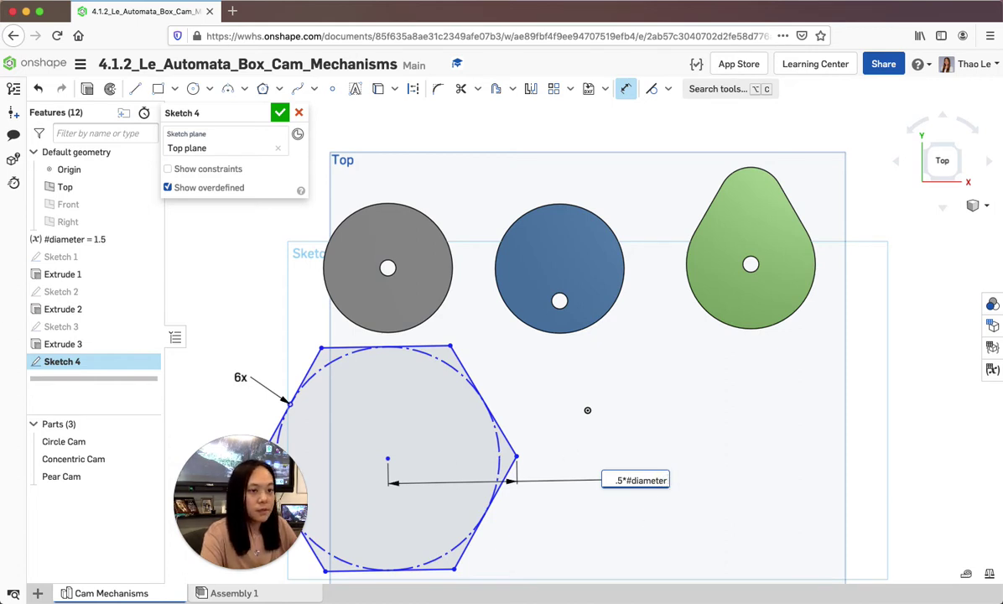
key("Return")
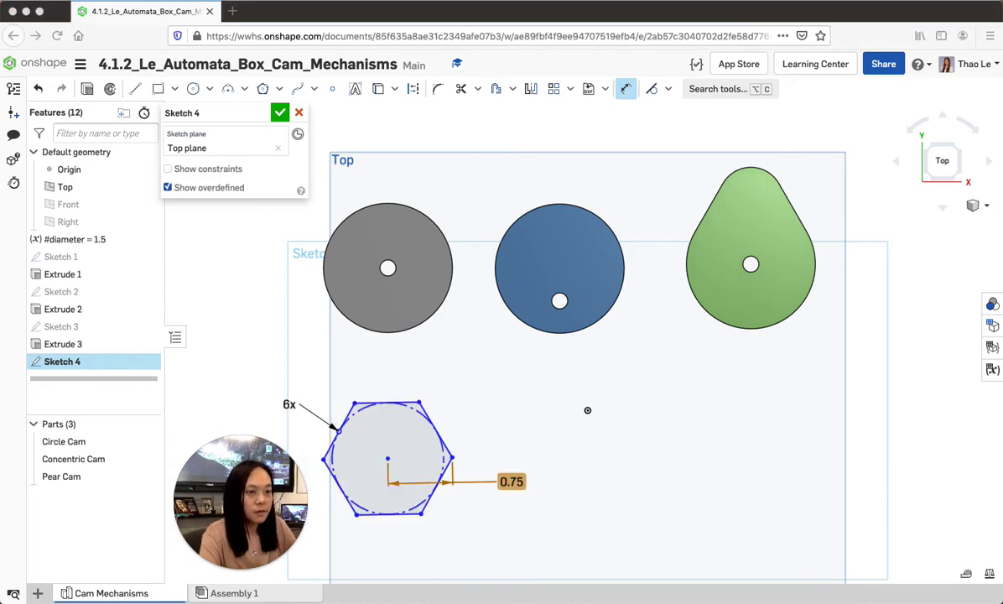
Step: Delete the hexagon's center-to-vertex dimension
left_click(513, 486)
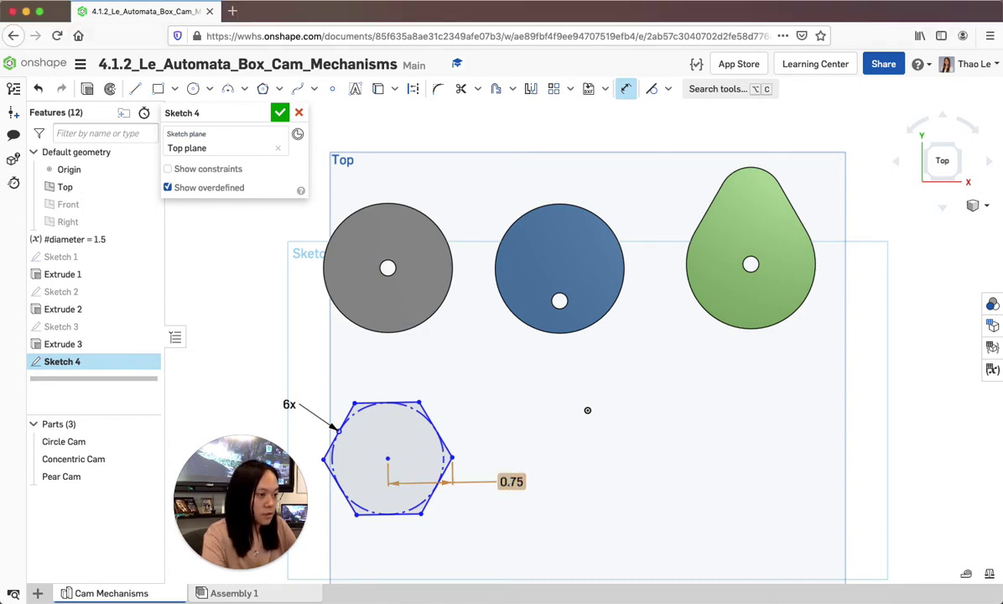
left_click(514, 482)
left_click(513, 483)
double_click(513, 483)
left_click(523, 430)
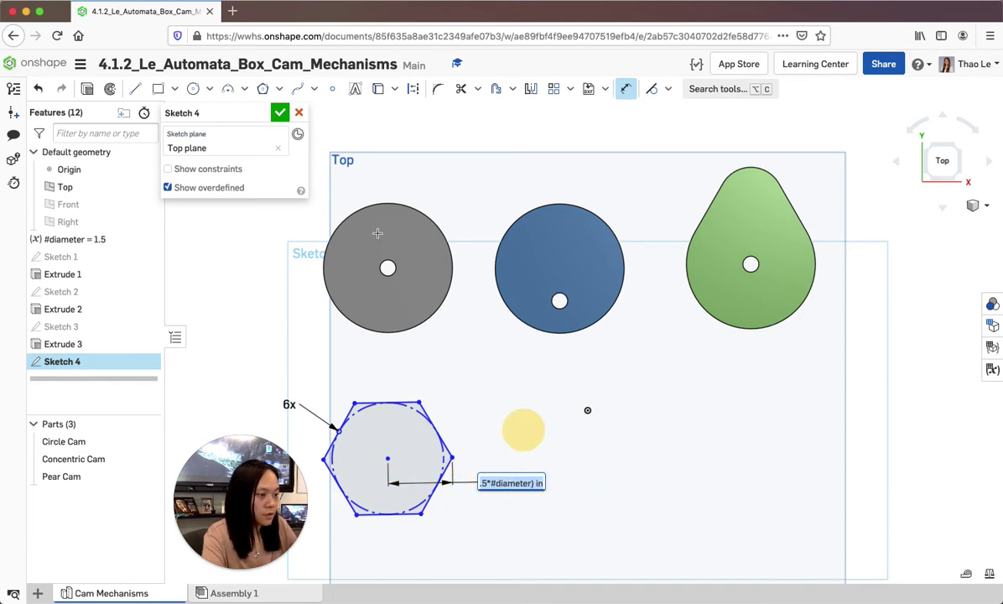
left_click(620, 91)
double_click(507, 483)
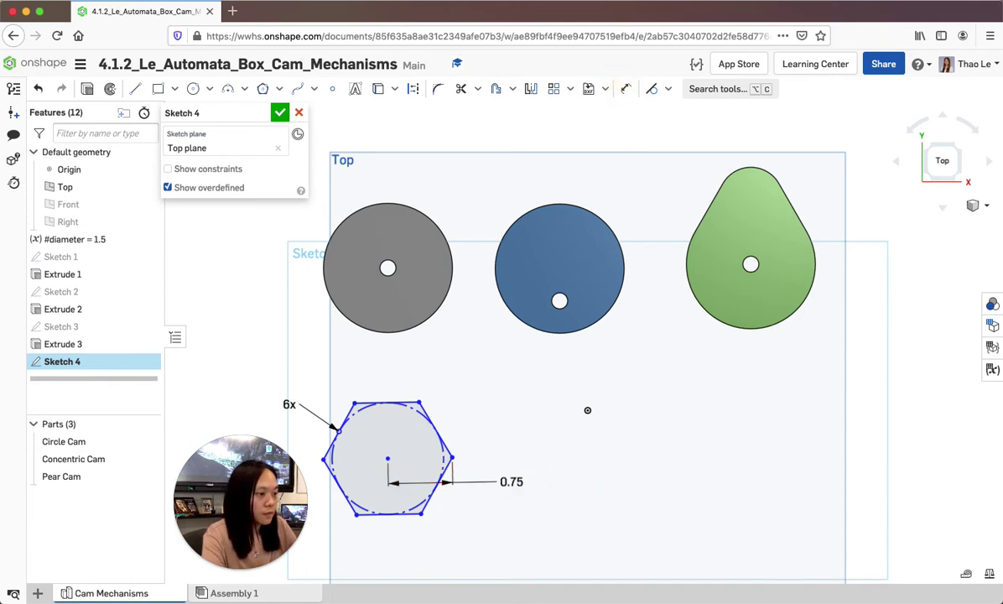
left_click(512, 481)
key("Delete")
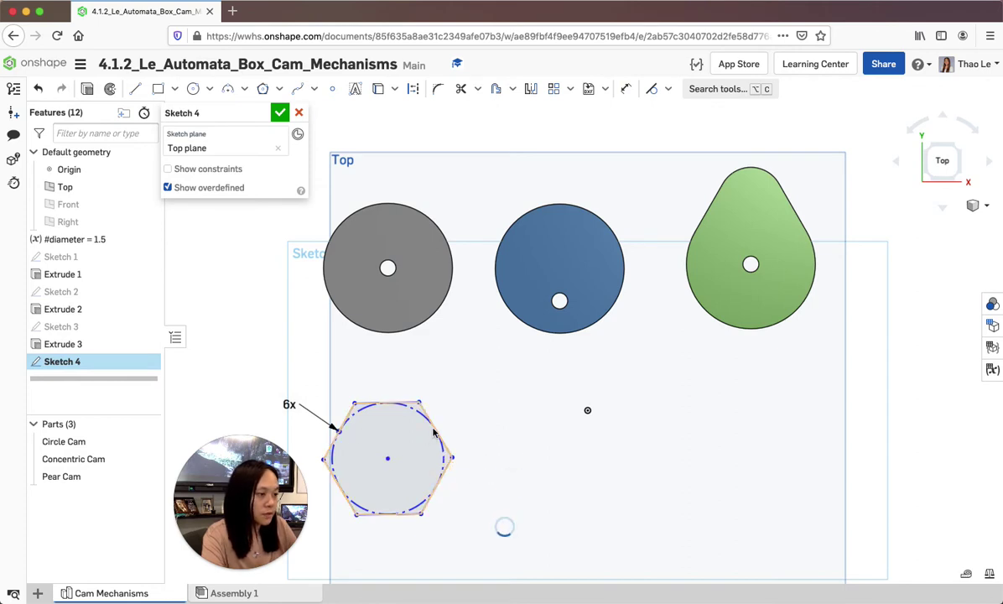
Step: Dimension the diameter of the hexagon's inner construction circle as #diameter
left_click(626, 88)
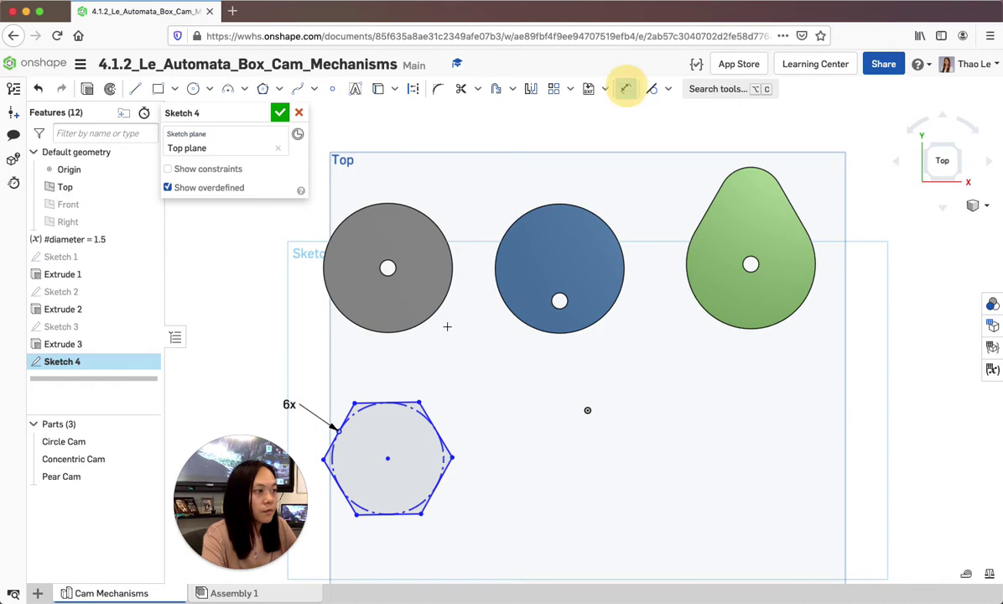
left_click(387, 458)
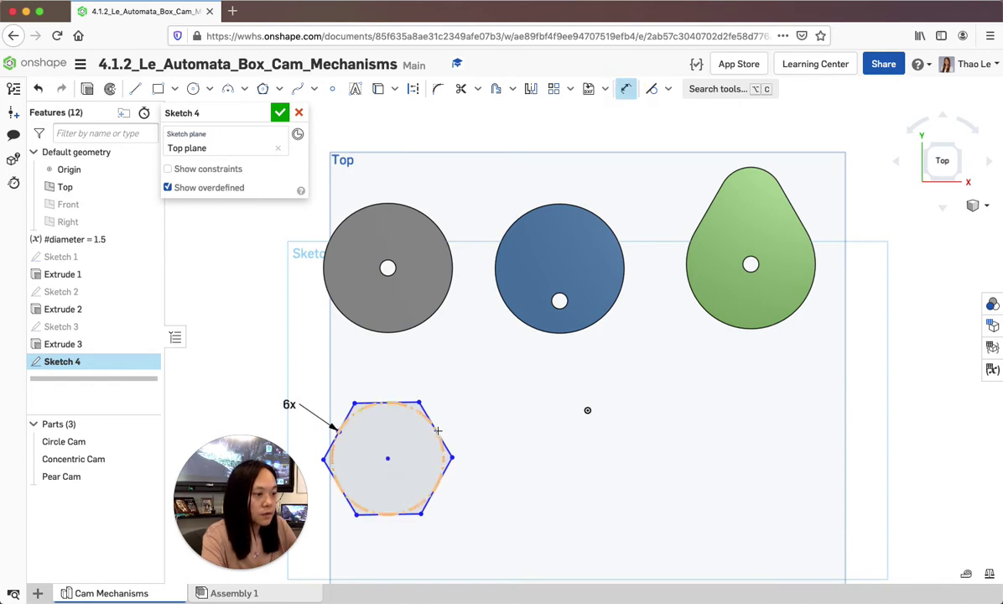
left_click(434, 430)
left_click(499, 398)
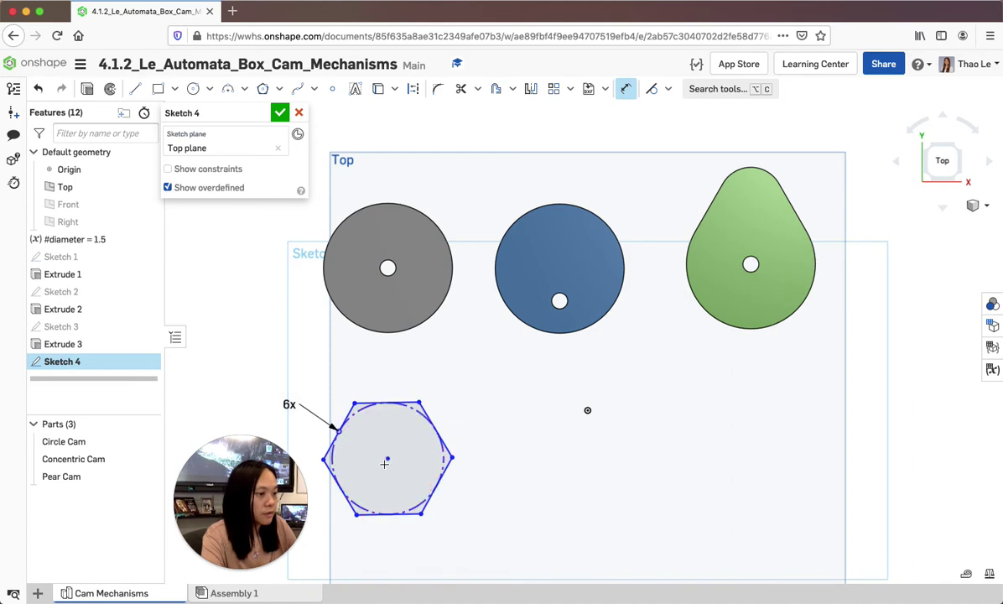
left_click(434, 431)
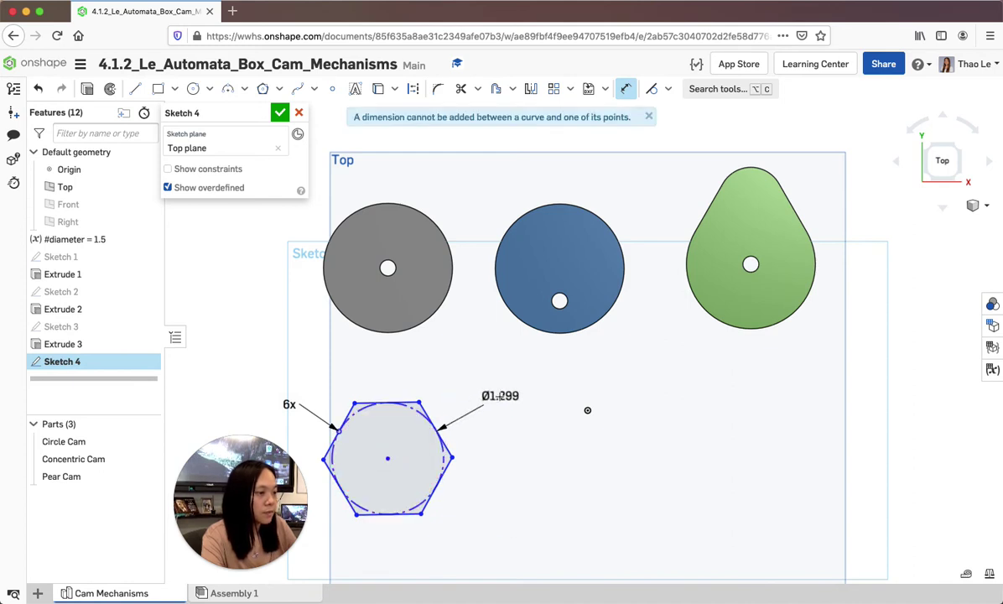
left_click(502, 403)
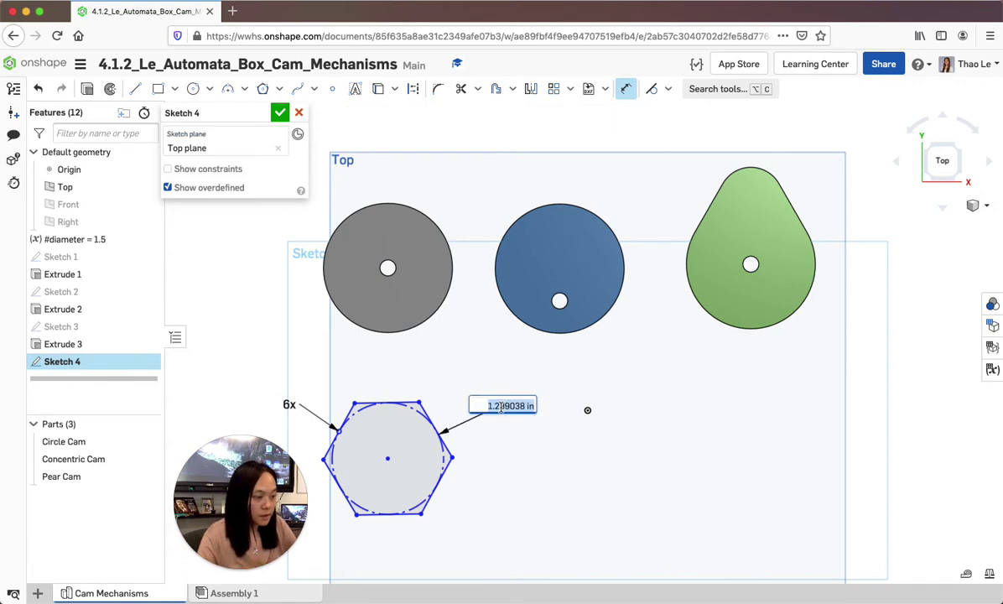
type("d")
key("Return")
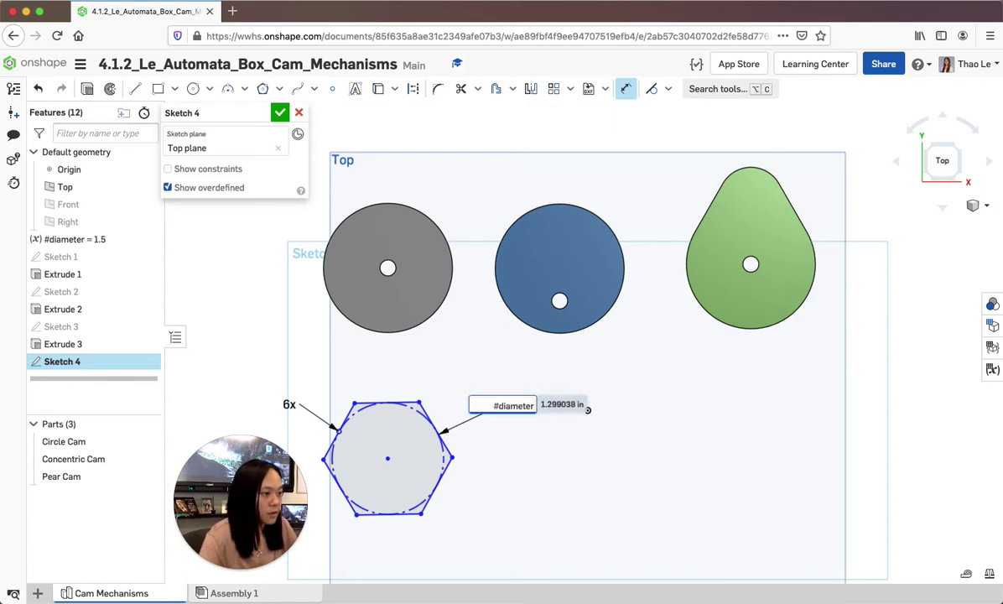
key("Return")
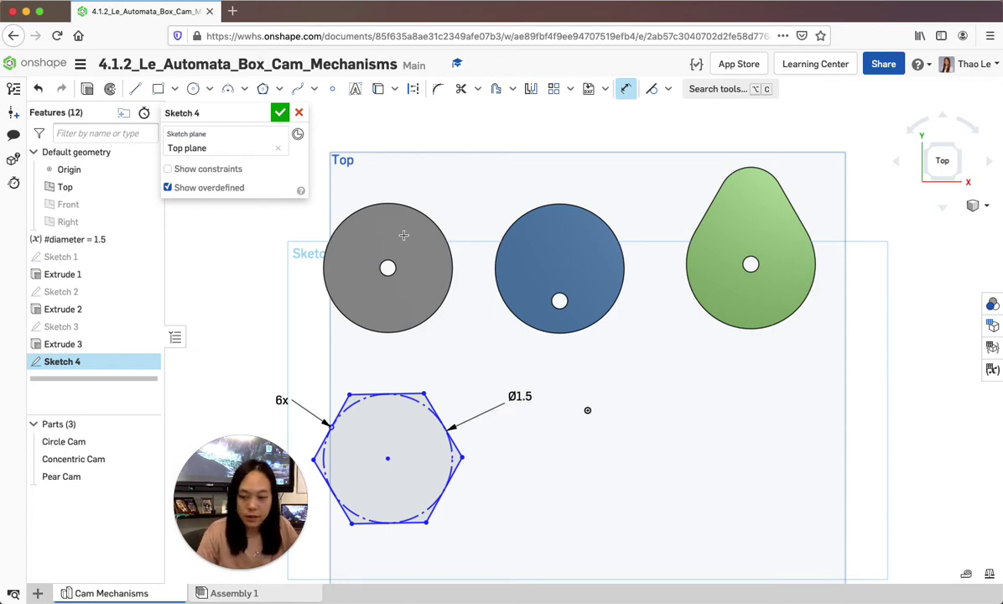
Step: Sketch a hole circle about 0.351 in in diameter centered on the hexagon's center point
left_click(193, 88)
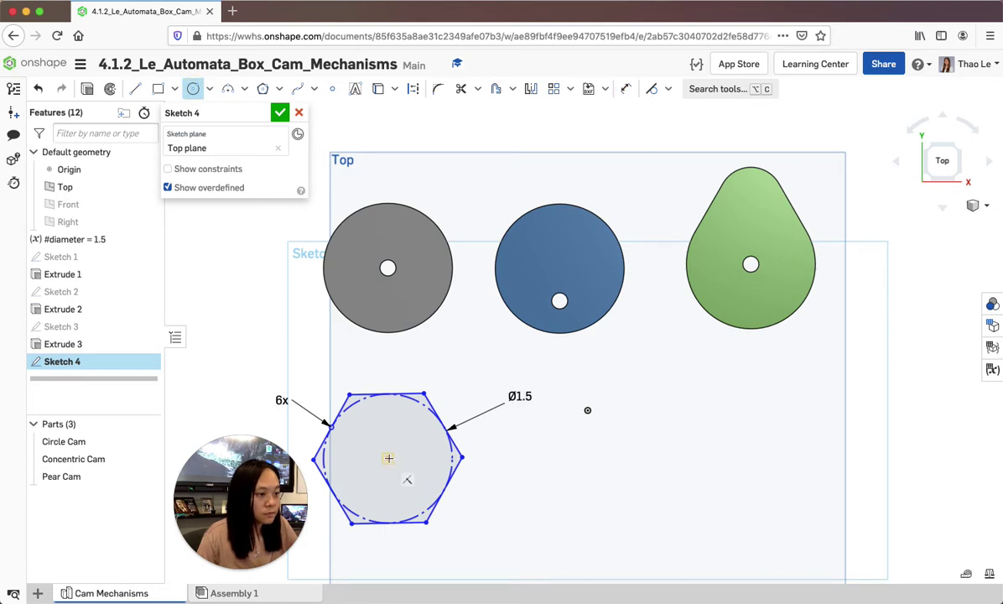
left_click(390, 441)
left_click(391, 444)
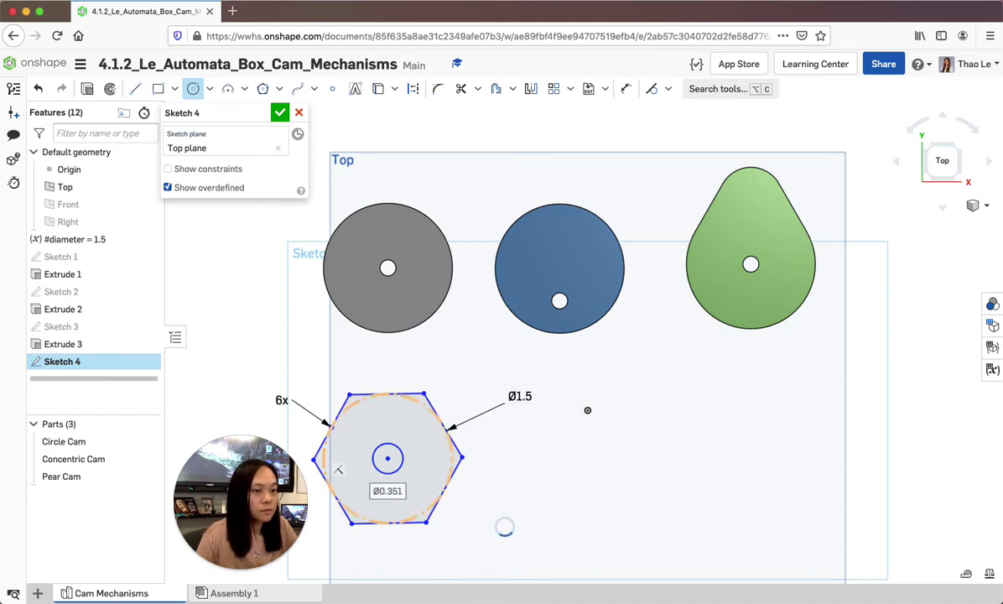
Step: Dimension the diameter of the hexagon's center hole circle as 3/16 in
left_click(625, 89)
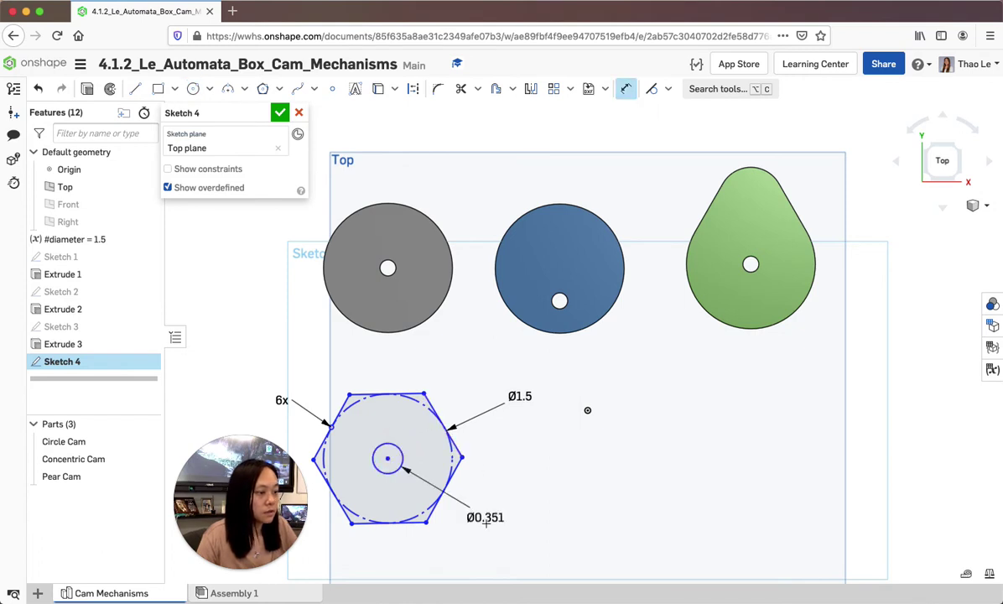
left_click(492, 503)
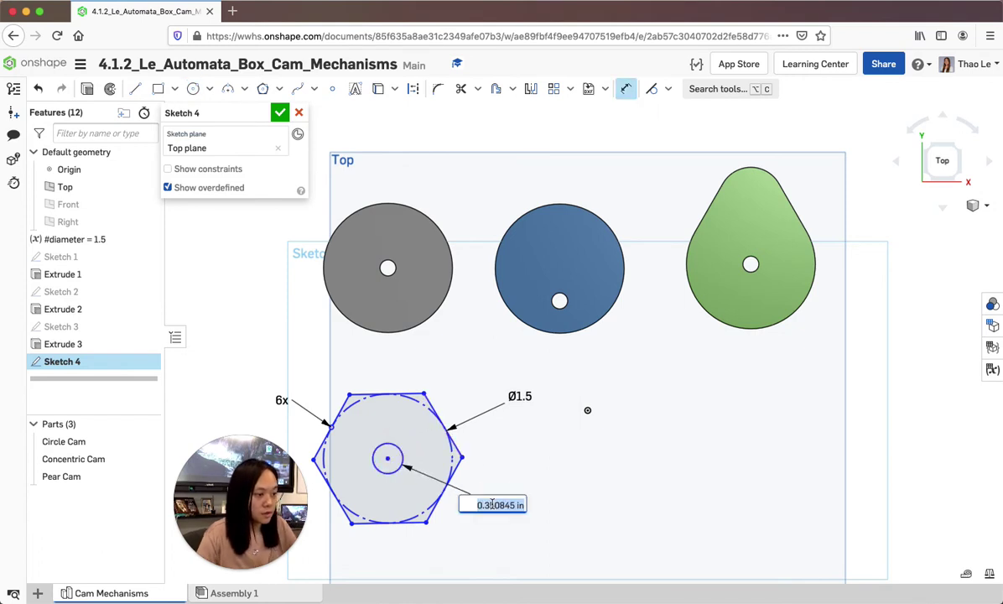
type("3/16")
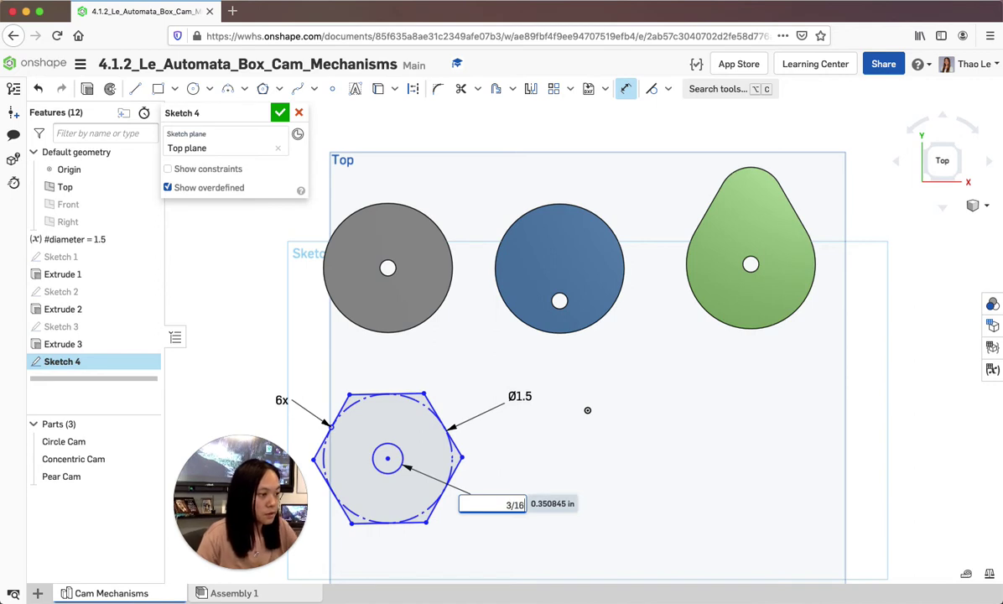
key("Return")
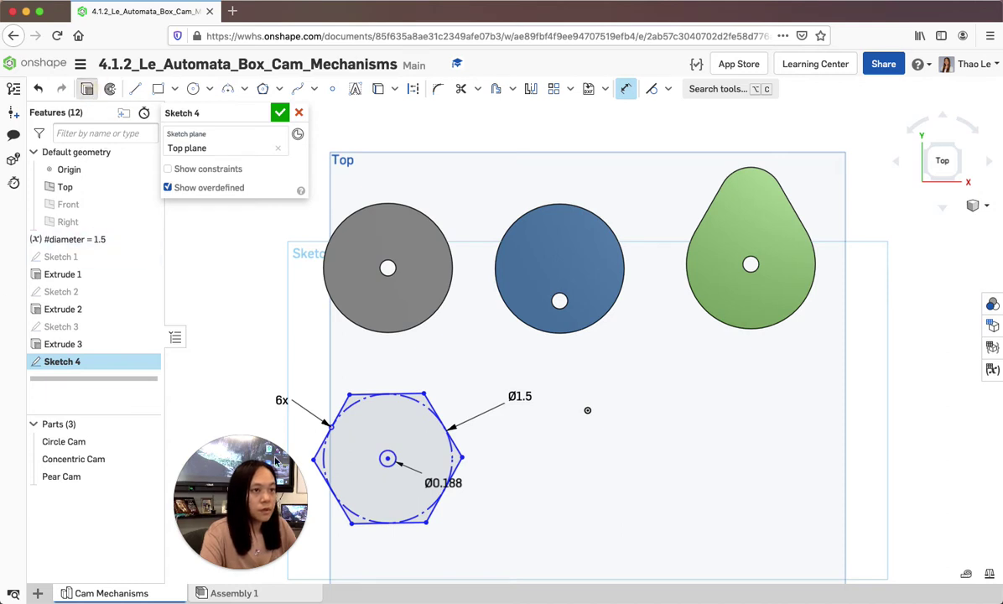
key("Return")
Step: Extrude the hexagon sketch around its center hole as a new solid part with a blind depth of 3/16 in
key("shift+e")
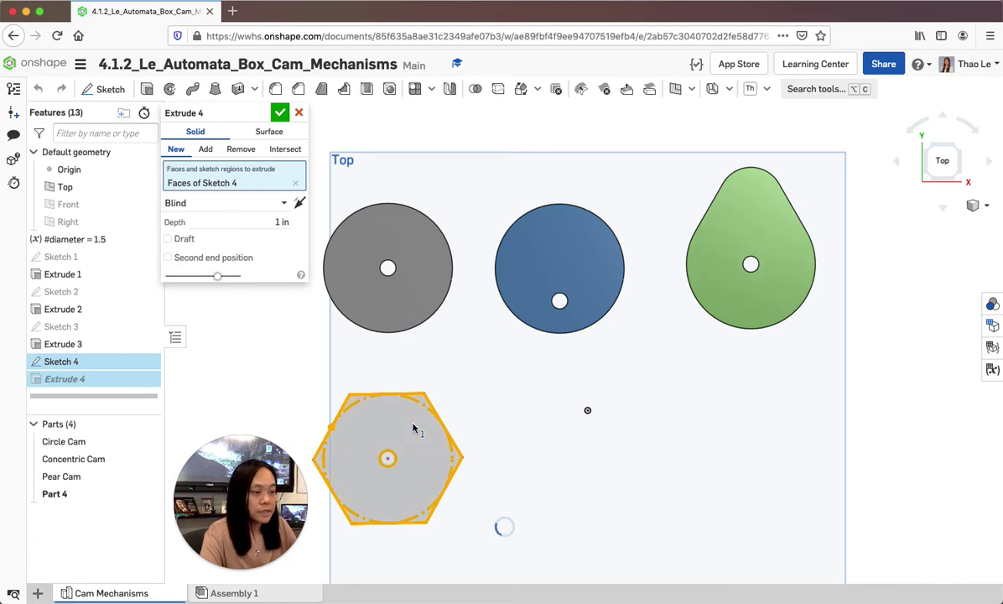
left_click(279, 222)
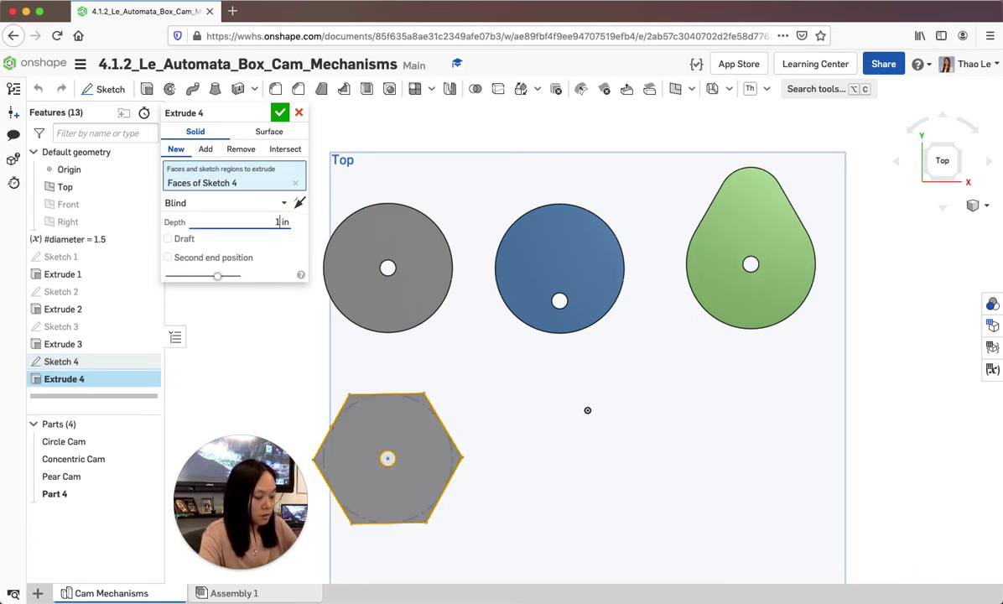
key("Return")
type("16")
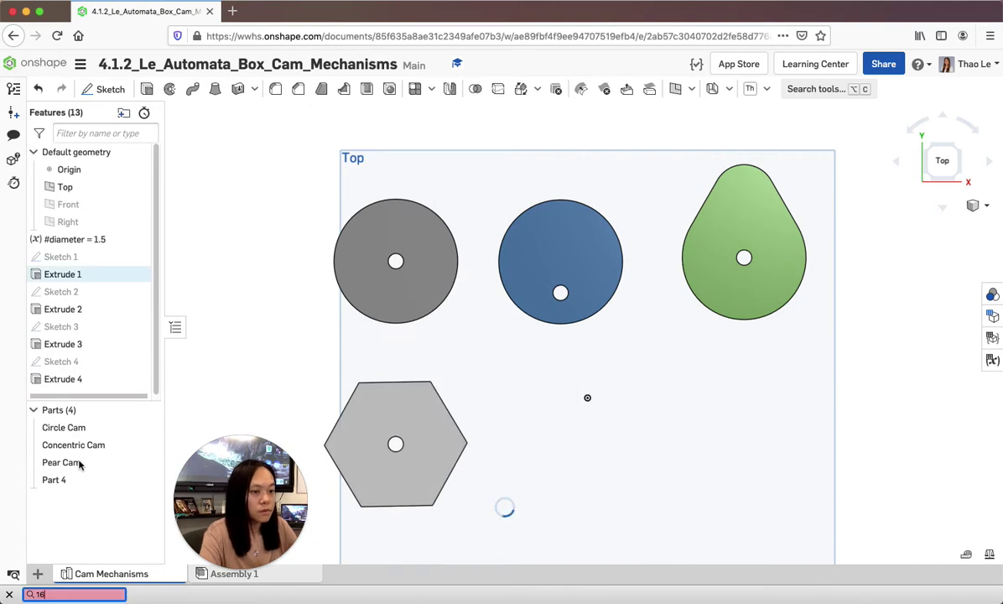
double_click(63, 379)
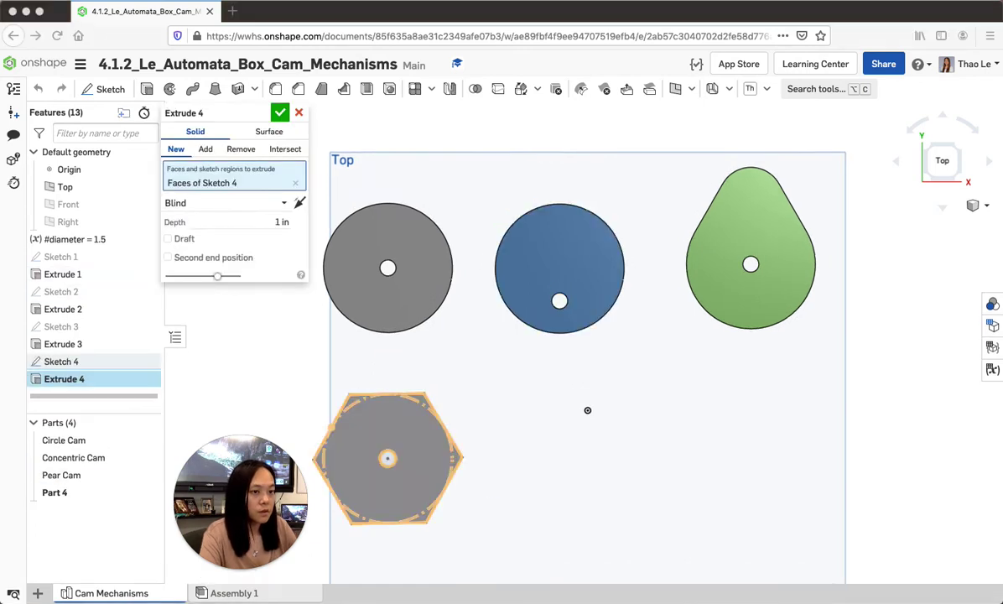
left_click(281, 222)
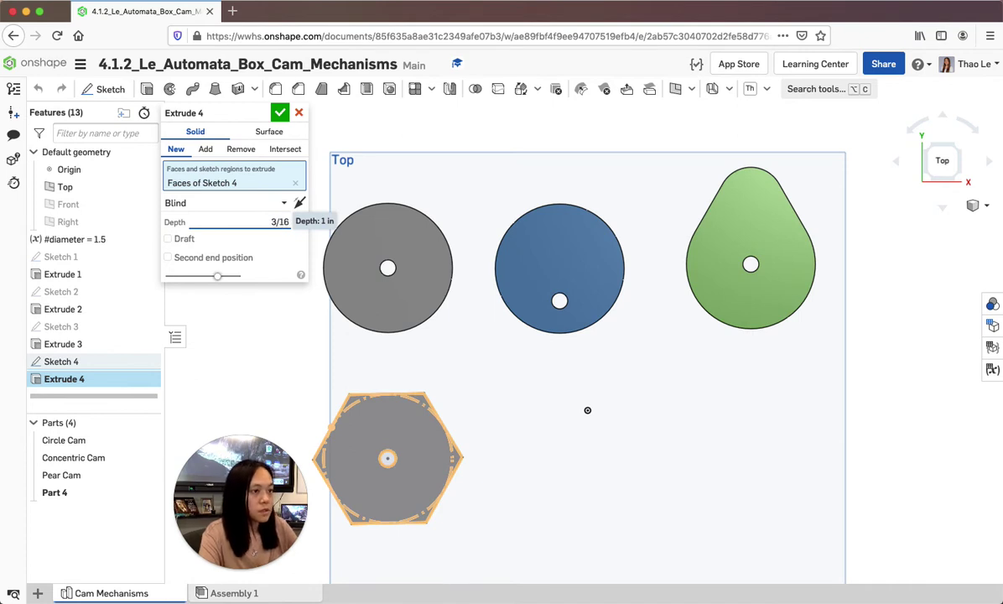
key("Return")
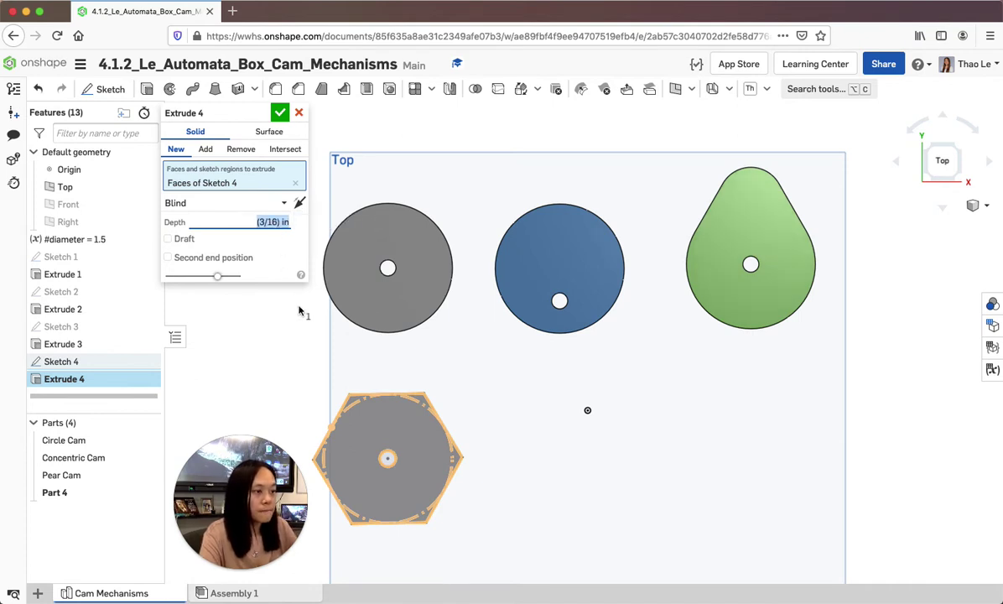
left_click(279, 111)
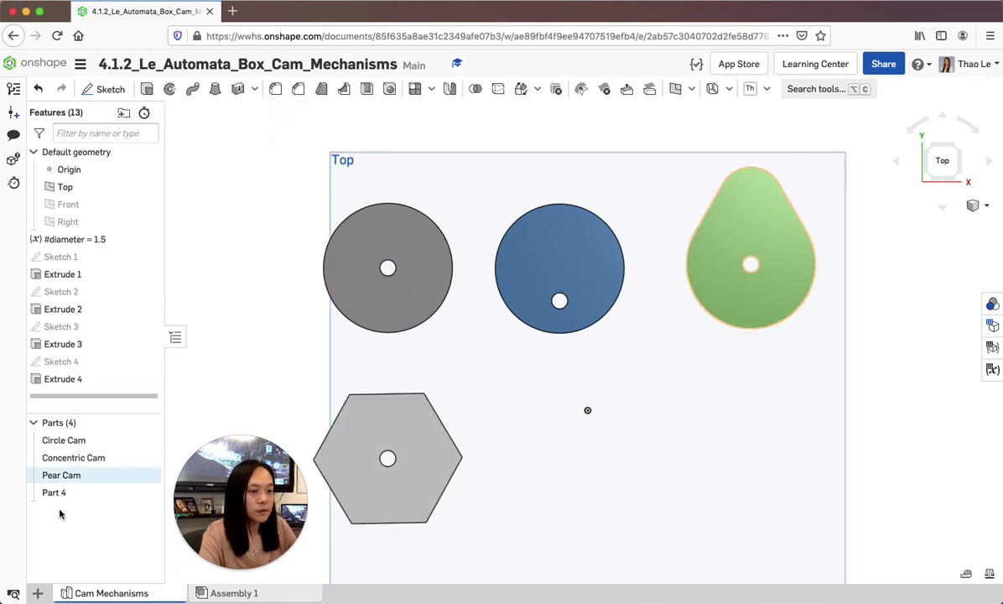
Step: Start a fillet on one corner edge of the extruded hexagon with a radius of 0.1 in
right_click_drag(464, 535, 452, 396)
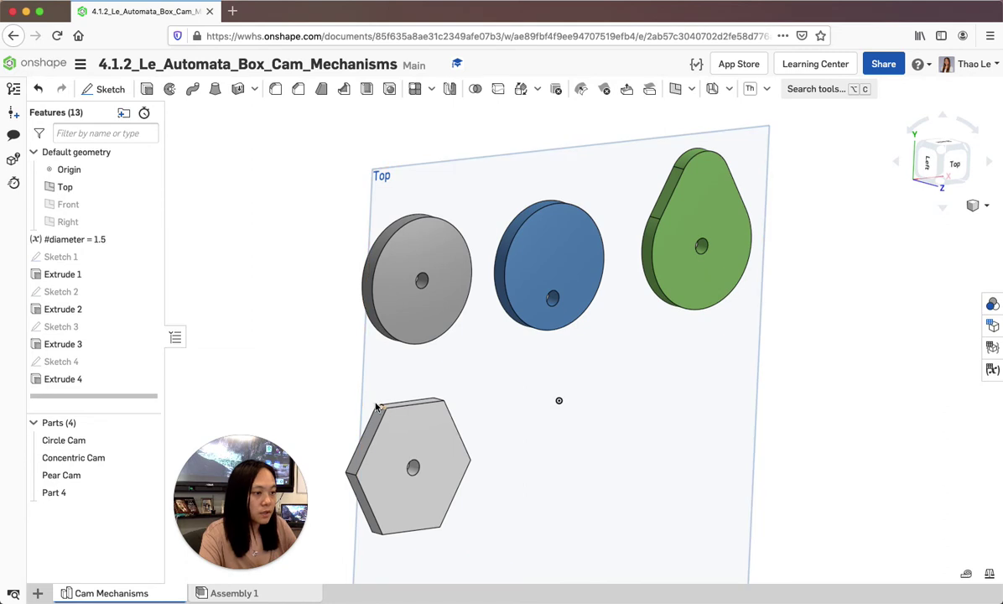
right_click_drag(531, 488, 524, 479)
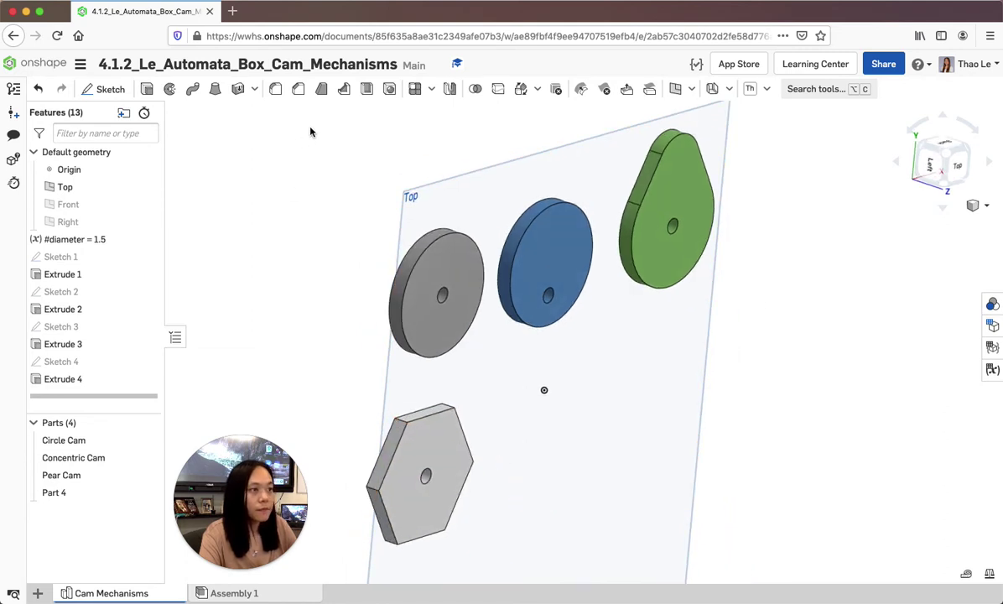
left_click(273, 91)
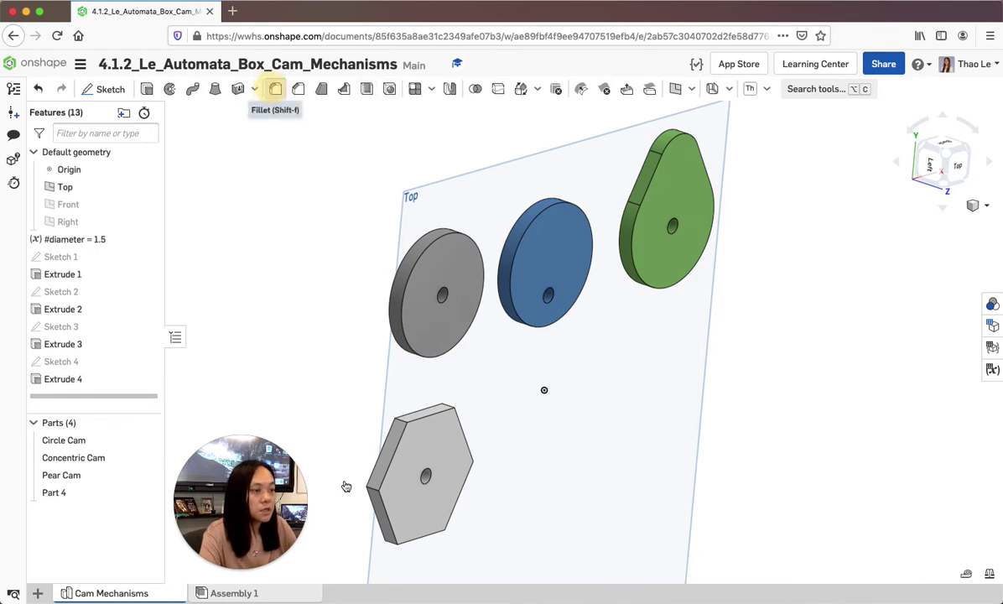
left_click(401, 424)
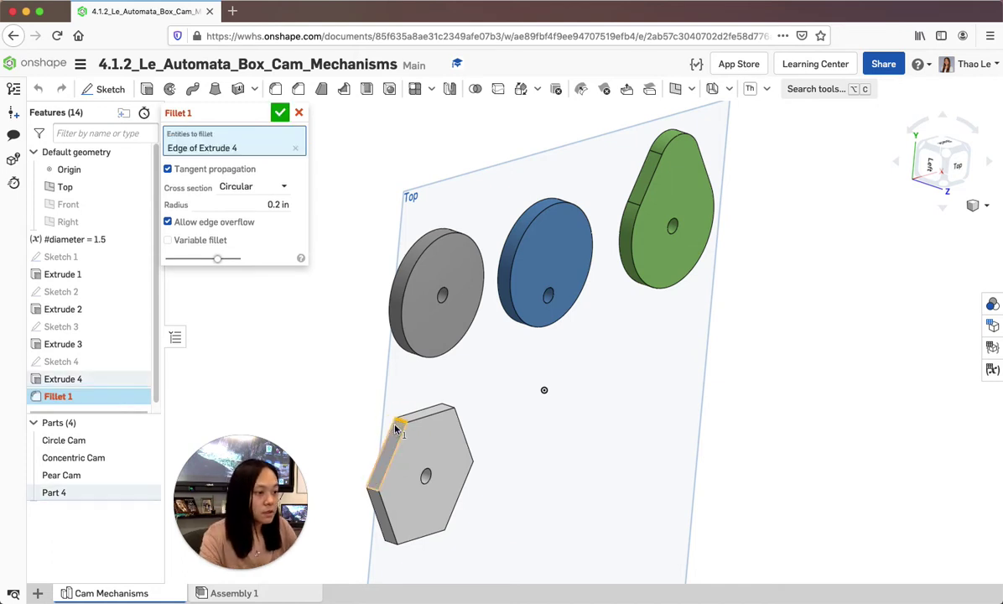
double_click(277, 204)
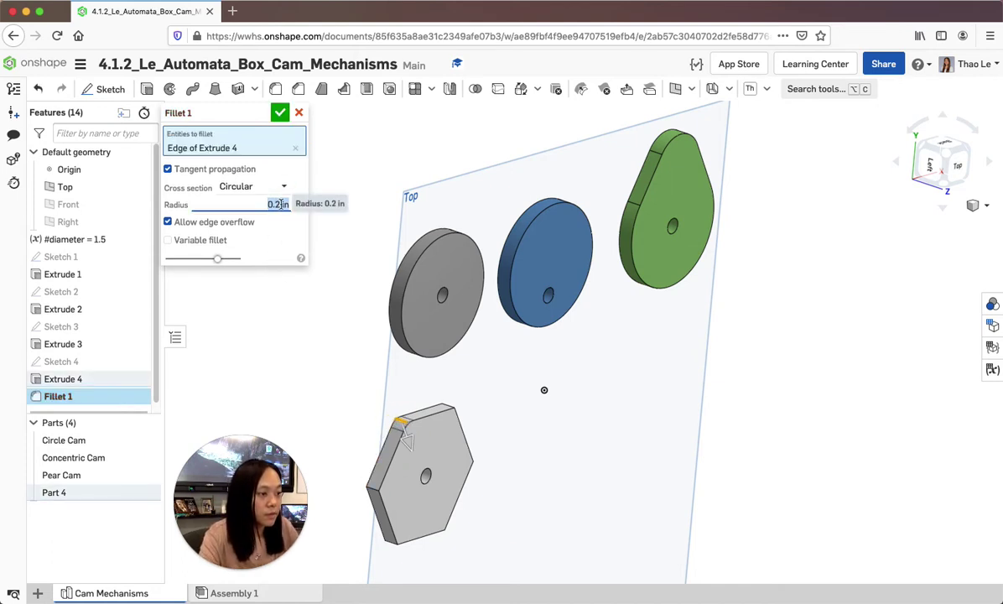
type("0.2")
key("Return")
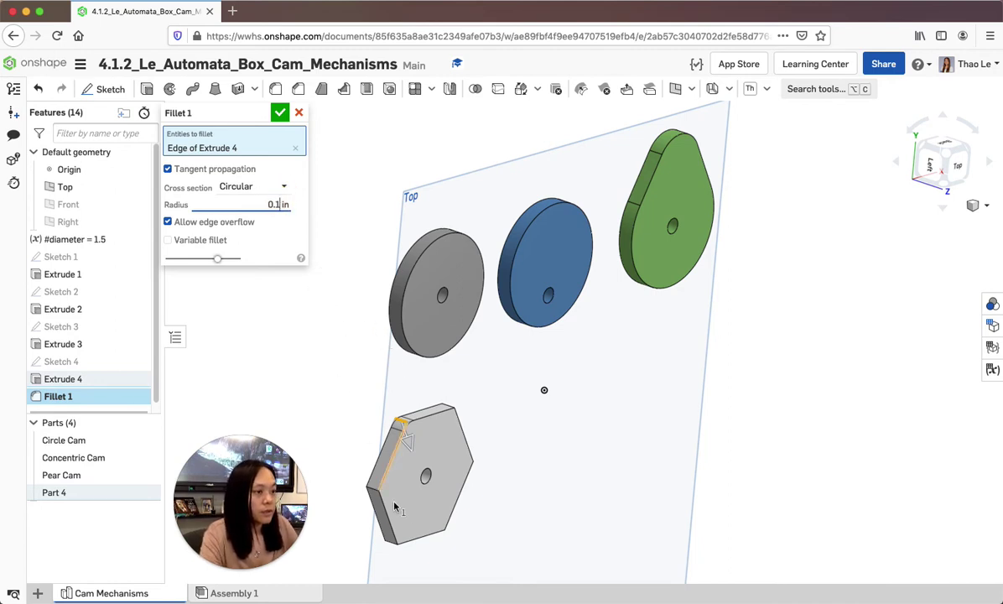
Step: Add the hexagon's other five corner edges to the 0.1 in fillet and accept it
left_click(374, 492)
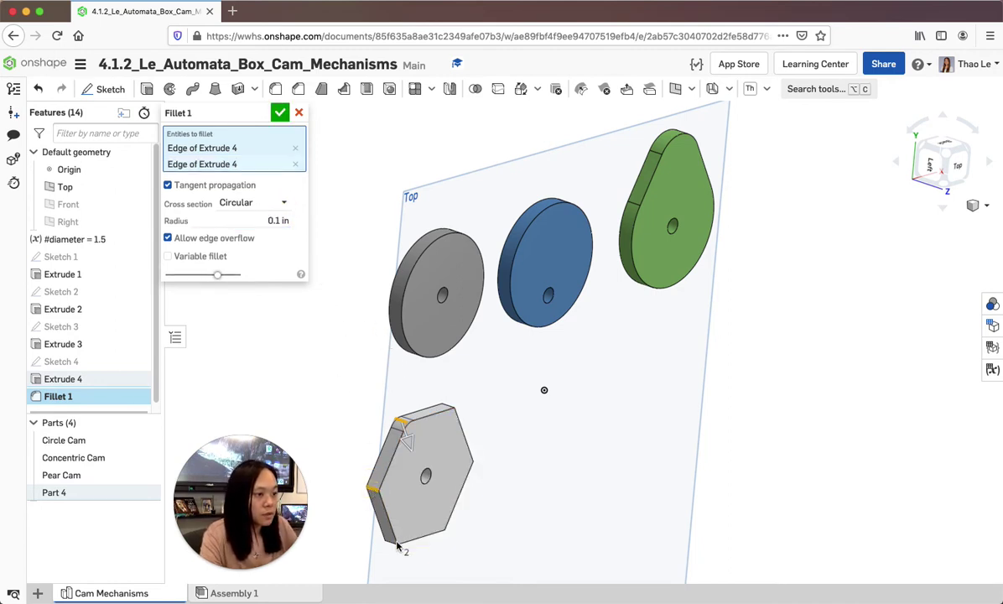
right_click_drag(472, 513, 495, 456)
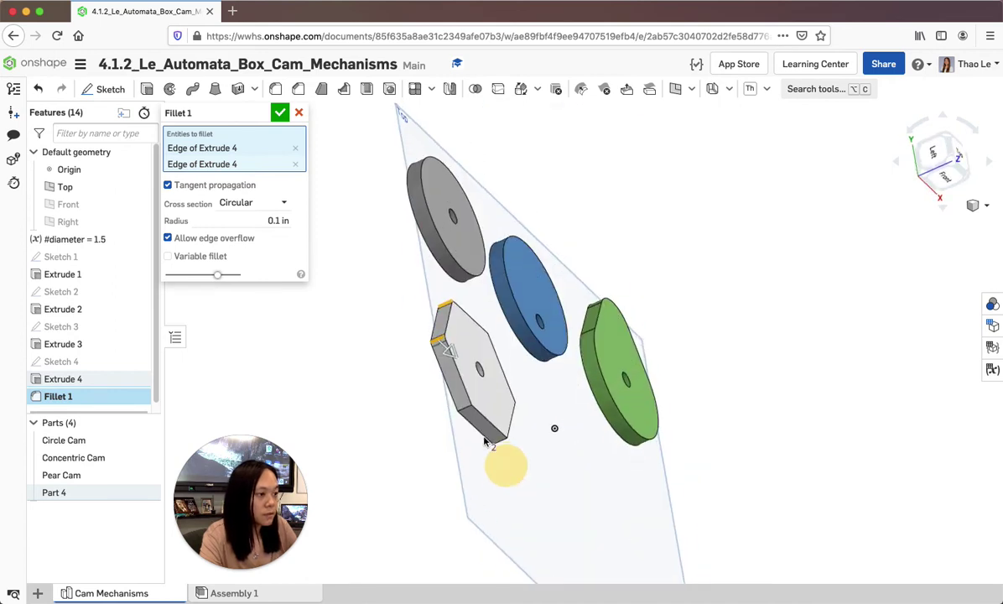
left_click(466, 409)
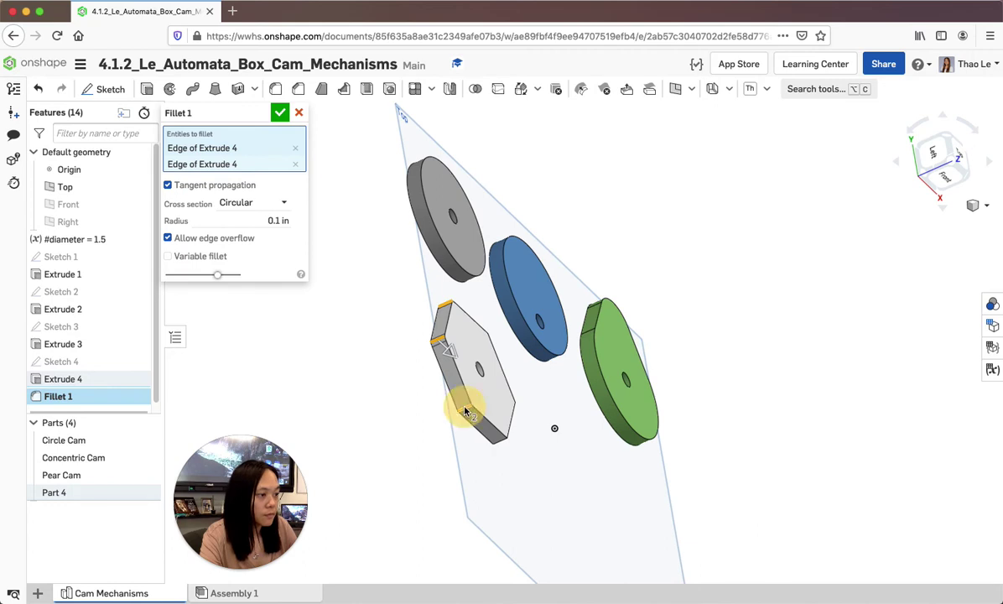
left_click(501, 447)
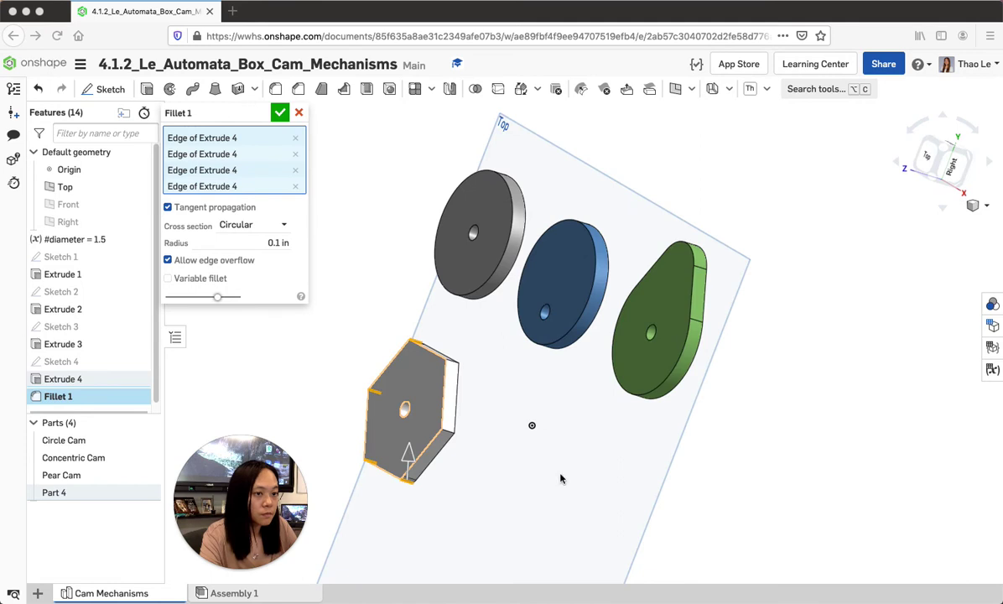
left_click(449, 432)
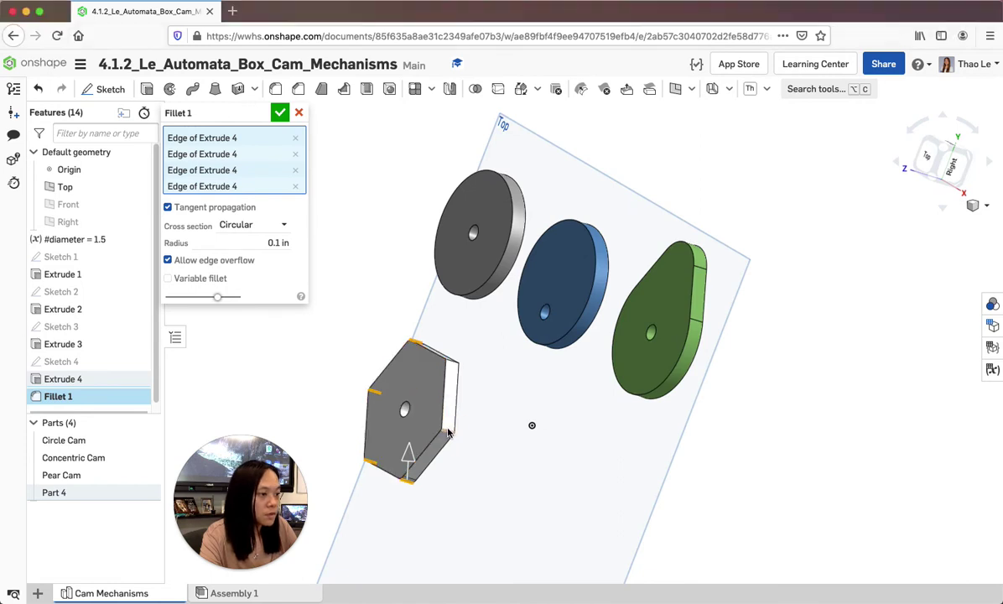
left_click(449, 430)
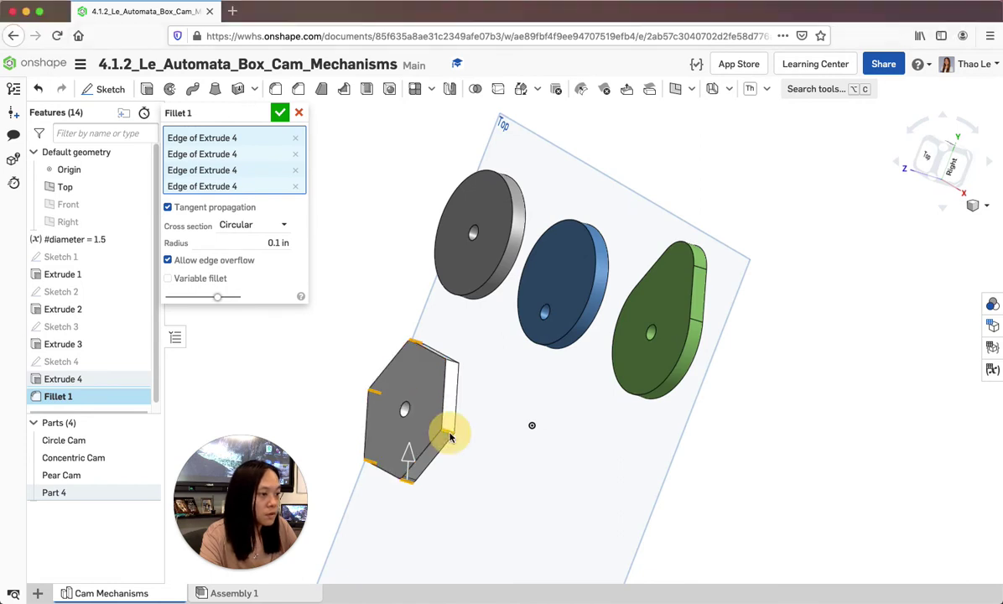
left_click(451, 361)
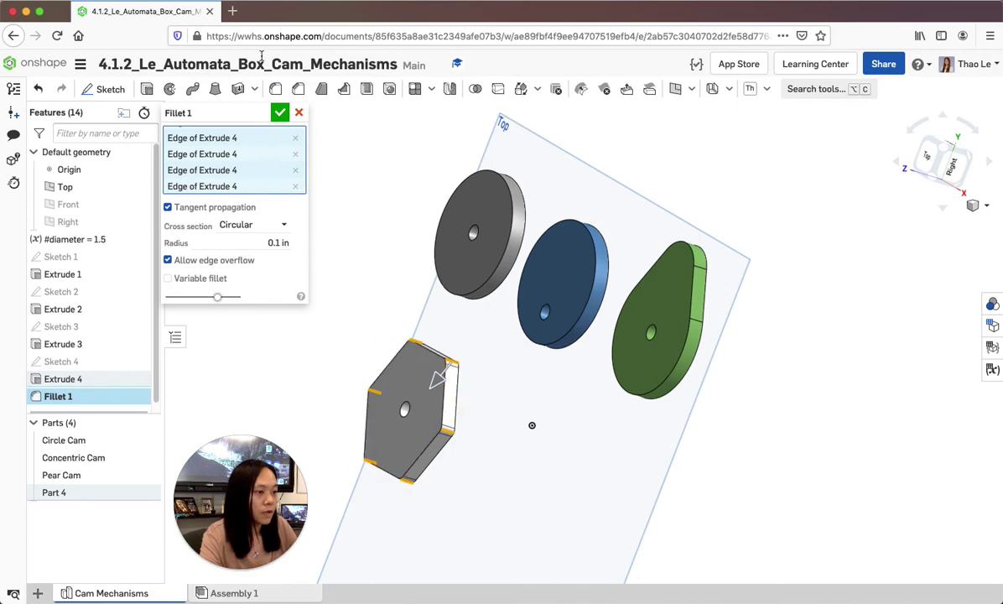
left_click(280, 110)
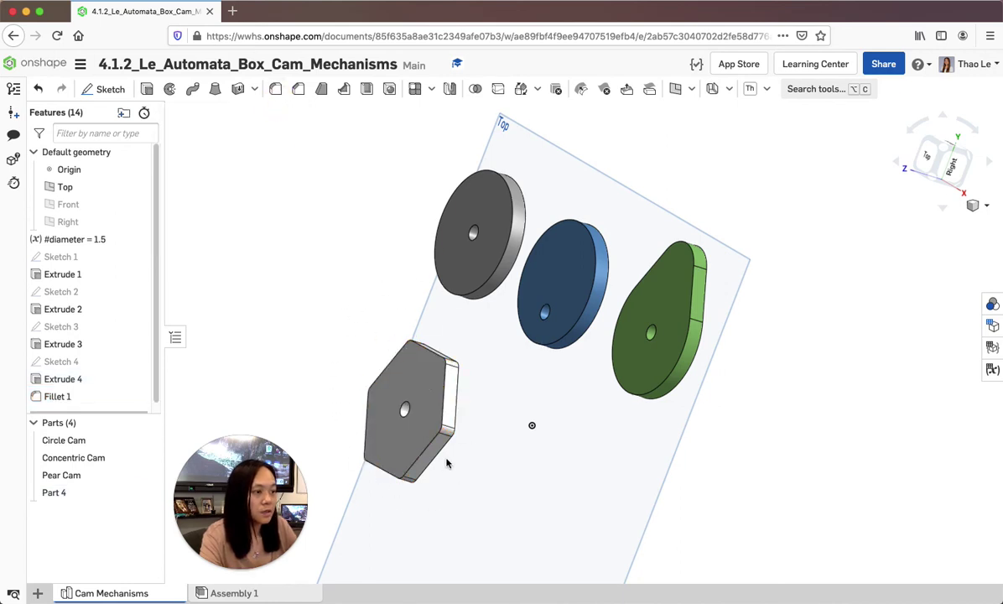
Step: Change the appearance of the hexagon part to light purple
right_click(406, 441)
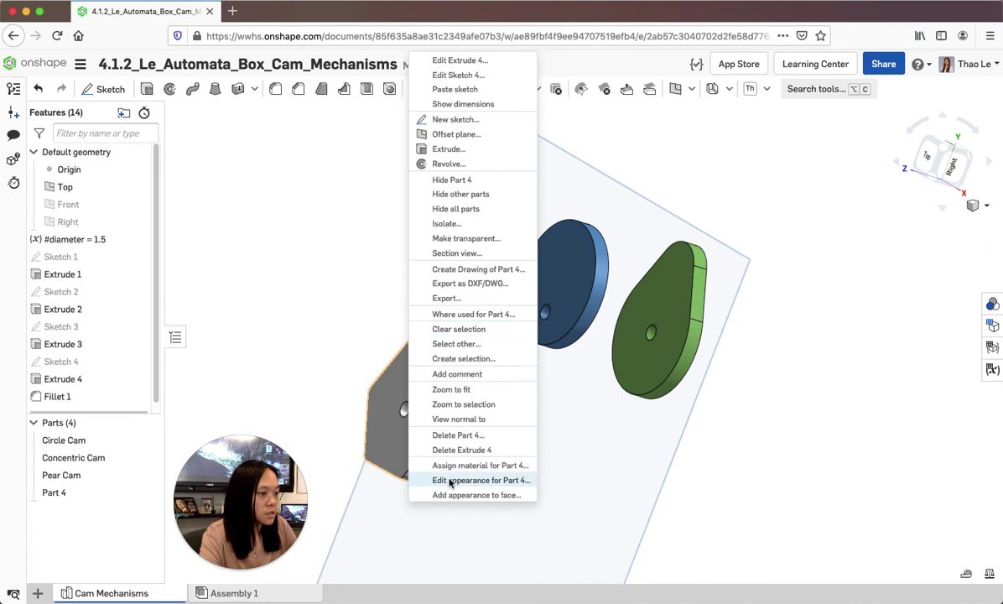
left_click(450, 482)
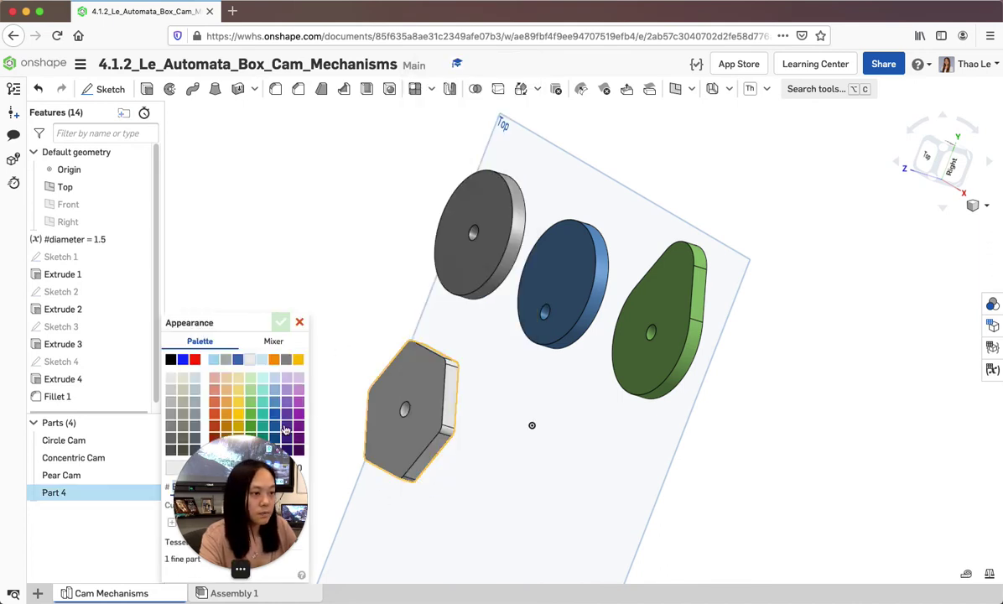
left_click(300, 391)
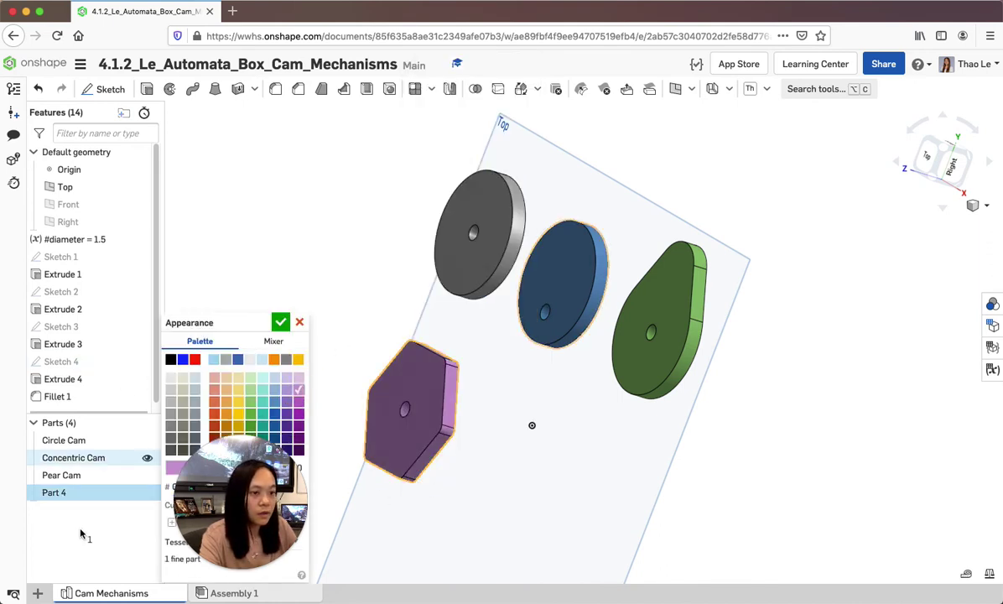
Step: Rename the hexagon part as Hex Cam
right_click(72, 497)
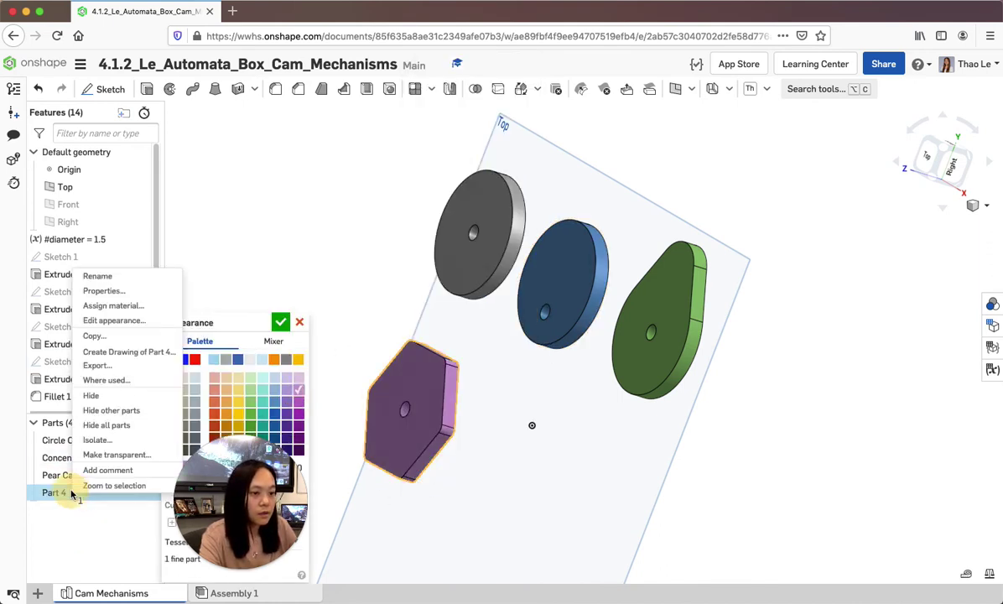
left_click(97, 276)
type("Hex Cam")
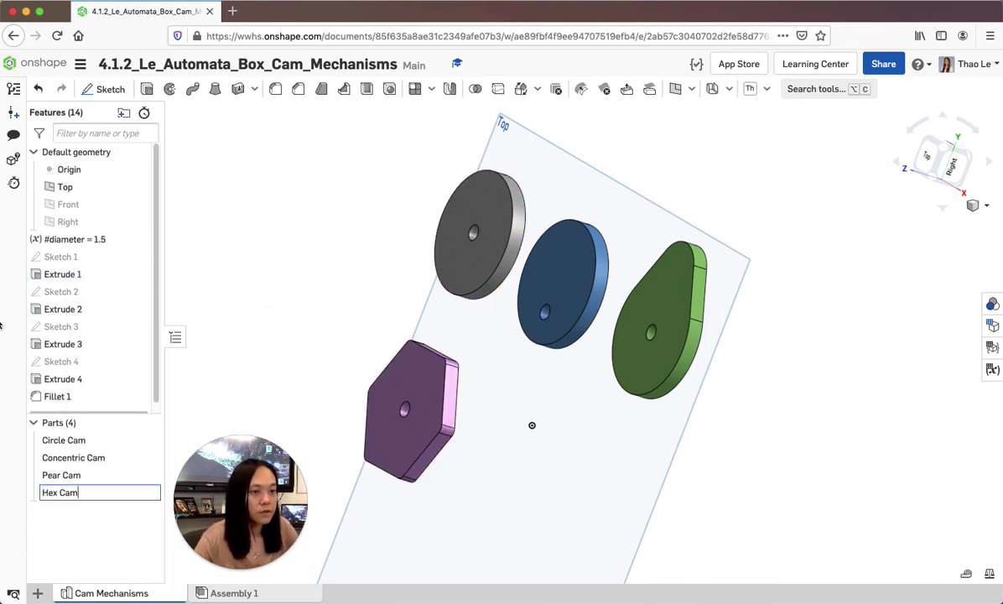
left_click(532, 426)
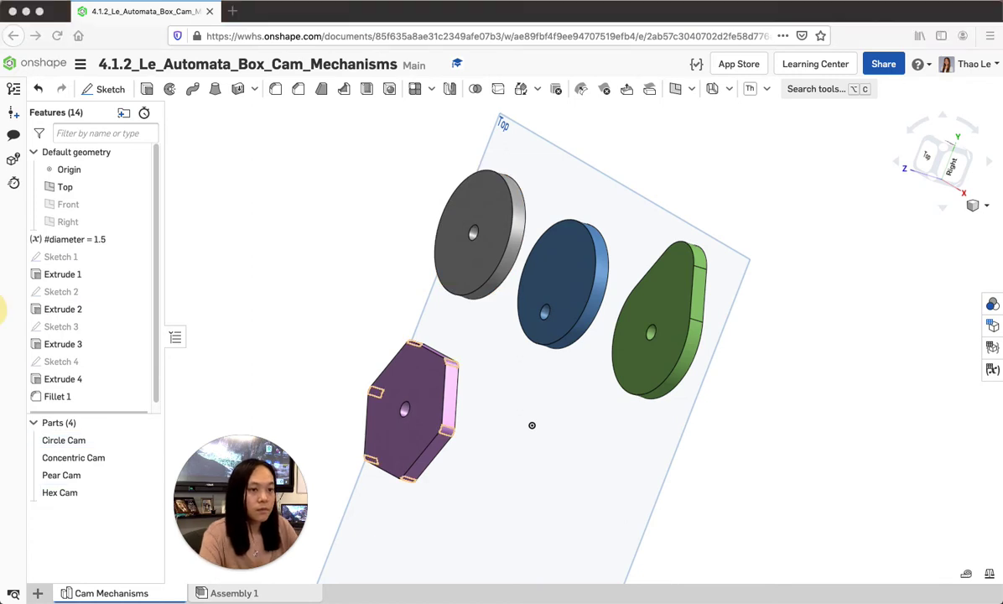
Step: Start a new sketch on the Top plane and place a point between the hexagon cam and the origin, slightly below the origin
key("shift+s")
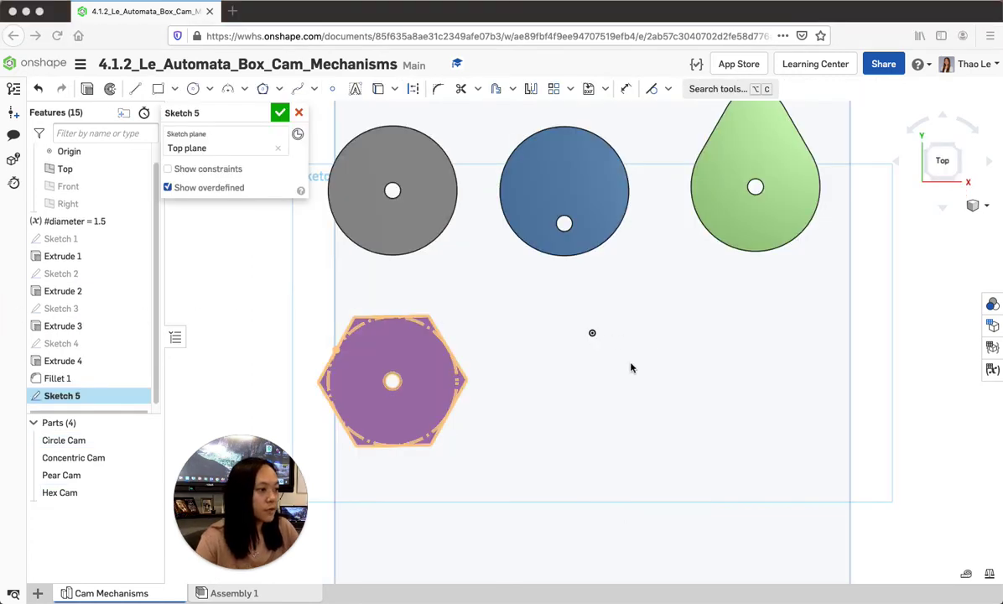
left_click(332, 89)
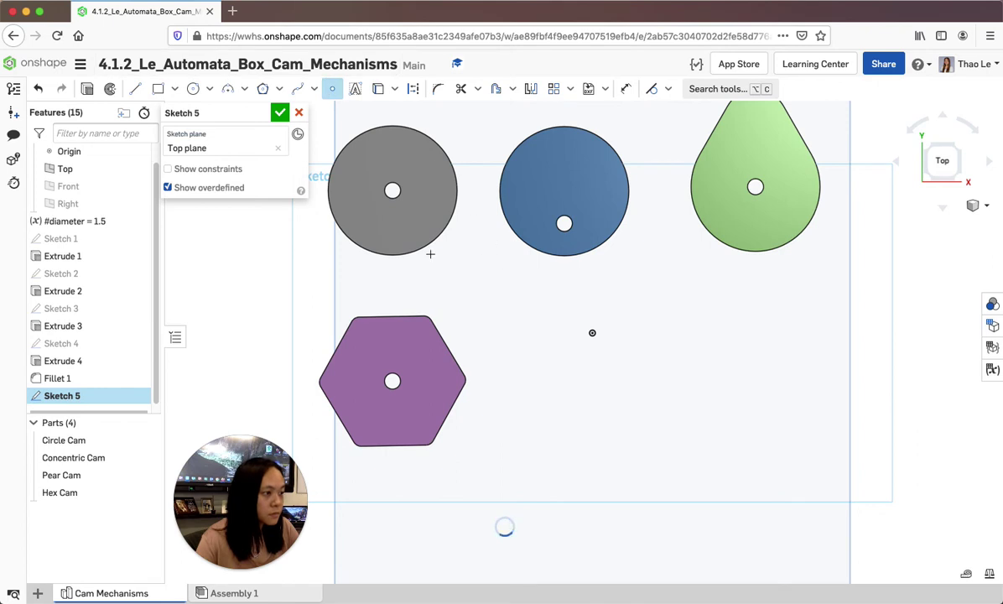
left_click(1, 312)
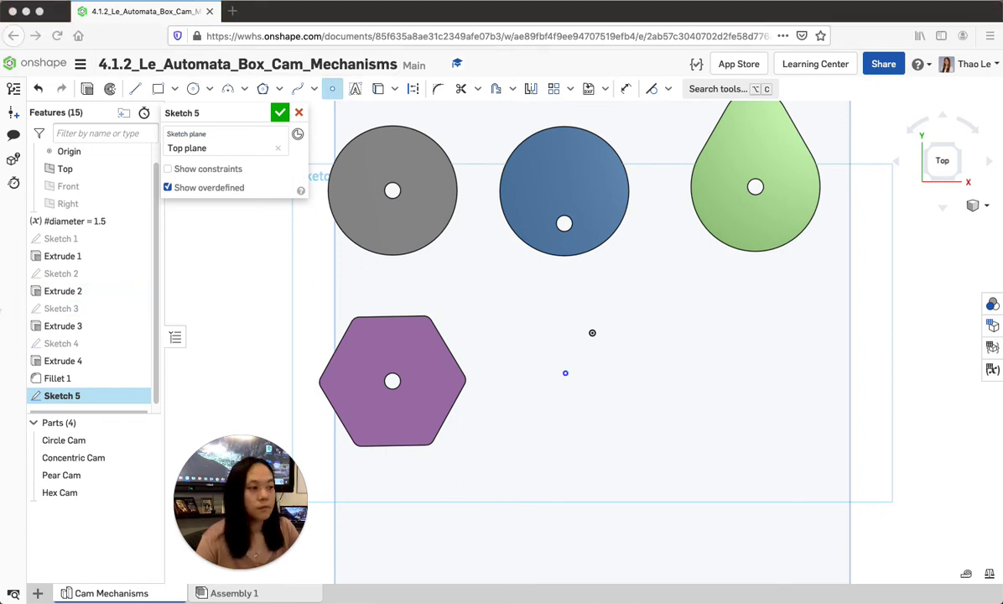
left_click(333, 89)
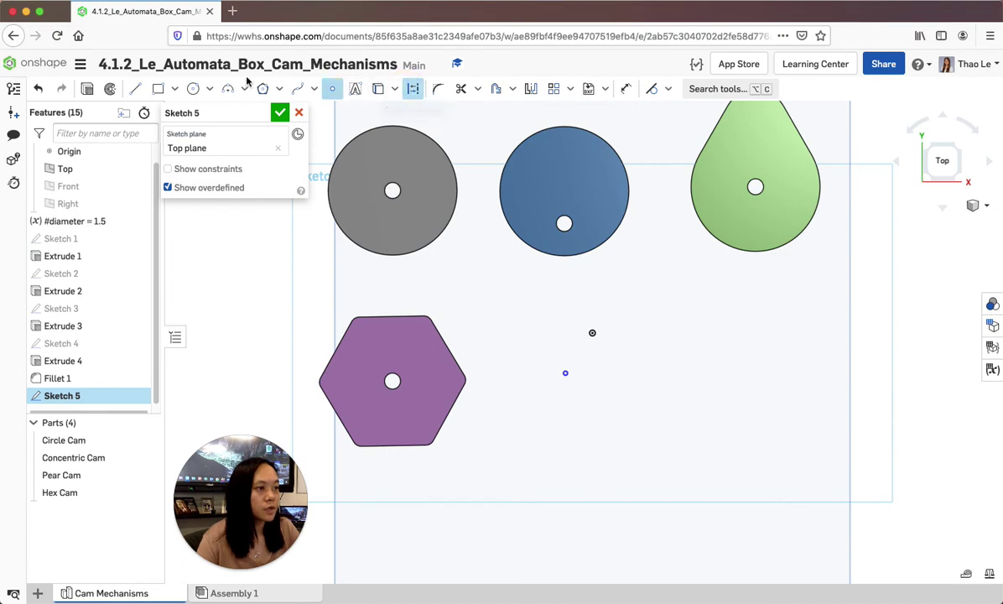
left_click(136, 88)
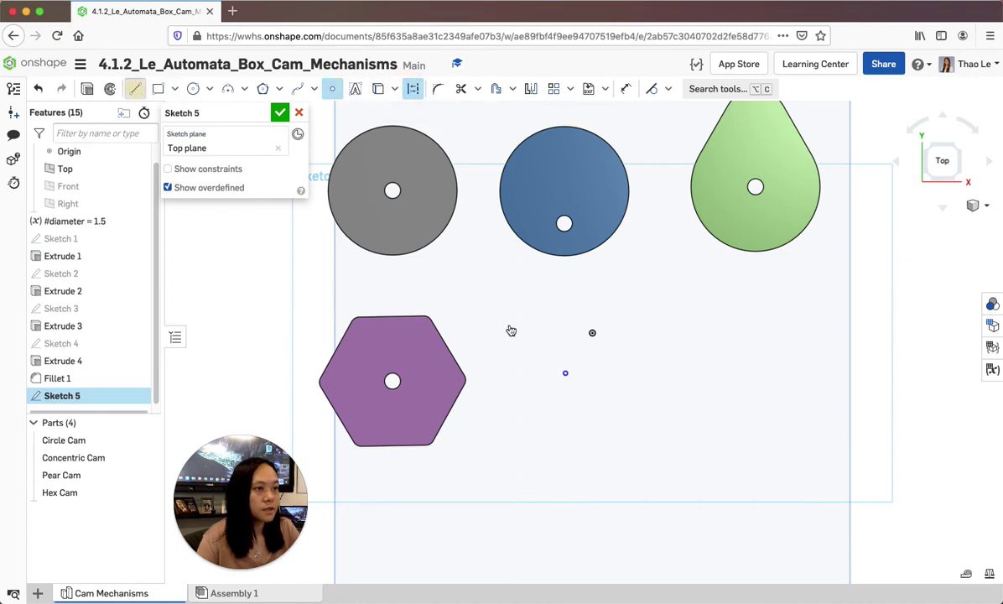
left_click(566, 374)
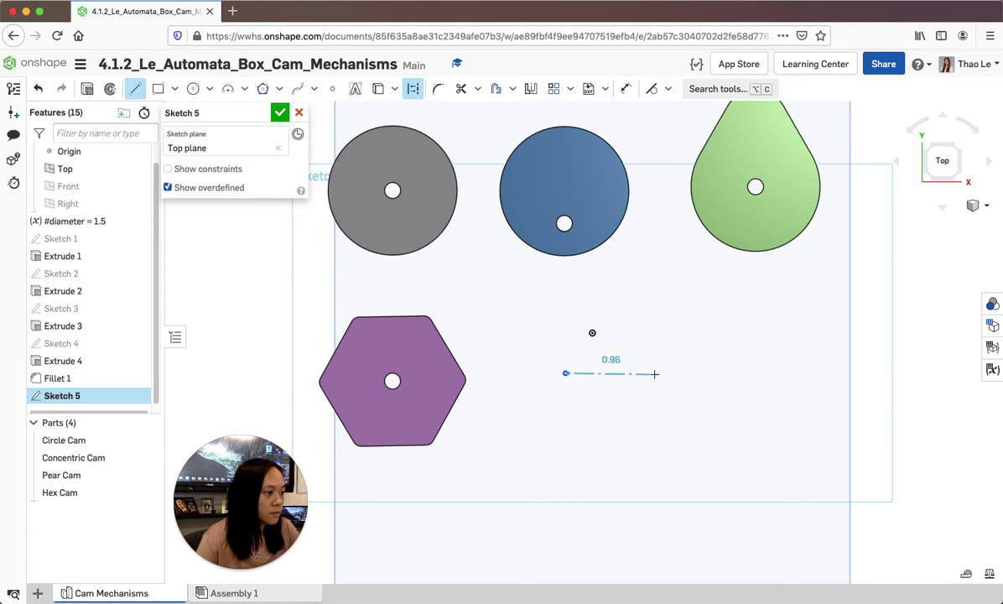
left_click(658, 372)
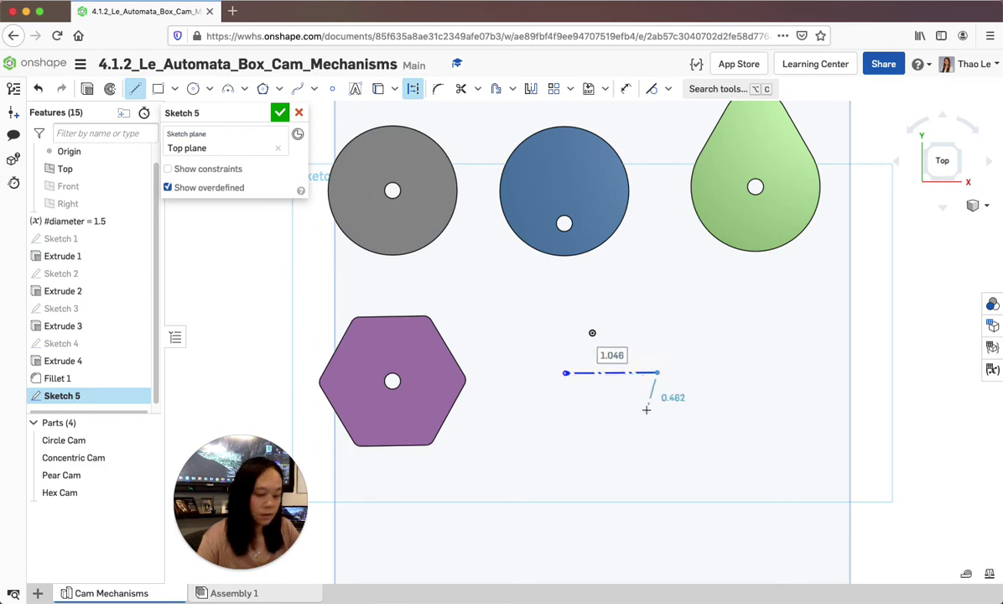
key("Escape")
Step: Draw a horizontal construction line about 0.6 in long, running right from the sketch point
left_click(135, 88)
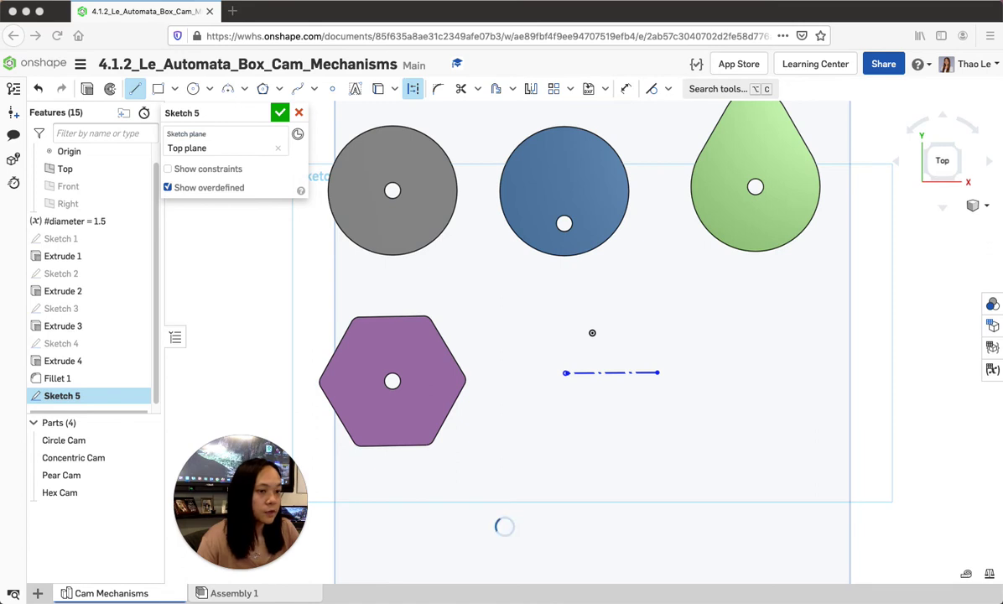
scroll(601, 267, "up", 3)
scroll(529, 353, "up", 3)
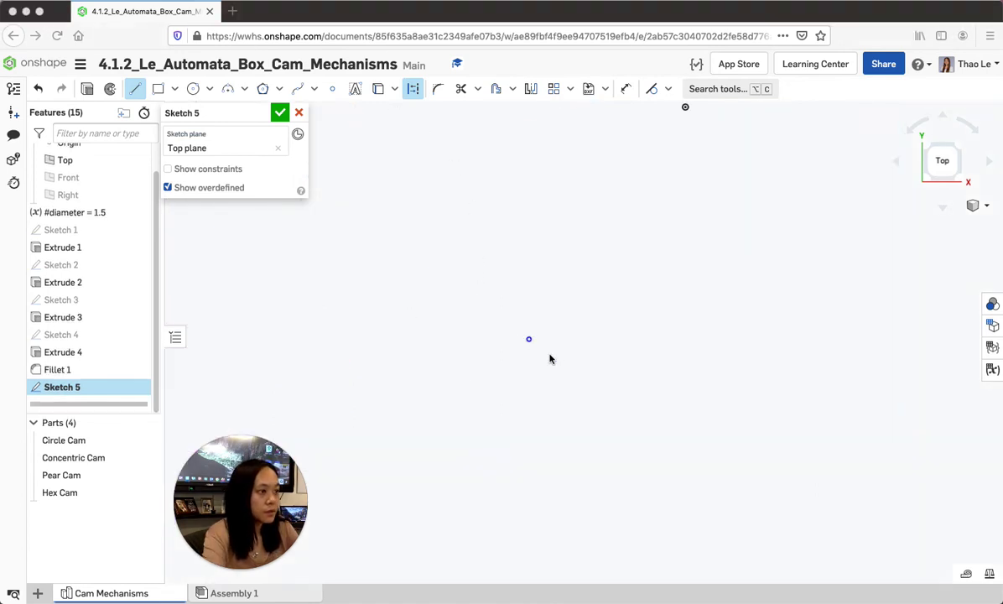
left_click(528, 338)
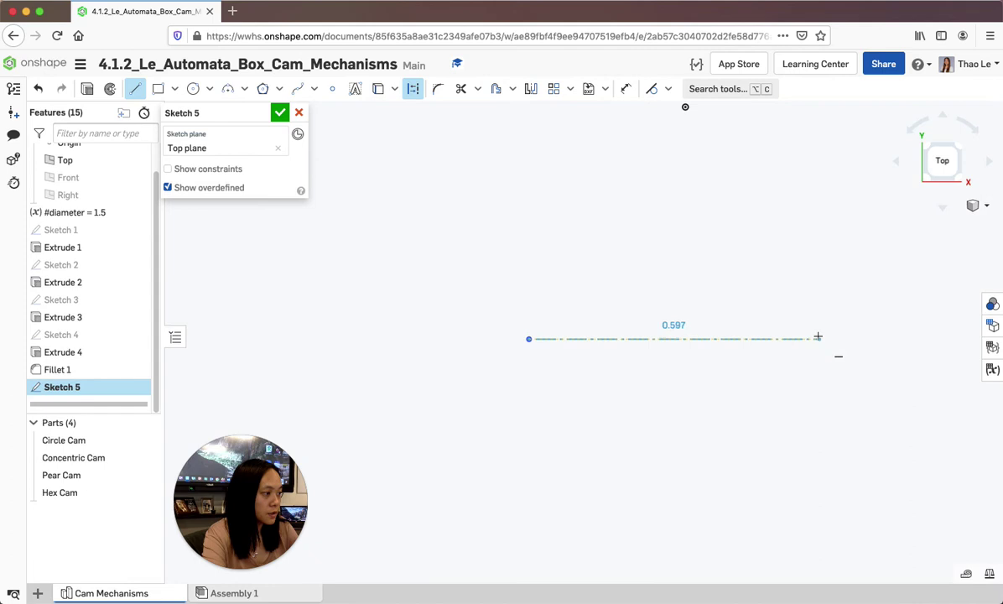
left_click(818, 338)
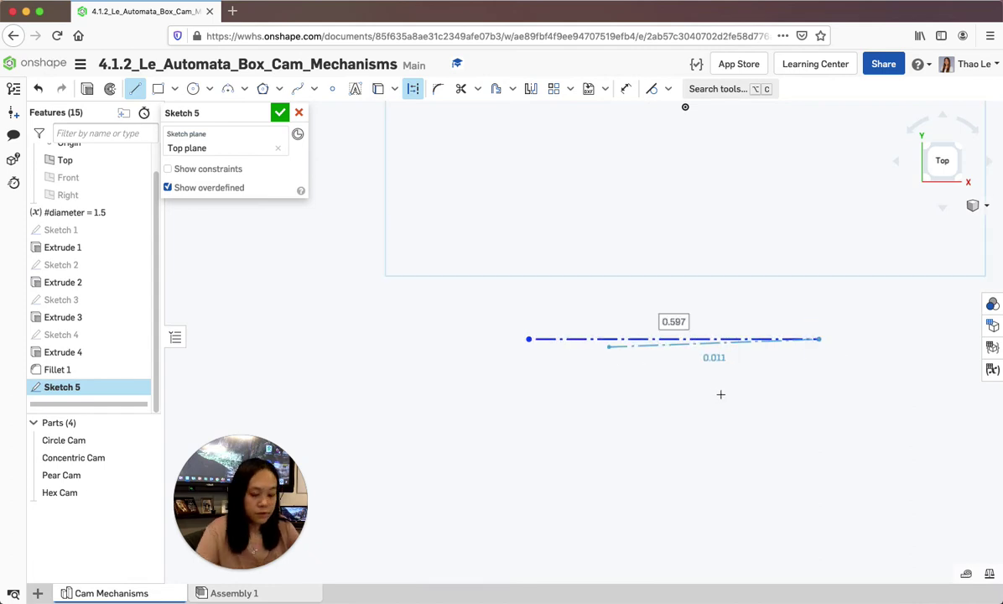
key("Escape")
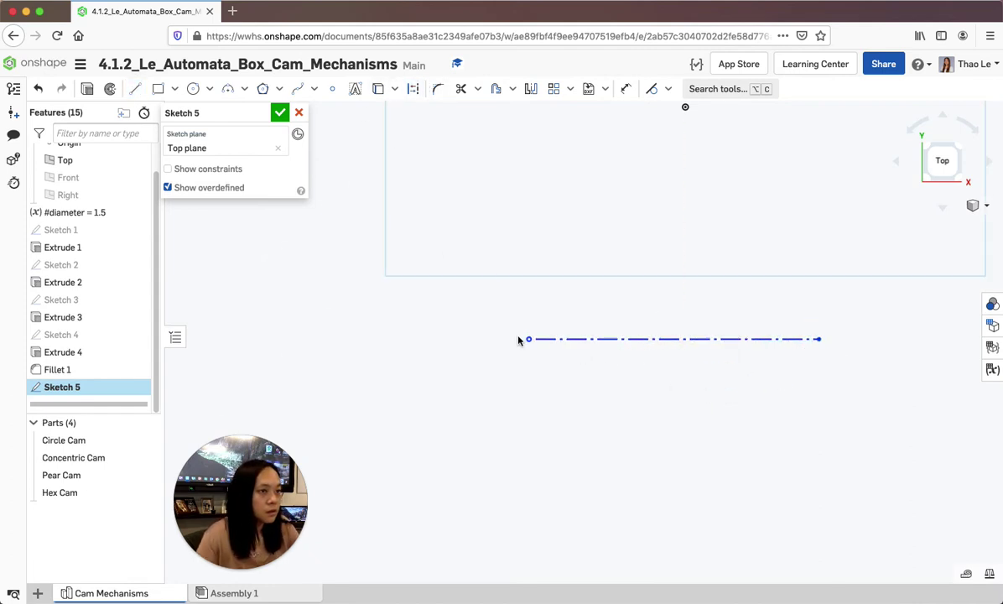
Step: Draw a second horizontal construction line running left from the sketch point, in line with the first
key("q")
key("l")
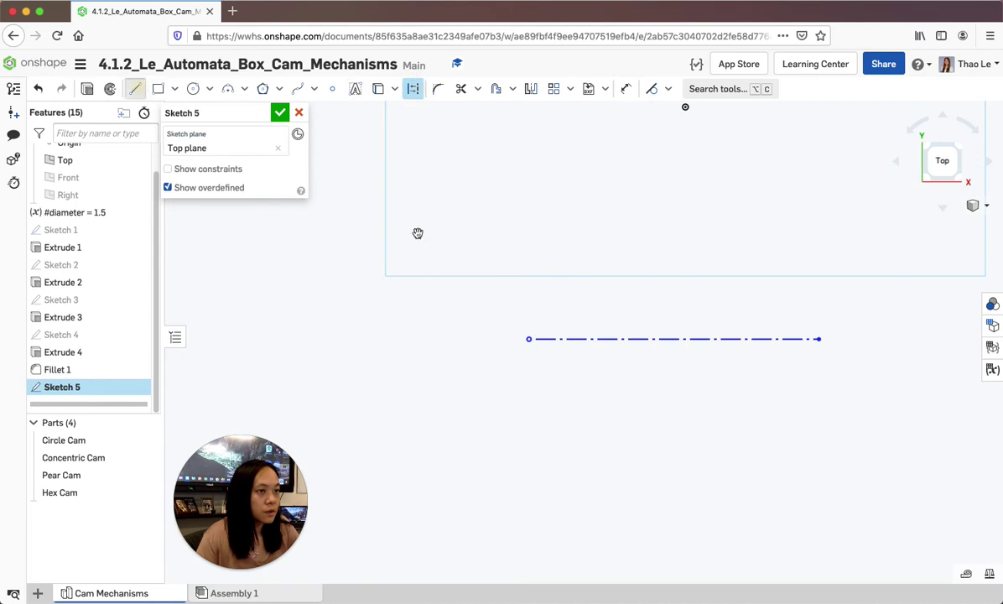
left_click(528, 339)
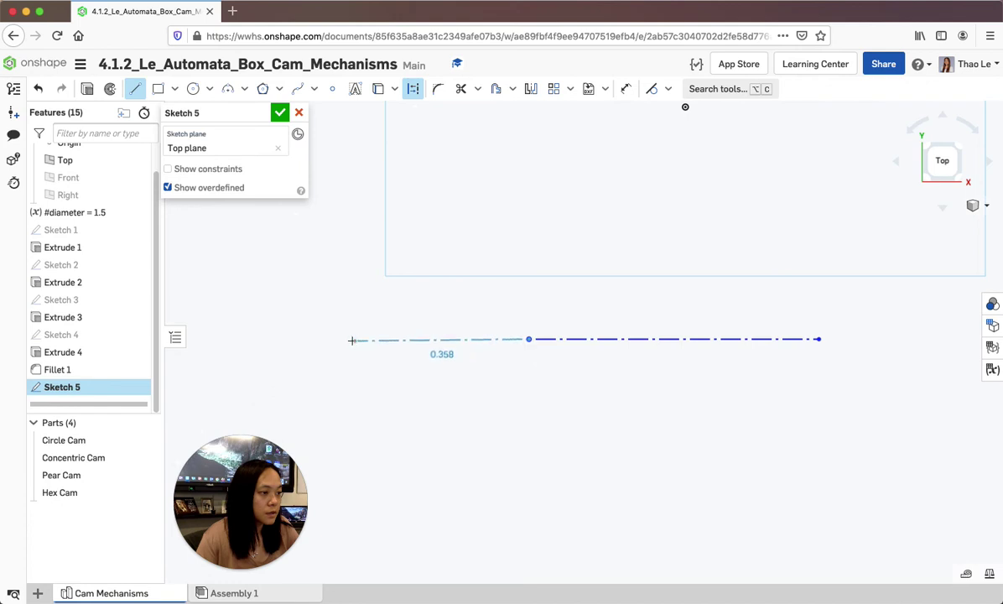
left_click(334, 338)
key("Escape")
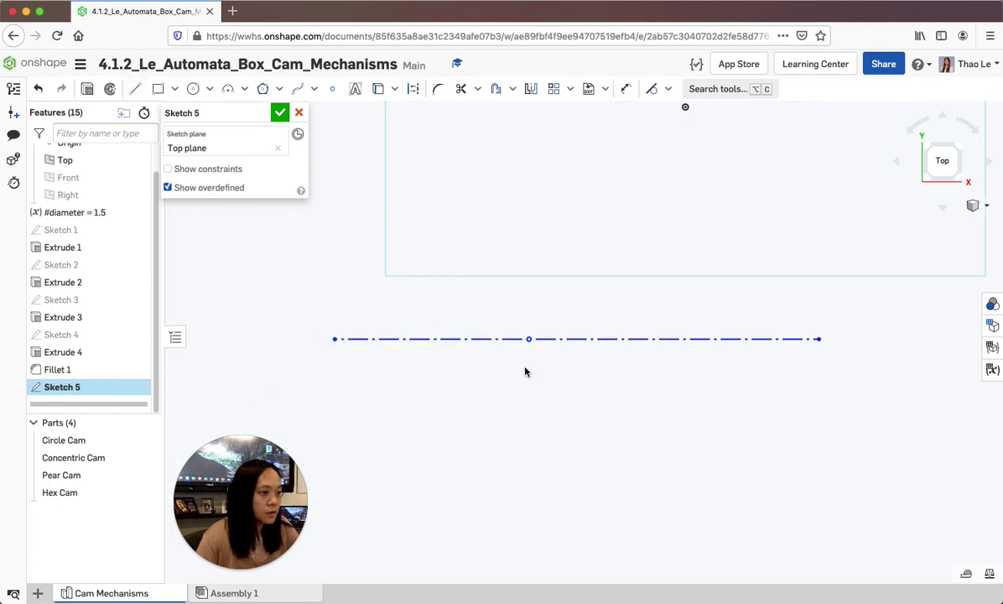
Step: Draw a vertical construction line about 0.37 in long, running down from the central sketch point
left_click(134, 88)
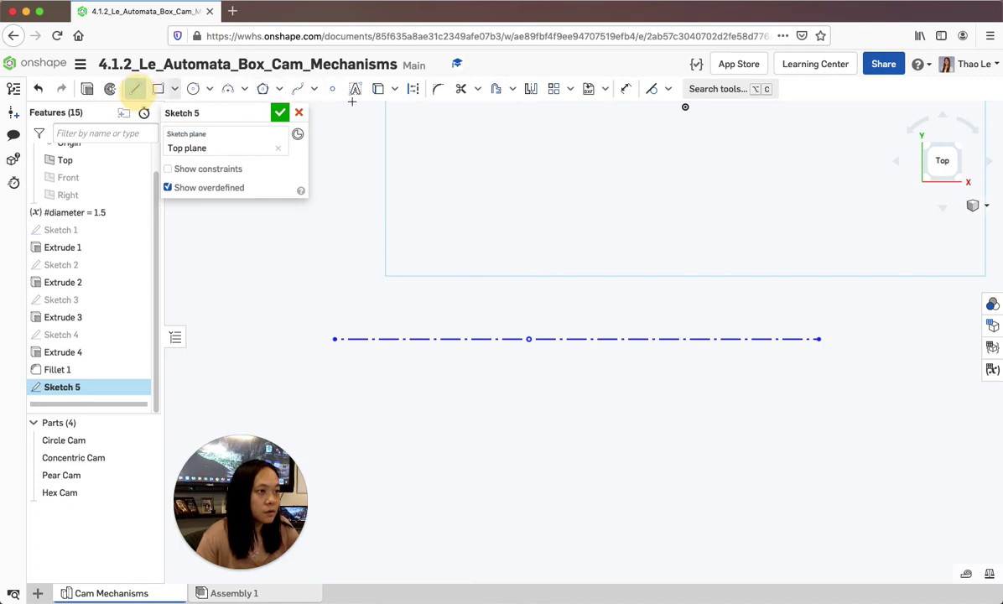
left_click(413, 89)
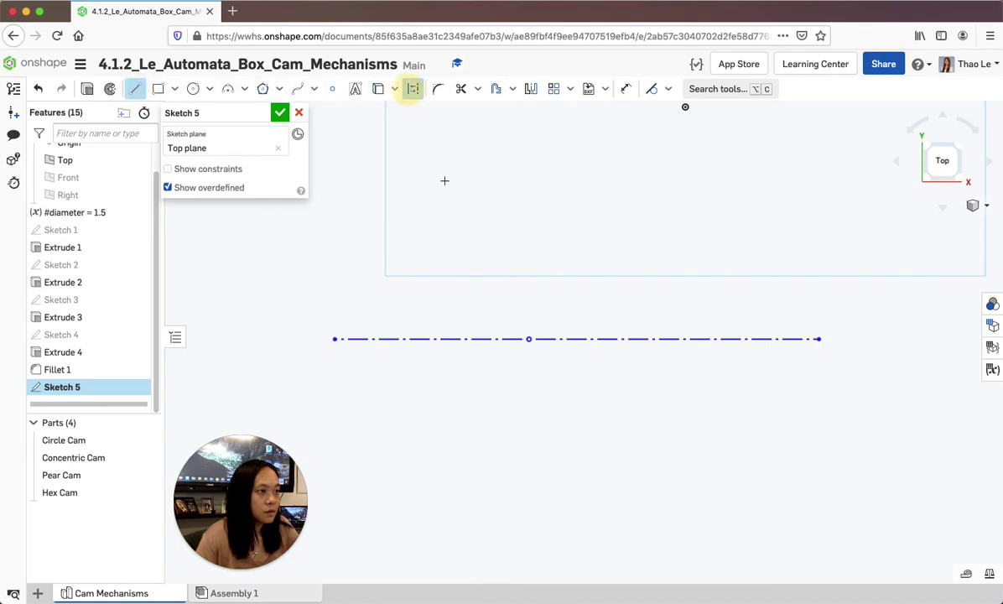
left_click(529, 339)
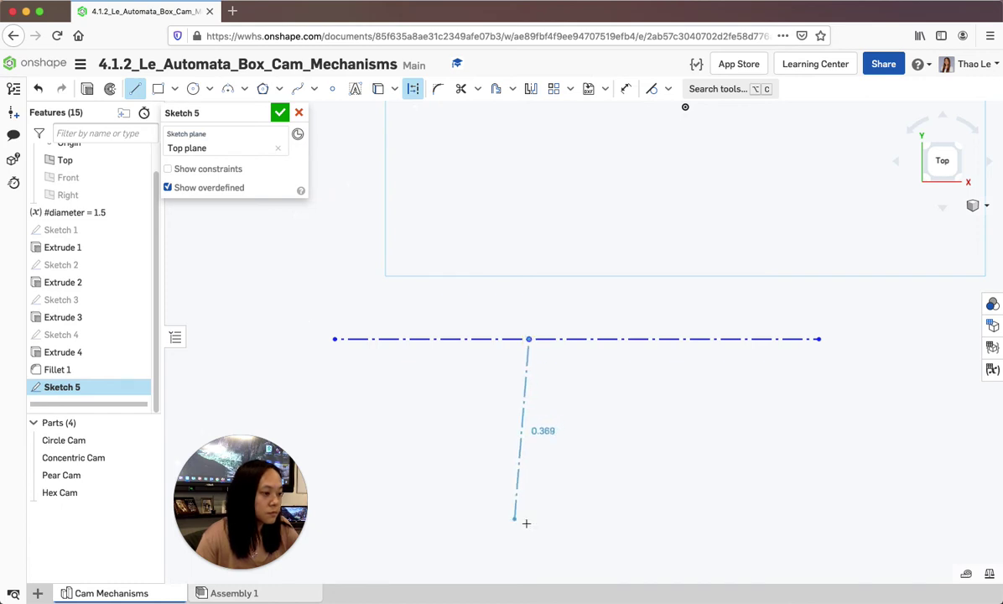
left_click(522, 470)
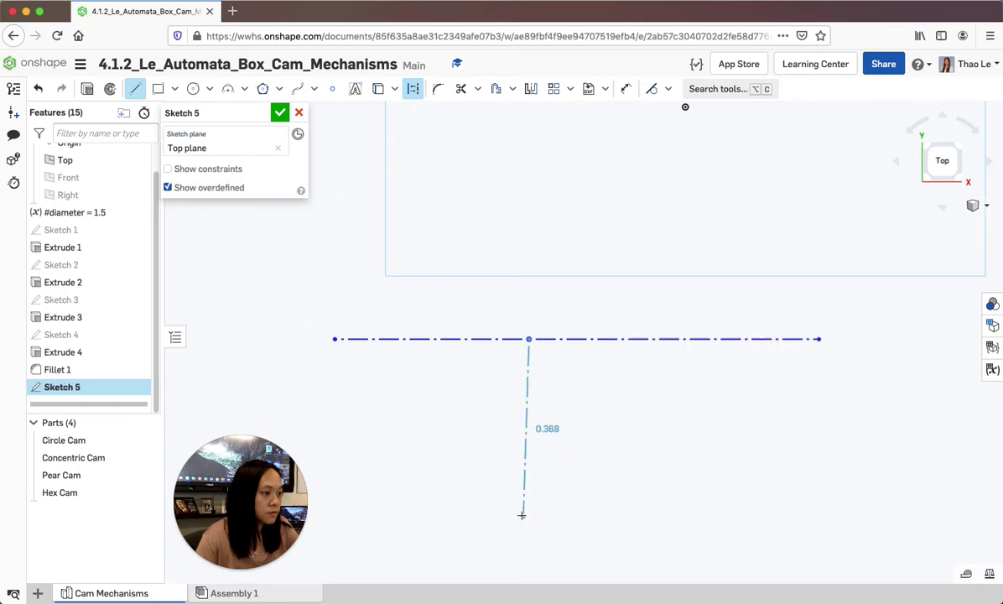
left_click(528, 517)
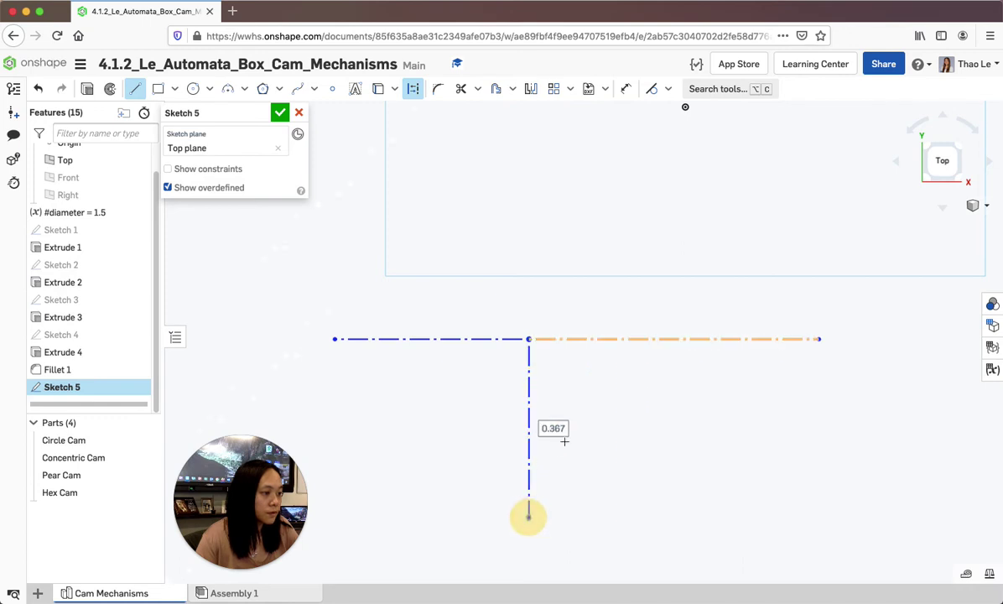
key("Escape")
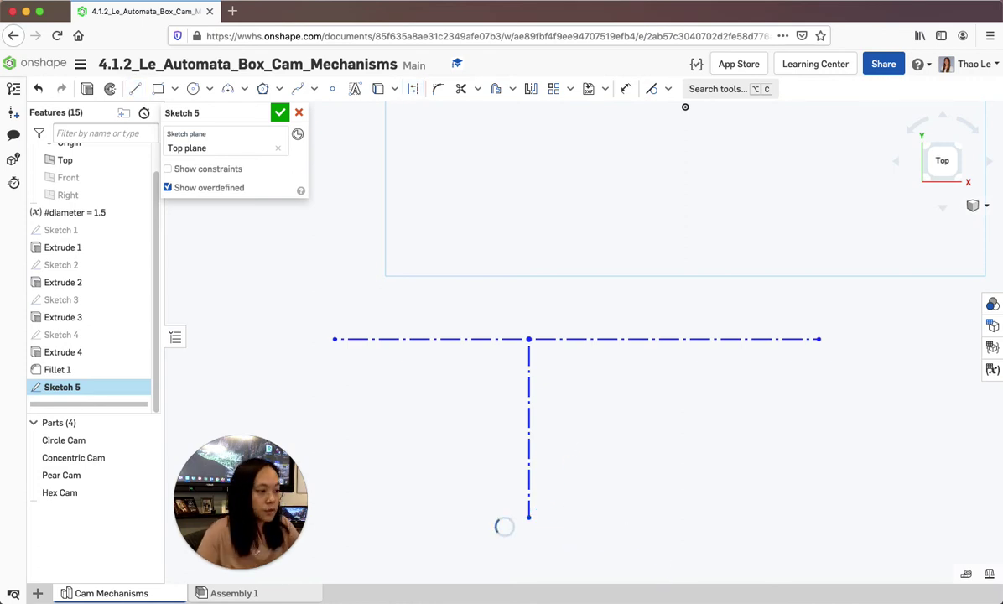
Step: Draw a solid vertical line about 0.44 in long, running up from the central sketch point
left_click(135, 88)
left_click(528, 339)
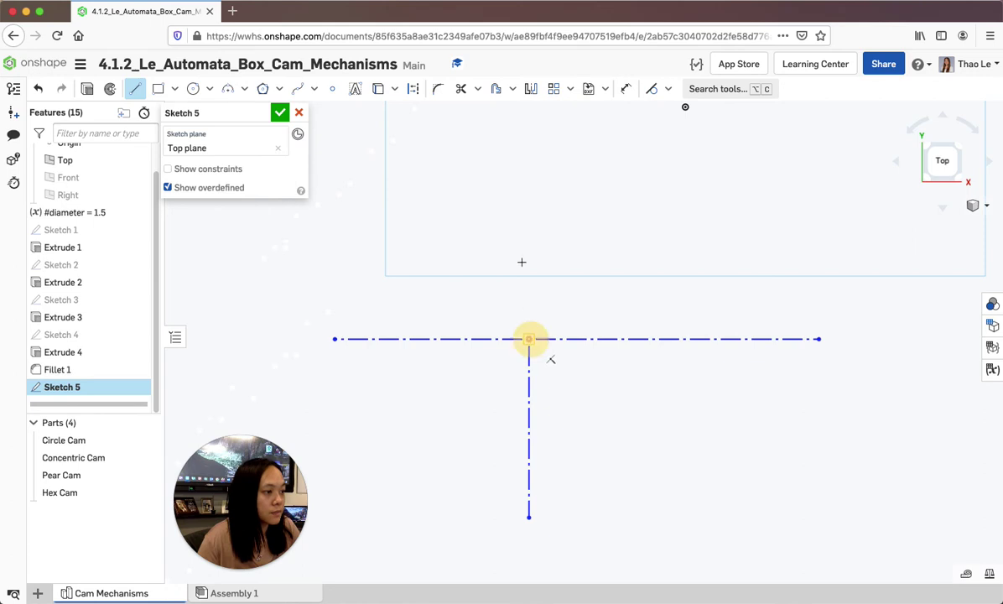
left_click(528, 129)
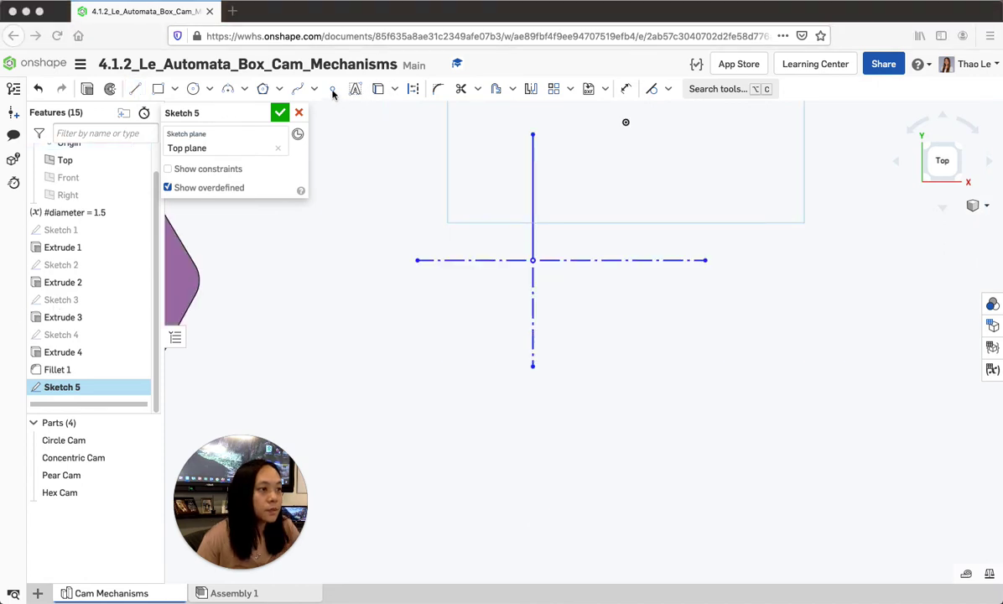
Step: Place a sketch point at the midpoint of the upper vertical line
left_click(332, 90)
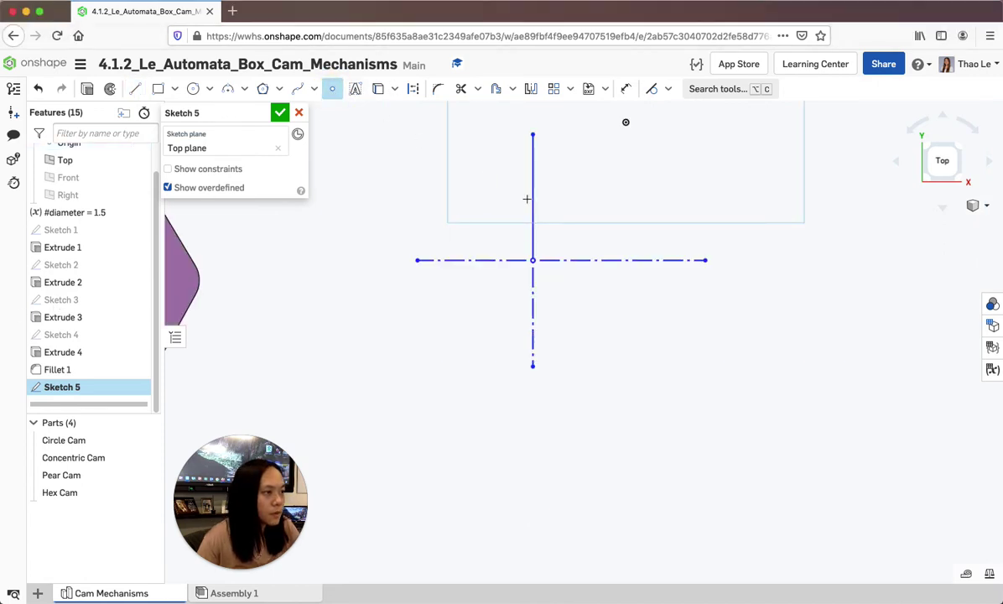
scroll(535, 197, "up", 3)
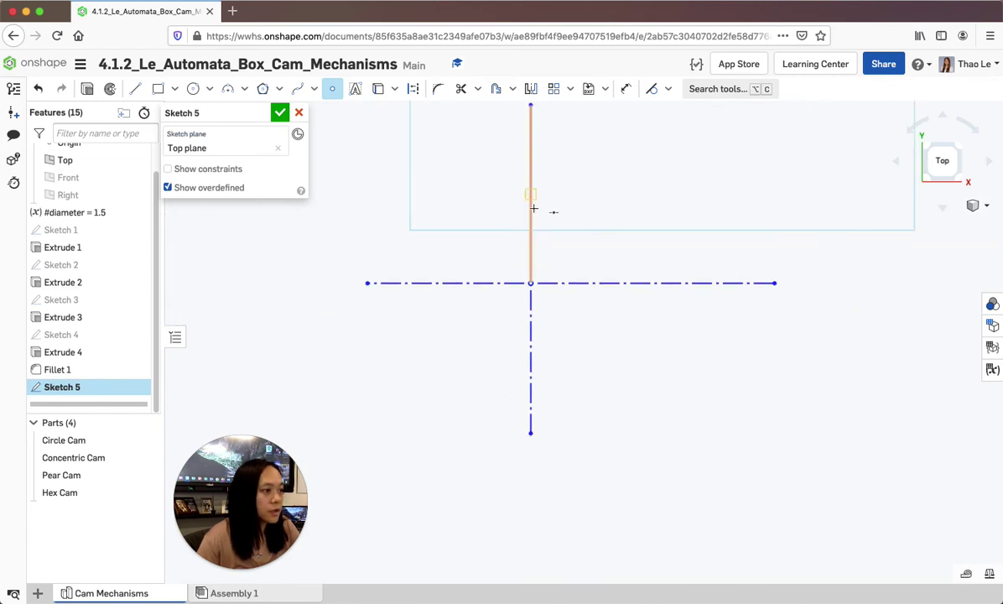
left_click(531, 194)
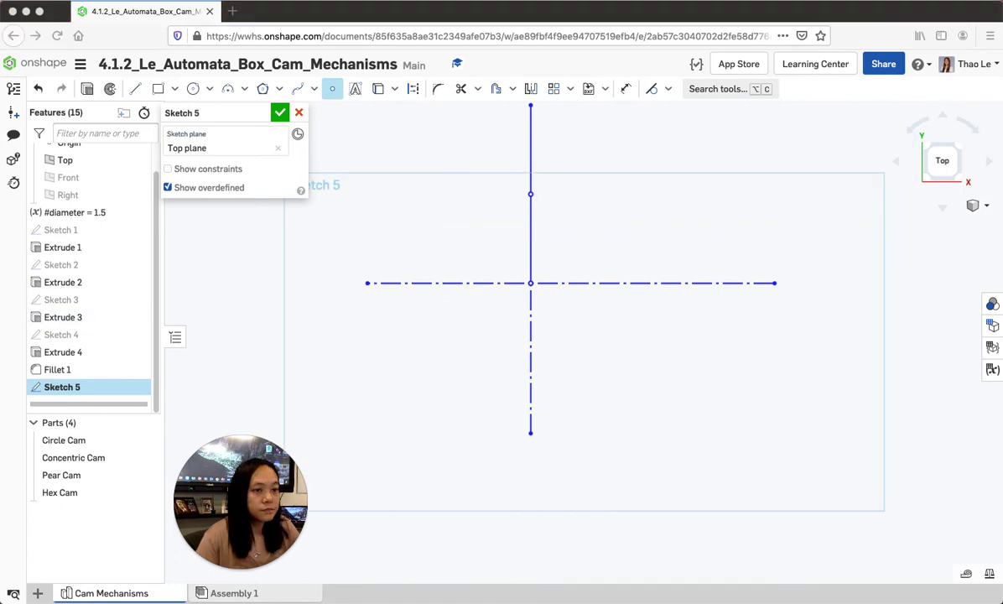
Step: Dimension the upper vertical line from its top end to the central point as .5*#diameter
scroll(546, 190, "down", 1)
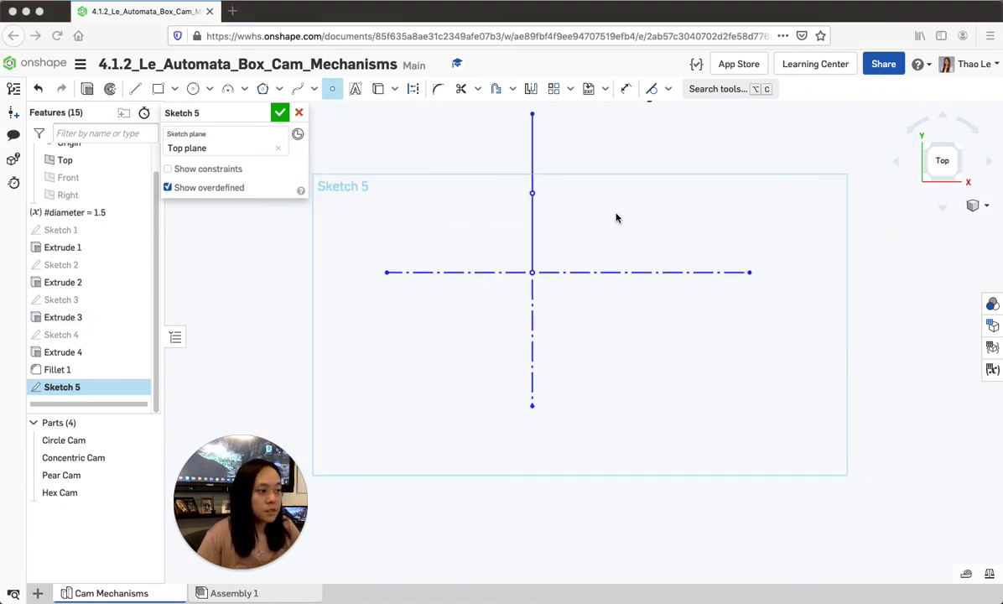
left_click(627, 89)
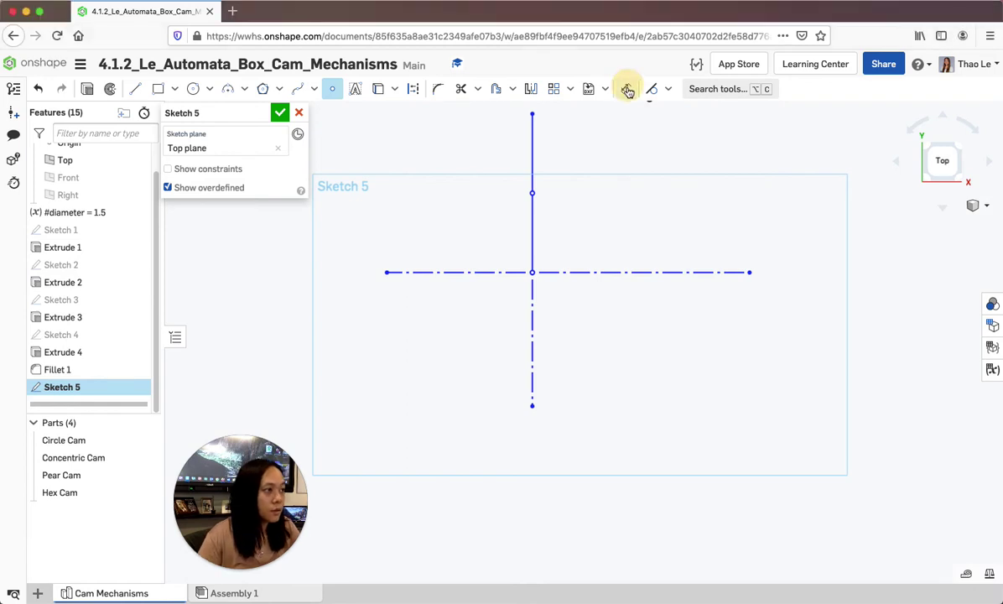
left_click(532, 112)
left_click(533, 272)
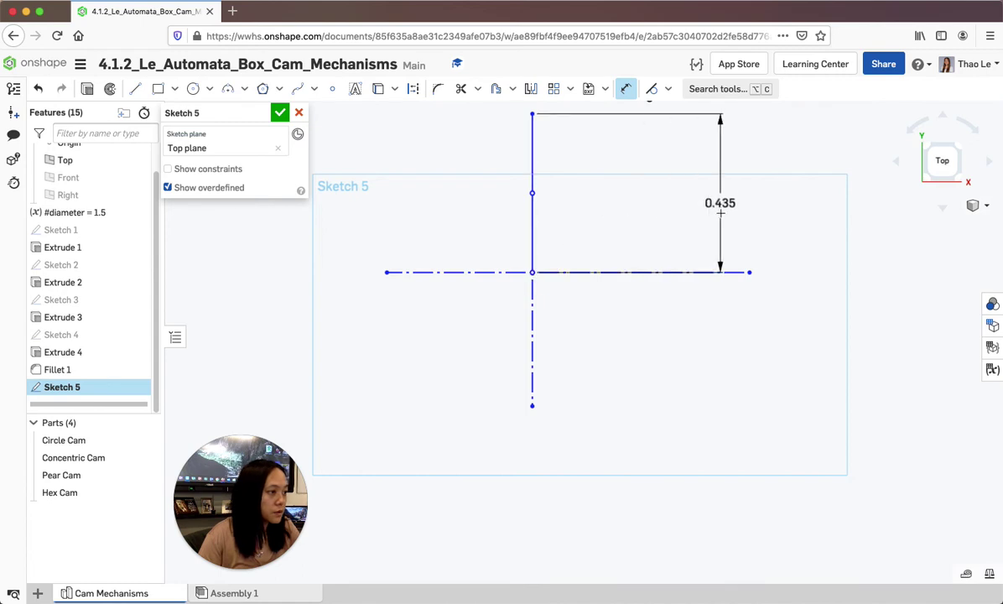
left_click(701, 202)
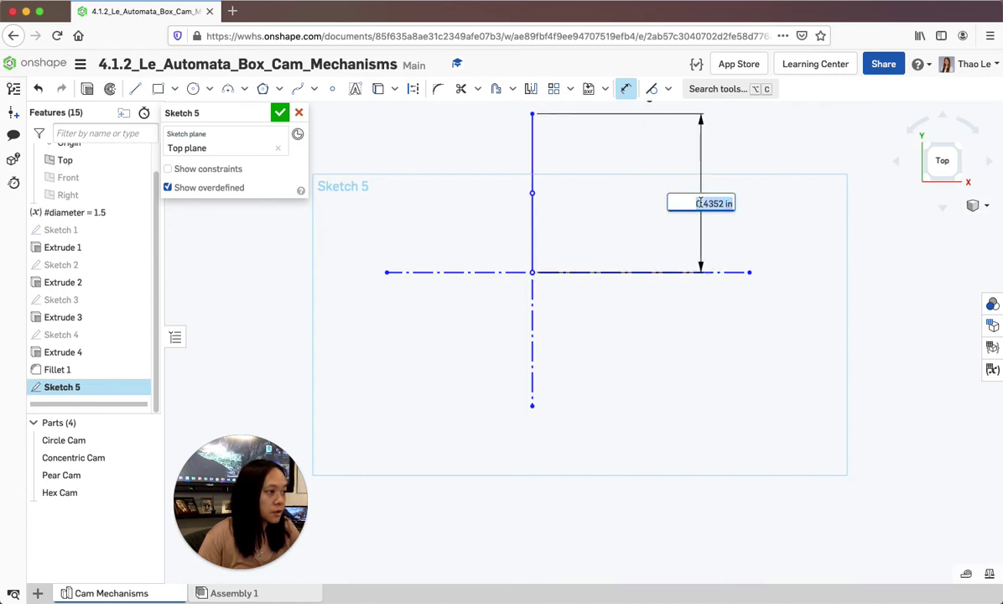
type(".5")
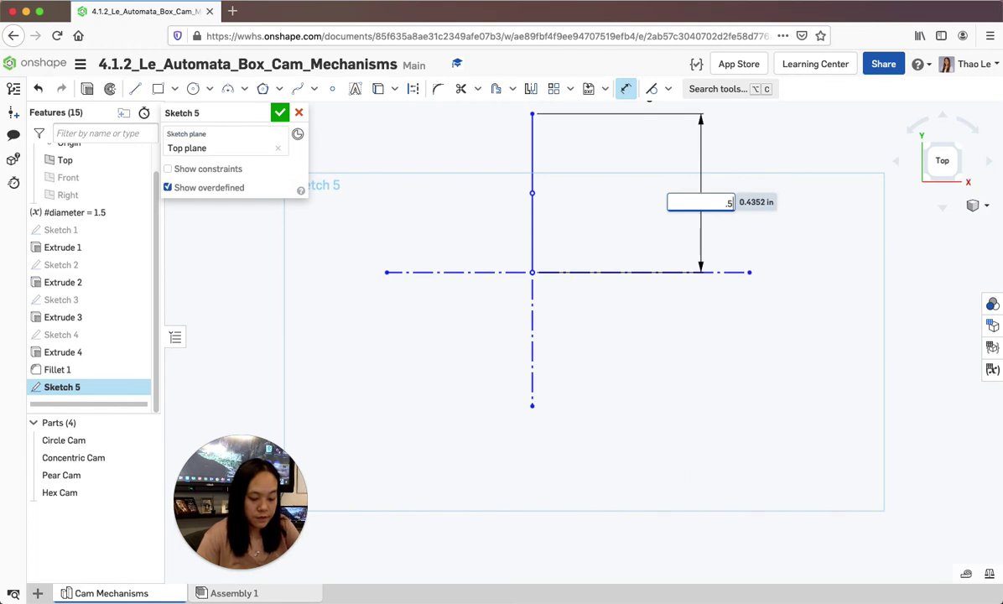
type("*d")
left_click(698, 222)
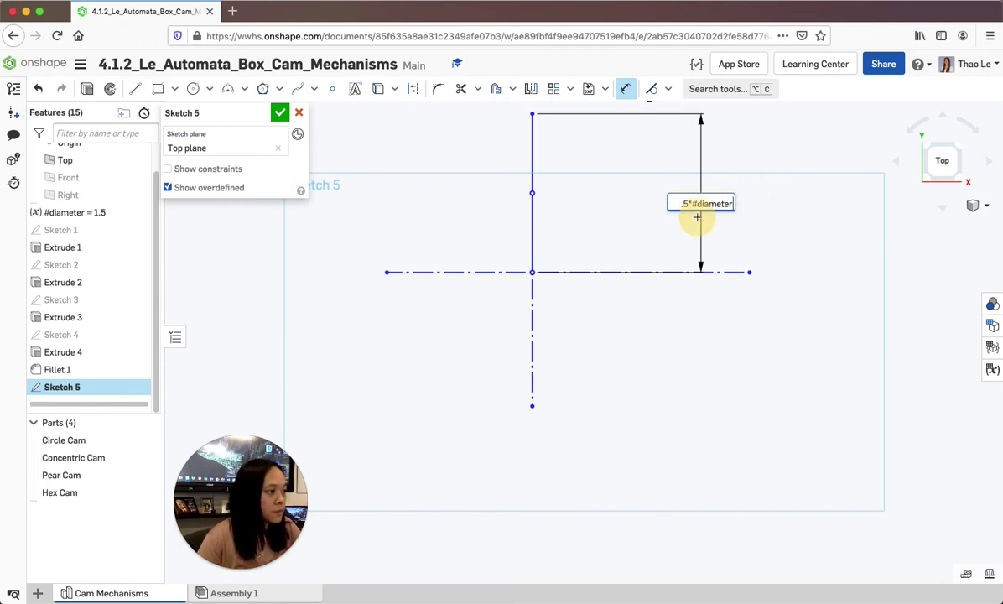
key("Return")
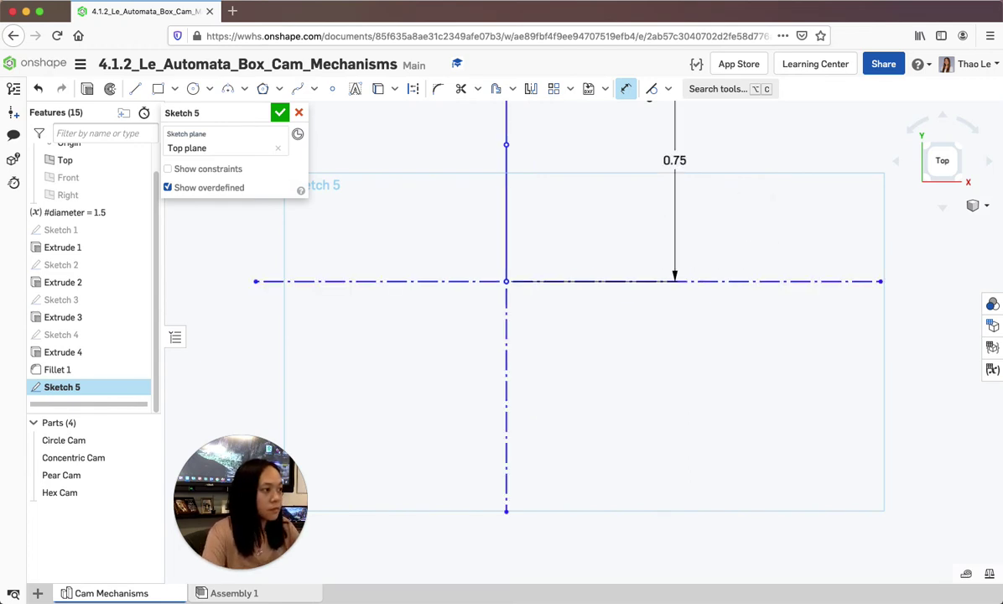
Step: Dimension the horizontal construction line left of the central point as 5/16*#diameter
scroll(698, 220, "down", 5)
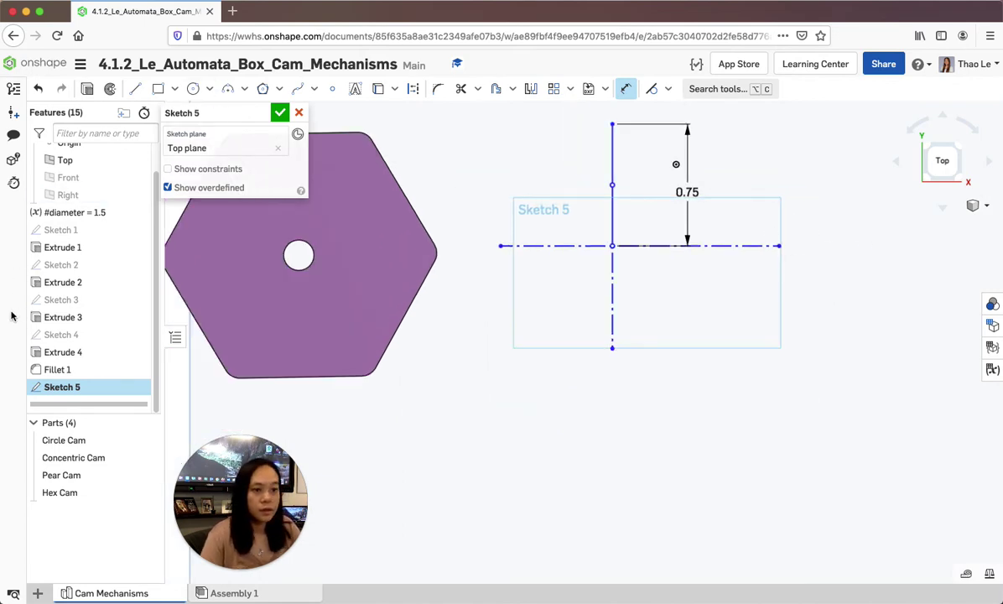
left_click(625, 91)
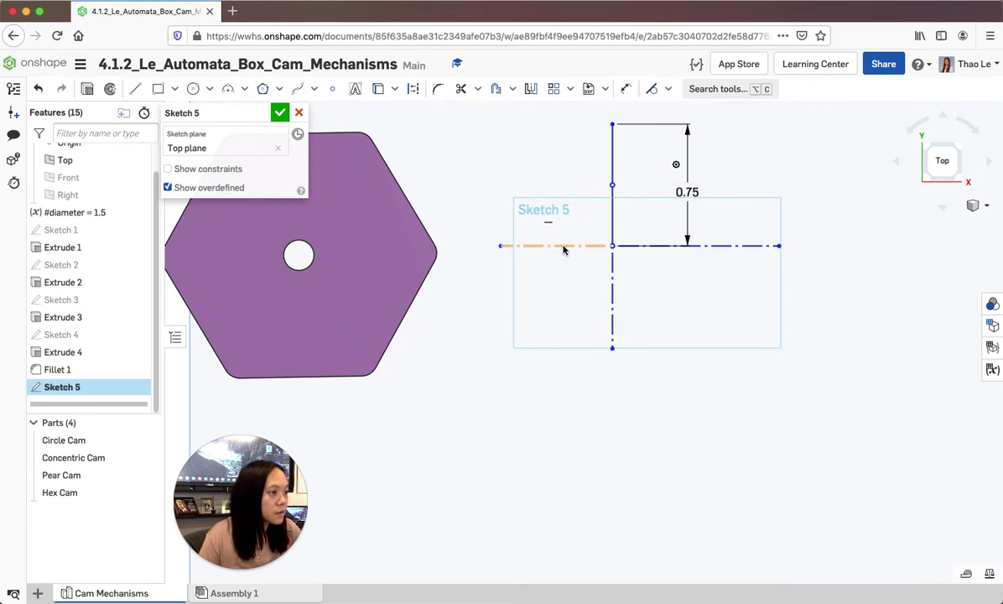
left_click(530, 246)
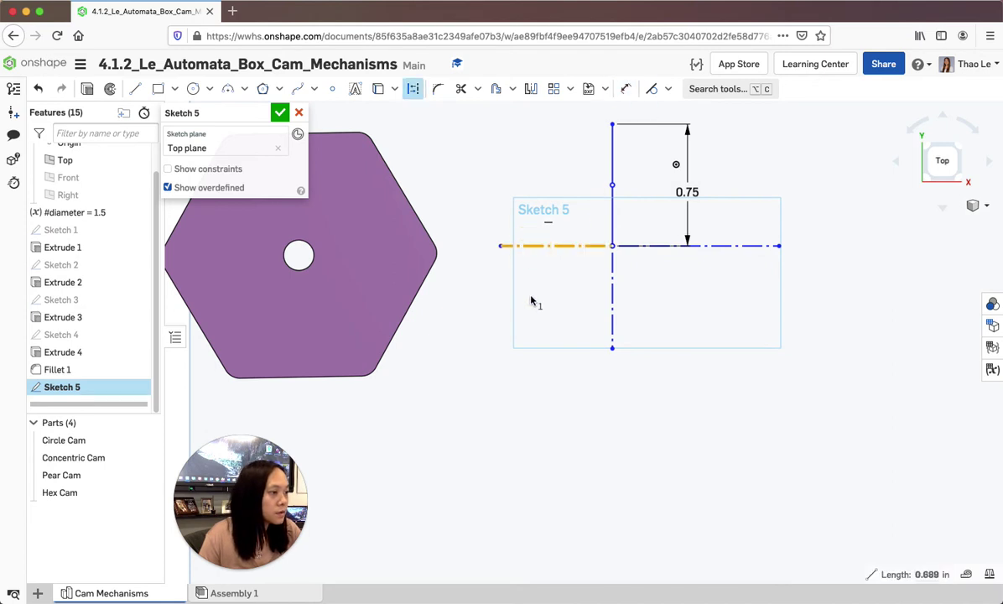
left_click(626, 88)
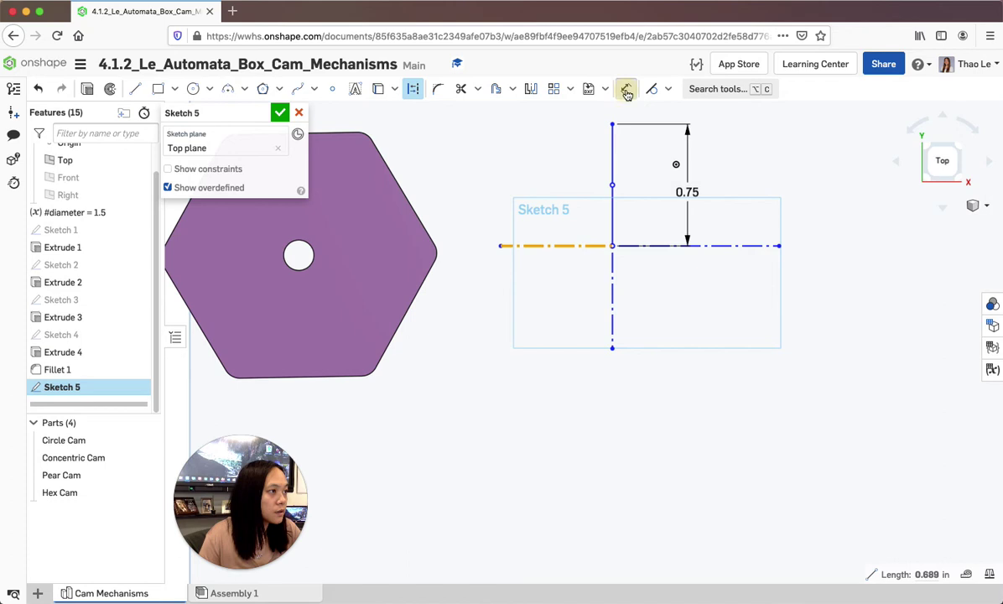
left_click(554, 246)
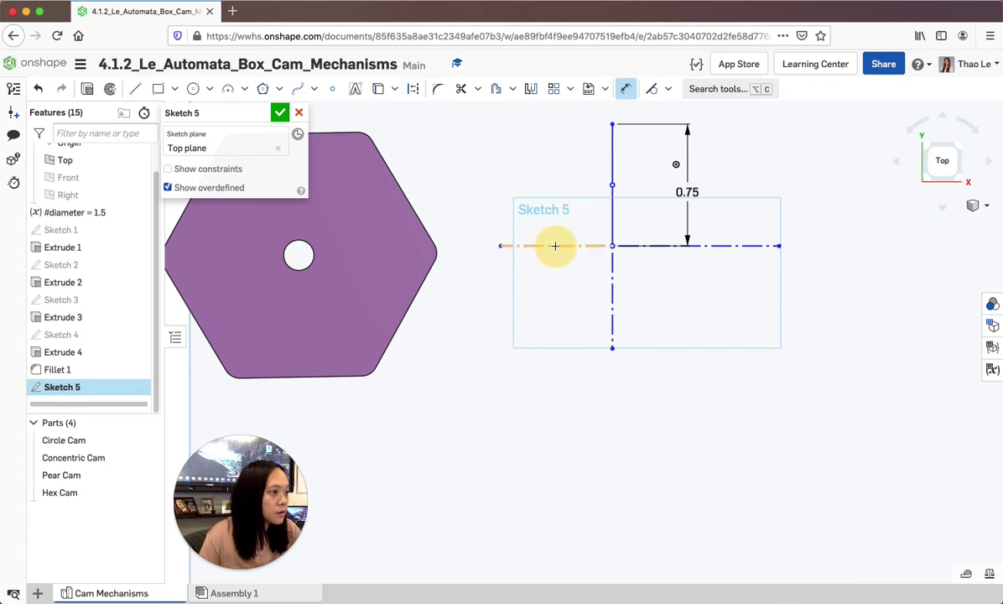
left_click(553, 301)
type("5/16*")
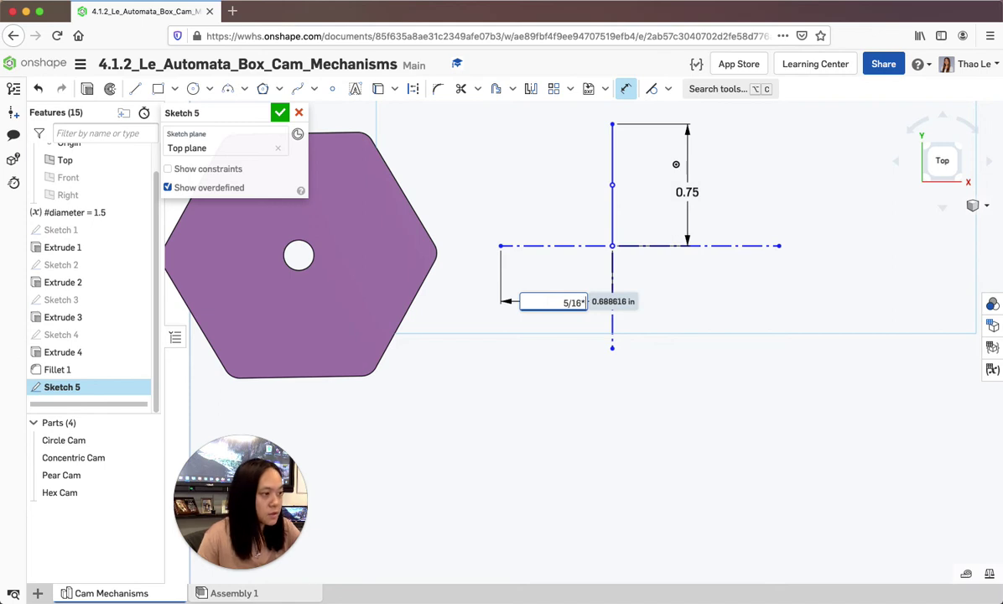
type("d")
left_click(558, 320)
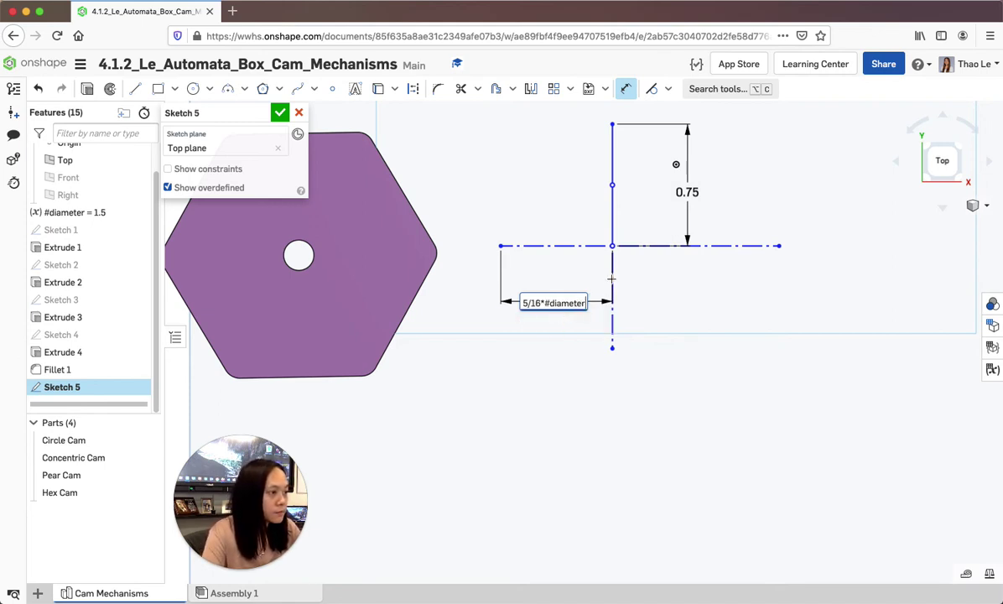
key("Return")
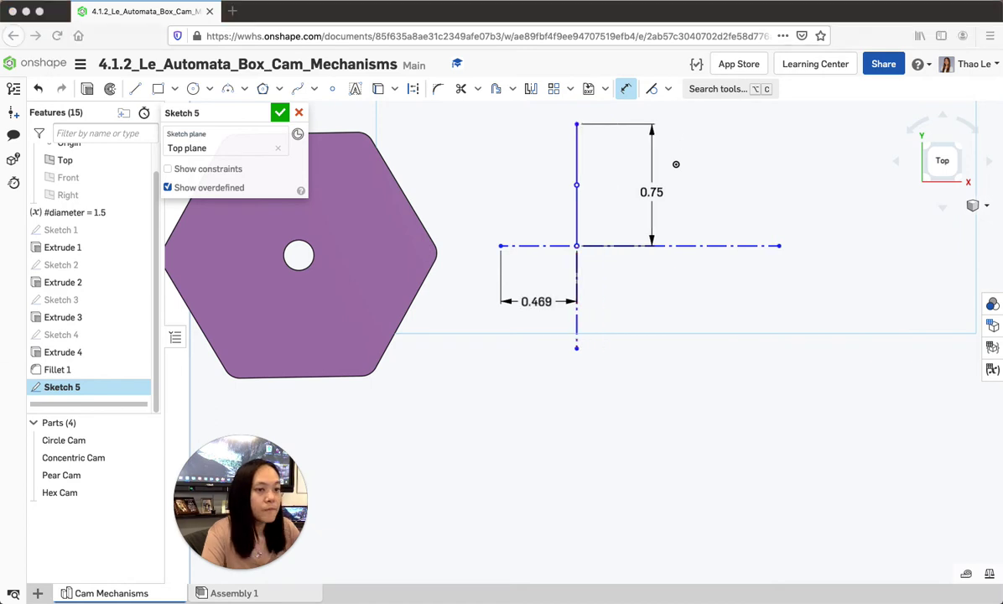
Step: Dimension the horizontal construction line right of the central point as 7/16*#diameter
left_click(626, 90)
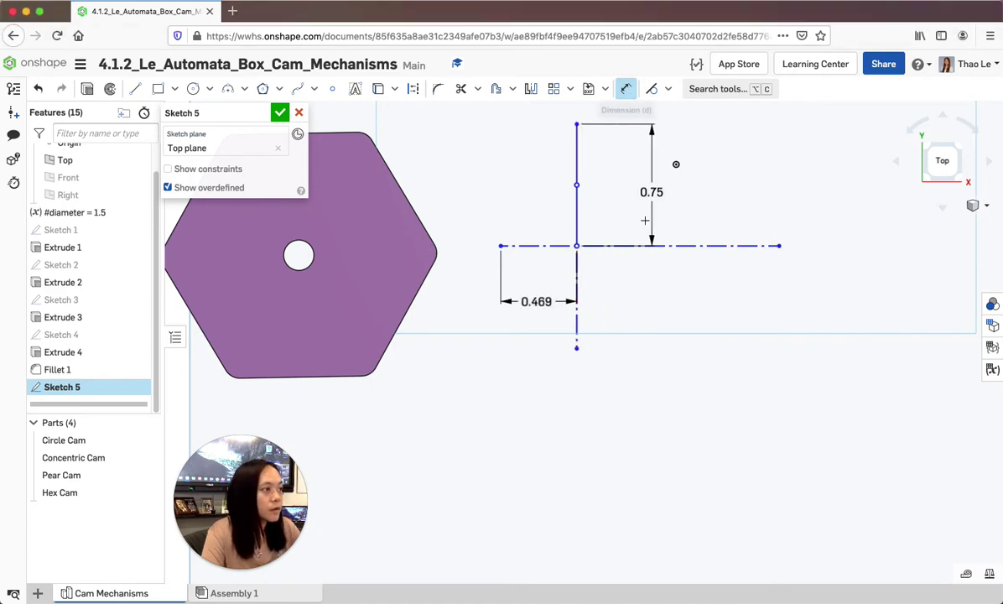
left_click(660, 246)
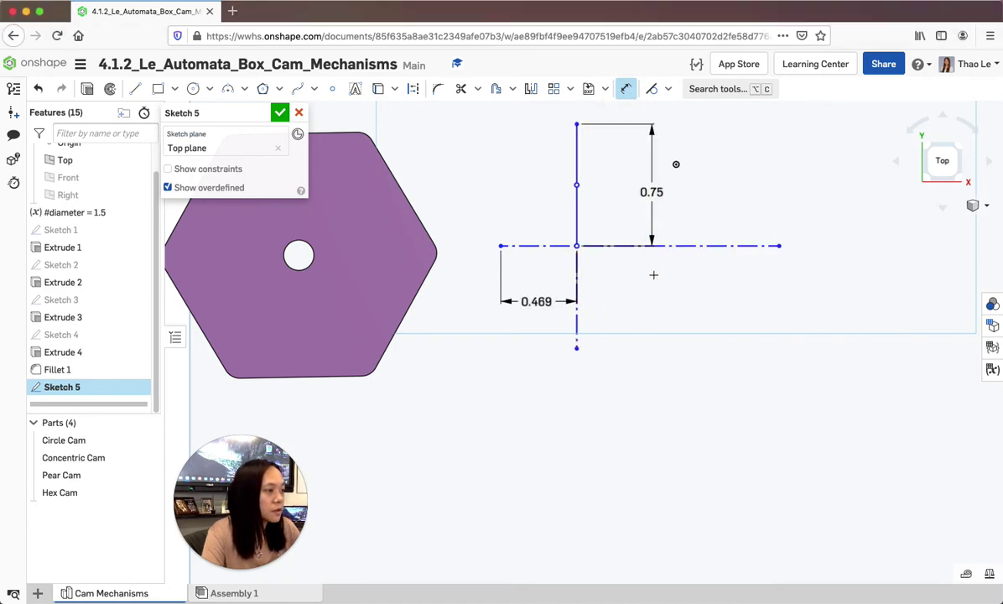
left_click(670, 270)
type("7")
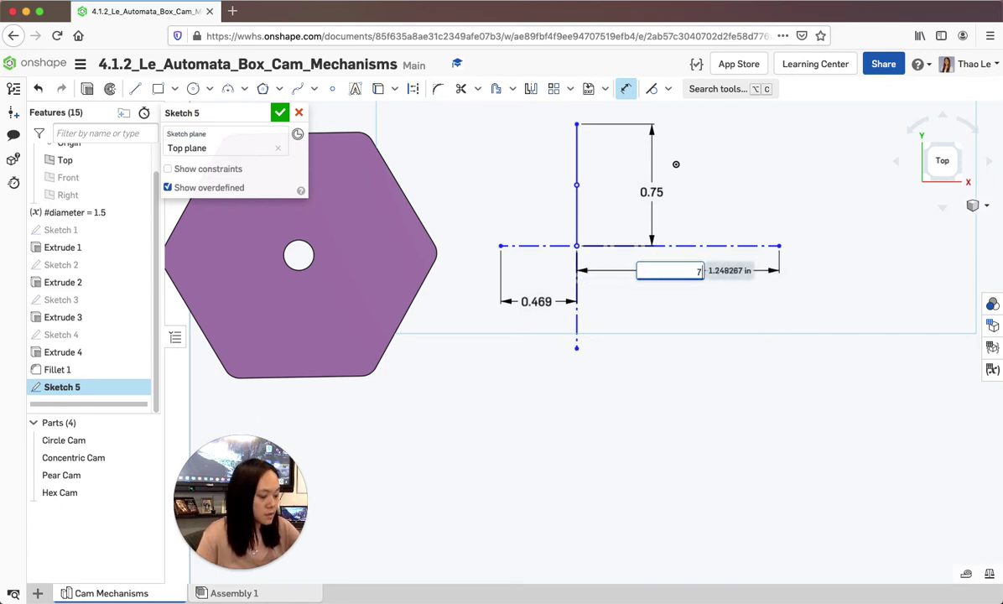
type("/16*")
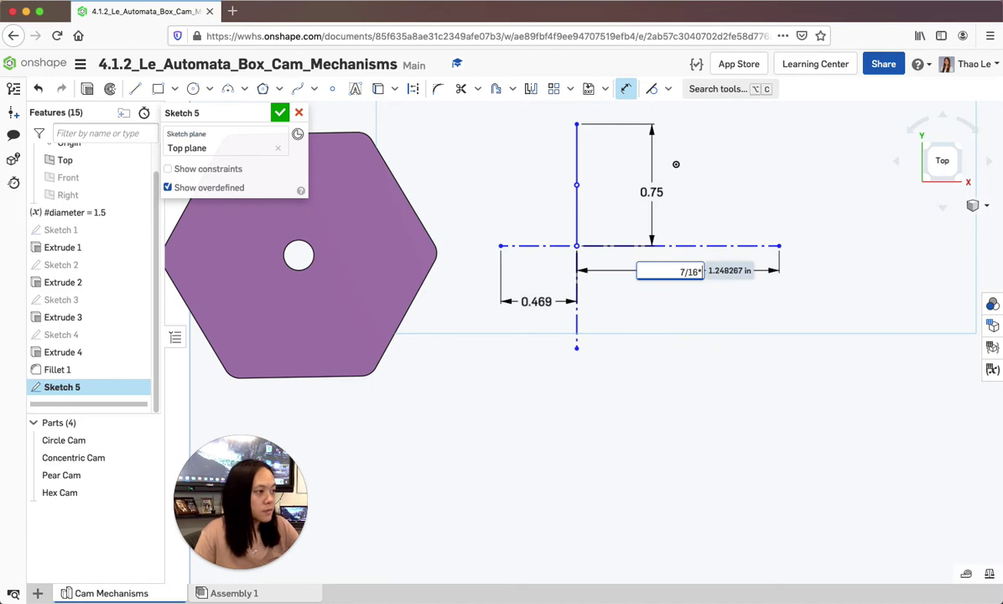
type("#")
left_click(684, 286)
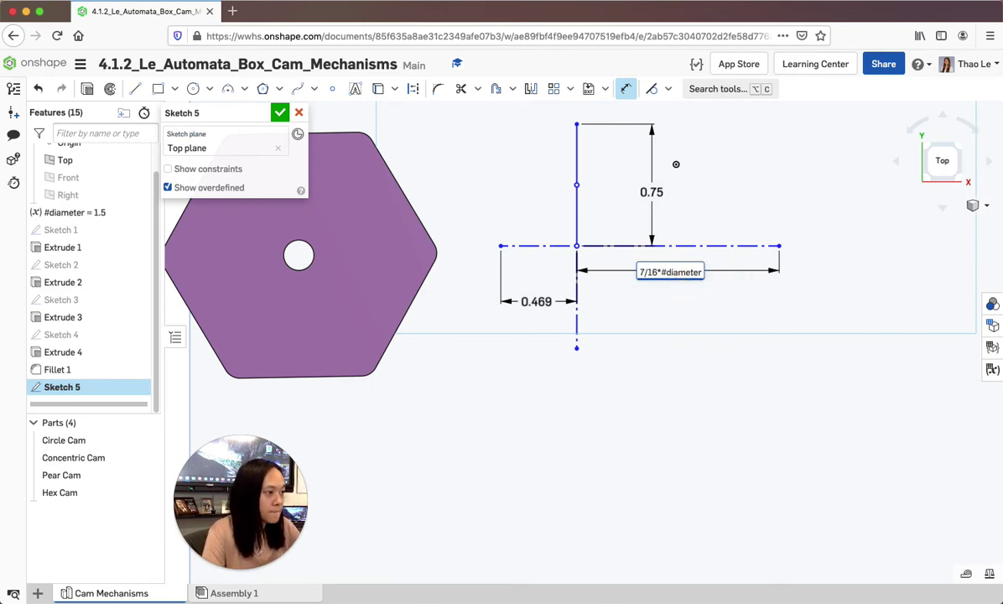
key("Return")
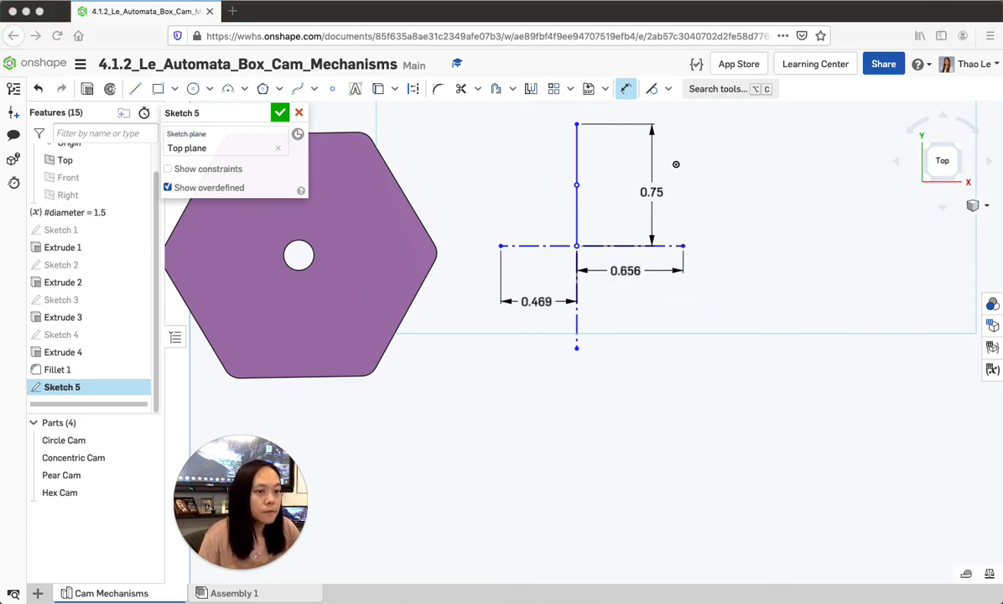
Step: Dimension the lower vertical construction line as 3/8*#diameter and shift its dimension text slightly closer to the line
left_click(629, 89)
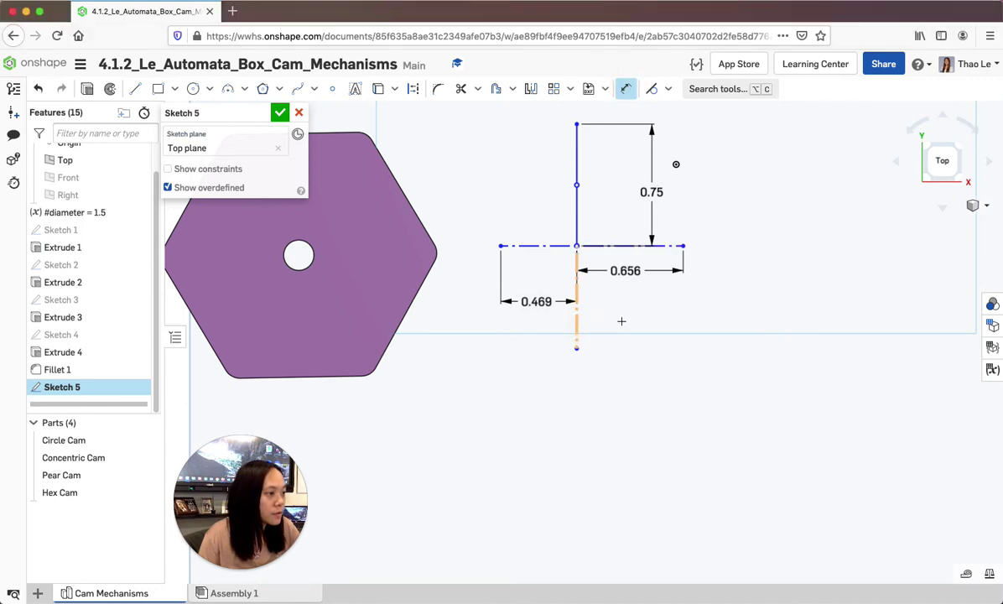
left_click(576, 306)
left_click(615, 309)
type("3/8*d")
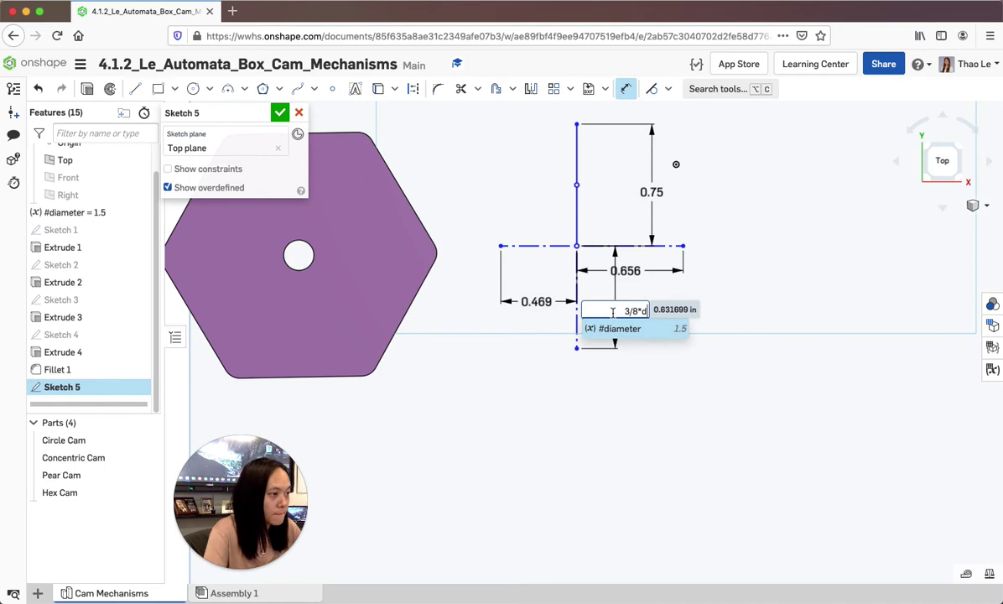
key("Return")
key("Return")
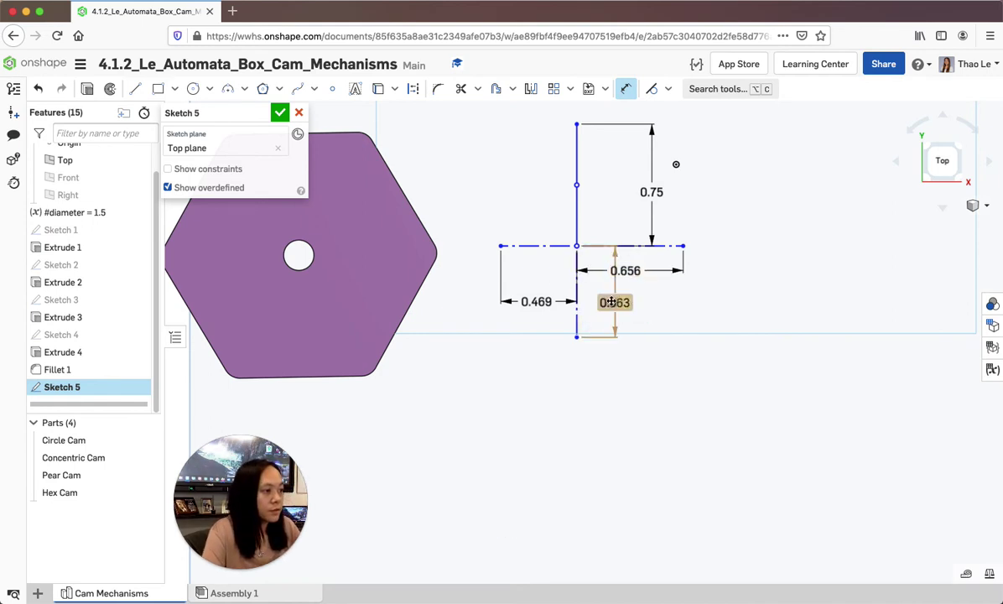
left_click_drag(612, 302, 605, 301)
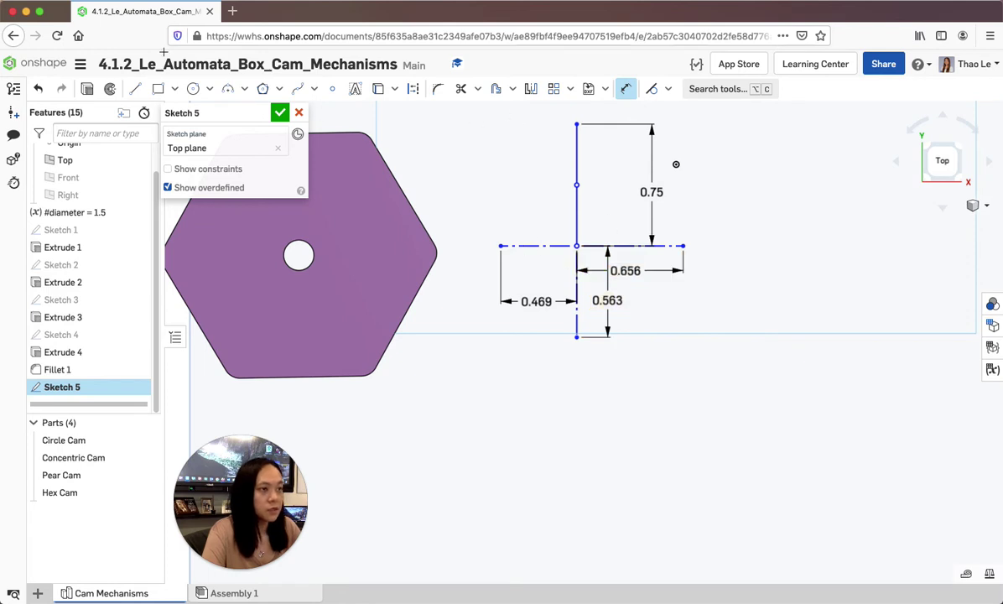
Step: Draw a three-point arc from the upper line's midpoint to the lower line's bottom end, passing through the left construction line's end
left_click(245, 92)
left_click(223, 113)
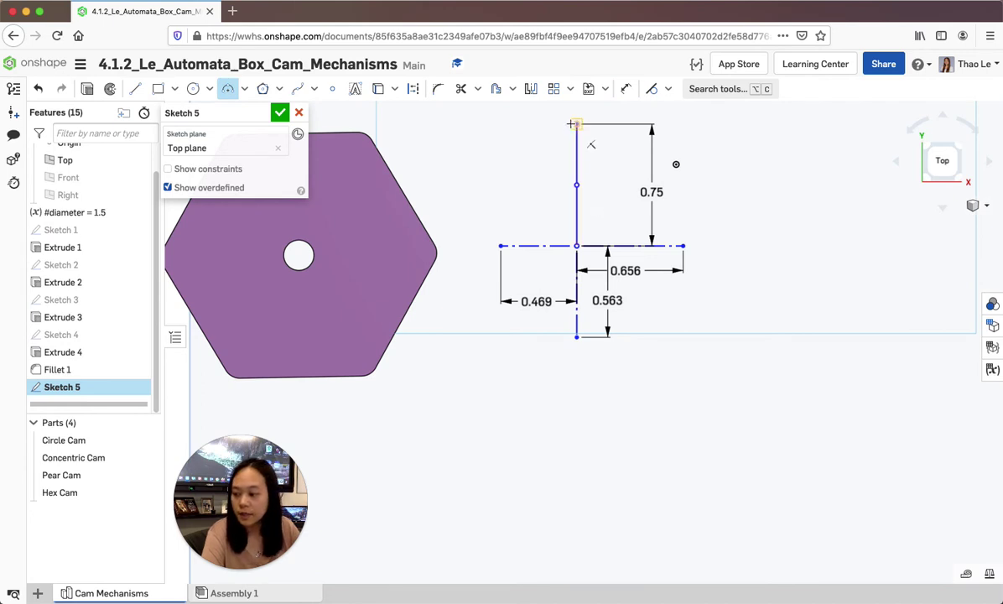
left_click(577, 185)
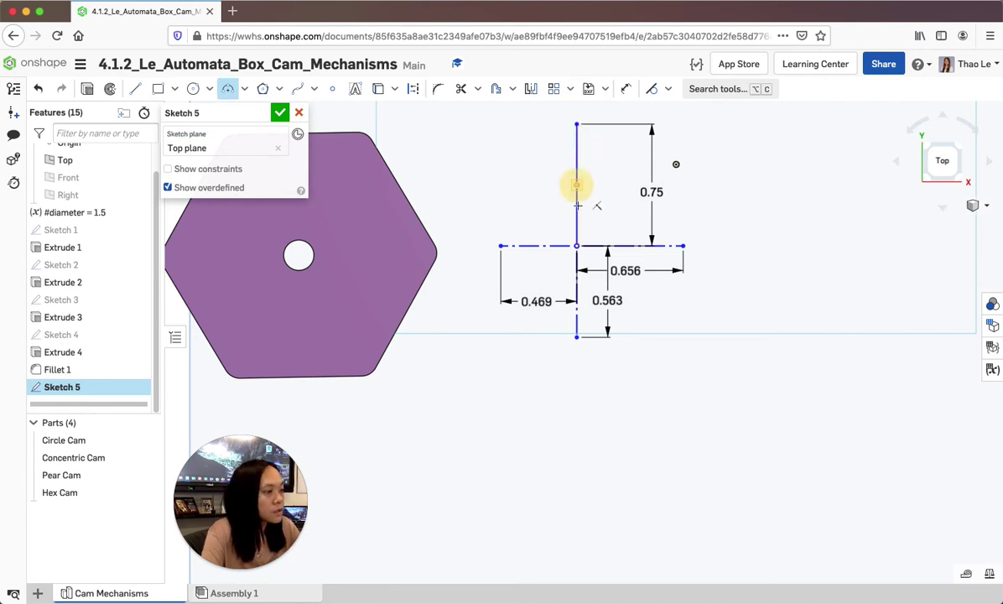
left_click(576, 261)
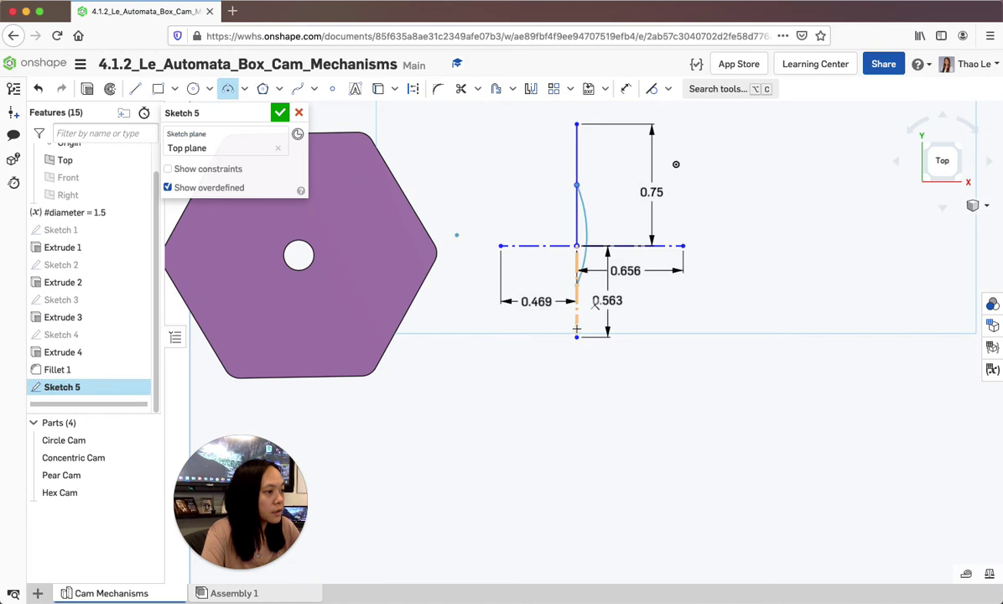
left_click(576, 338)
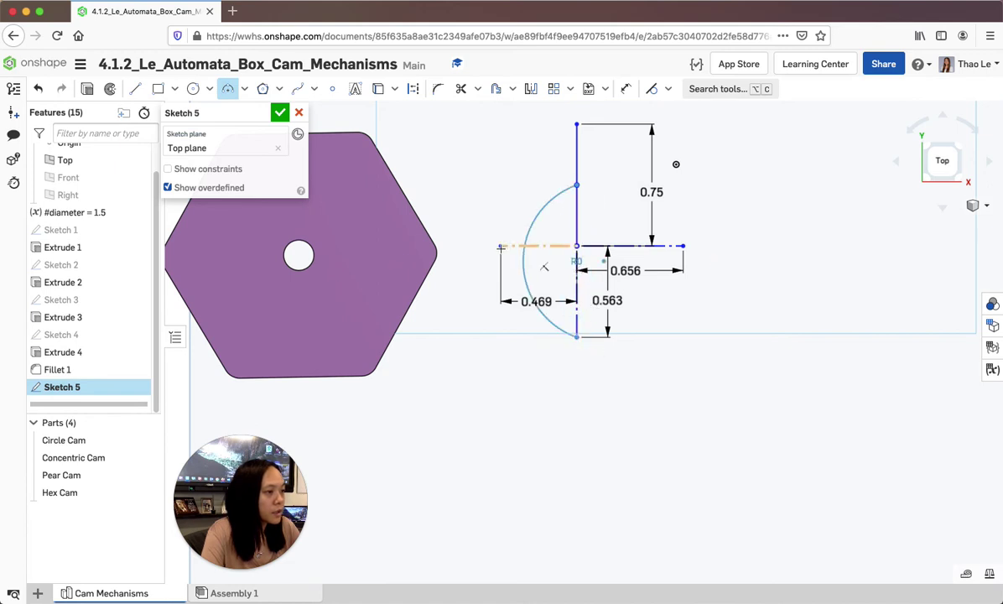
left_click(501, 246)
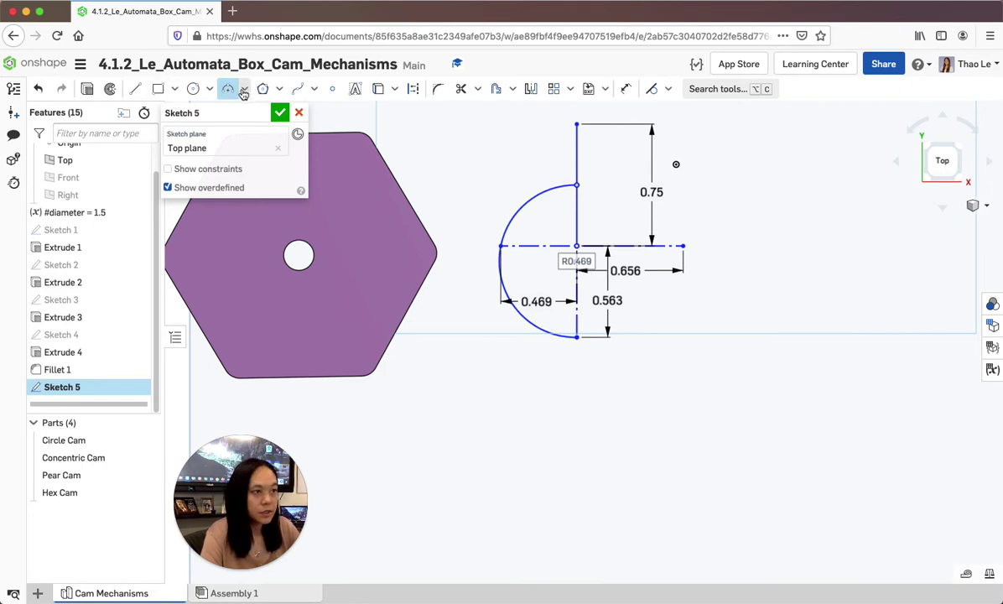
Step: Draw a three-point arc from the upper line's top end to the lower line's bottom end, passing by the right construction line's end
left_click(577, 124)
left_click(577, 338)
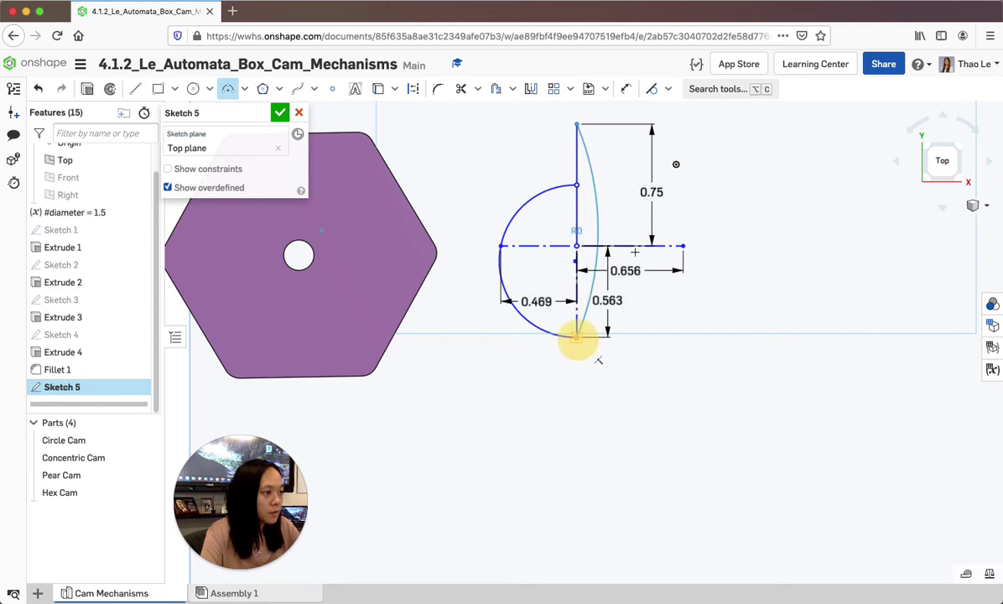
left_click(682, 252)
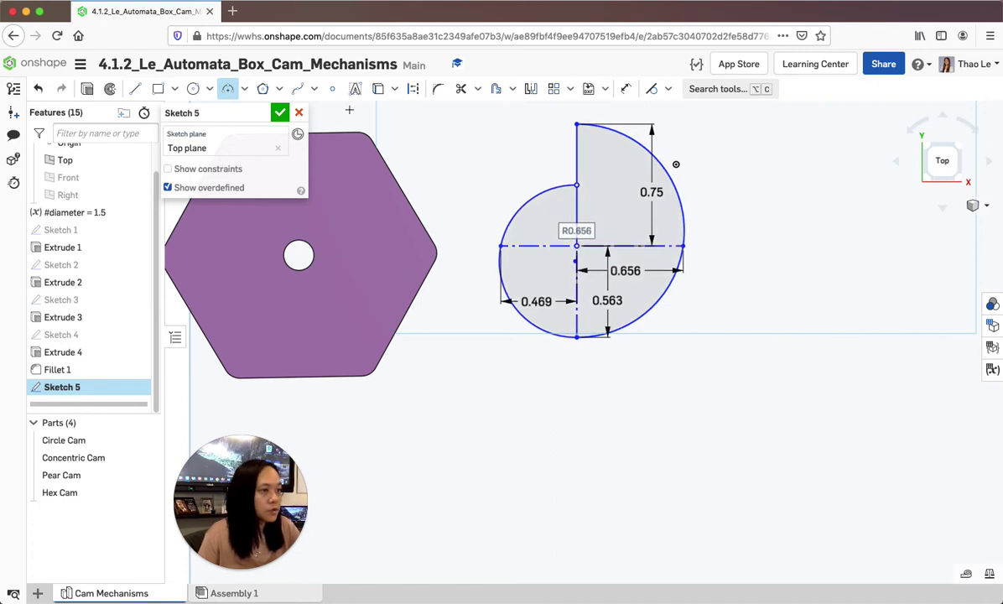
Step: Draw a circle about 0.404 in in diameter centred on the central sketch point
left_click(192, 92)
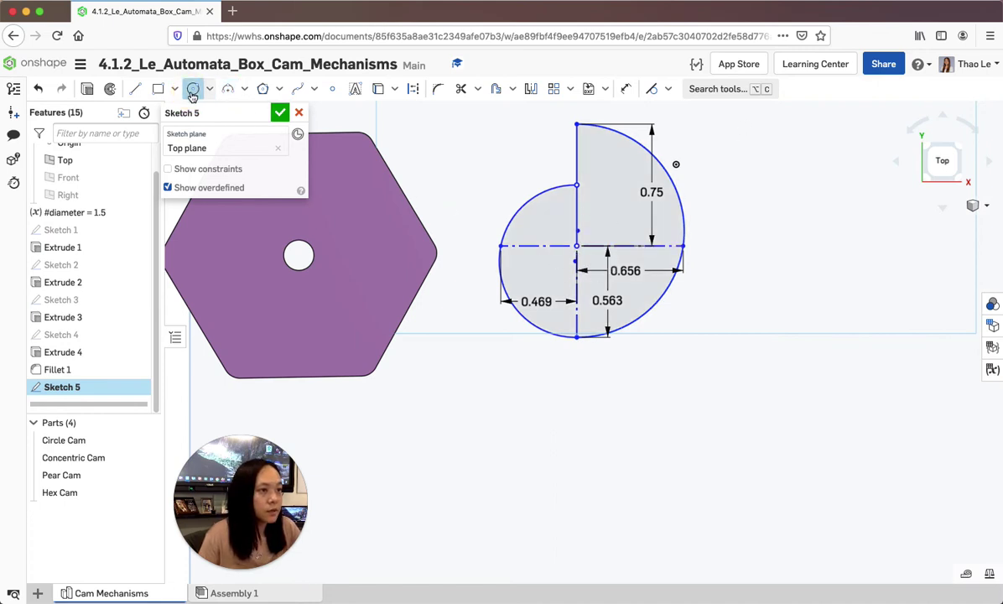
scroll(577, 245, "up", 4)
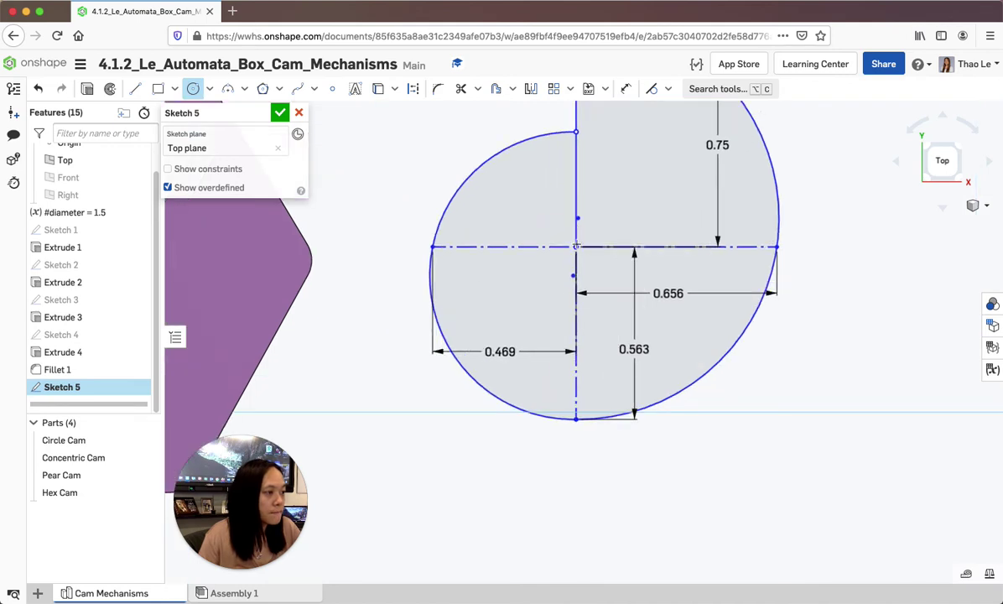
scroll(576, 246, "down", 3)
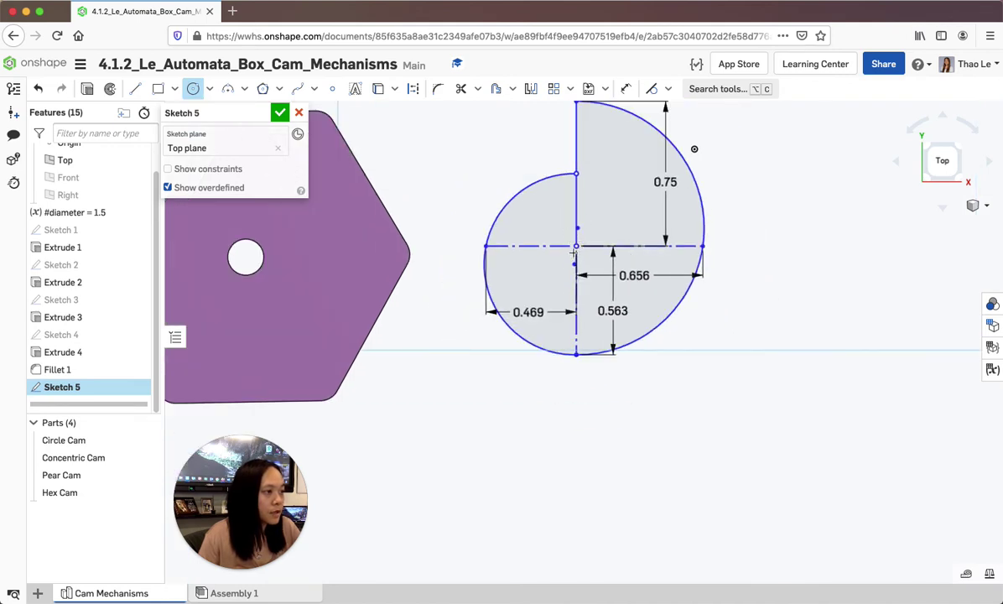
scroll(575, 248, "down", 1)
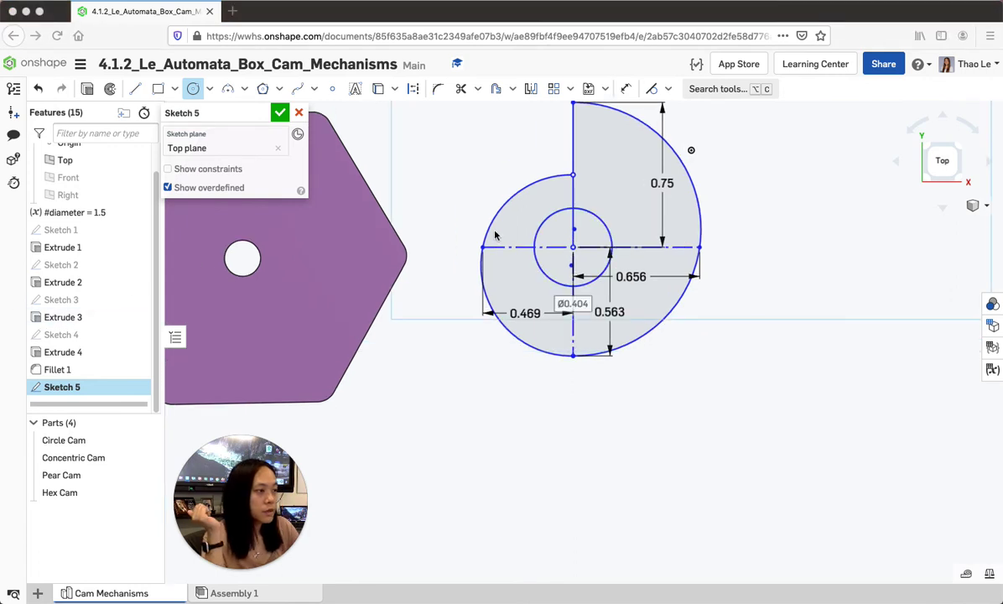
Step: Dimension the centre circle's diameter as 3/16 in and finish the sketch
left_click(626, 88)
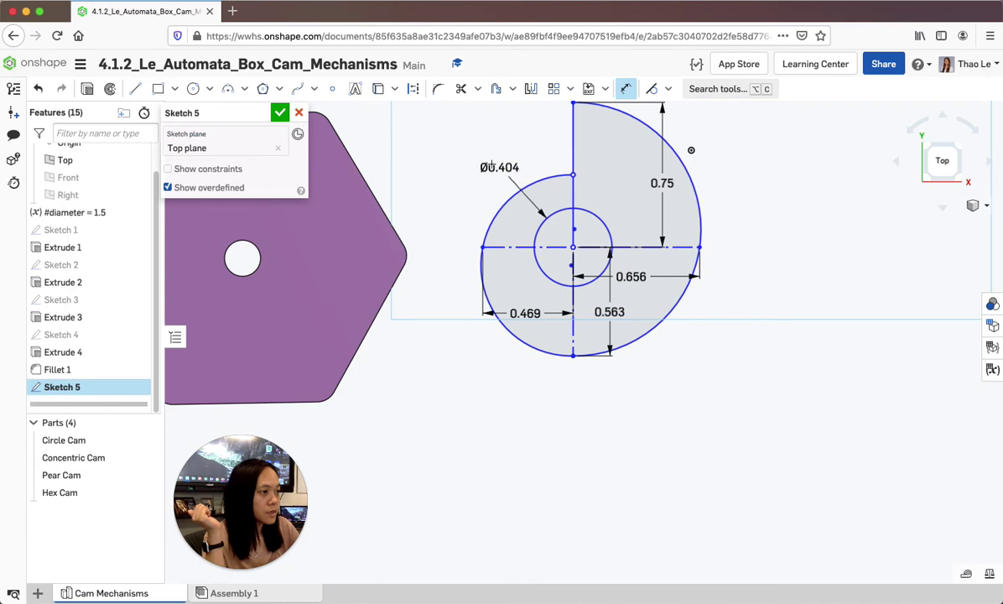
left_click(475, 156)
type("3/16")
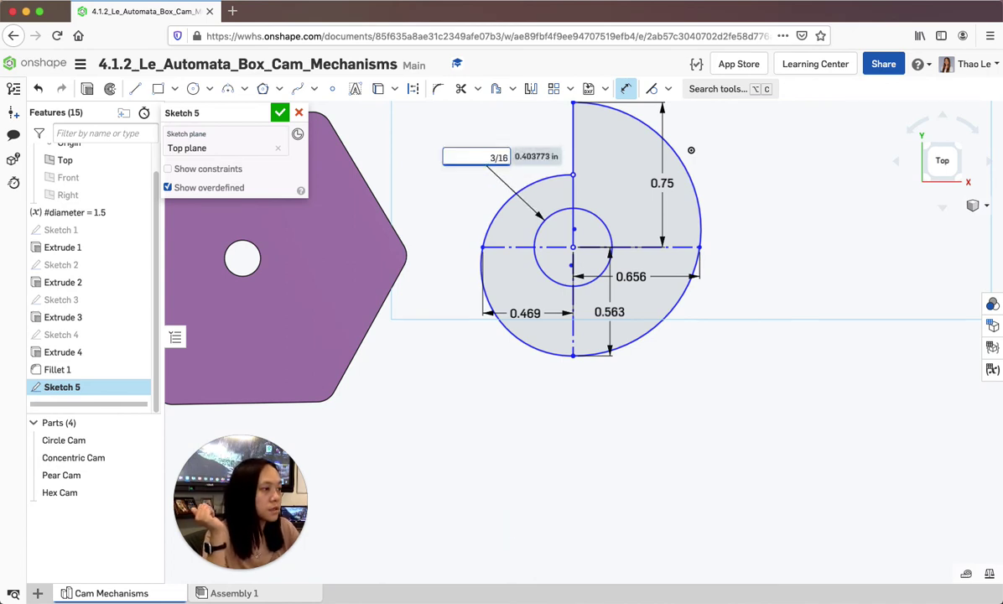
key("Return")
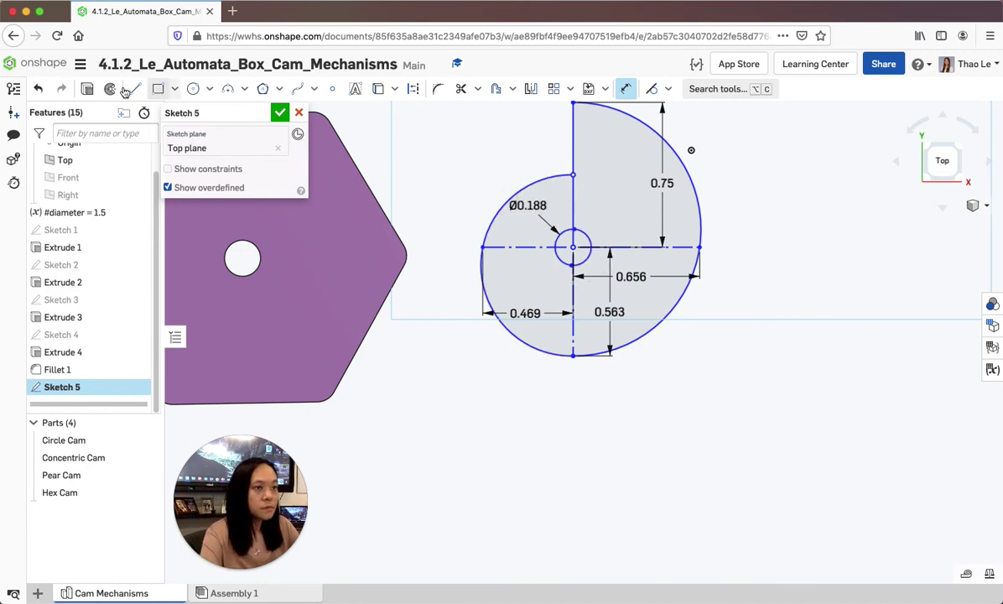
key("Return")
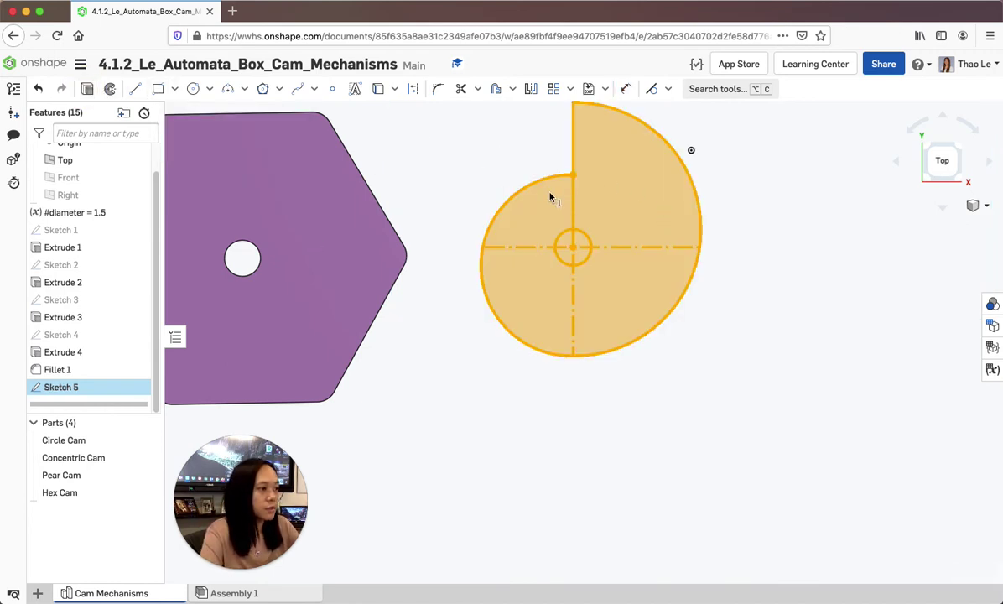
Step: Extrude the spiral cam profile around its centre hole as a new solid with a blind depth of 0.188 in
key("shift+e")
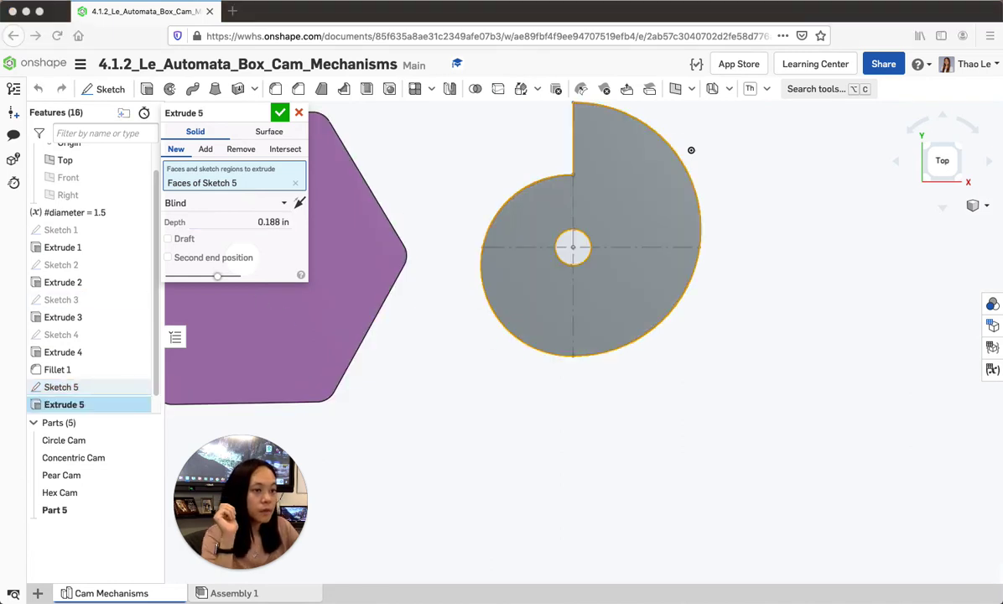
left_click(269, 223)
left_click(280, 113)
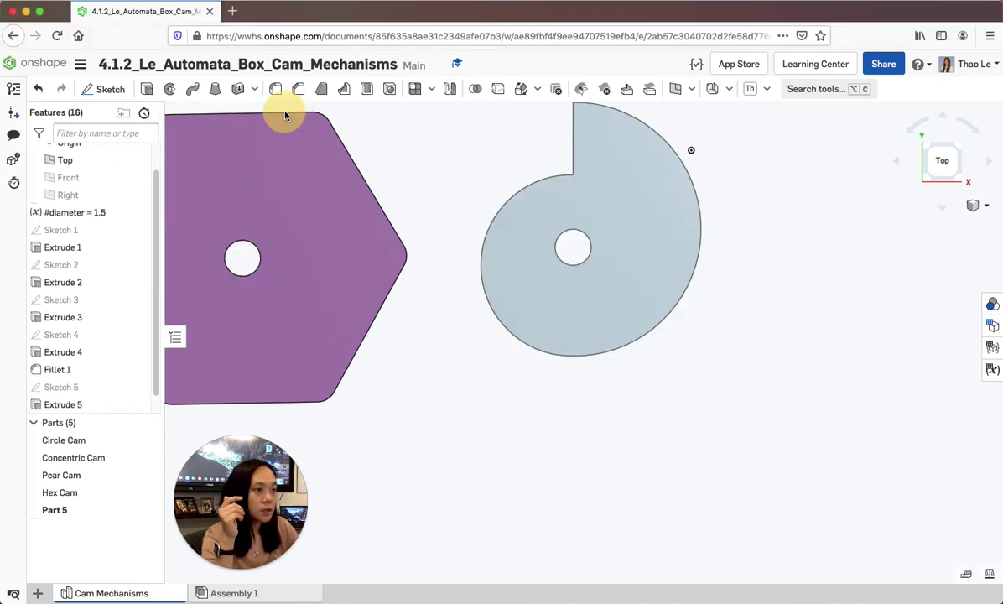
Step: Rename the newly extruded spiral part as Snail Cam
scroll(656, 289, "down", 3)
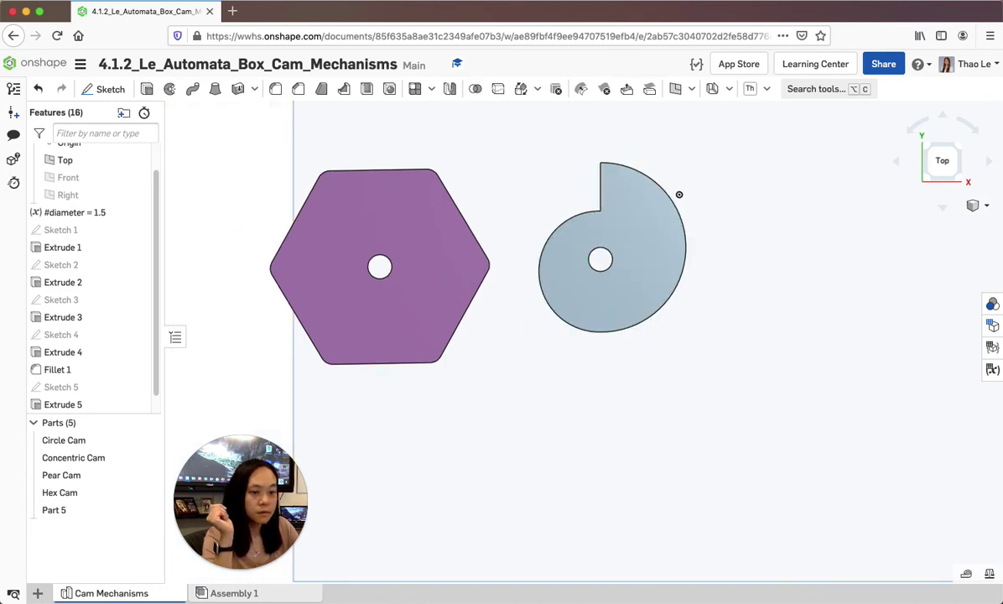
right_click(70, 512)
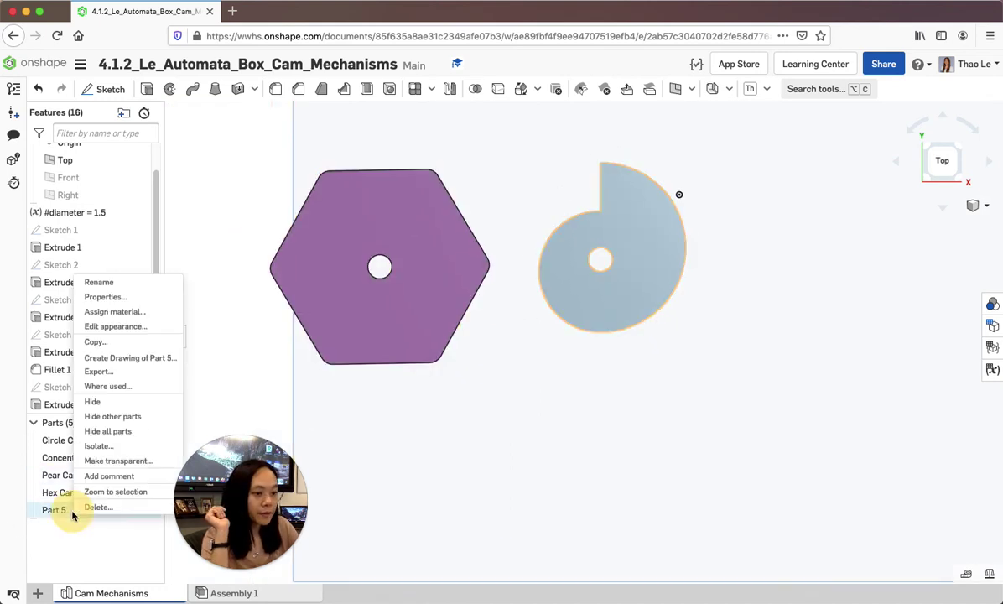
left_click(116, 283)
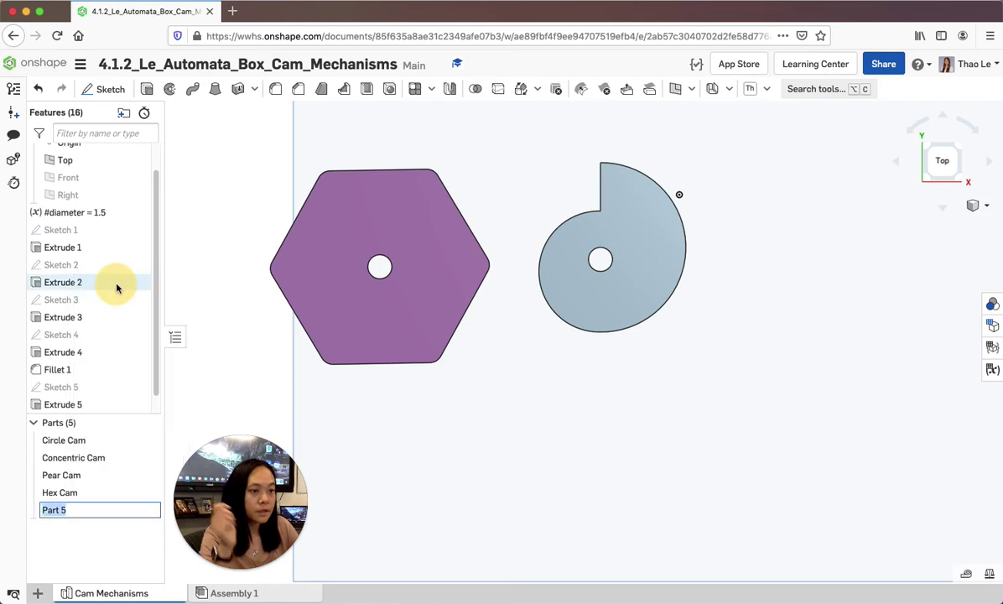
type("Snail Cam")
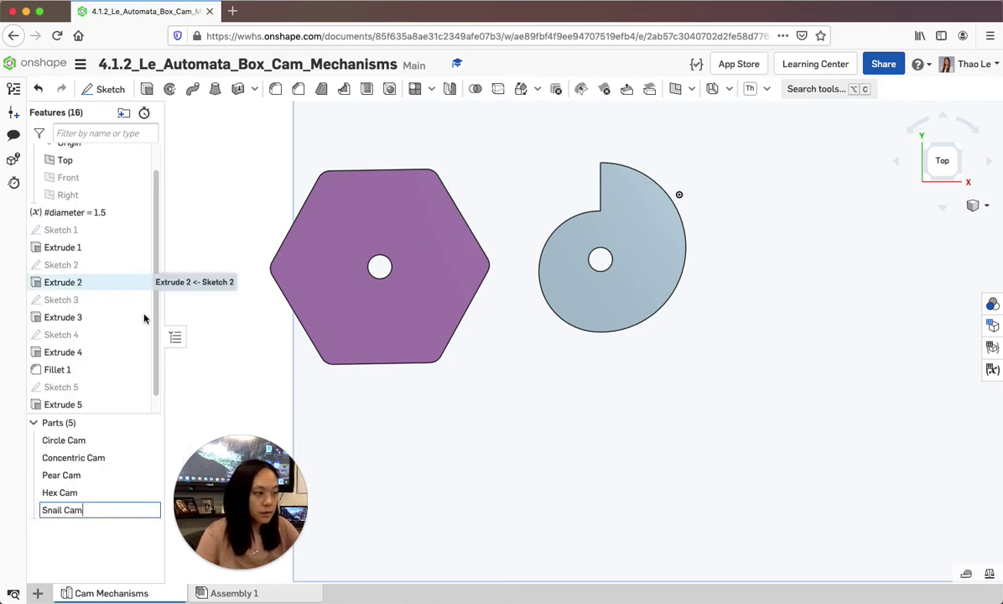
key("Return")
left_click(494, 453)
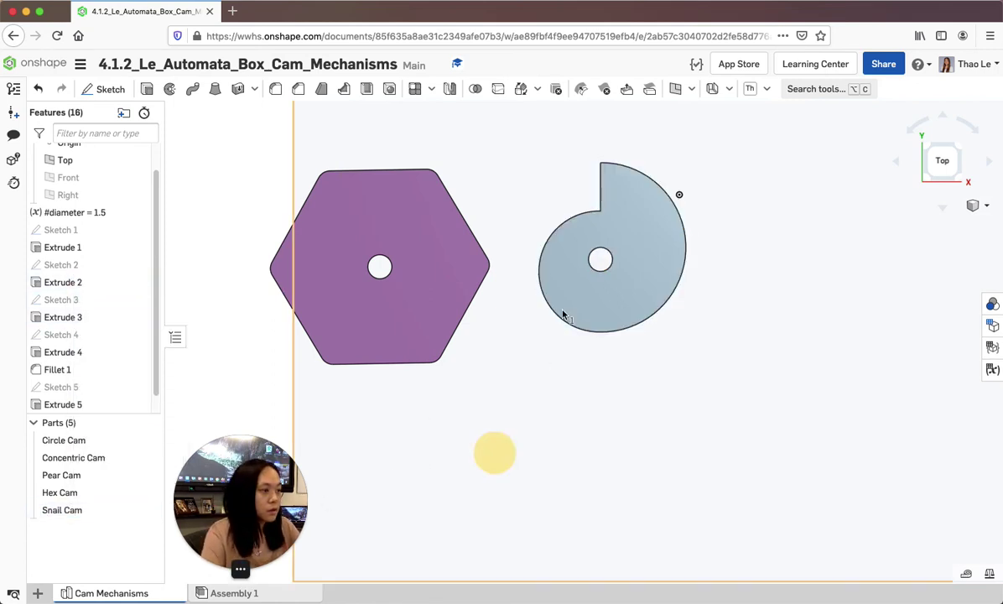
Step: Change the Snail Cam part's appearance to golden yellow
right_click(571, 299)
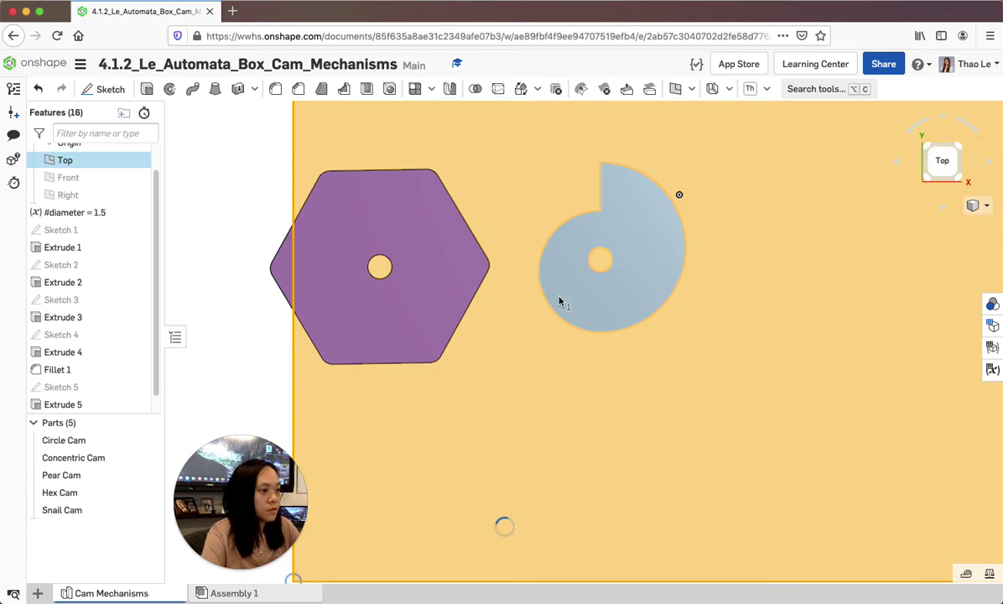
left_click(250, 287)
left_click(258, 396)
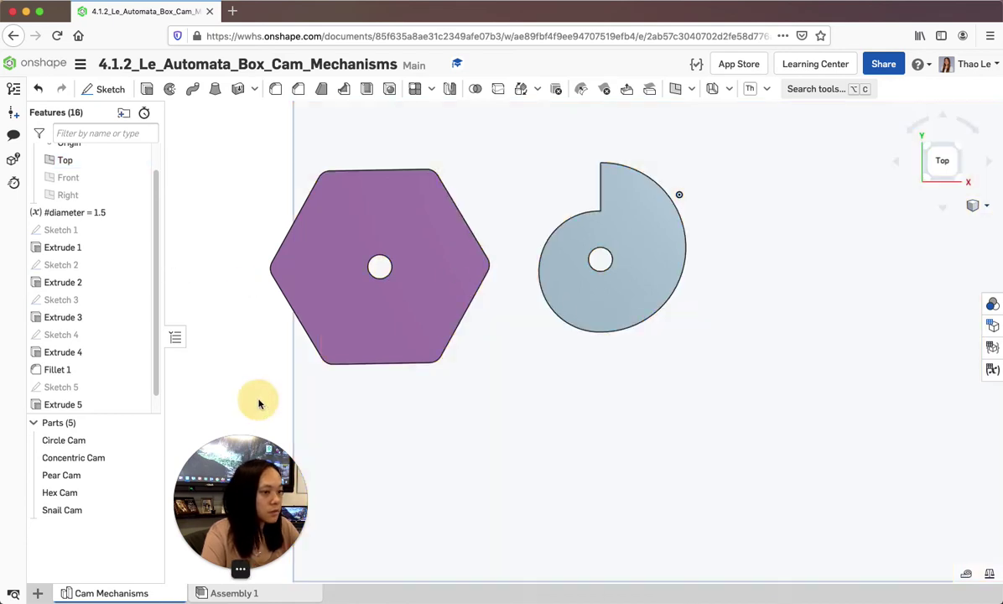
right_click(603, 300)
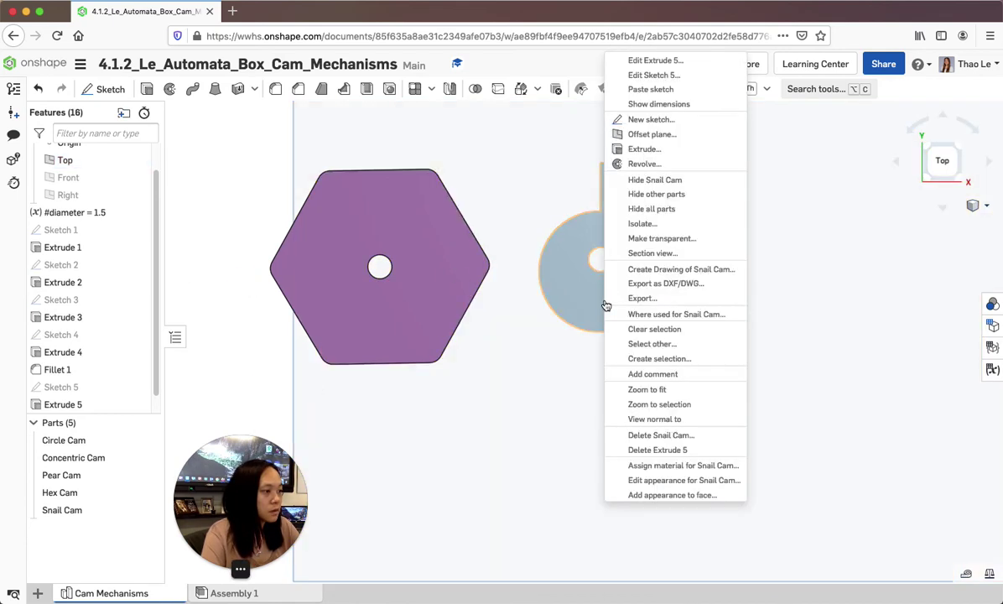
left_click(651, 482)
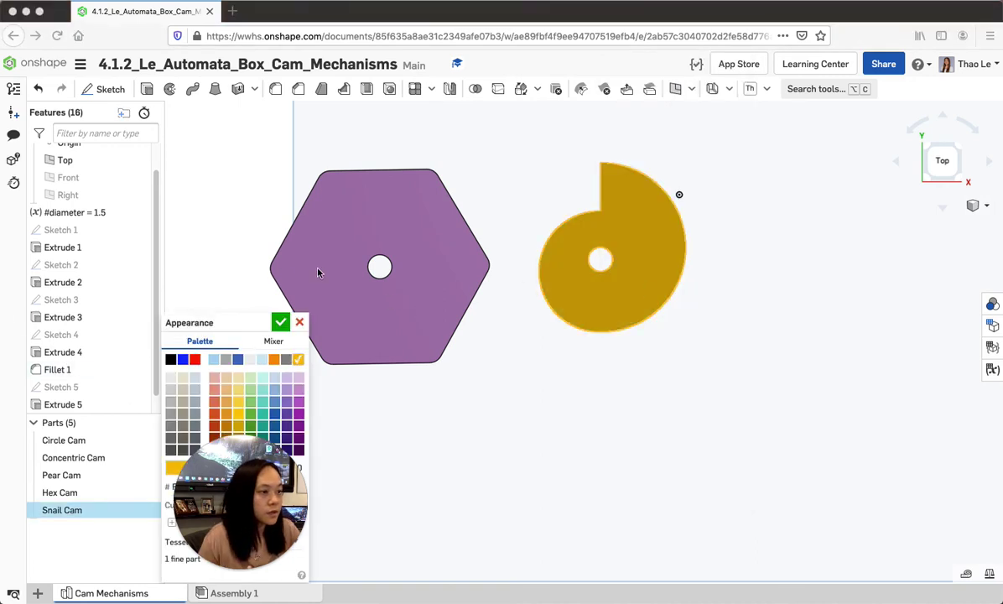
left_click(282, 322)
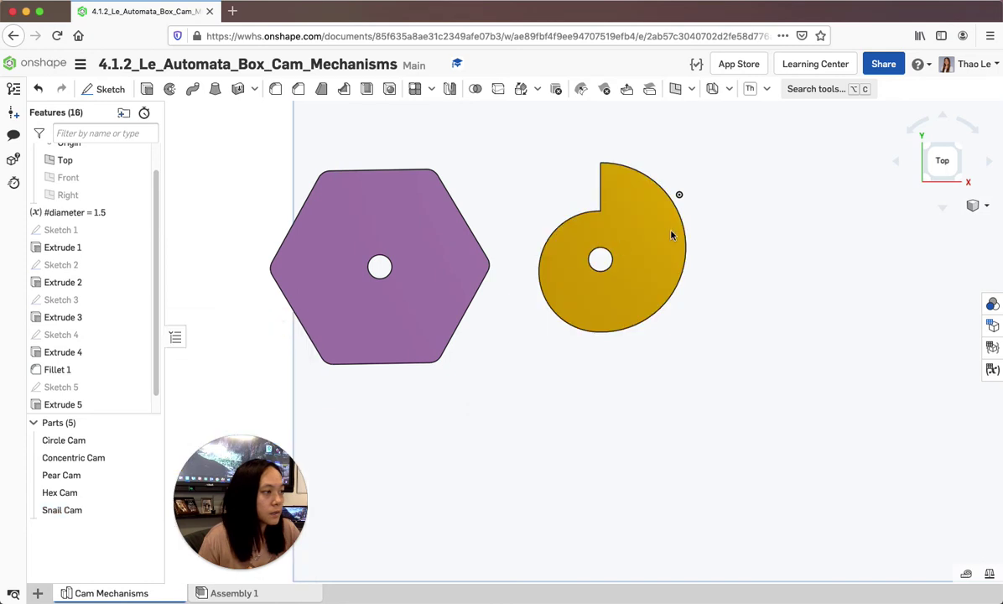
Step: Fillet the snail cam's inner corner edge, where the straight step meets the spiral, with a 0.1 in radius
right_click_drag(715, 296, 728, 304)
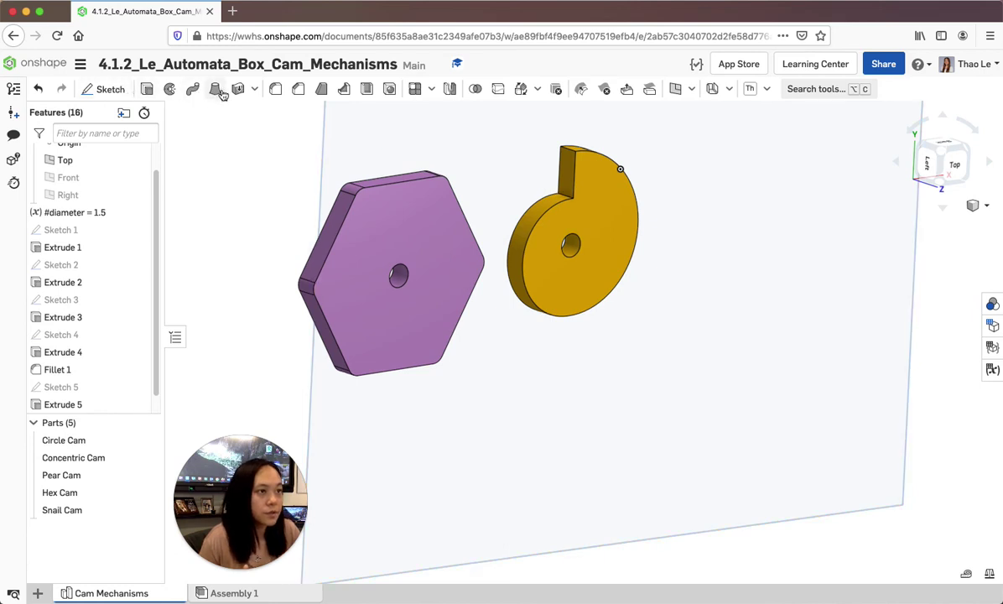
left_click(274, 92)
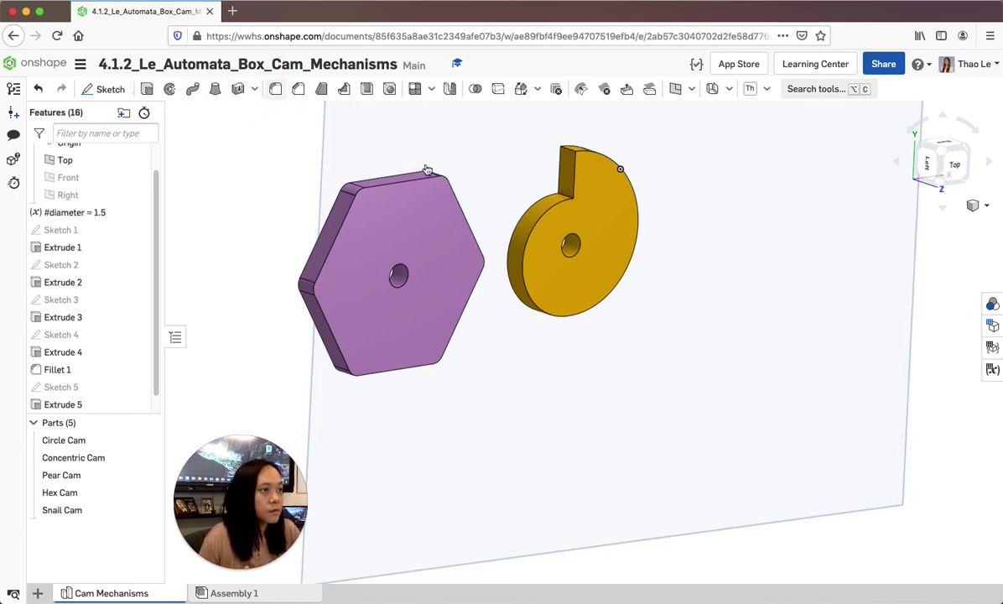
left_click(566, 199)
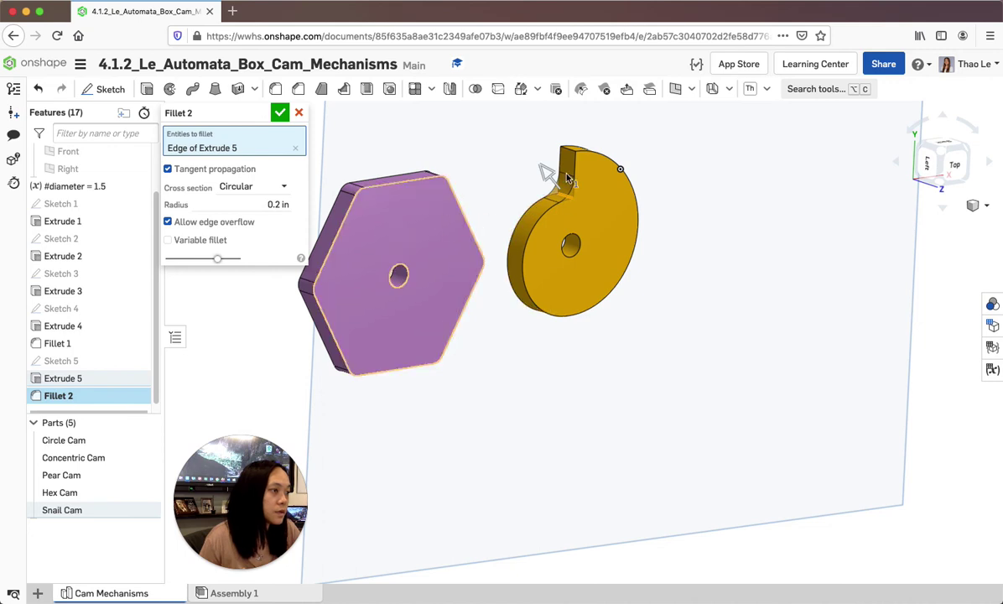
left_click(251, 204)
type(".1")
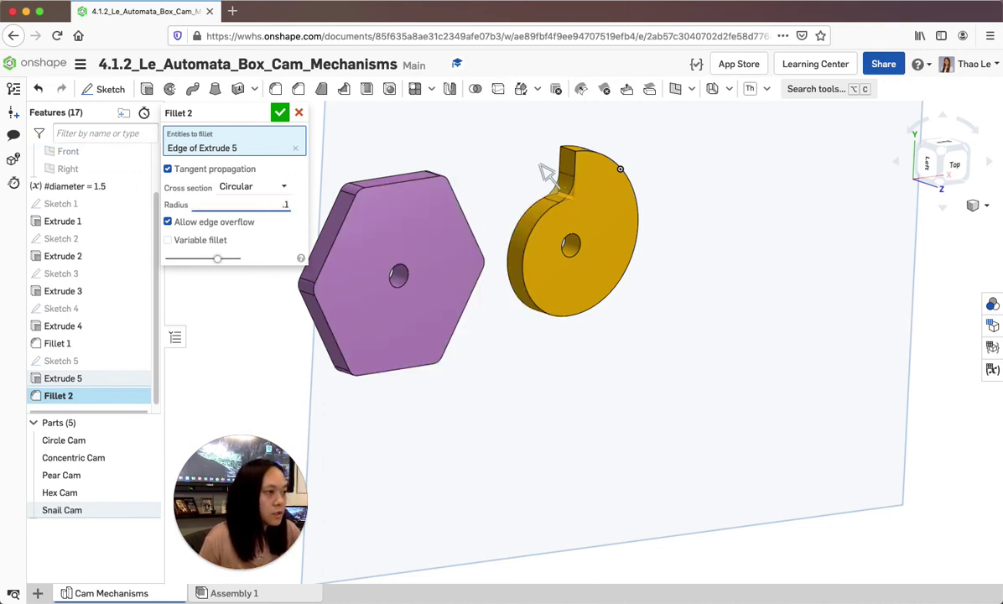
key("Return")
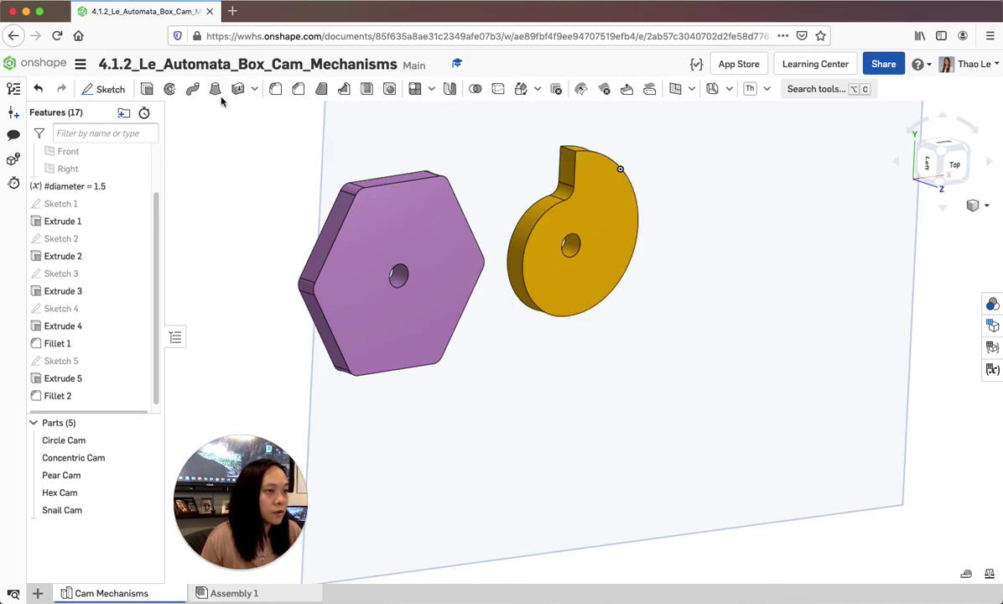
Step: Fillet the outer tip edge of the snail cam's step with a 0.1 in radius
left_click(275, 89)
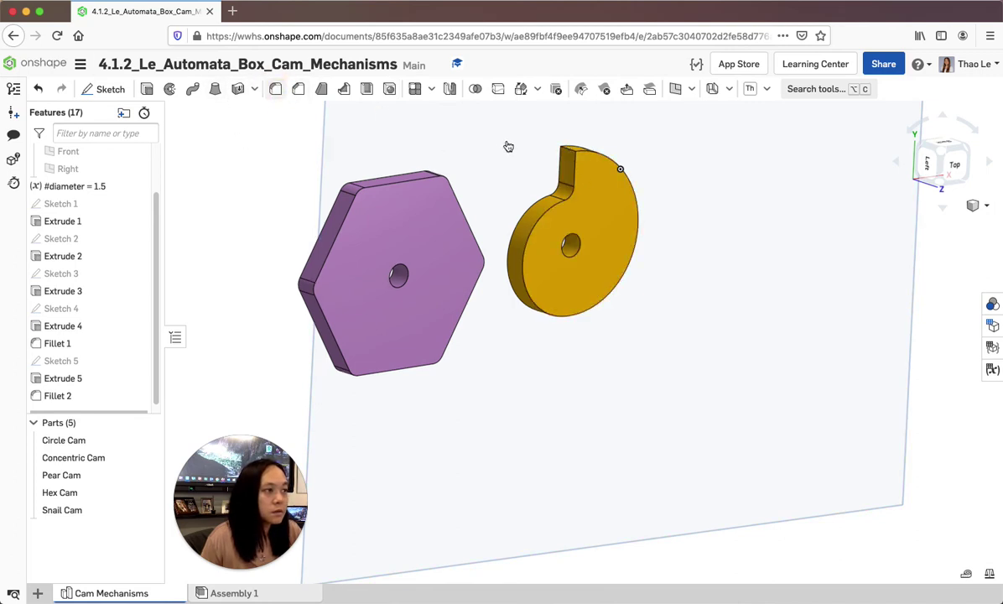
left_click(565, 154)
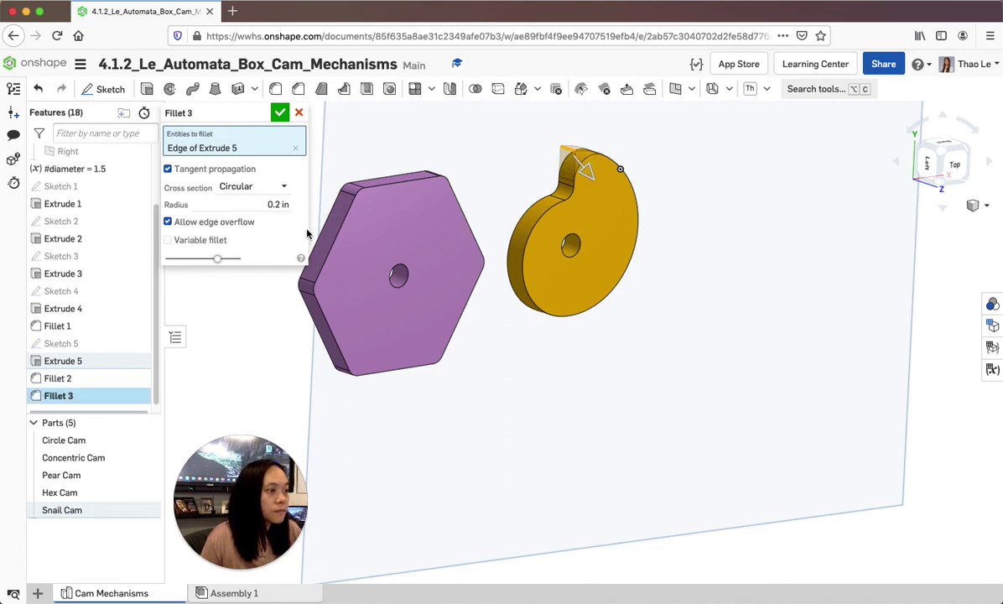
left_click(277, 204)
type(".1")
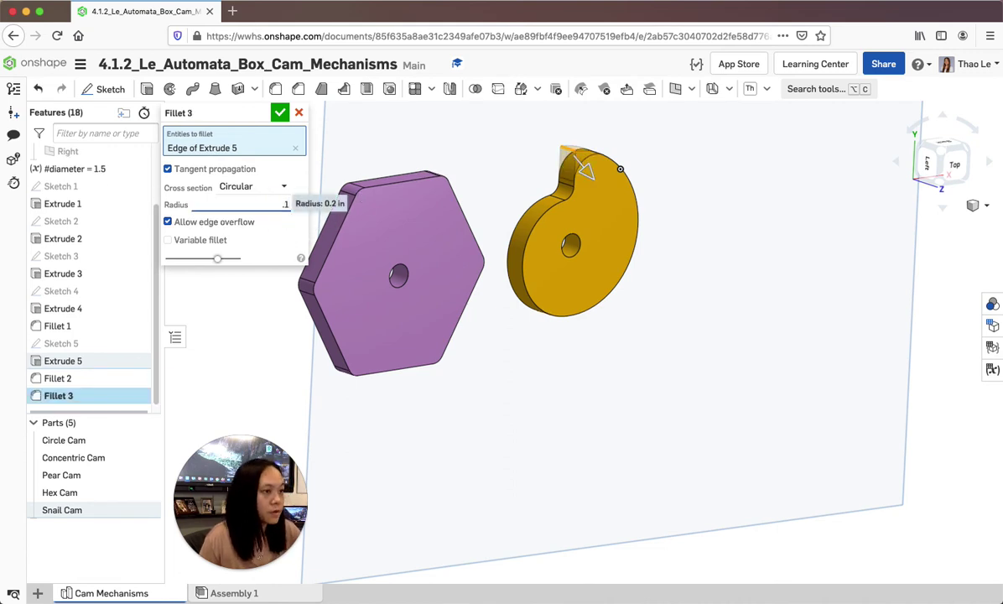
key("Return")
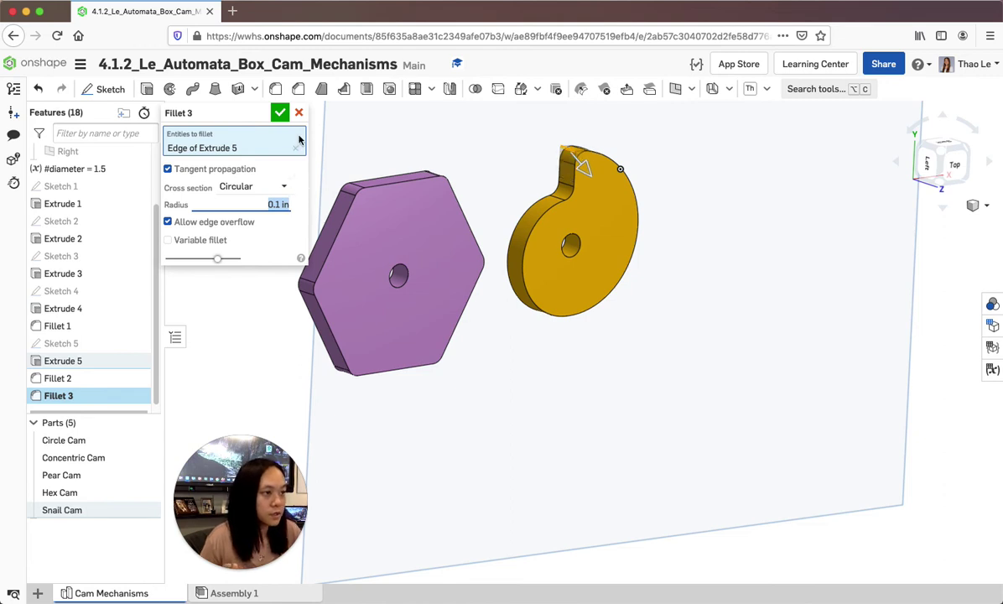
left_click(280, 112)
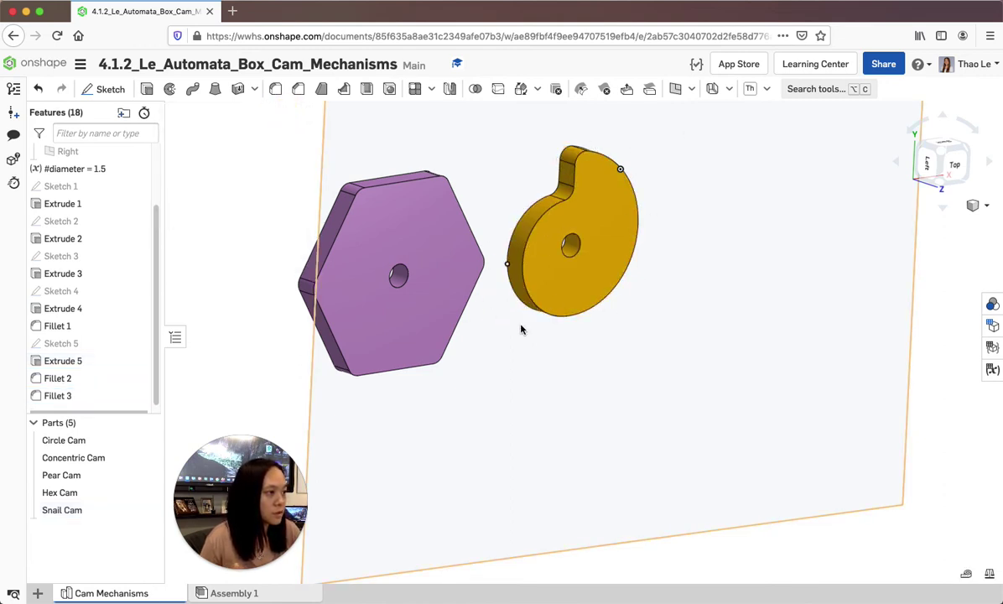
Step: In a new Top-plane sketch, draw two overlapping circles about 0.88 in in diameter side by side, below the pear cam
key("n")
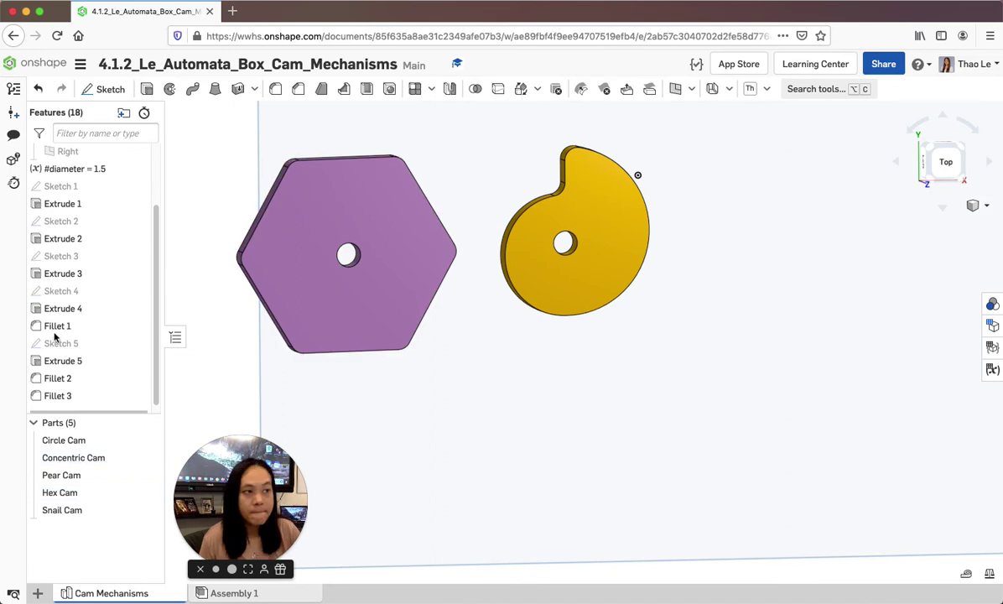
key("shift+5")
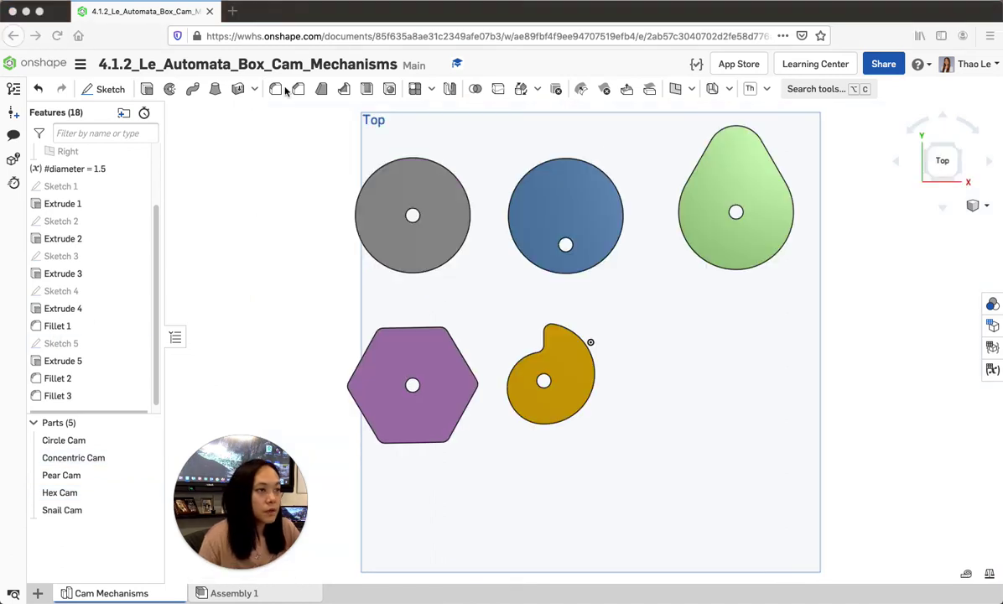
left_click(102, 89)
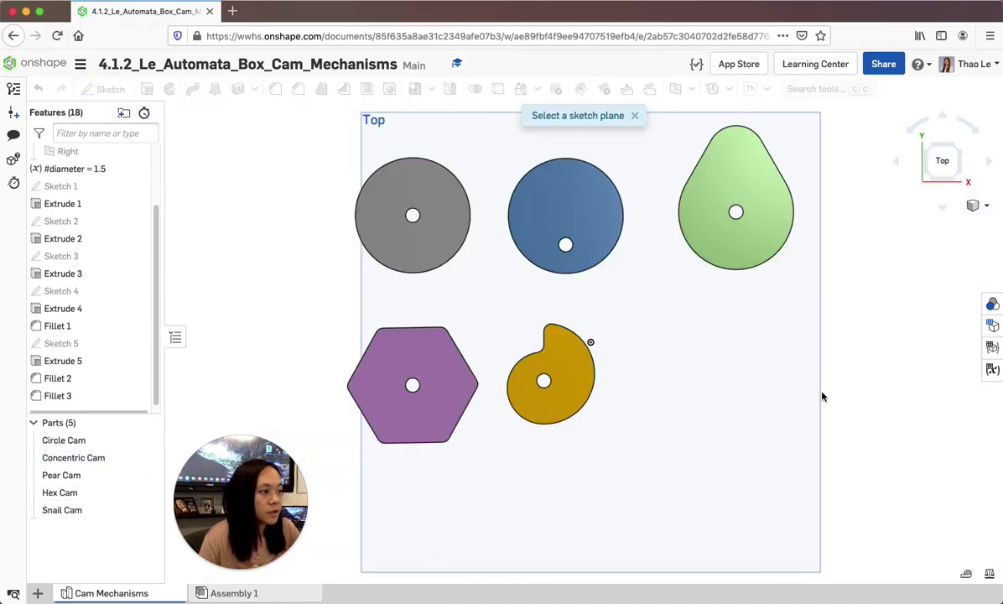
left_click(642, 341)
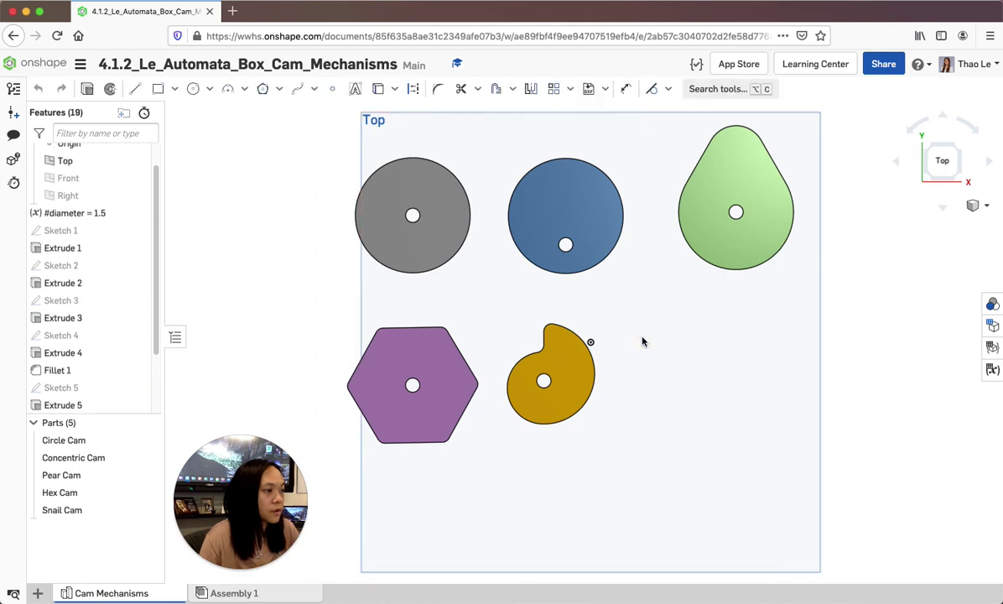
left_click(193, 89)
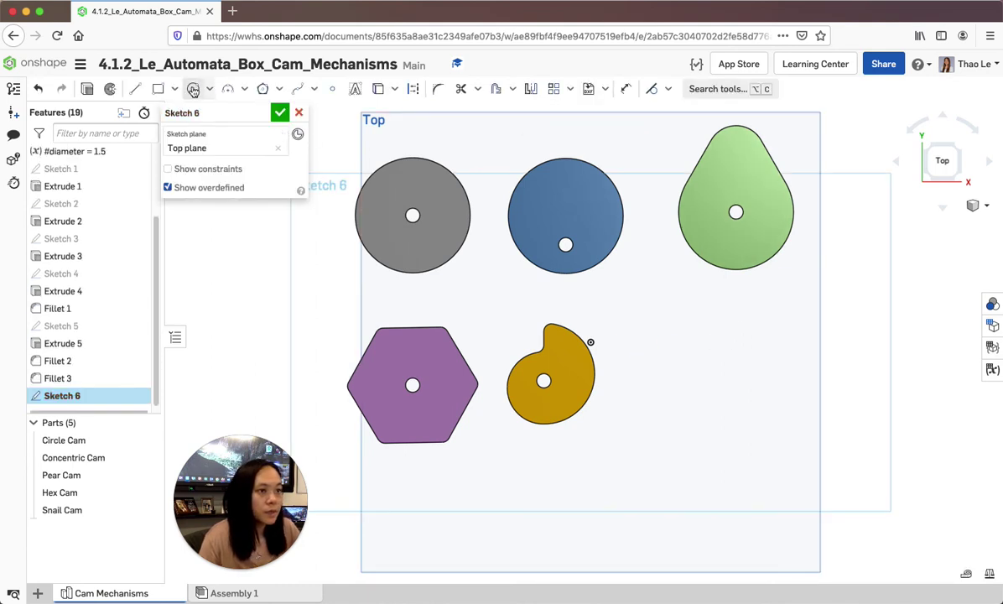
scroll(706, 329, "up", 1)
scroll(705, 329, "up", 2)
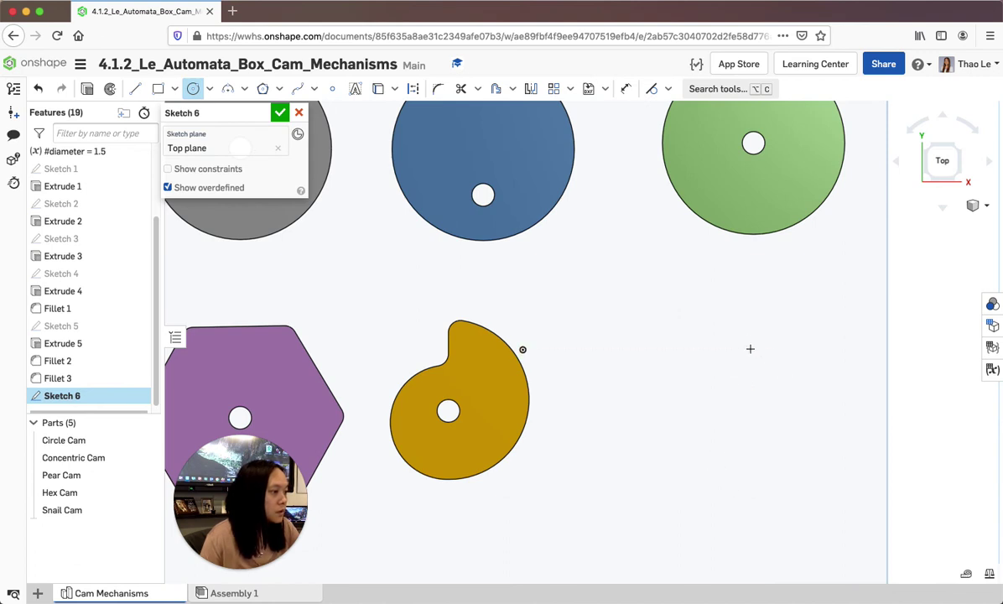
left_click(772, 349)
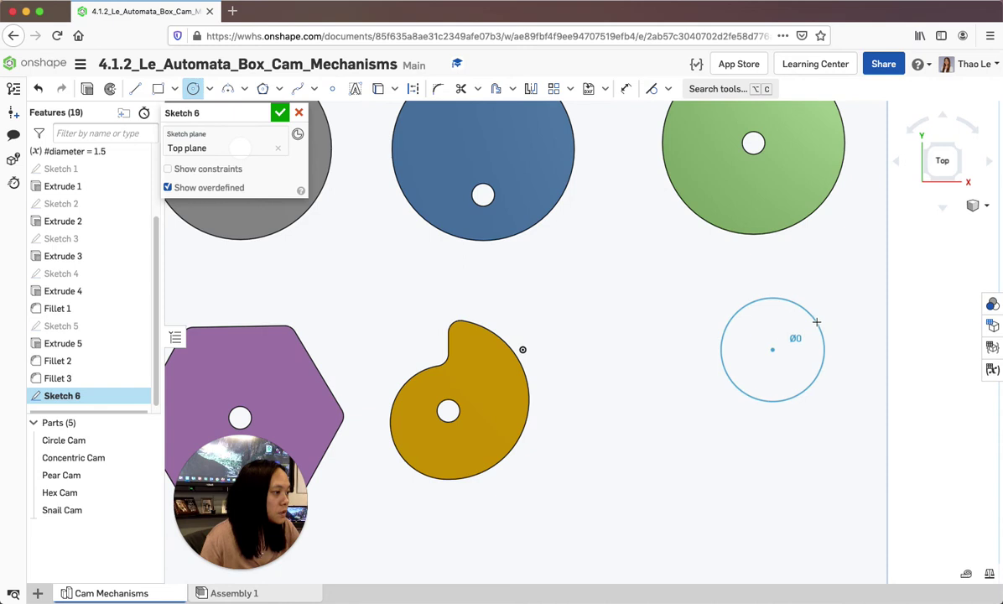
left_click(816, 323)
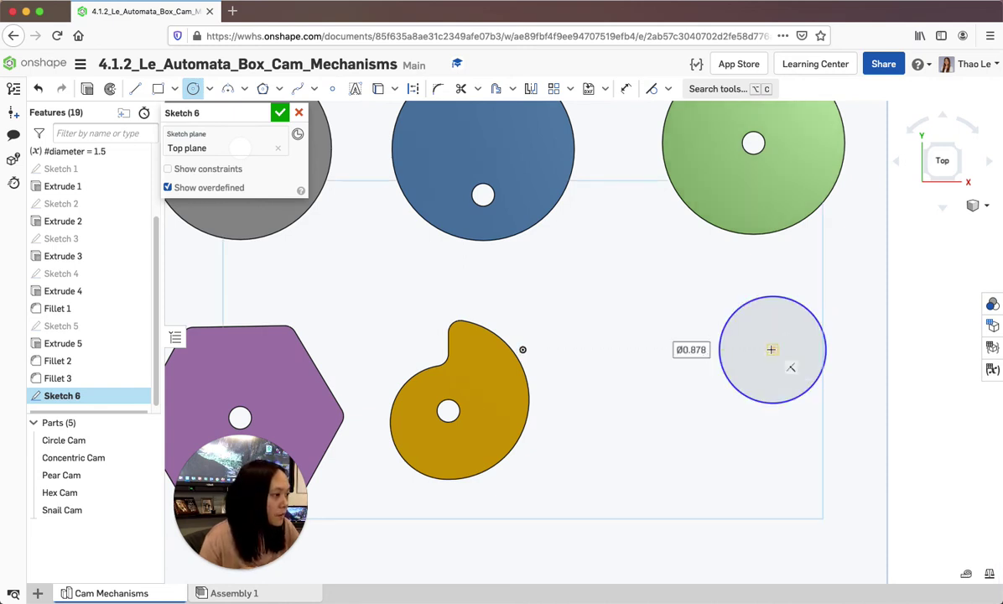
left_click(703, 349)
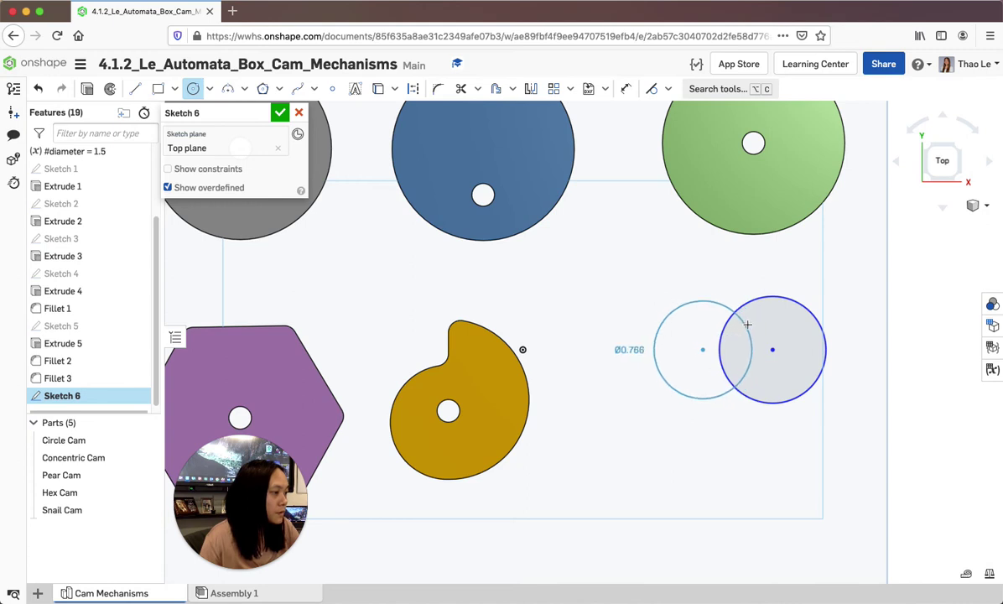
left_click(745, 333)
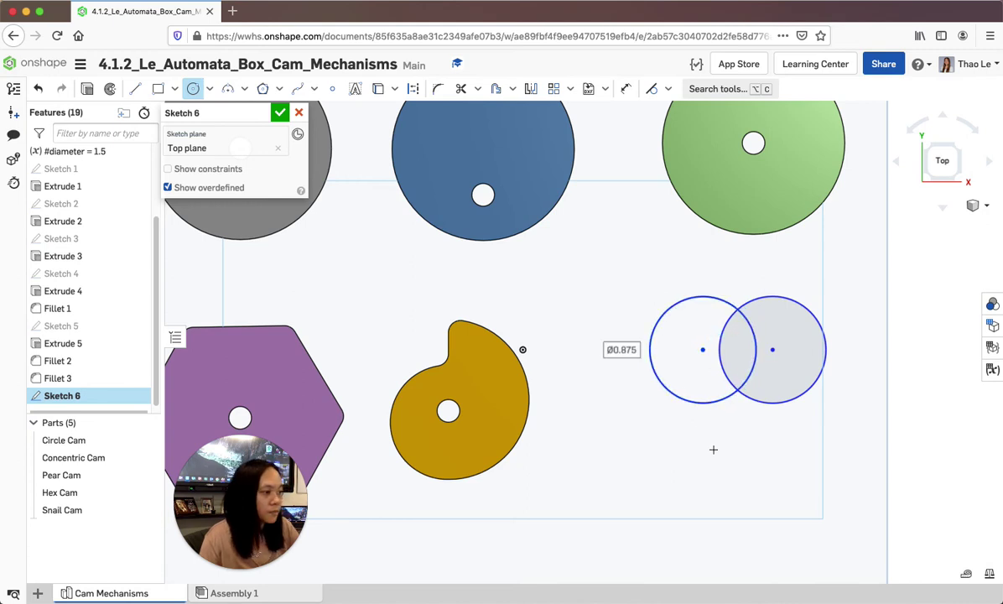
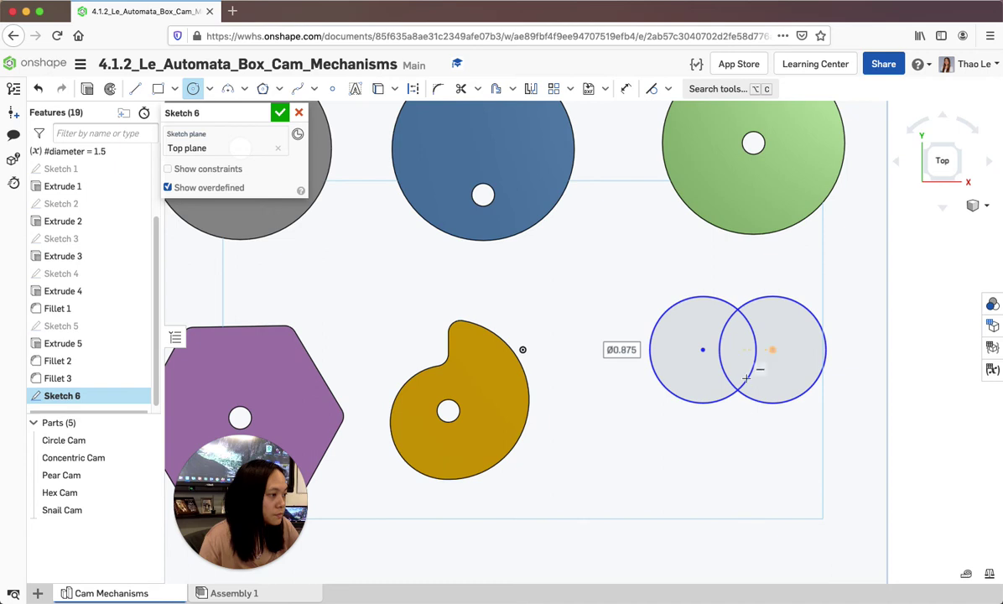
Step: Draw a circle about 0.31 in in diameter below the overlapping pair and a construction circle about 2.1 in in diameter around all three
left_click(740, 460)
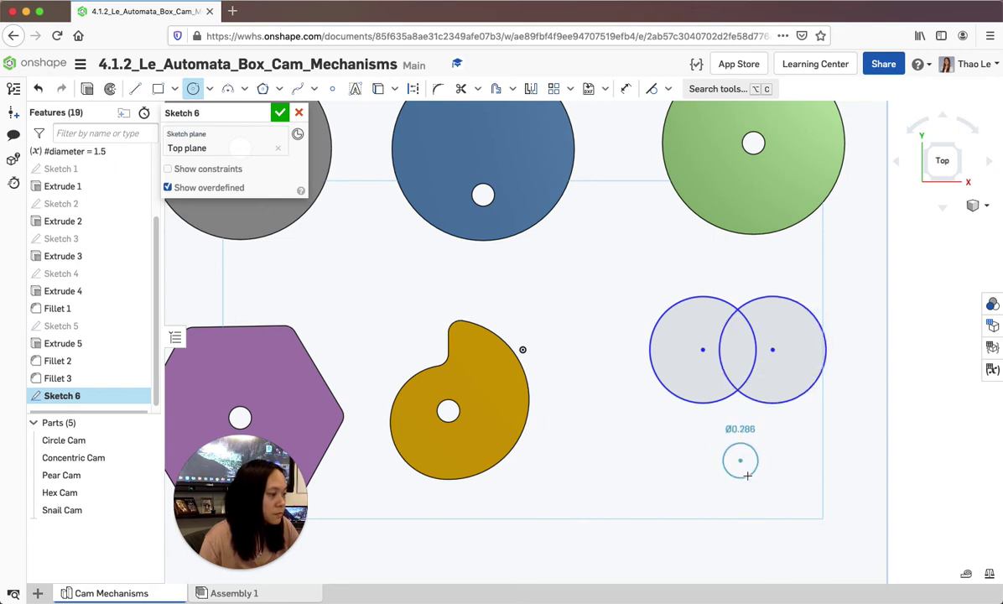
left_click(748, 477)
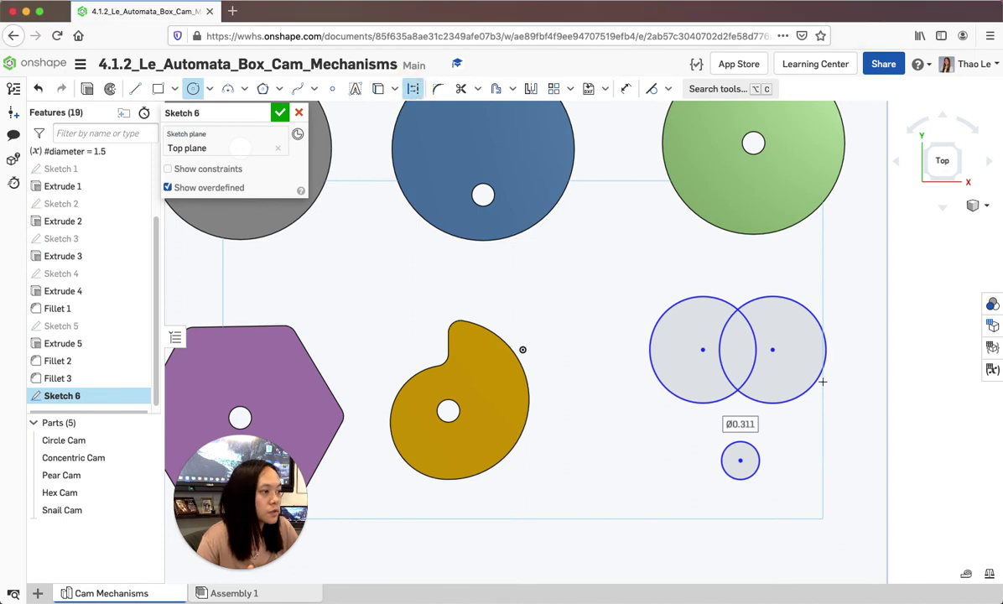
left_click(739, 401)
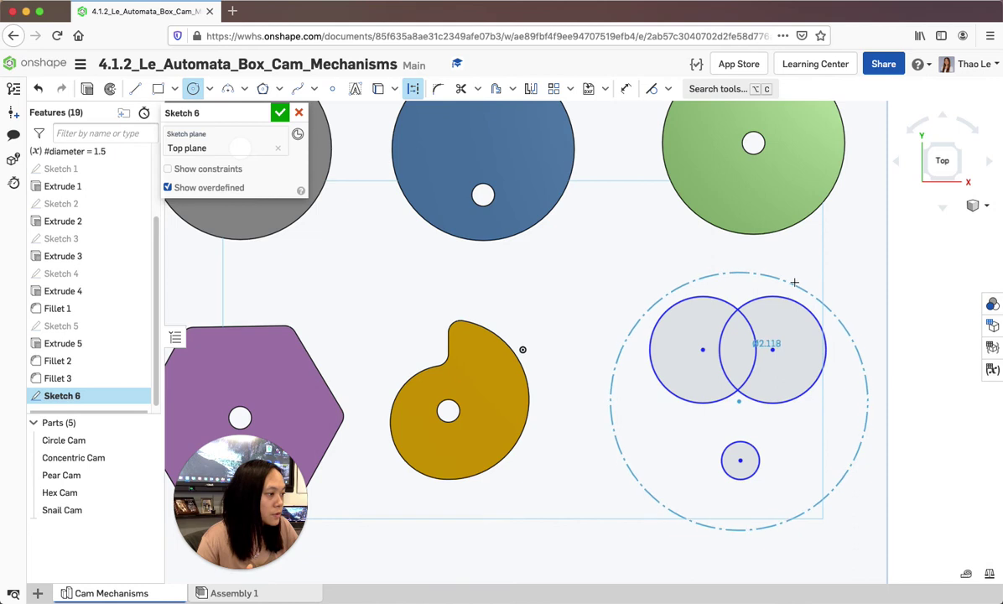
left_click(797, 280)
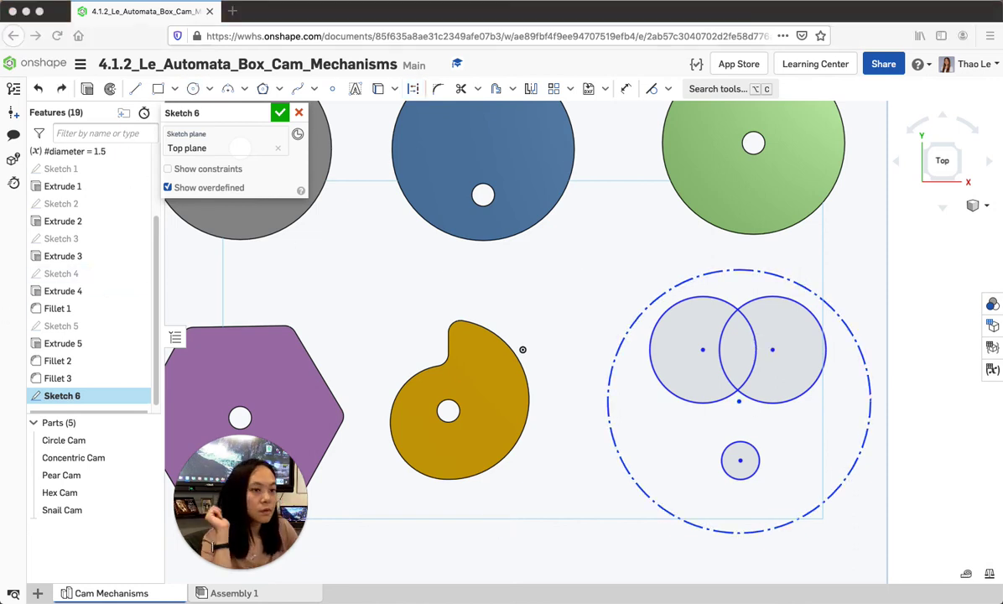
Step: Make the two overlapping circles and the small circle tangent to the large construction circle, with the small one at its lower edge
left_click(654, 92)
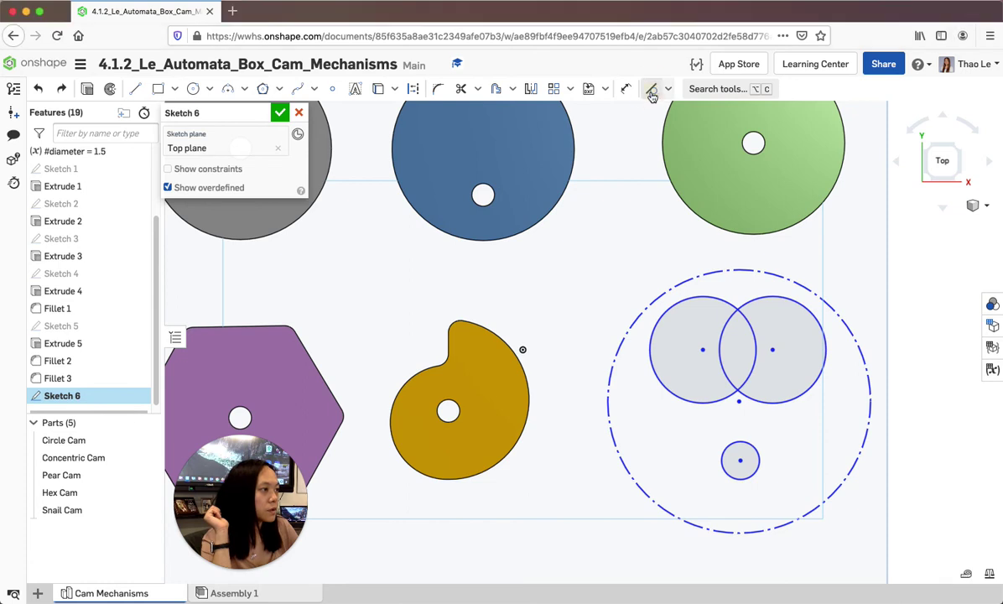
left_click(652, 89)
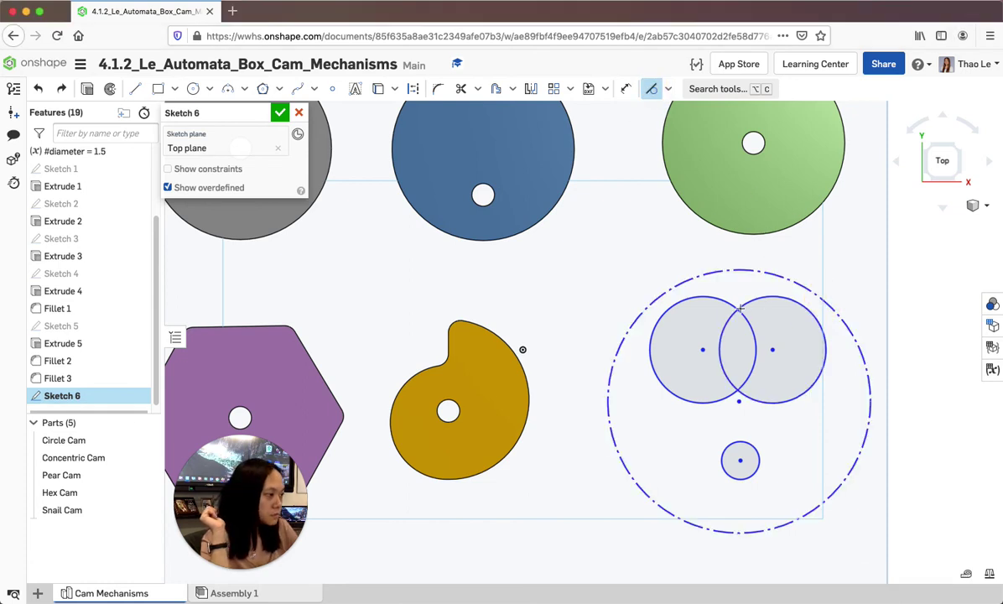
left_click(657, 309)
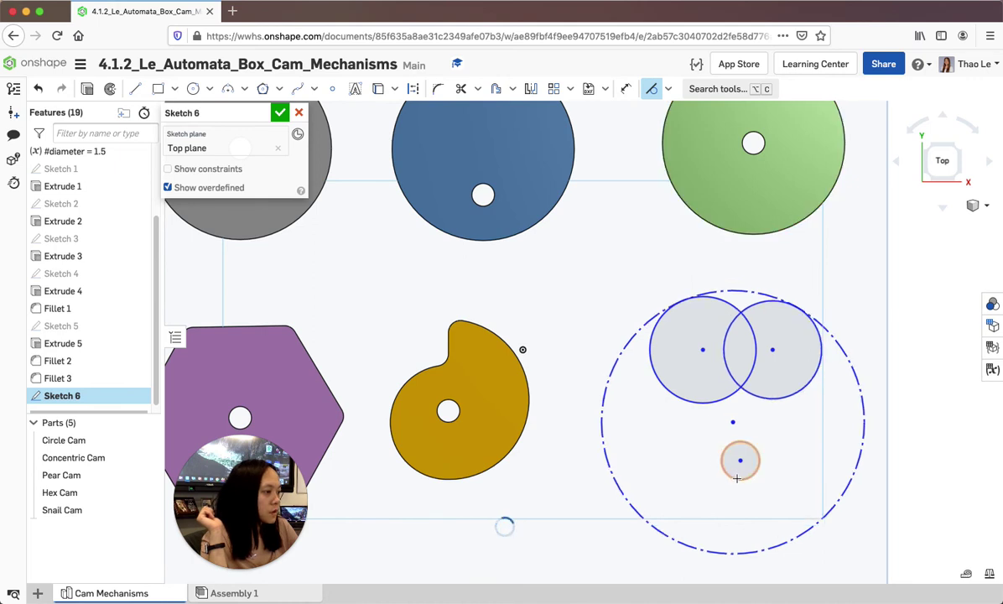
left_click(735, 551)
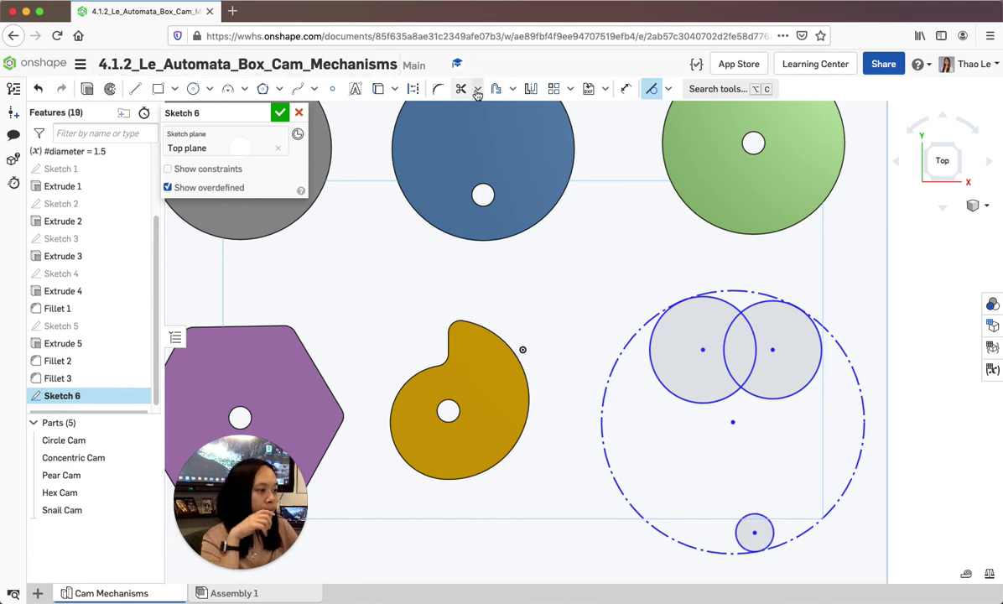
Step: Draw two lines, about 1.5 in and 1.64 in long, joining the outer sides of the overlapping circles to the small lower circle
left_click(135, 91)
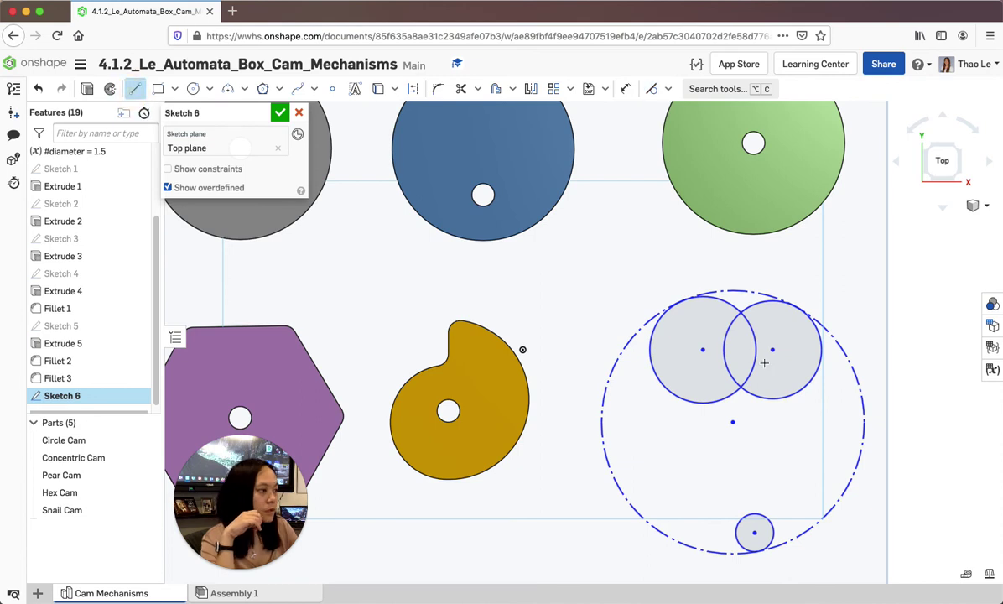
left_click(819, 362)
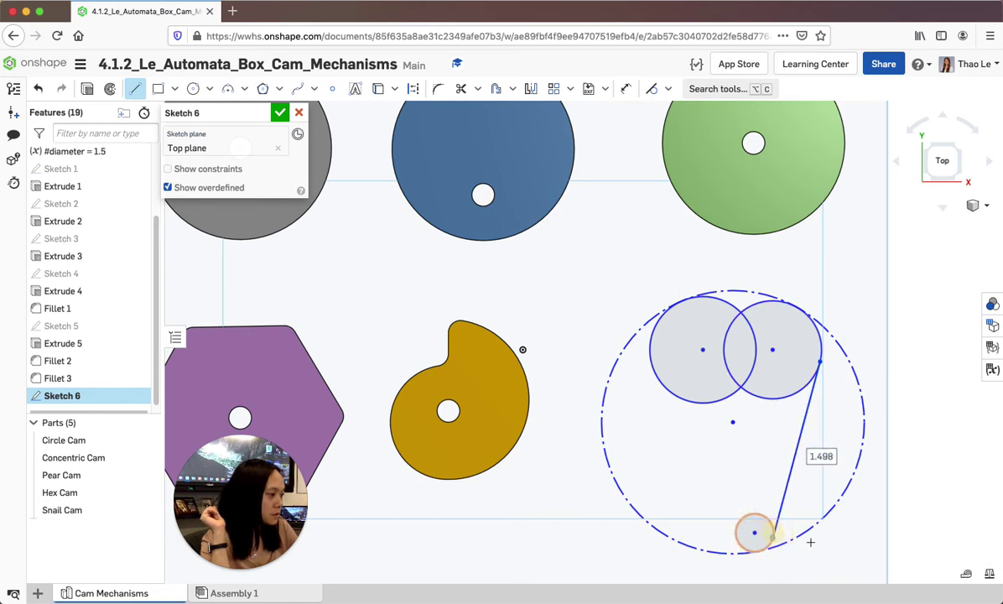
left_click(773, 532)
key("Escape")
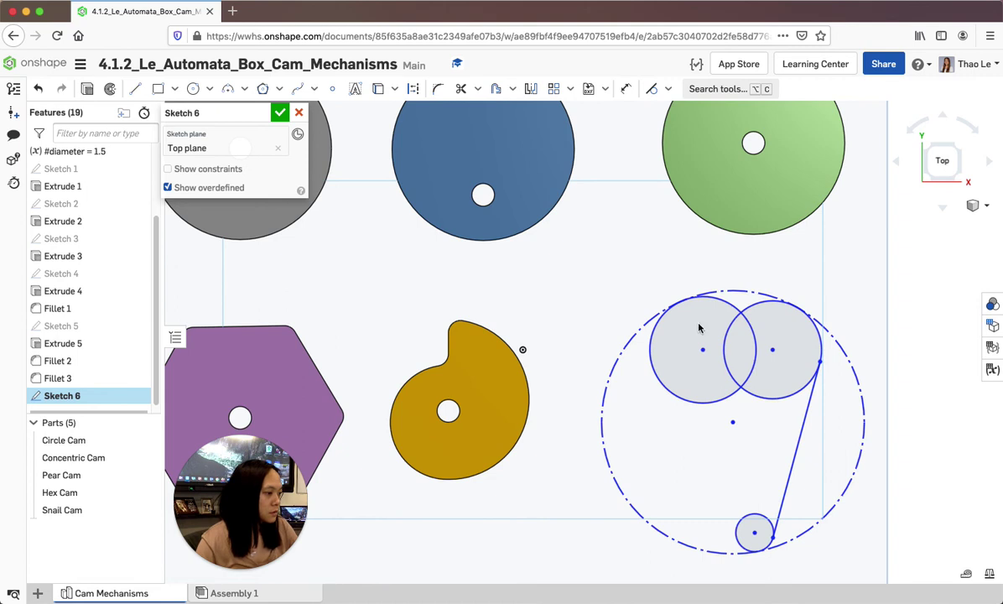
left_click(135, 89)
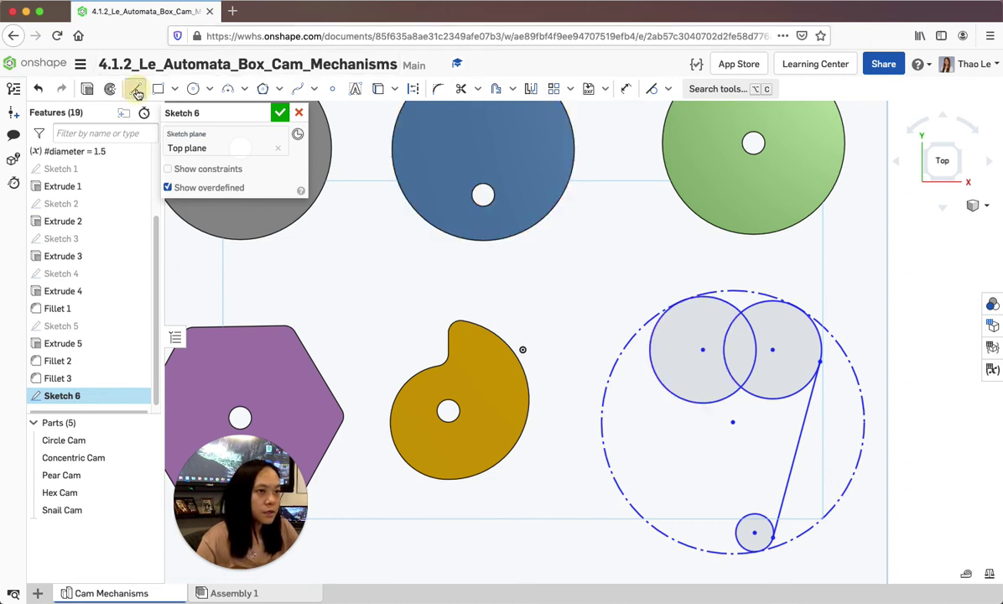
left_click(650, 359)
left_click(736, 538)
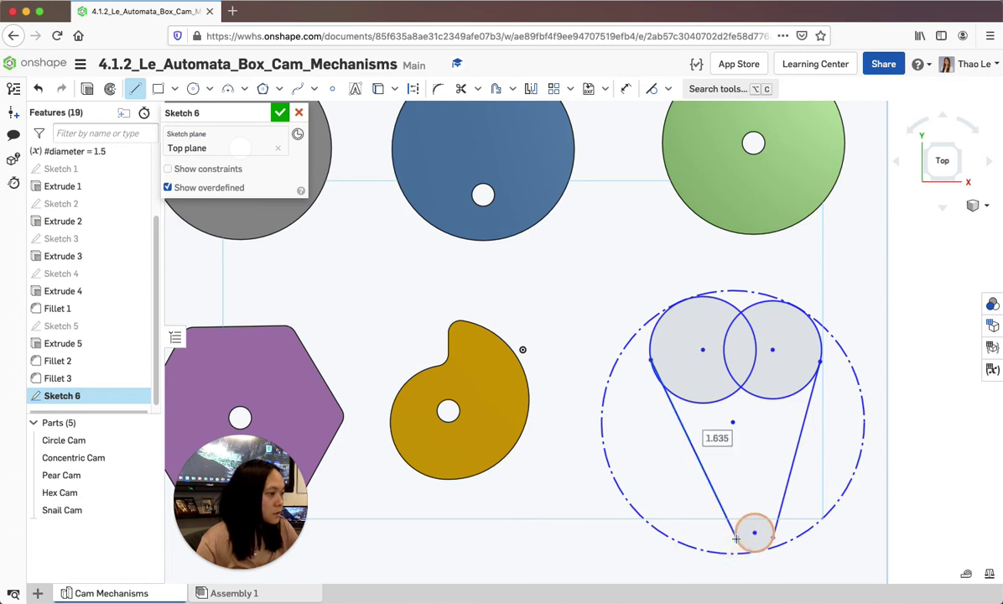
Step: Make both side lines tangent to their upper circles and to the small lower circle
left_click(651, 88)
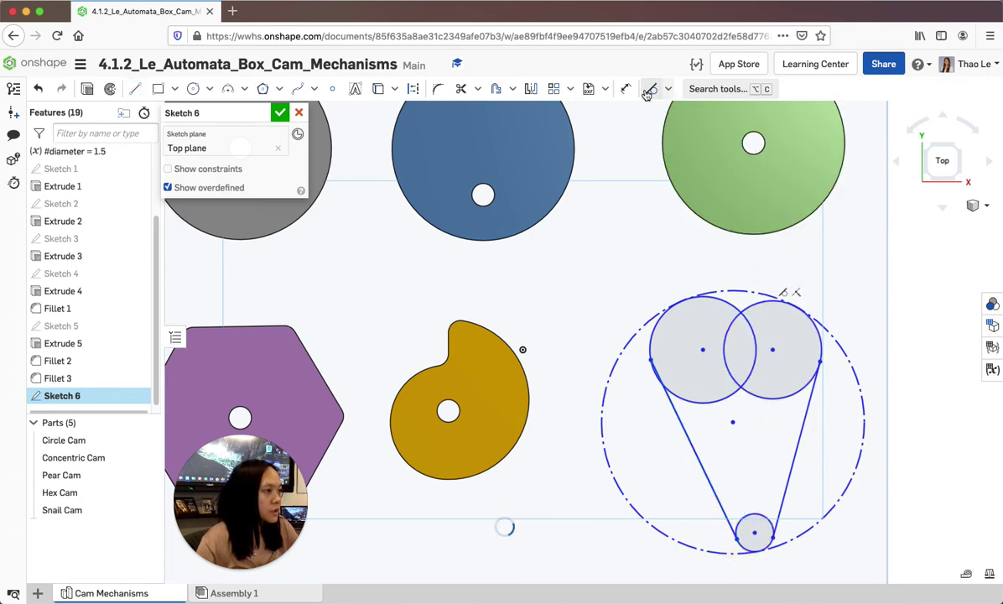
left_click(796, 447)
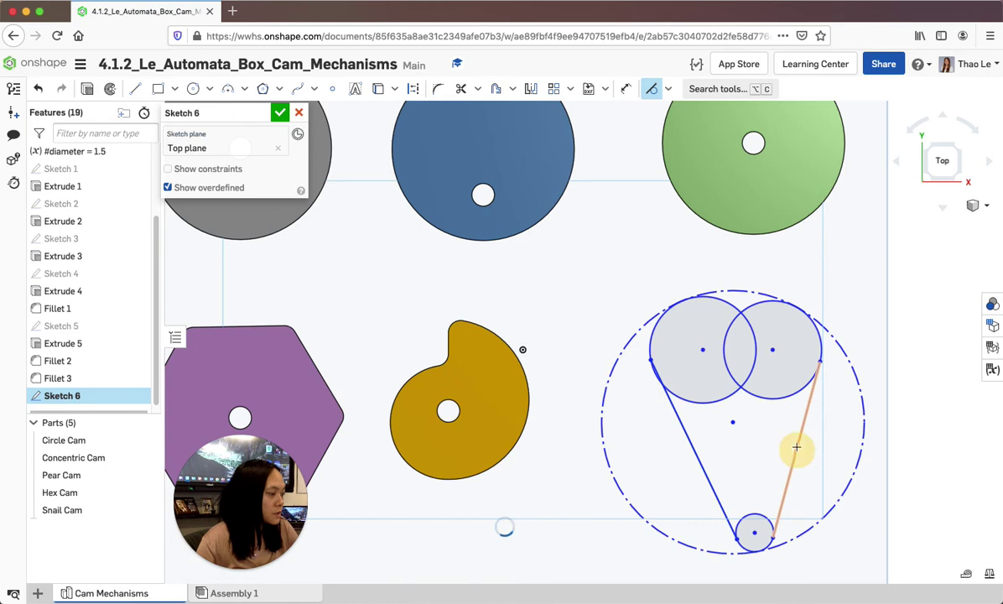
left_click(796, 392)
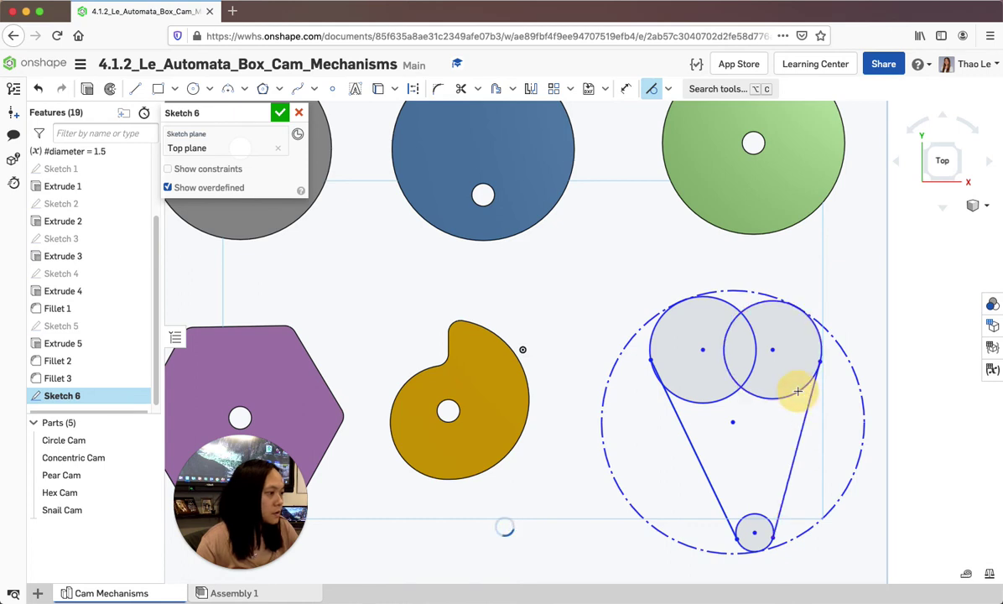
left_click(775, 524)
left_click(766, 519)
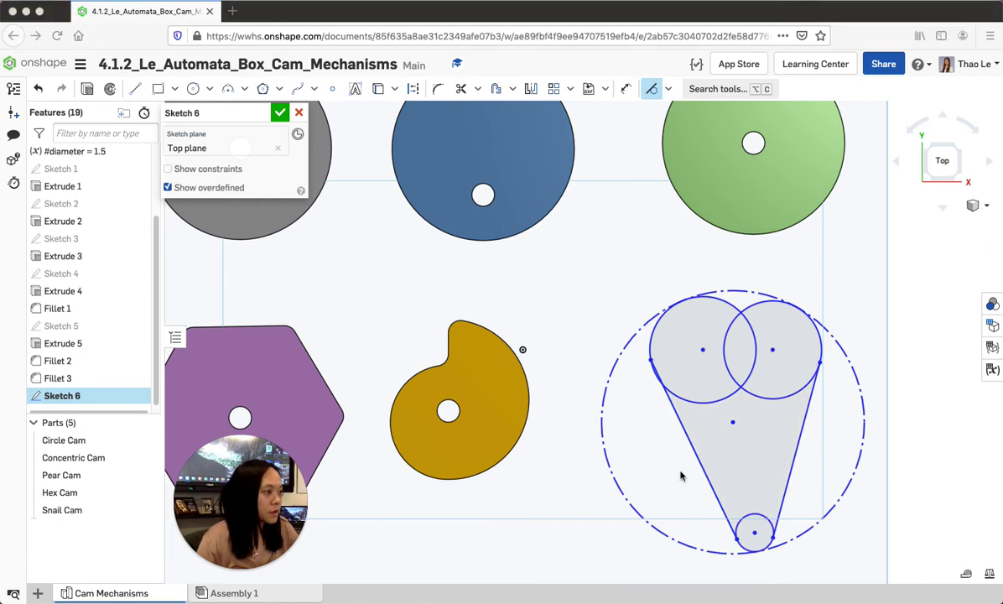
left_click(741, 525)
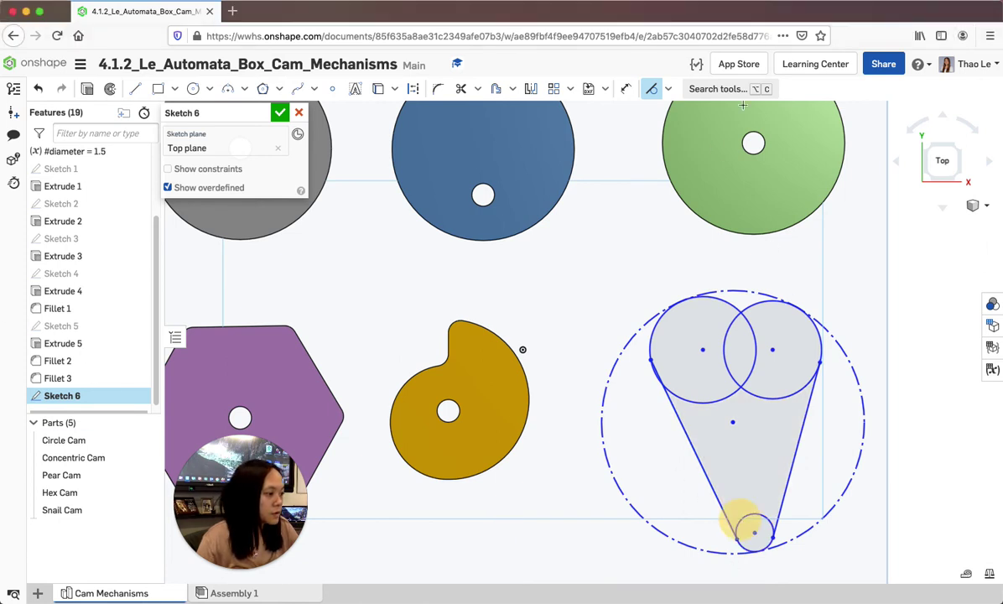
left_click(652, 90)
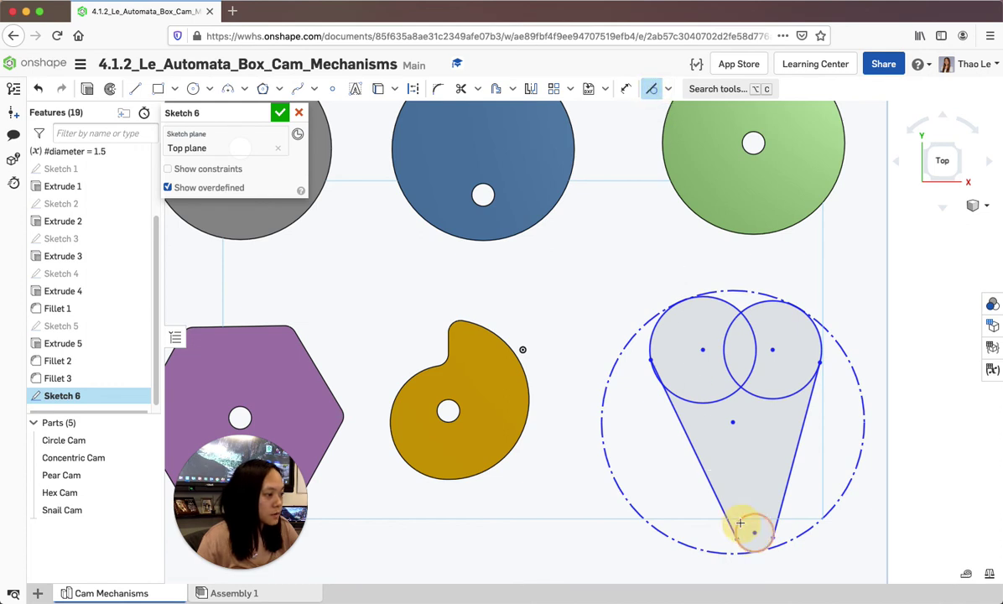
left_click(712, 488)
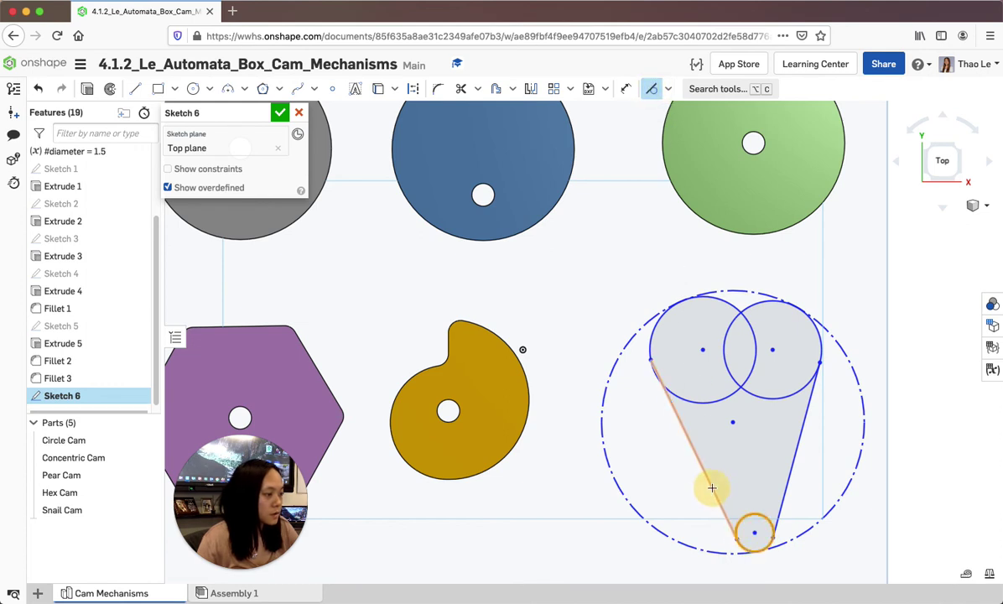
left_click(655, 327)
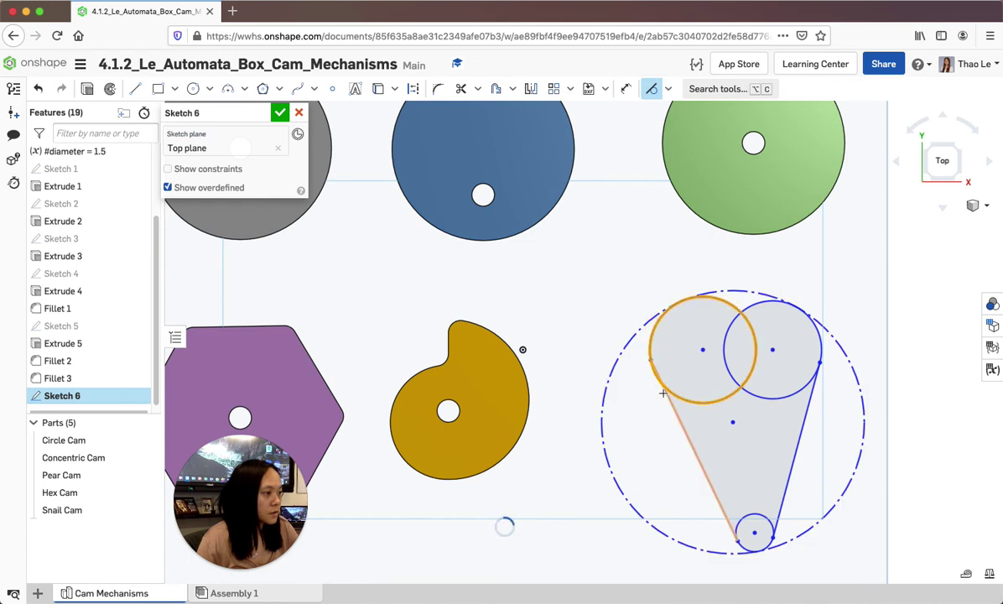
left_click(666, 394)
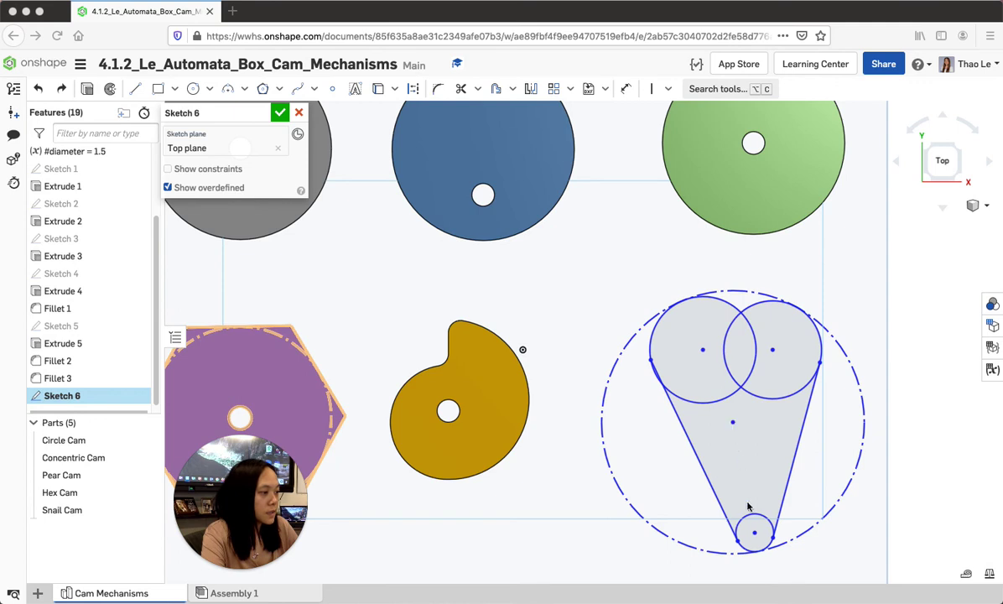
Step: Align the small lower circle's centre vertically with the construction circle's centre, and draw a circle about 0.31 in in diameter at the latter
left_click(652, 89)
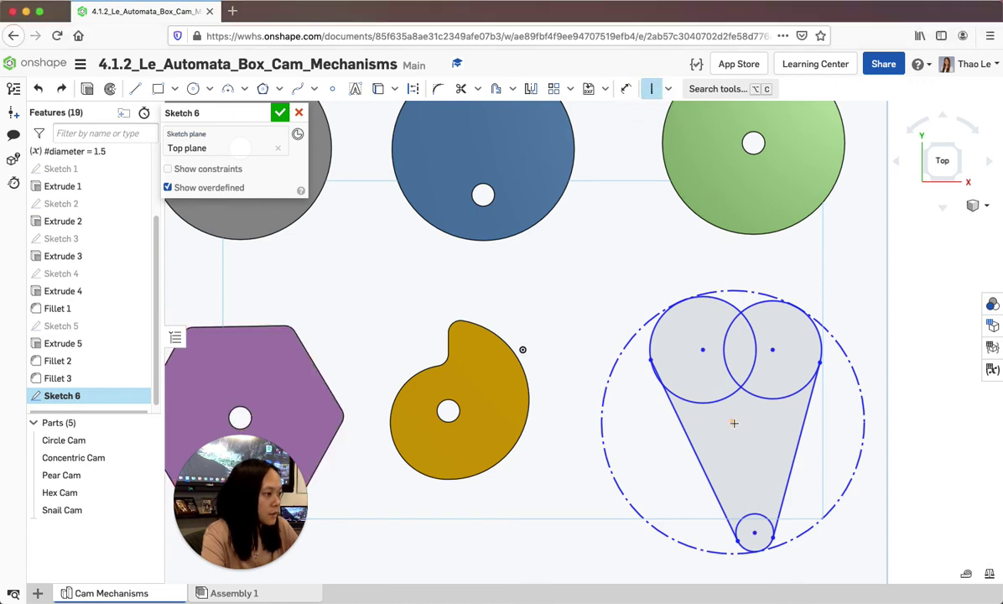
left_click(753, 533)
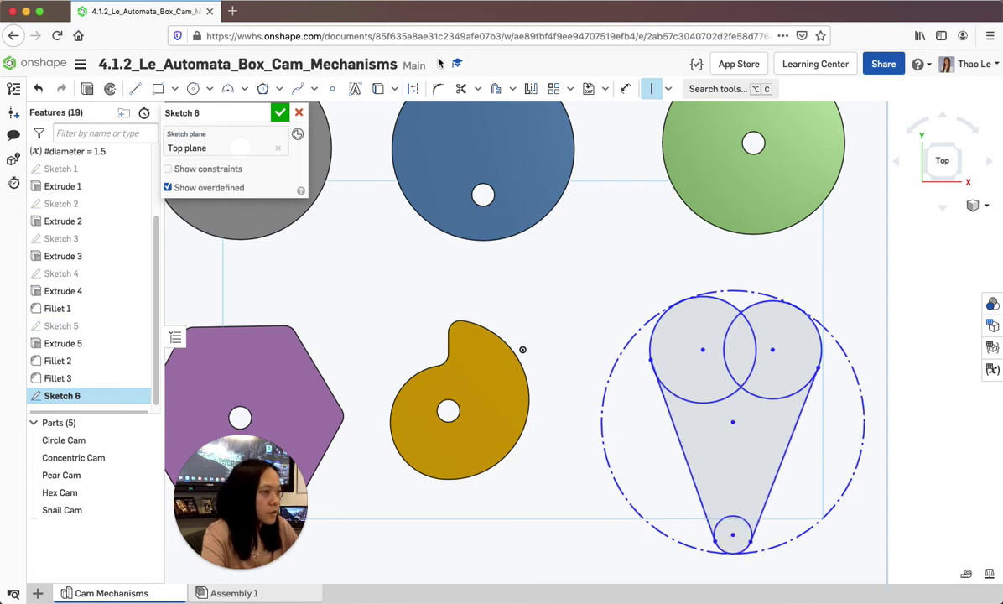
left_click(193, 88)
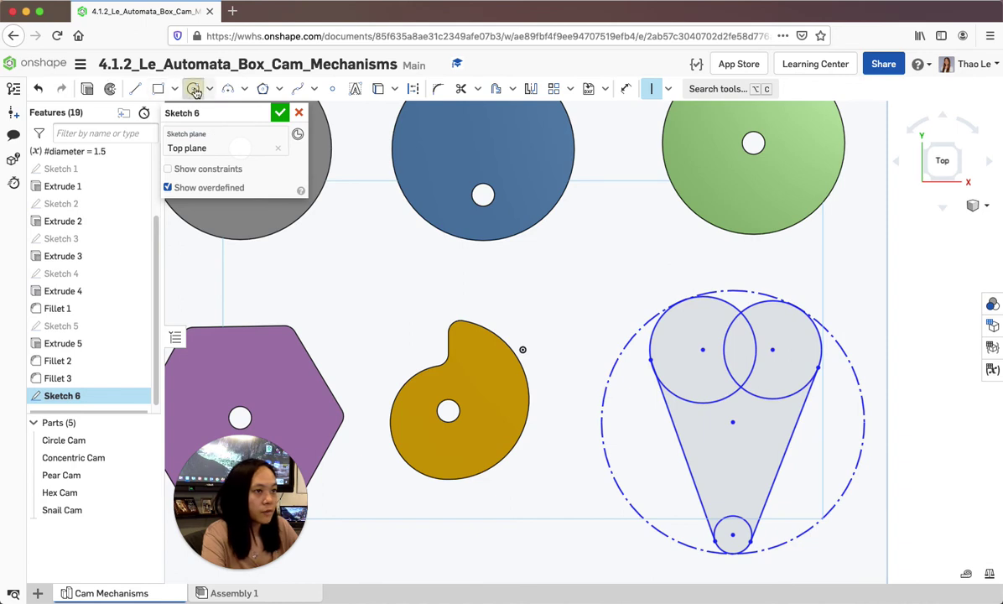
left_click(733, 421)
left_click(746, 412)
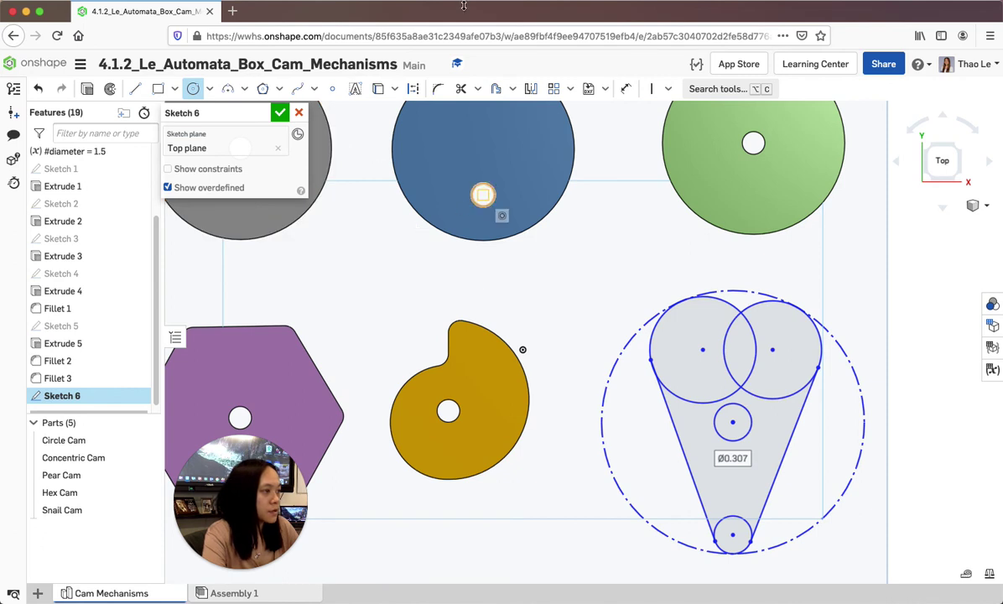
Step: Dimension the construction circle's diameter with the #diameter variable
left_click(626, 89)
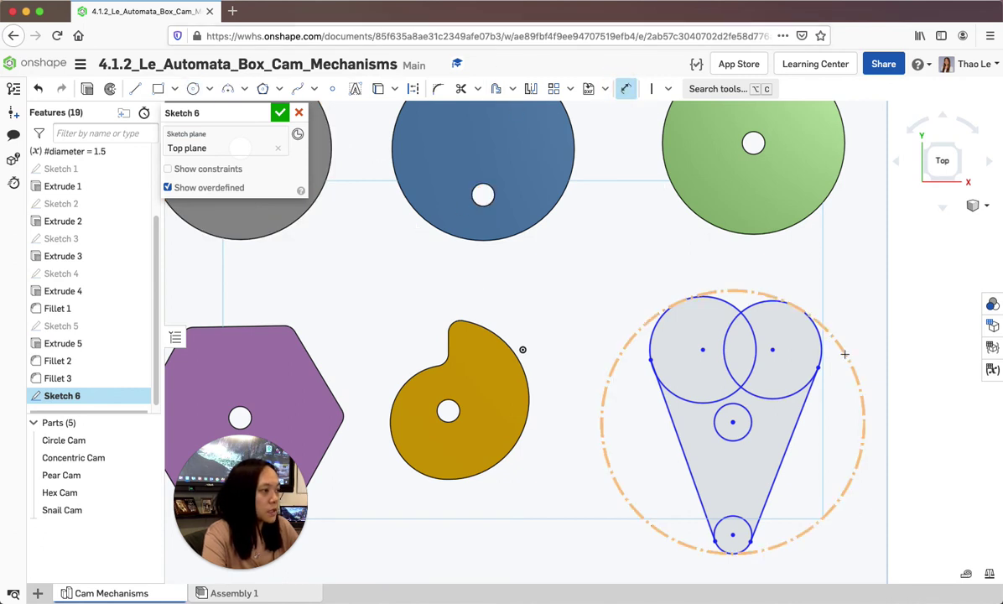
left_click(845, 354)
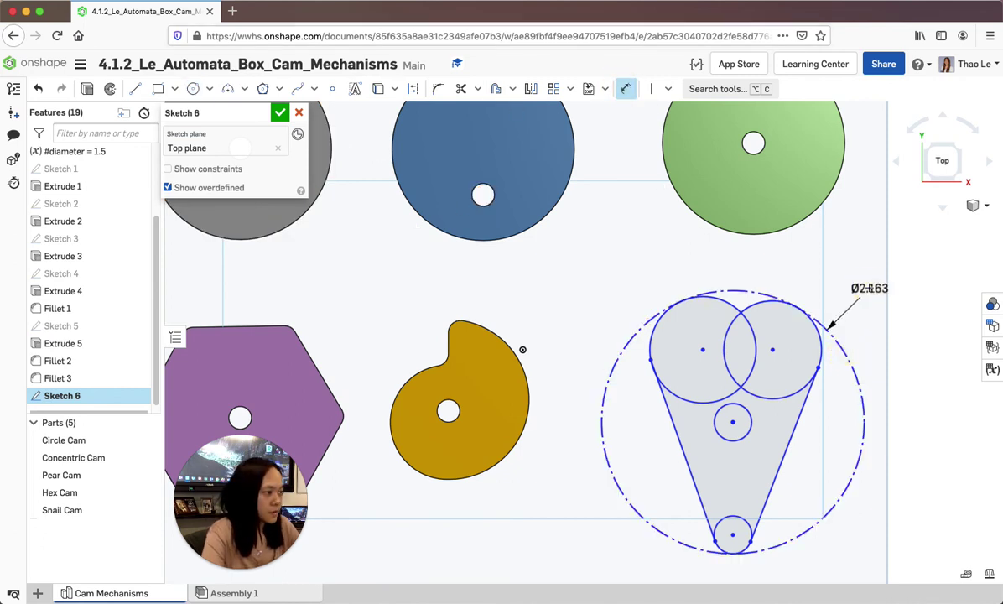
left_click(870, 289)
type("d")
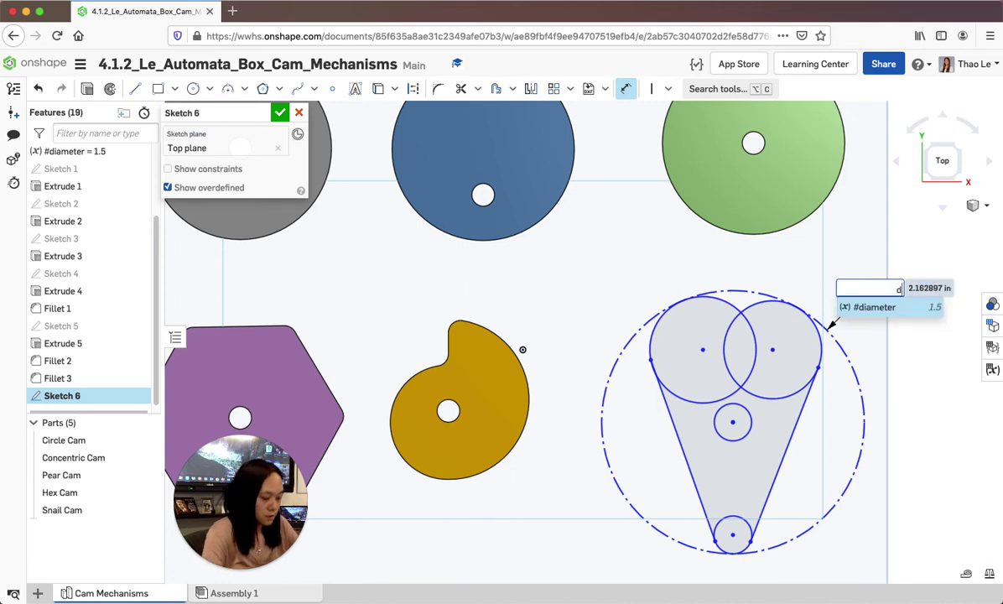
left_click(865, 307)
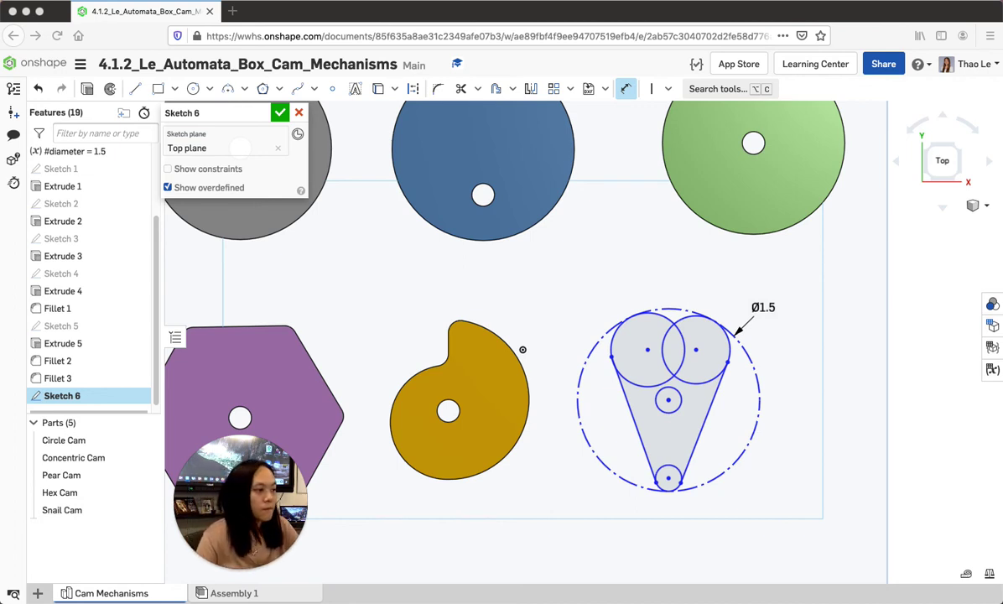
left_click(624, 92)
left_click(624, 93)
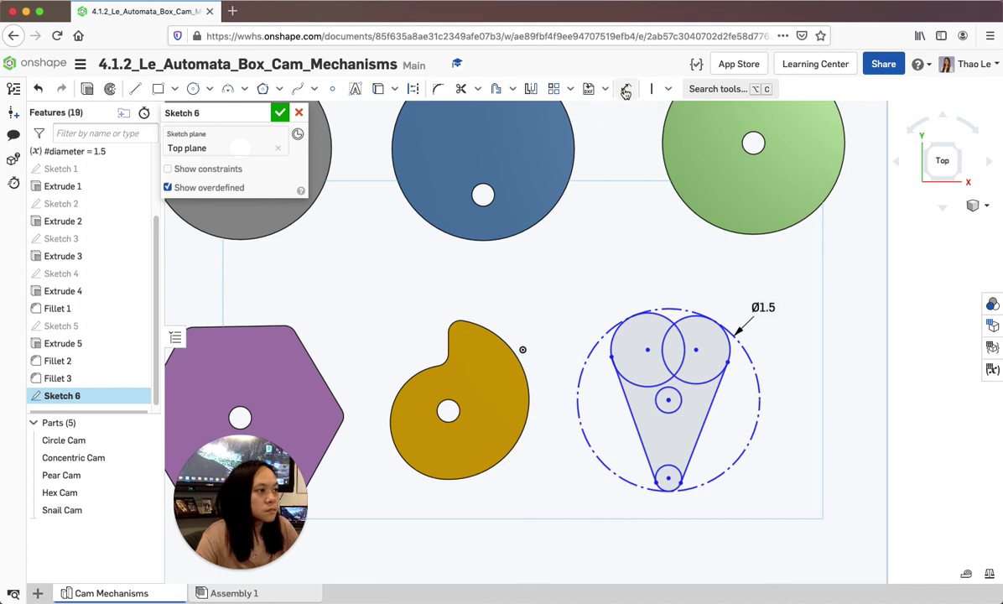
Step: Draw a vertical line about 1.05 in long upward from the construction circle's centre and convert it to construction geometry
scroll(649, 352, "up", 3)
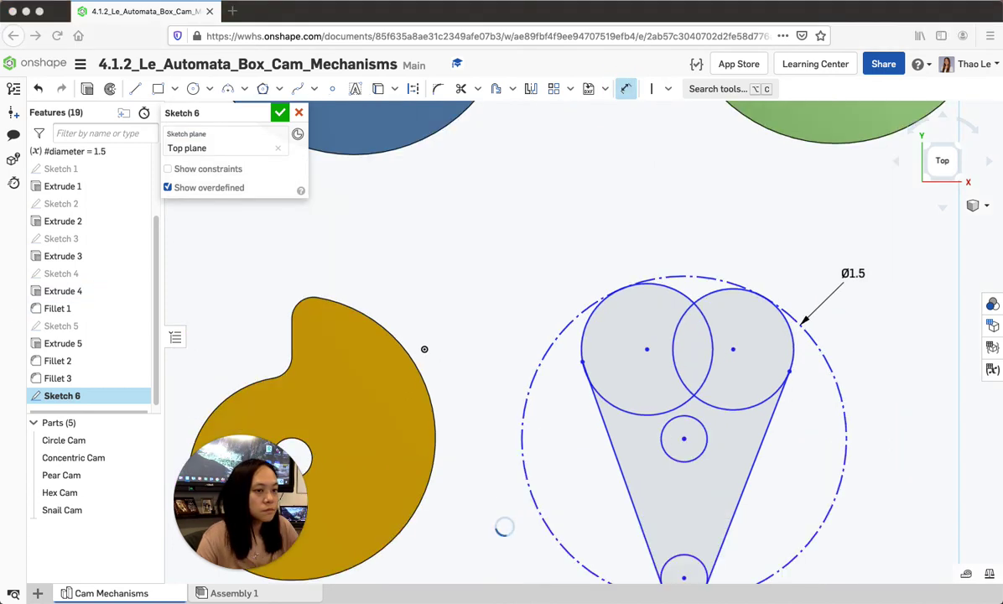
scroll(424, 349, "down", 1)
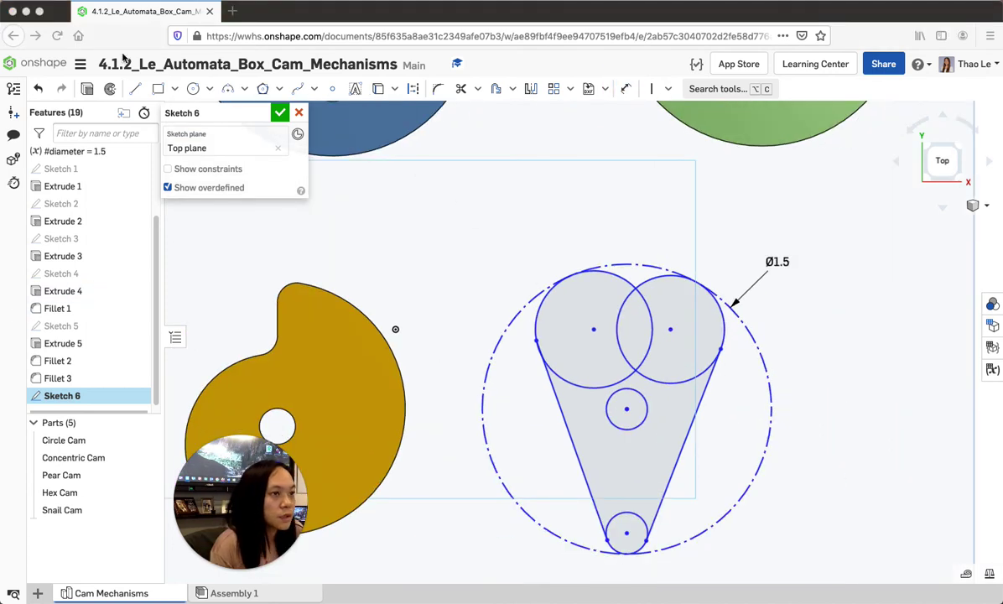
left_click(135, 89)
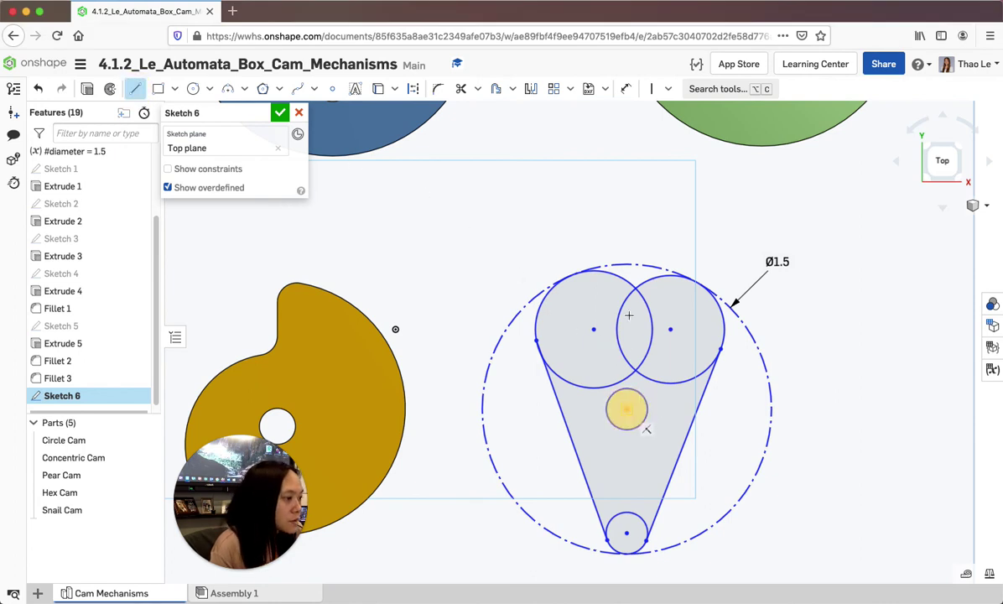
left_click(627, 409)
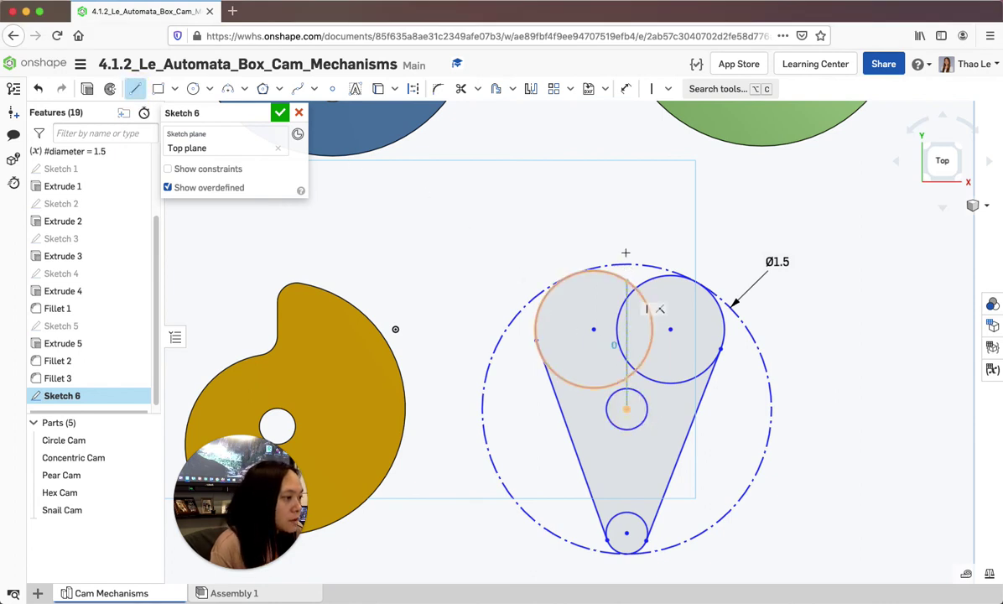
left_click(623, 206)
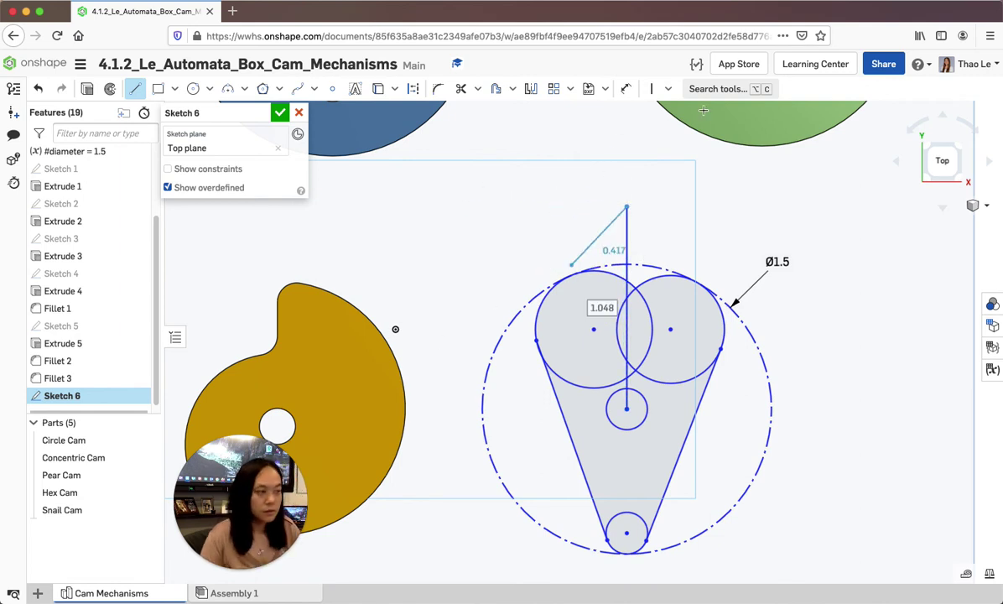
key("Escape")
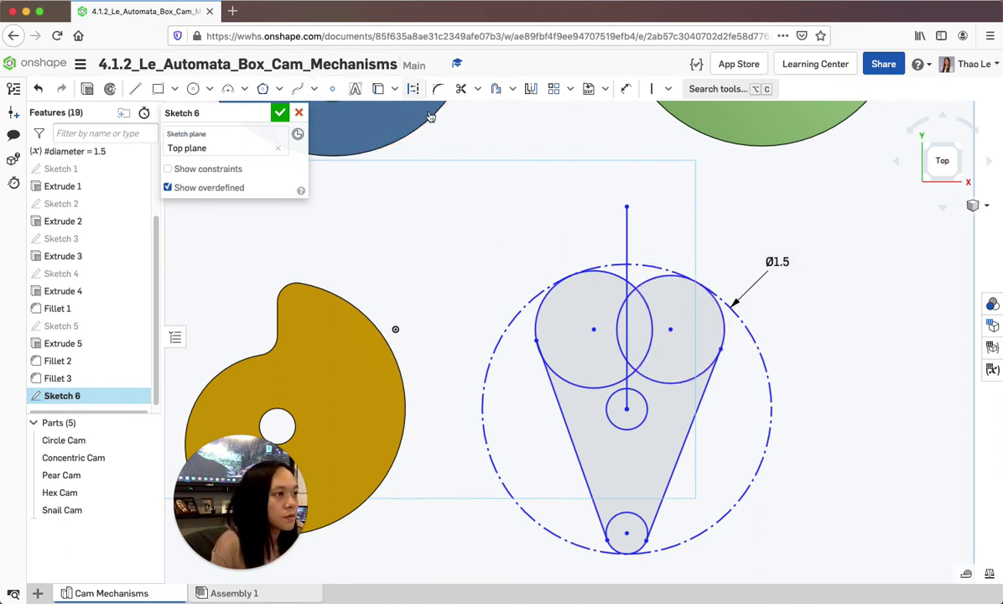
left_click(628, 250)
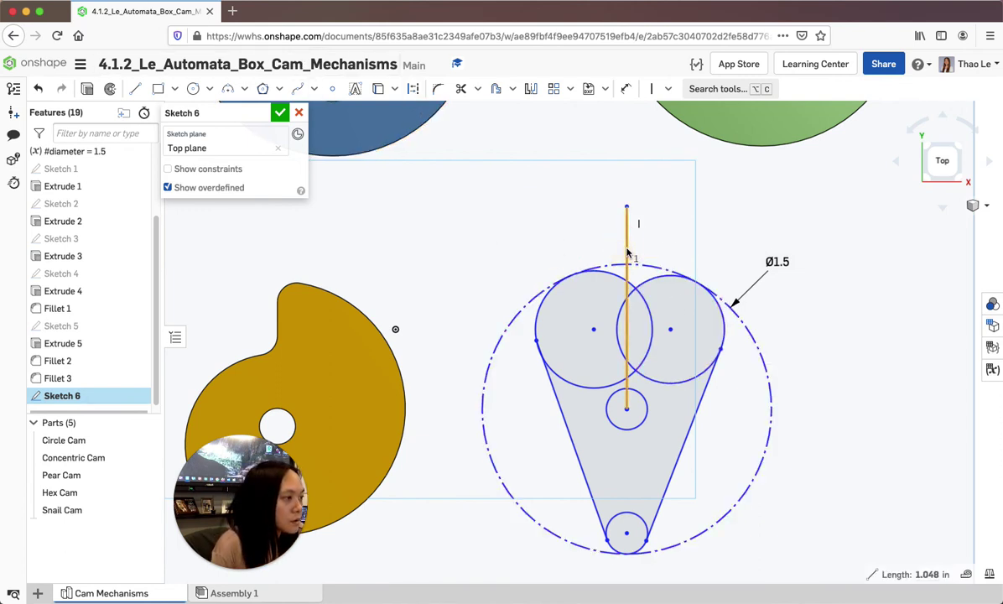
left_click(412, 89)
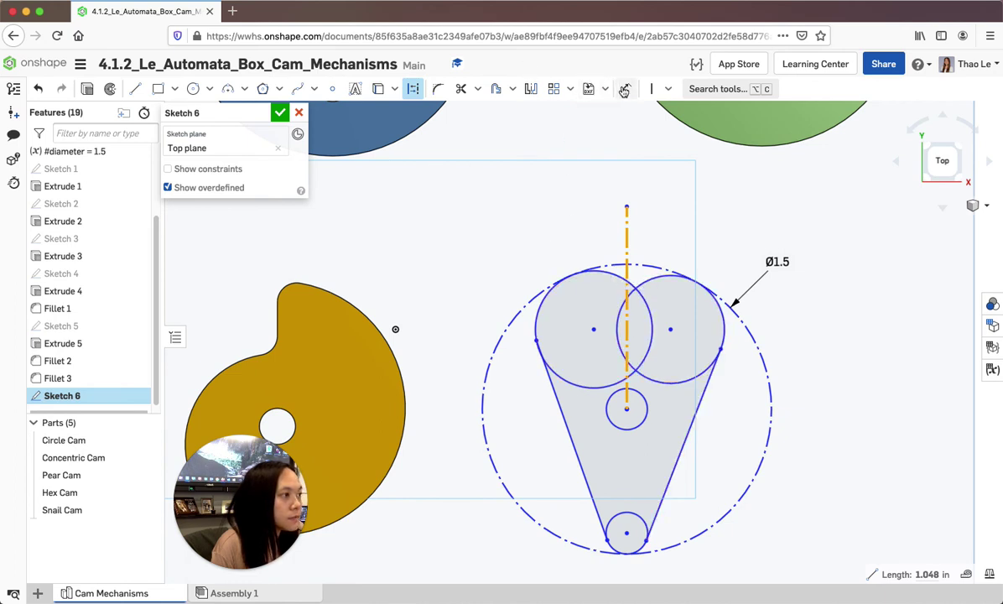
Step: Dimension the horizontal distance from the left upper circle's centre to the vertical construction line as #diameter/8
key("d")
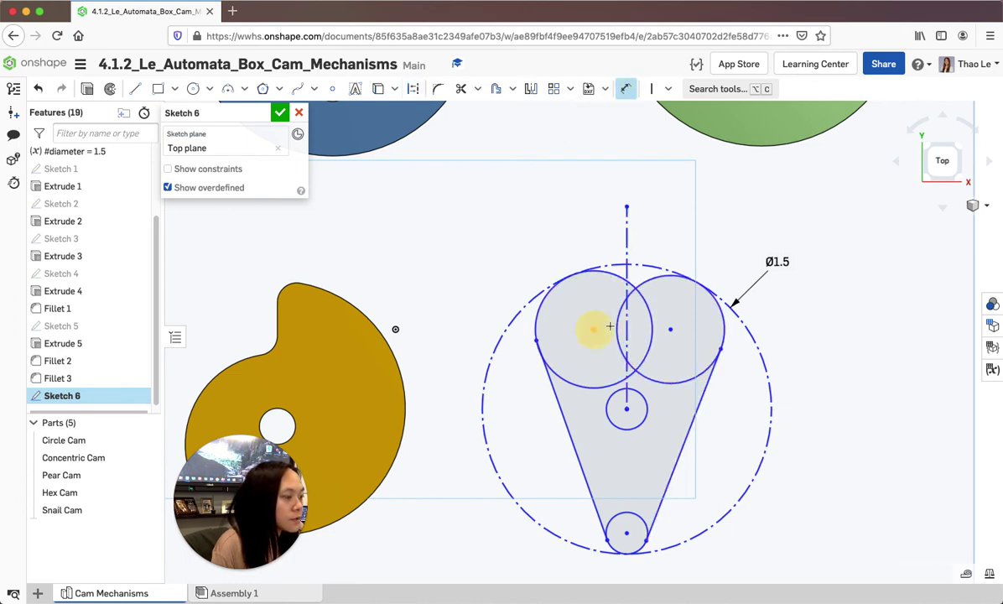
left_click(624, 318)
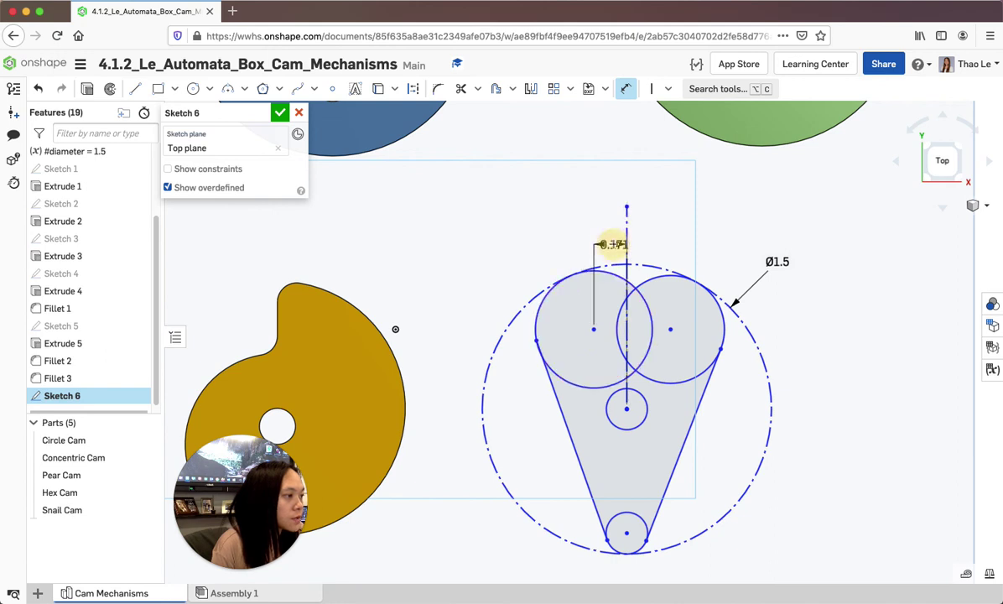
left_click(612, 243)
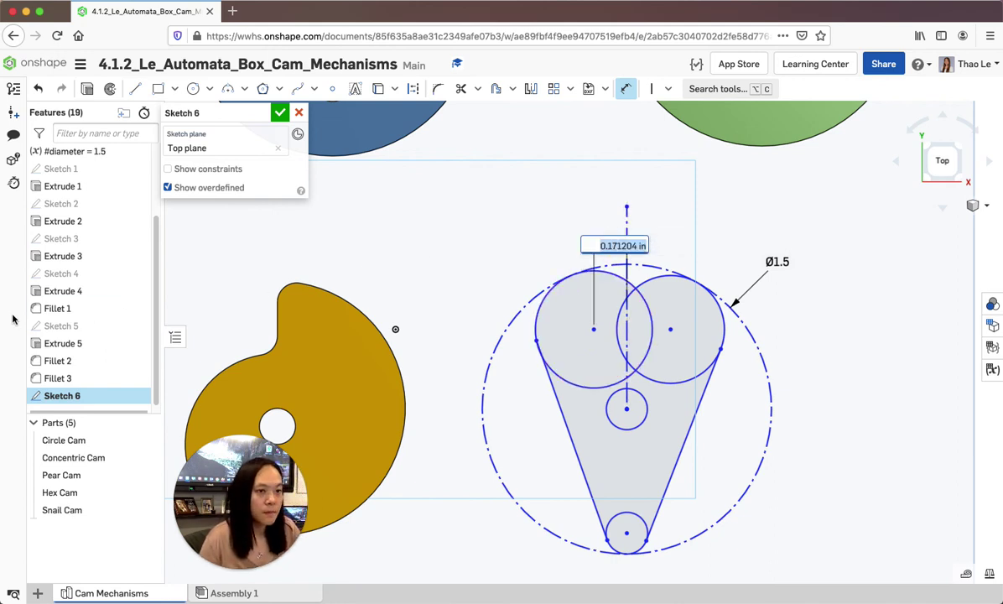
left_click(618, 244)
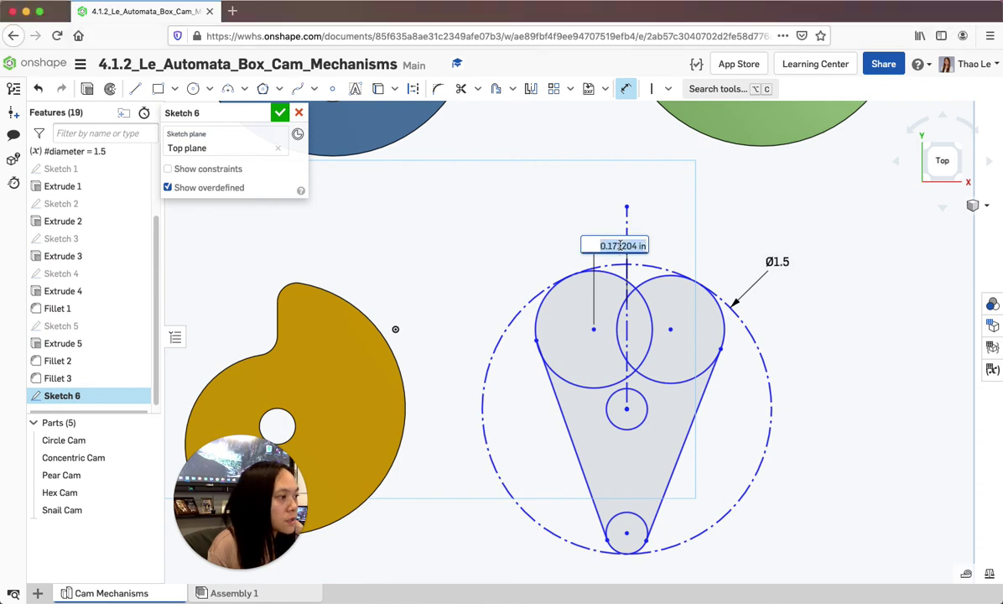
type("#")
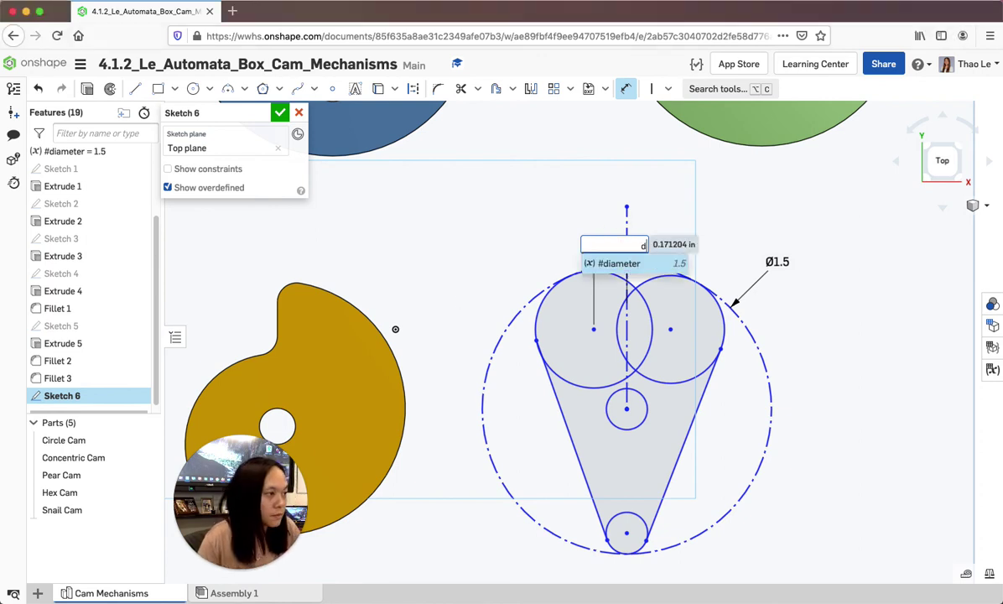
left_click(619, 263)
type("/8")
key("Return")
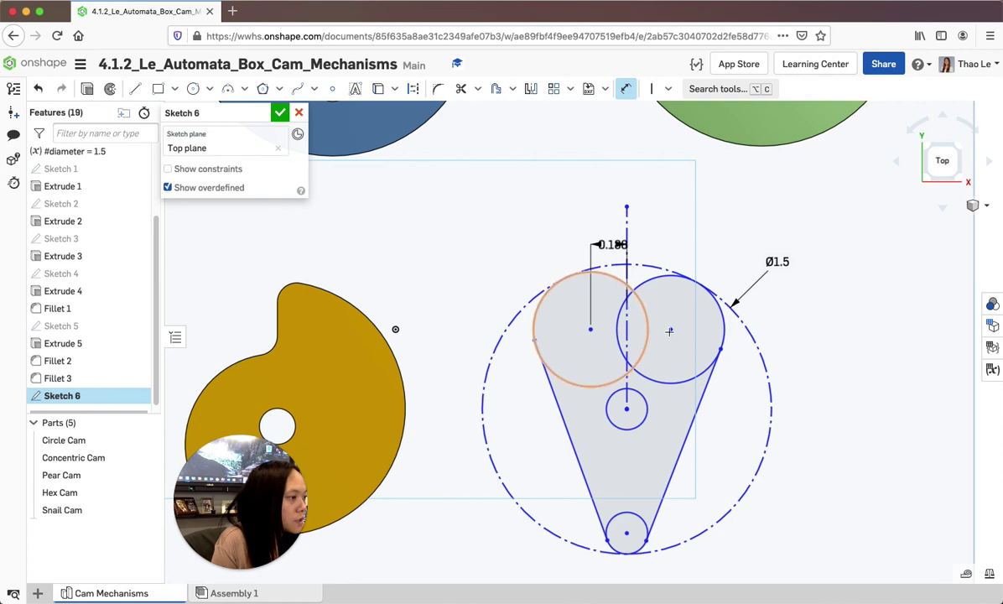
Step: Dimension the horizontal distance from the right upper circle's centre to the vertical construction line as #diameter/8
left_click(630, 326)
left_click(671, 329)
left_click(646, 243)
double_click(646, 239)
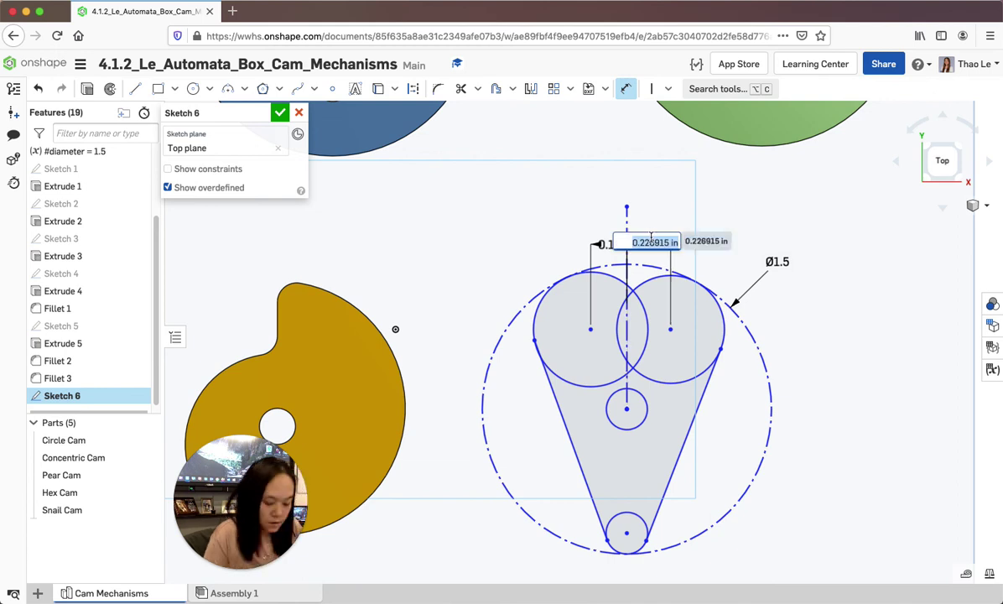
type("#diameter")
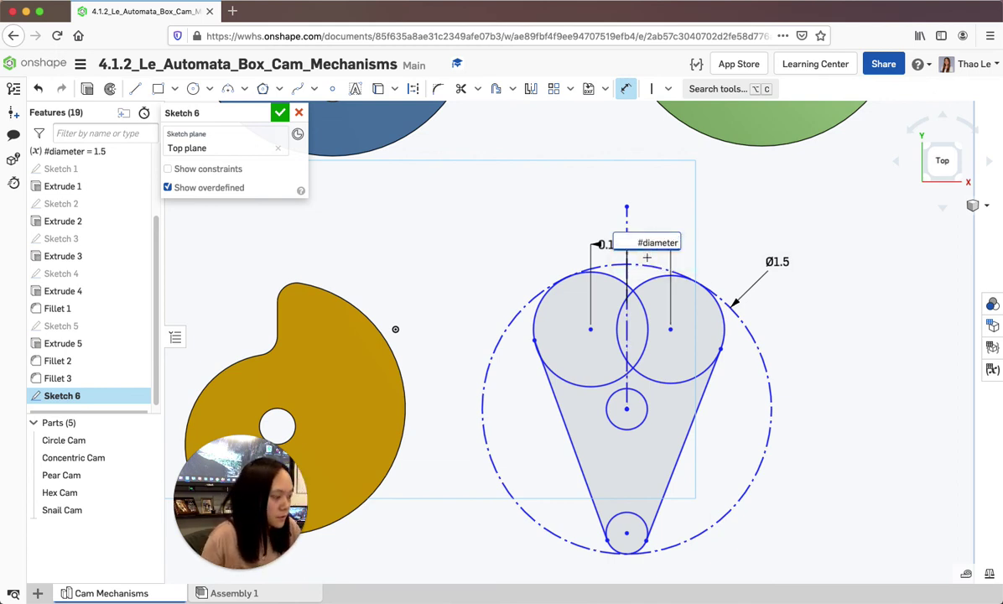
type("/8")
key("Return")
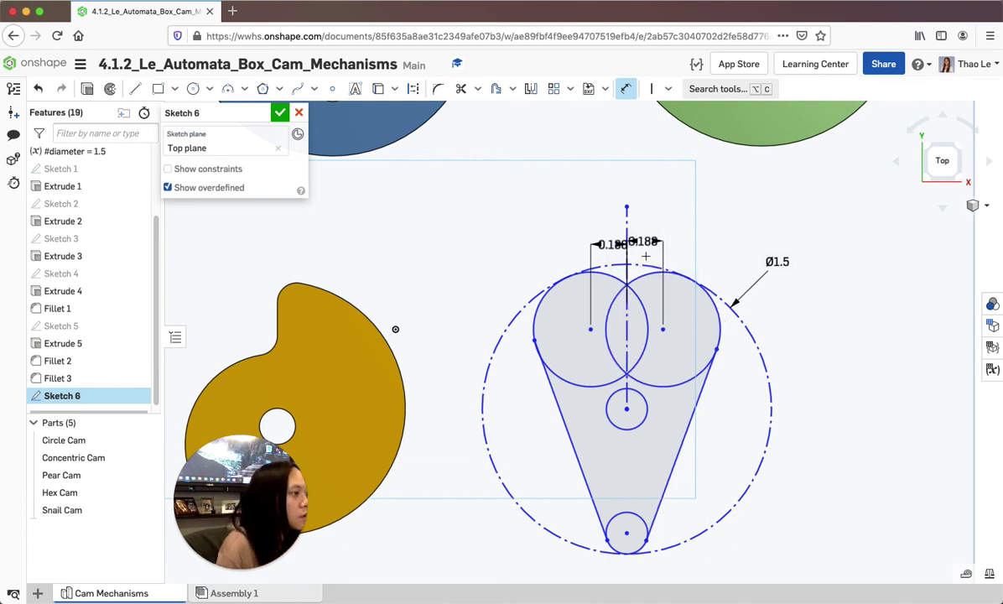
Step: Move the two horizontal offset dimensions outward to either side of the construction line so they no longer overlap
left_click_drag(644, 241, 693, 207)
left_click(612, 245)
left_click_drag(589, 221, 561, 228)
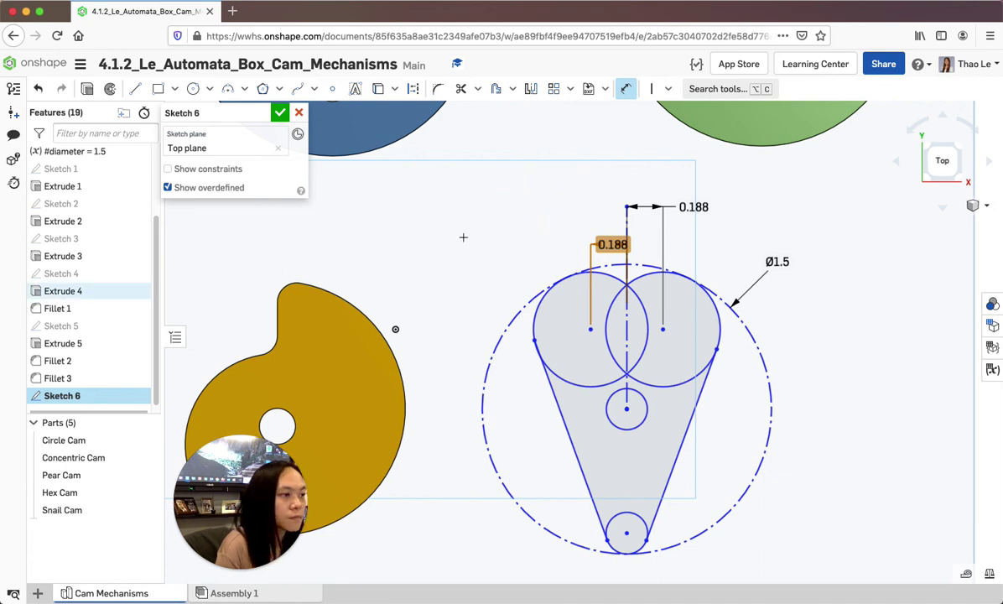
left_click_drag(614, 244, 546, 223)
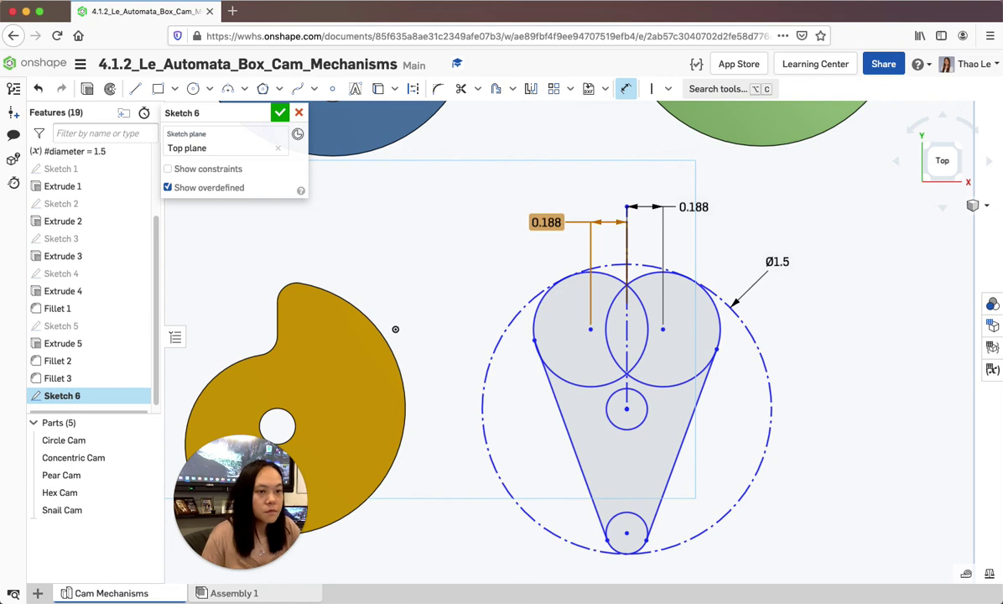
left_click(634, 92)
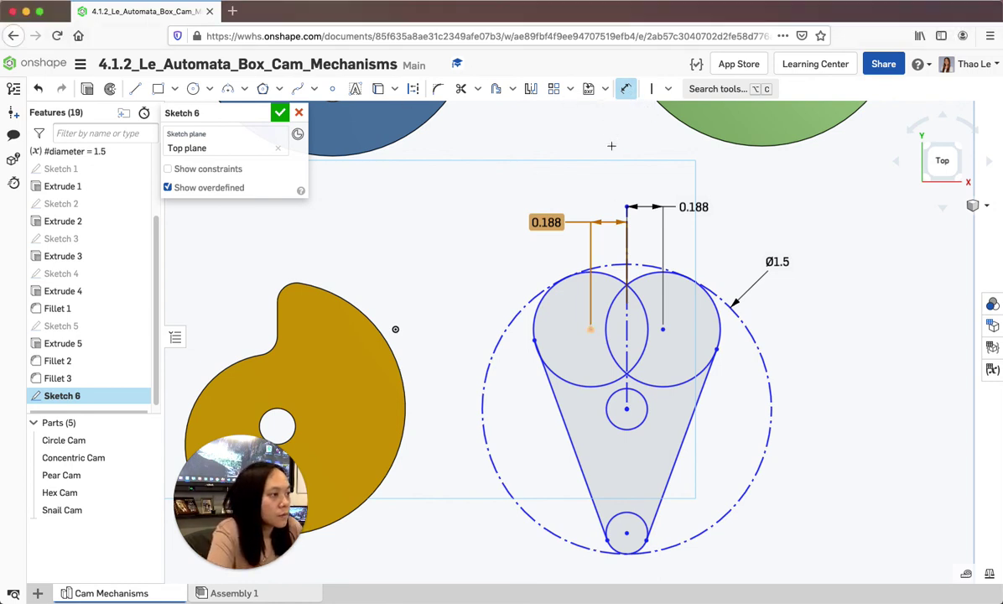
left_click(591, 330)
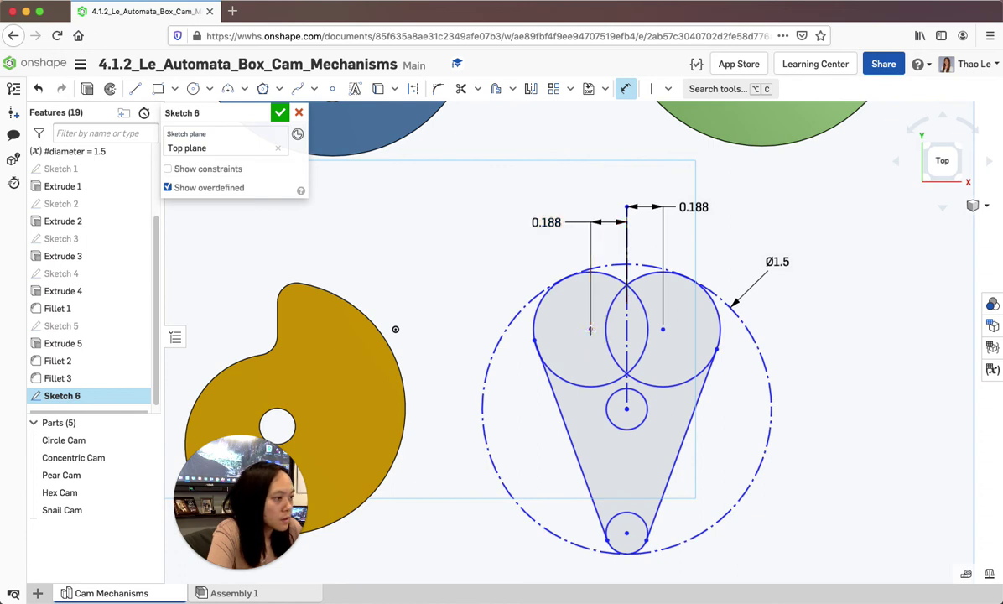
left_click(627, 409)
left_click(627, 409)
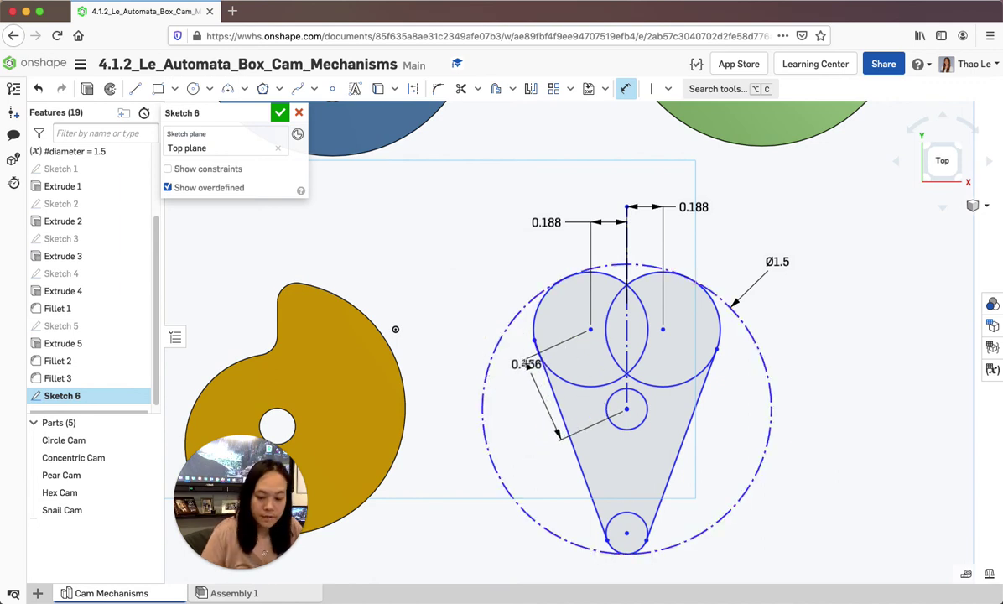
key("Escape")
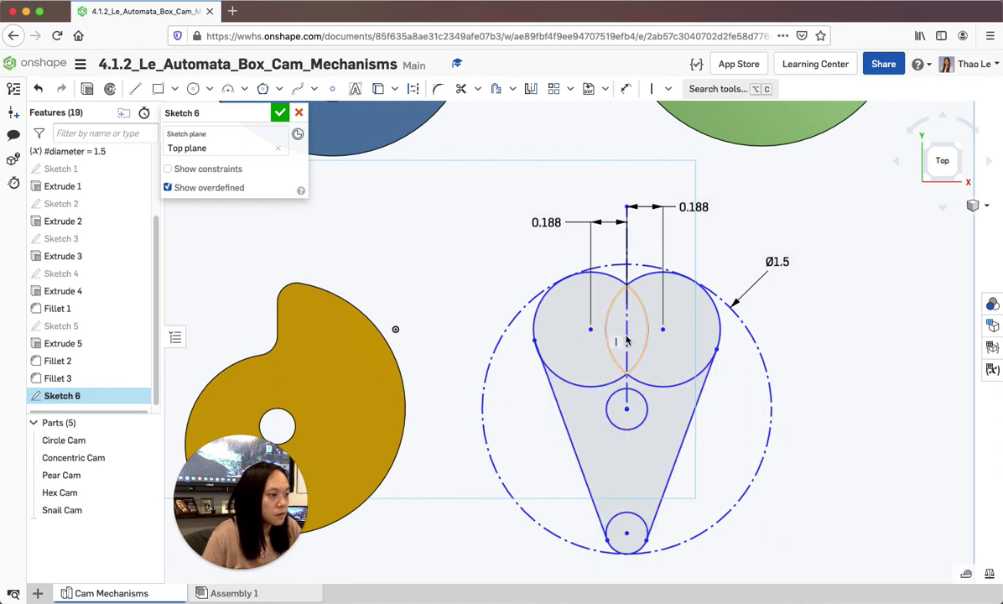
Step: Dimension the vertical distance between the left upper circle's centre and the construction circle's centre as #diameter/5
key("d")
left_click(591, 329)
left_click(626, 408)
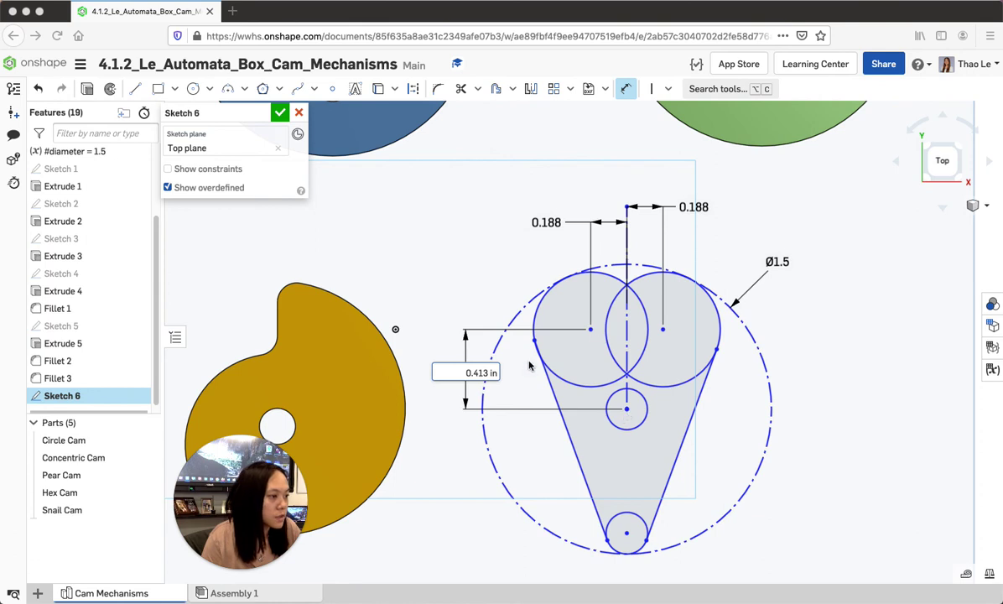
left_click(465, 374)
left_click(477, 373)
double_click(478, 373)
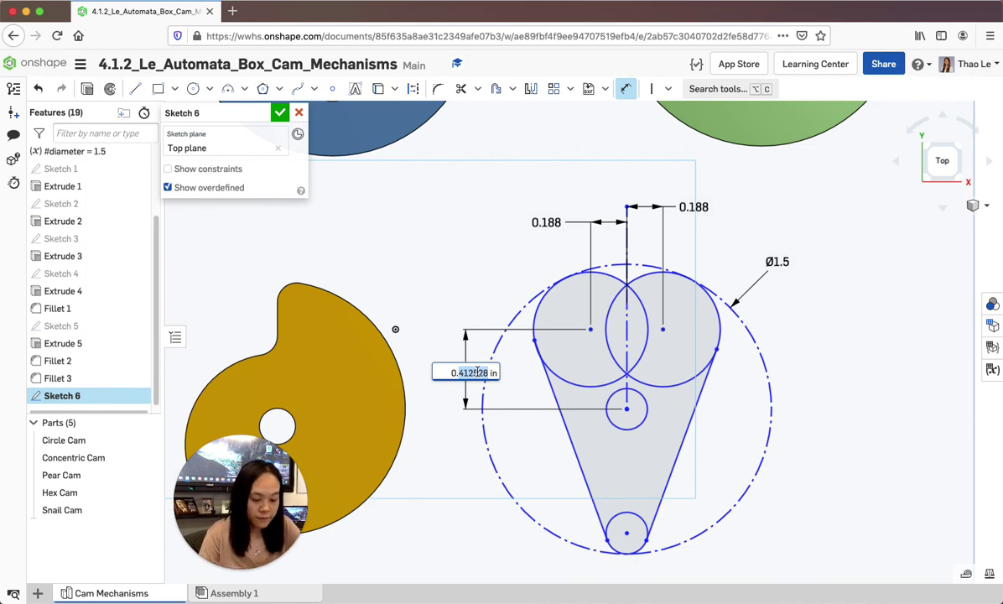
key("BackSpace")
type("d")
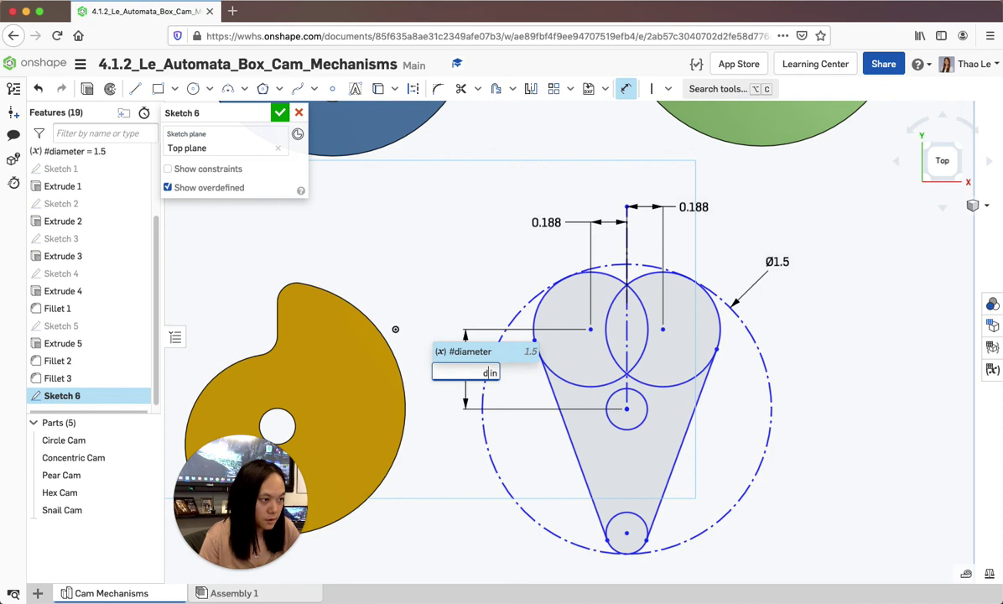
left_click(478, 352)
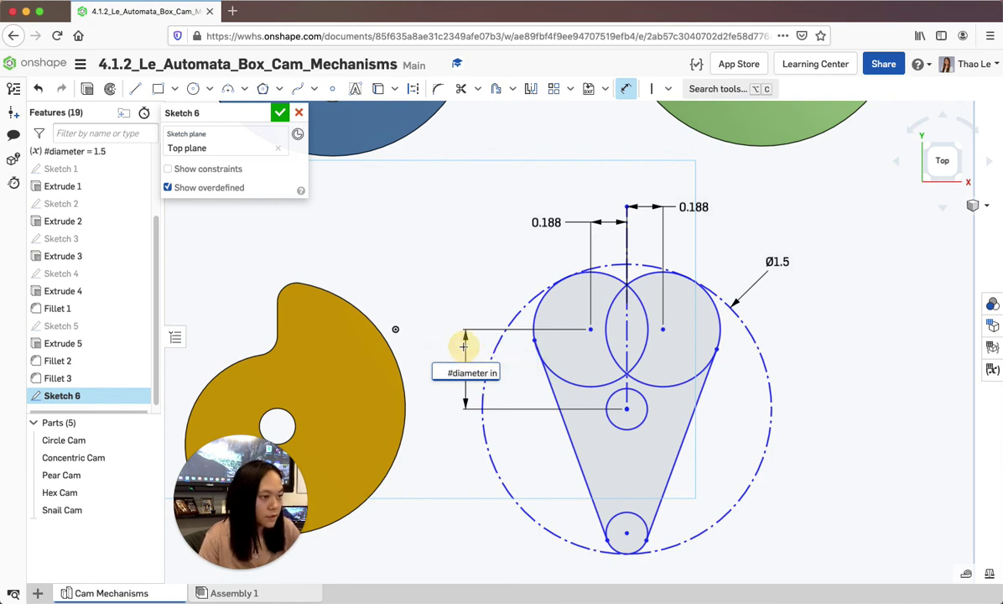
type("/5")
key("Return")
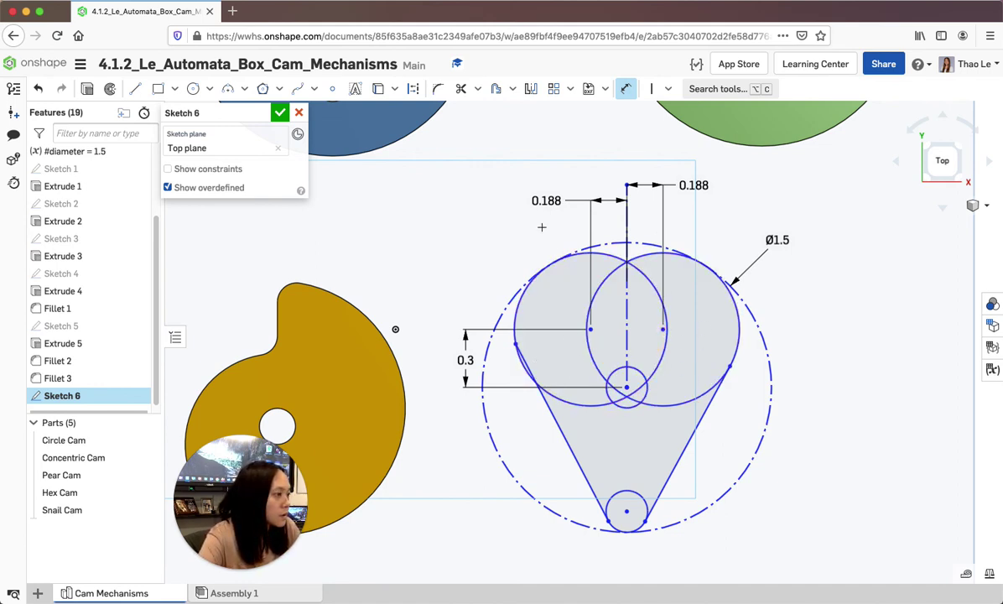
Step: Try to dimension the right upper circle's centre vertically from the construction circle's centre as #diameter/5, and delete that dimension
left_click(664, 330)
left_click(627, 386)
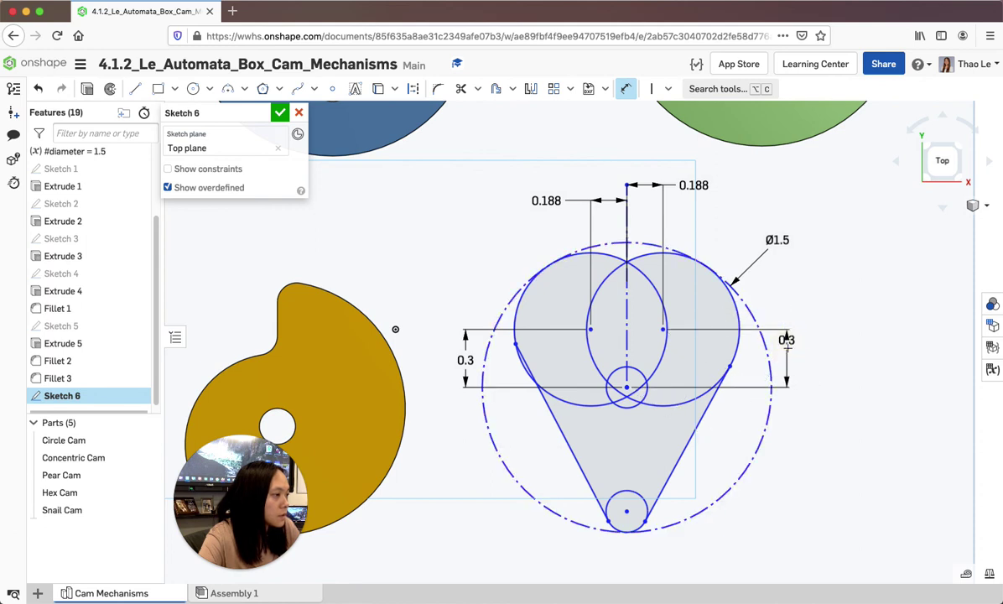
left_click(787, 344)
type("d")
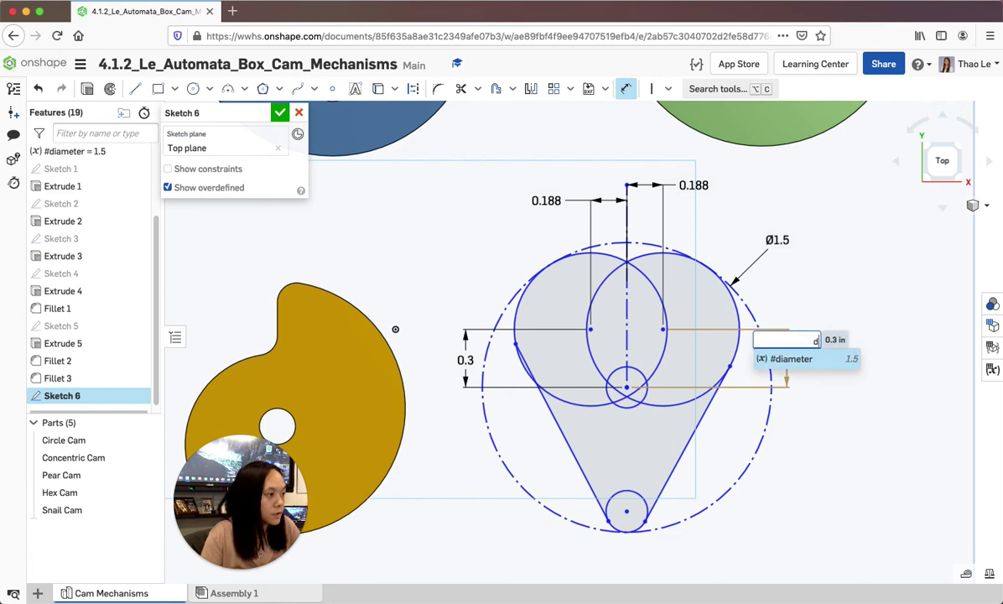
left_click(787, 359)
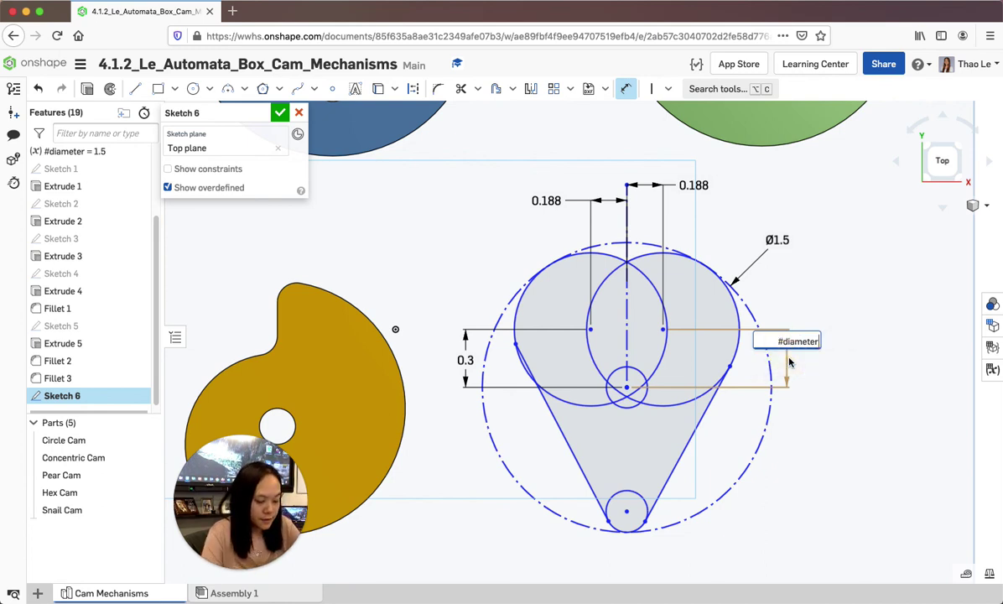
type("/5")
key("Return")
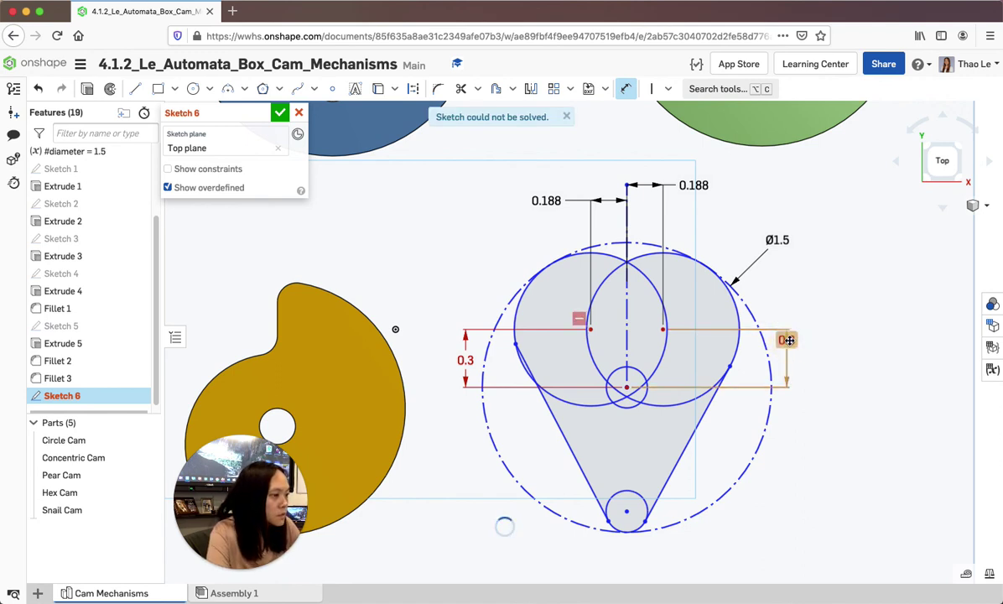
left_click(789, 340)
key("Delete")
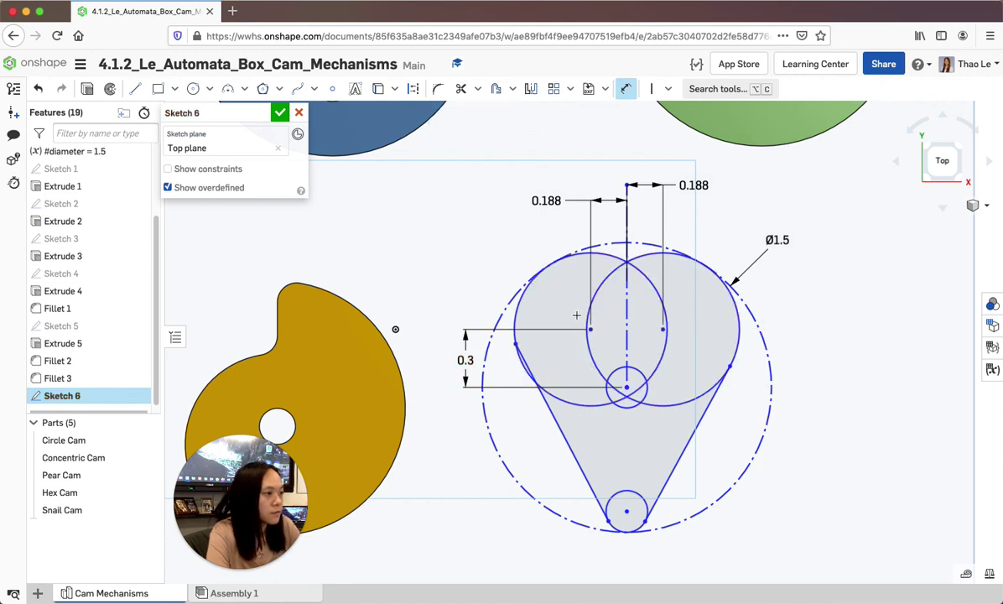
Step: Move the right circle's horizontal offset dimension further outward, and make the left side line tangent to the left upper circle
left_click_drag(651, 185, 740, 211)
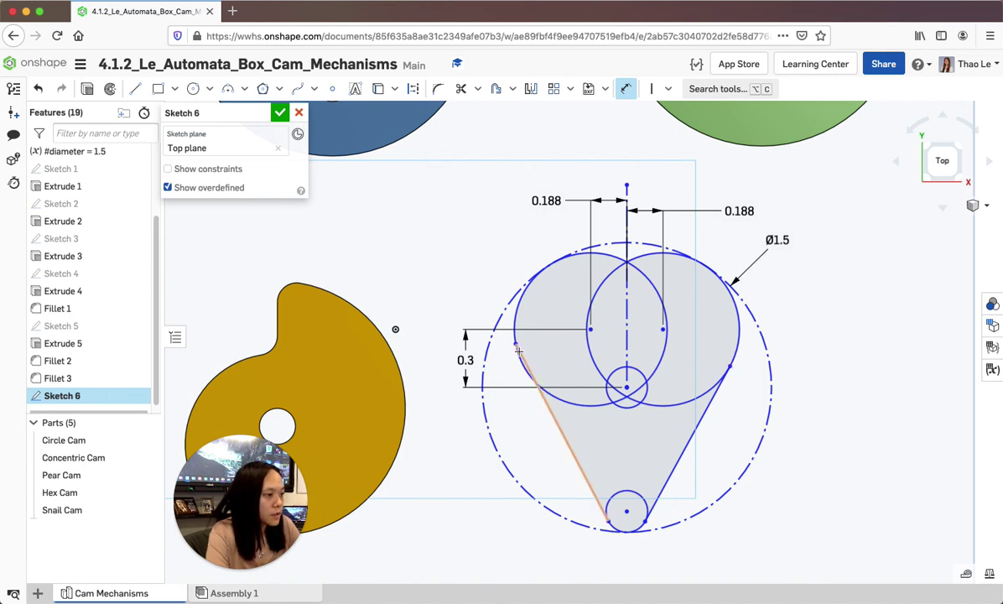
left_click(668, 89)
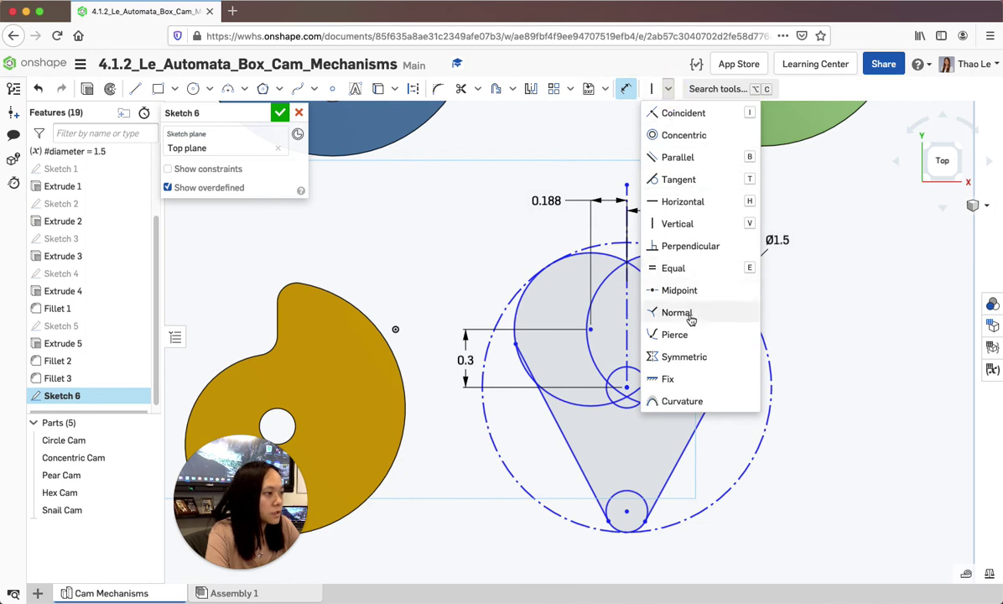
left_click(672, 179)
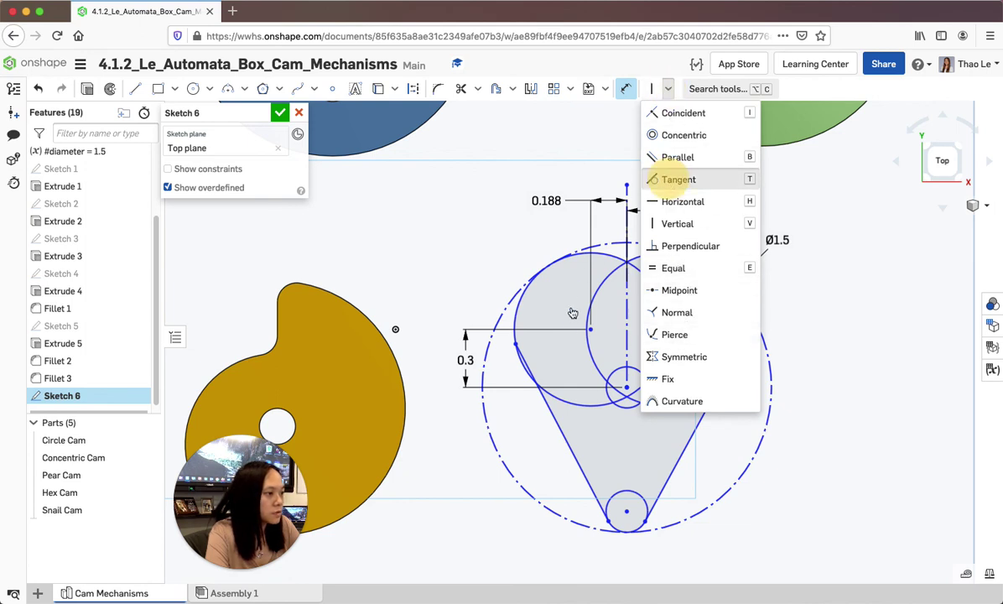
left_click(523, 359)
left_click(514, 331)
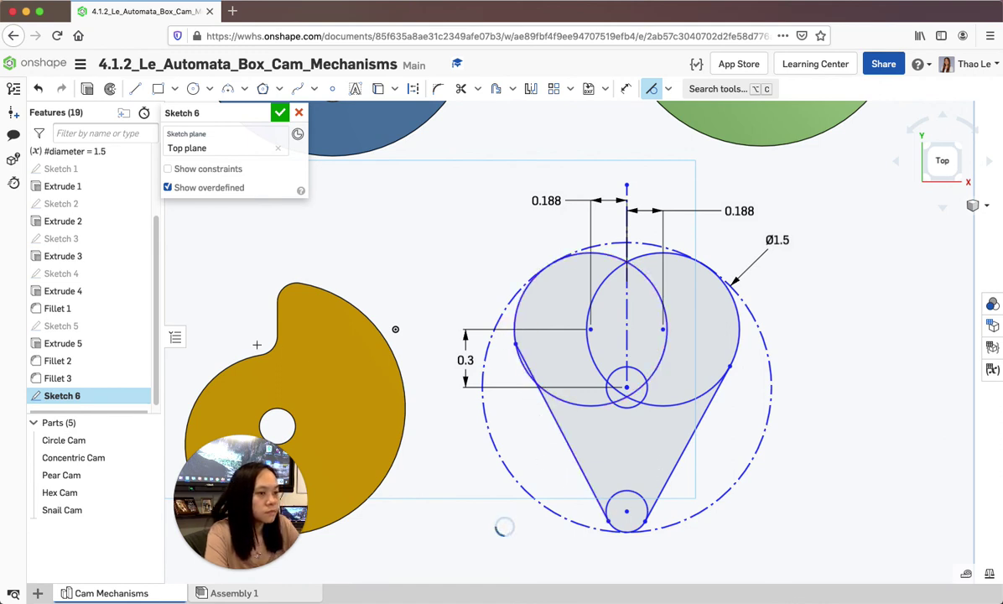
Step: Display the sketch's constraints to check them, and accept the sketch
left_click(0, 318)
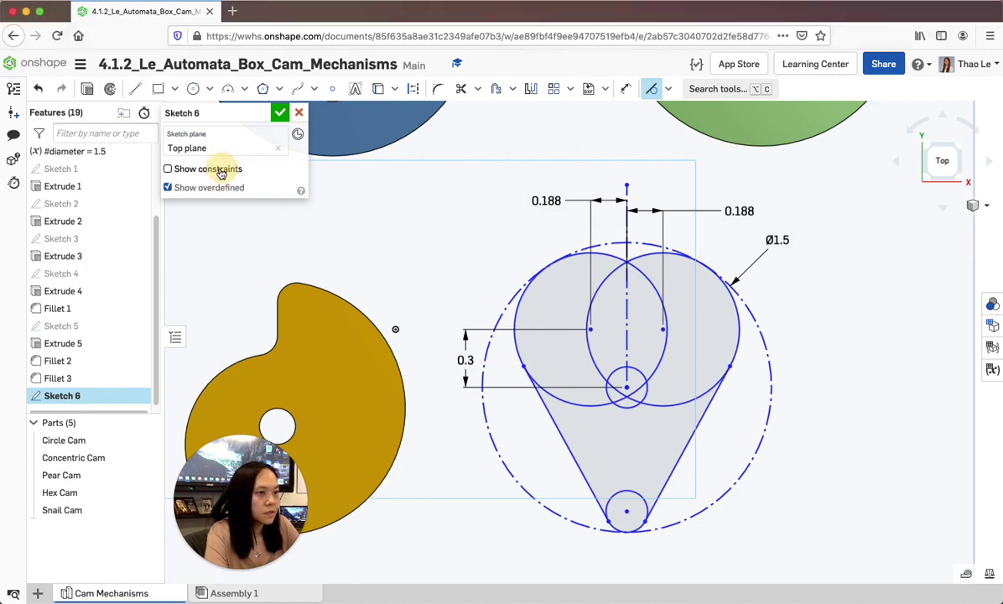
left_click(193, 168)
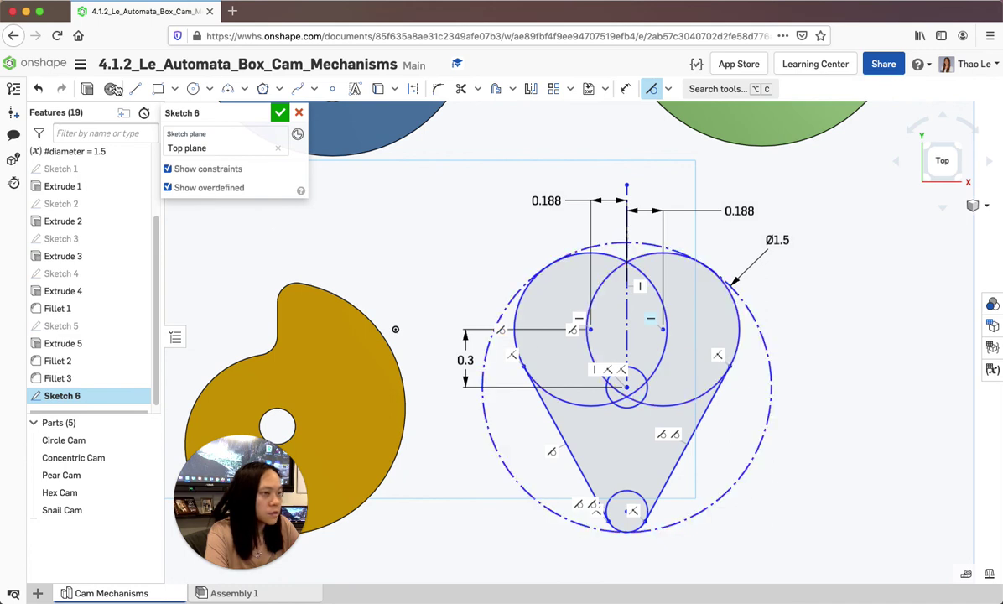
left_click(279, 112)
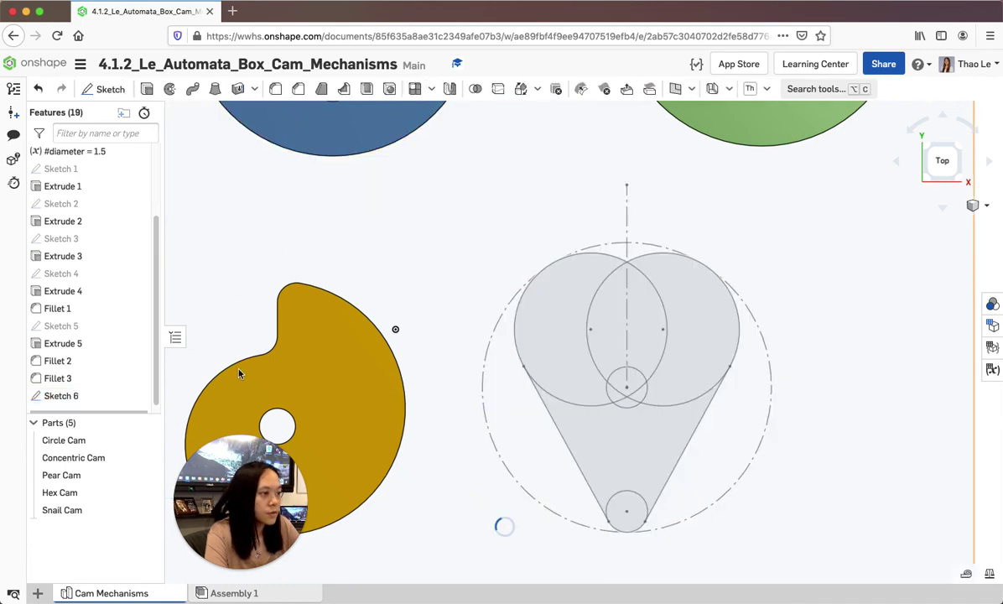
Step: Reopen the heart sketch and dimension the vertical distance between the construction circle's centre and the small lower circle's centre as #diameter/2-#diameter/20
double_click(61, 395)
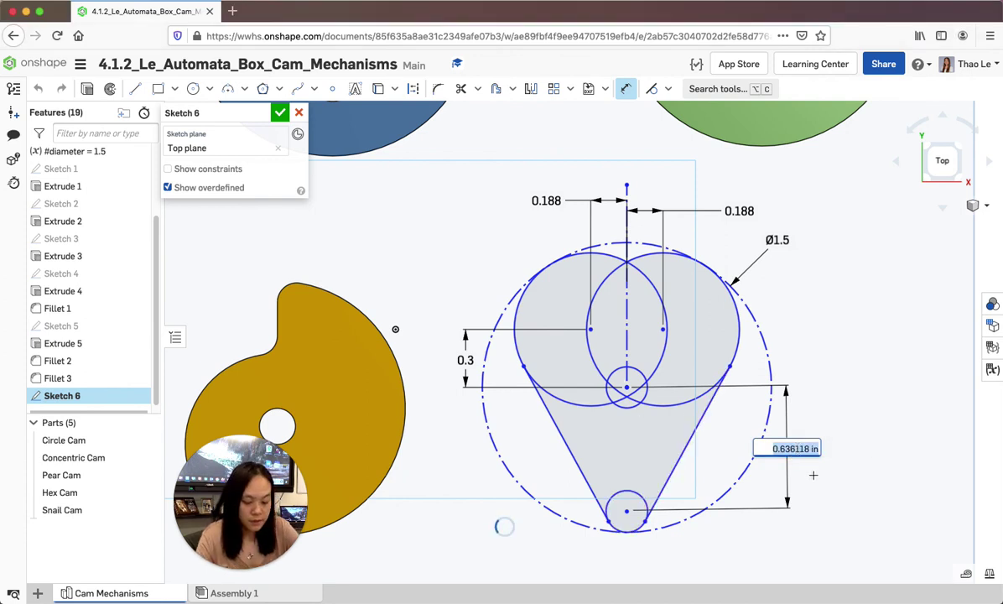
type("d")
left_click(813, 428)
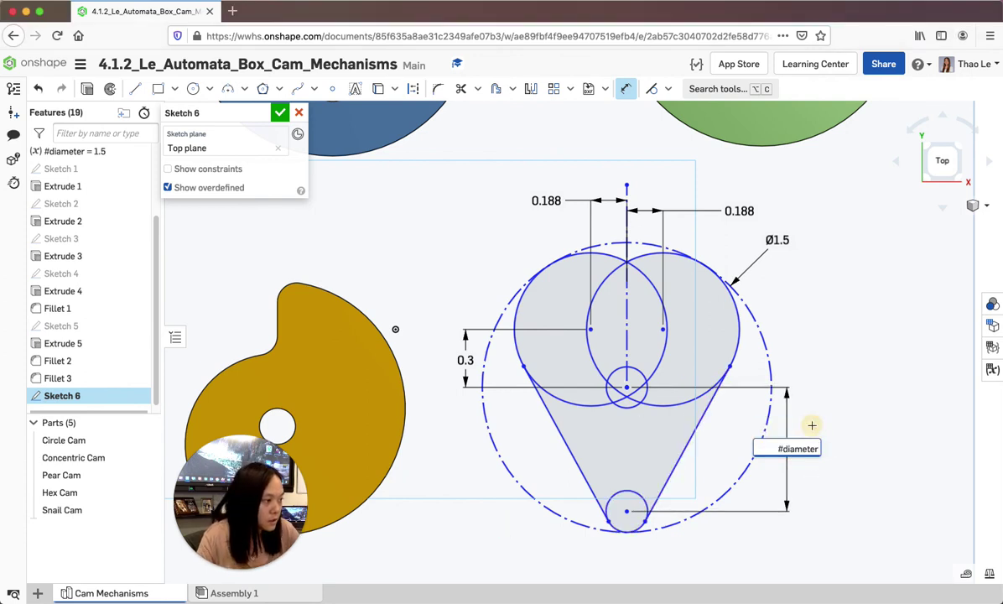
type("/")
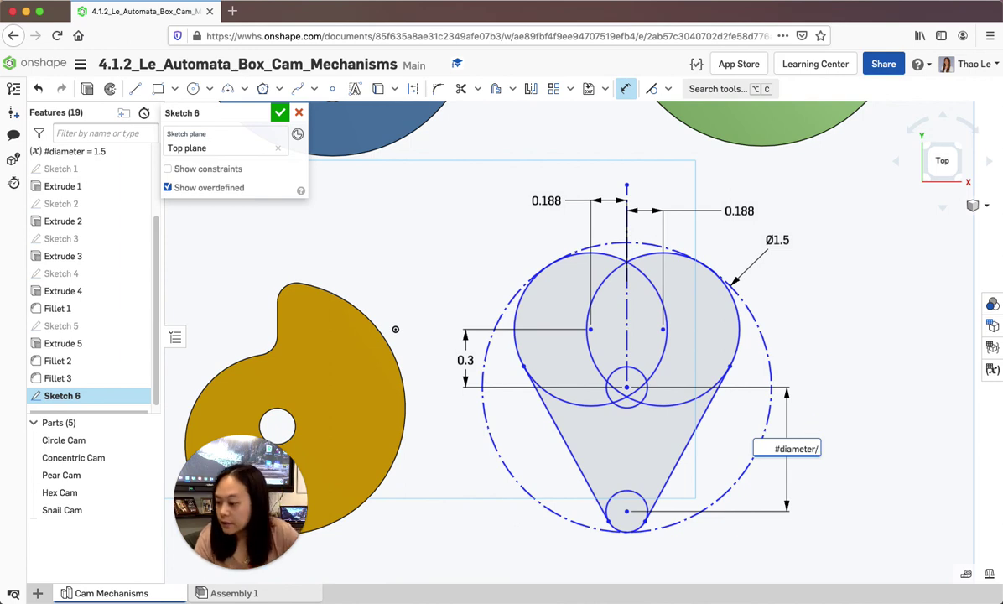
type("2")
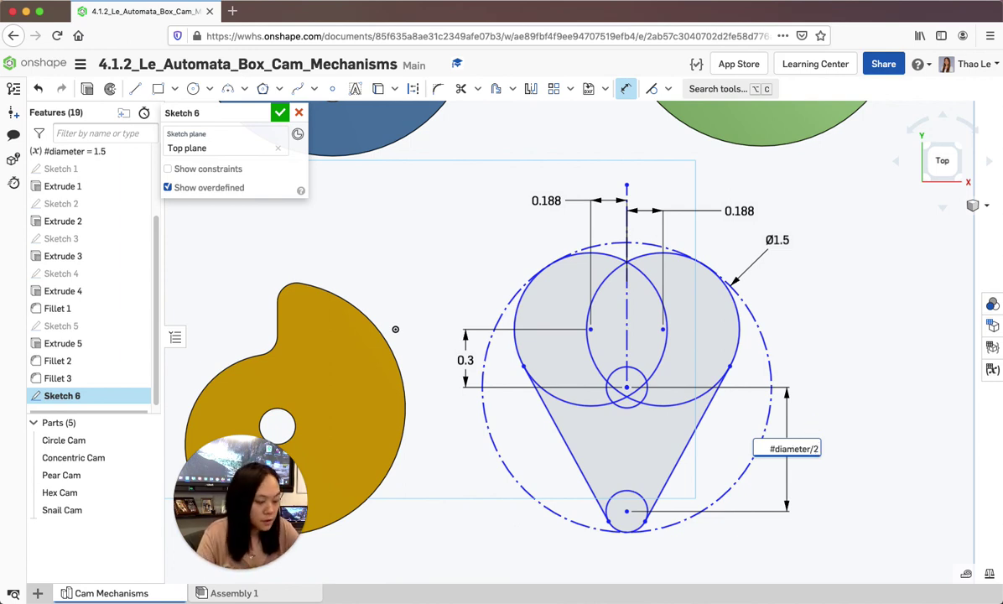
type("-d")
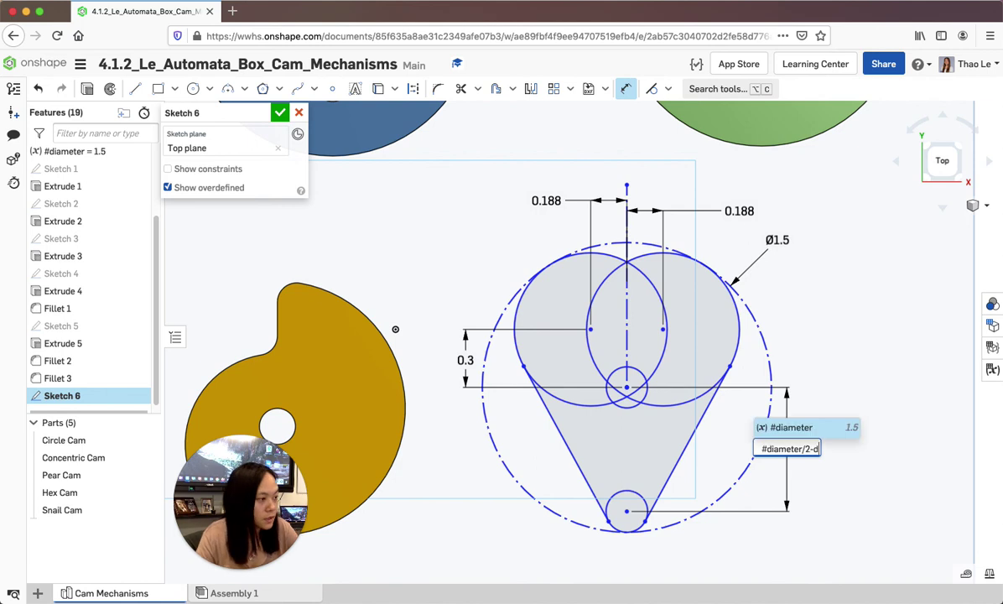
left_click(806, 427)
type("/20")
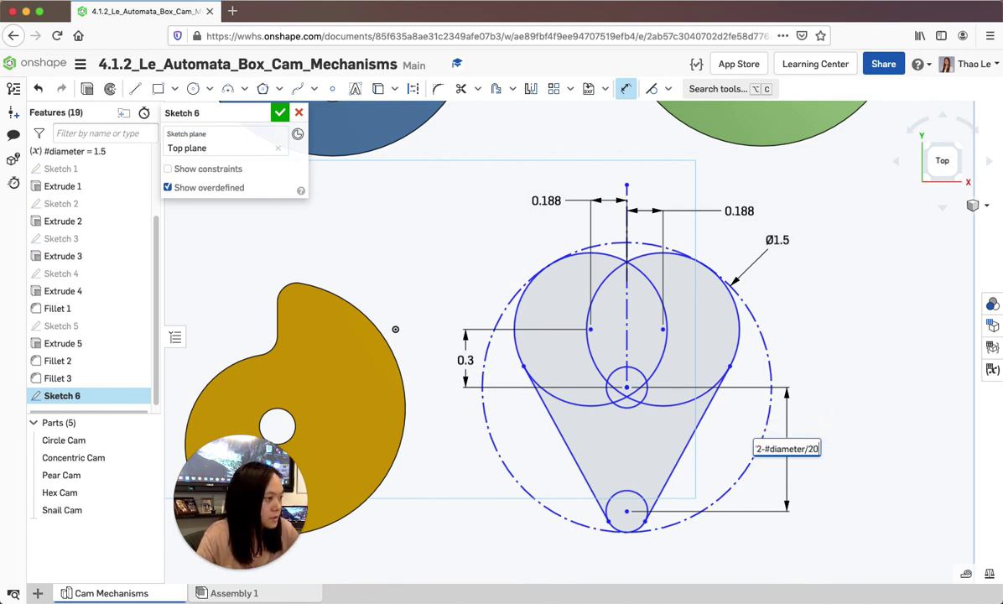
key("Return")
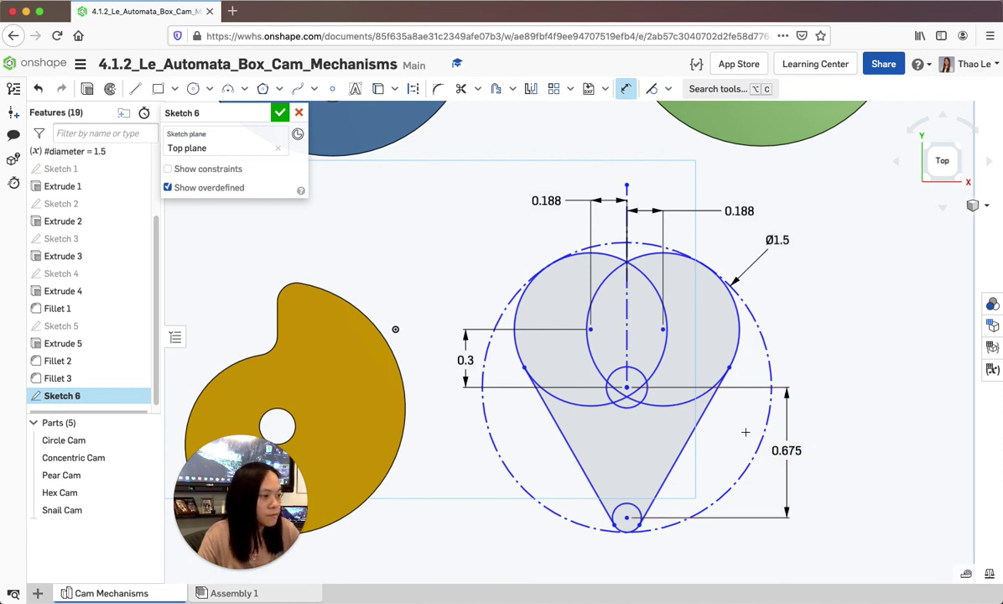
double_click(790, 451)
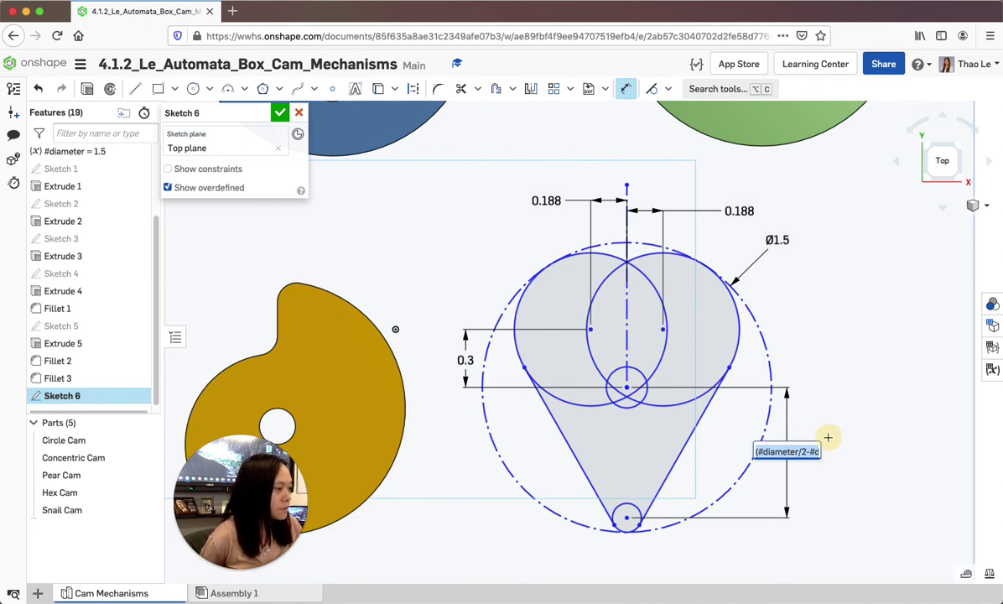
key("Return")
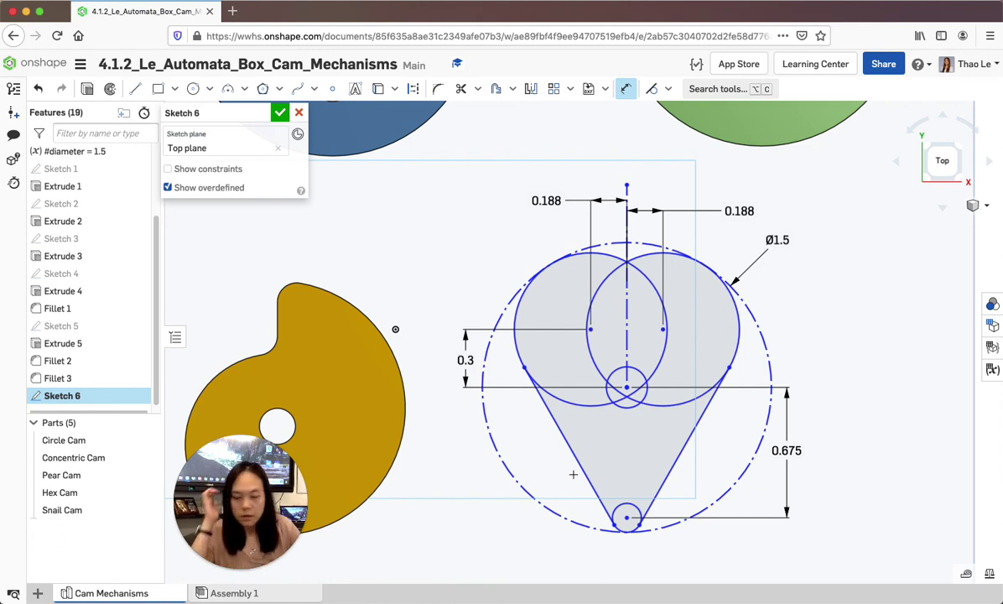
Step: Dimension the diameter of the small circle at the construction circle's centre as 3/16 in
left_click(644, 402)
left_click(829, 354)
type("3/1")
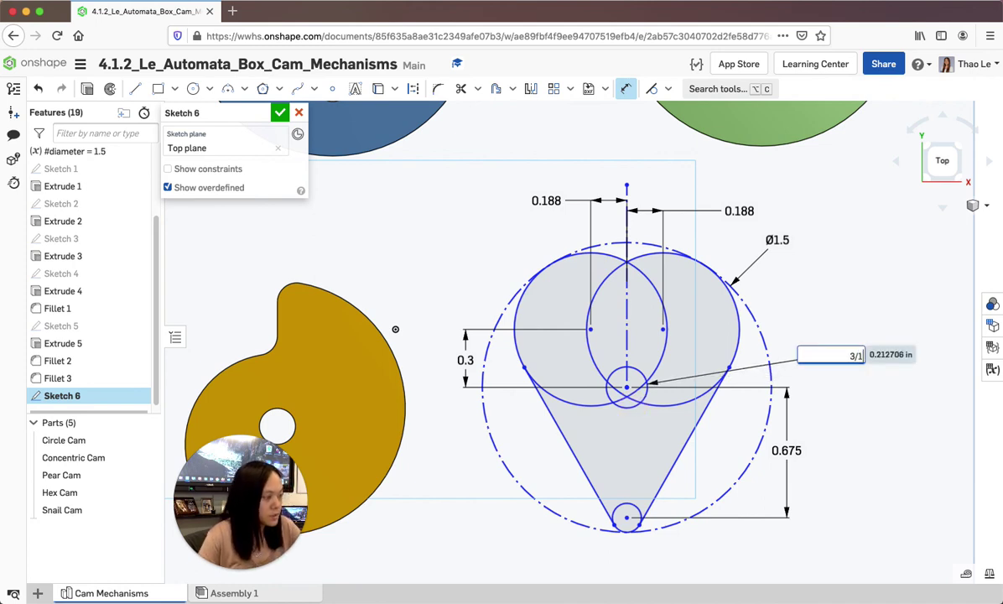
type("6")
key("Return")
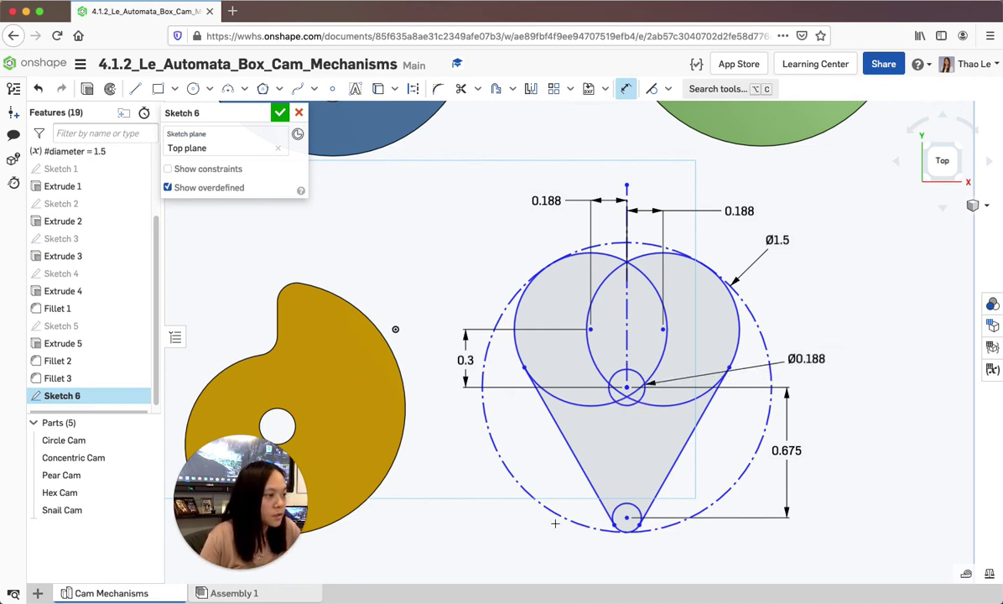
Step: Try to dimension the small lower circle's diameter as #diameter/10, and delete that dimension
left_click(630, 506)
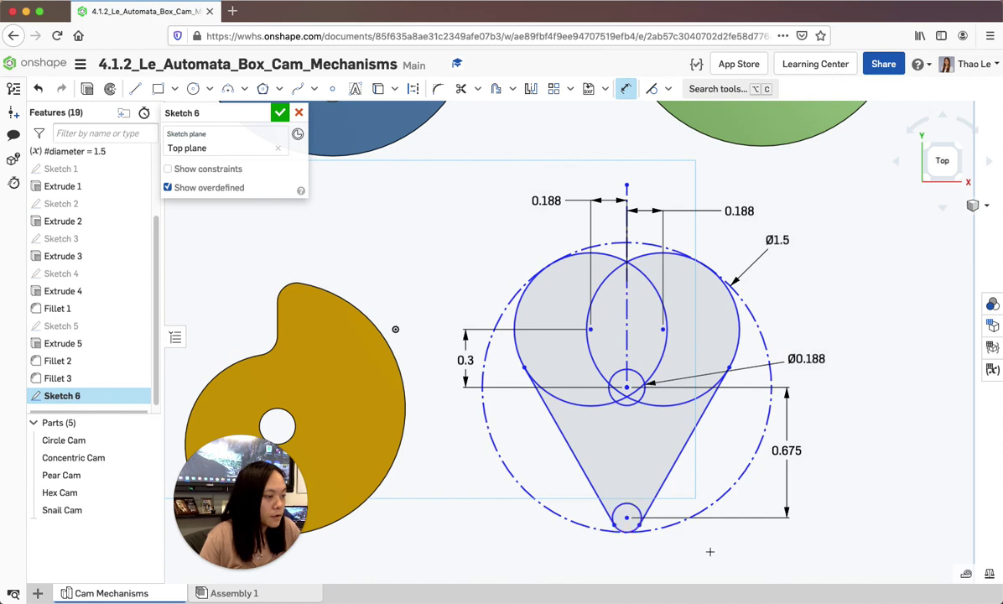
left_click(713, 552)
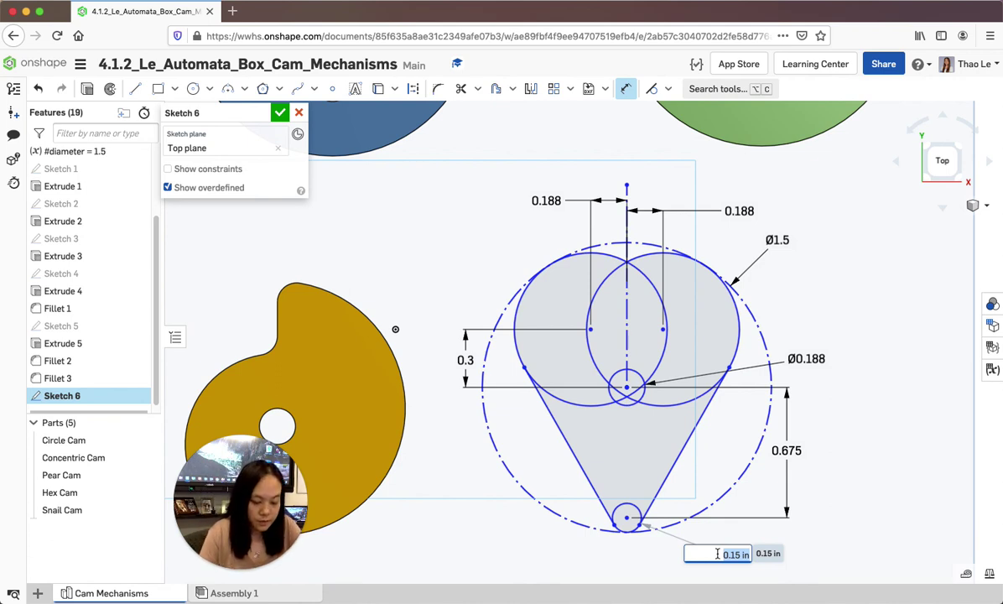
type("#diameter/10")
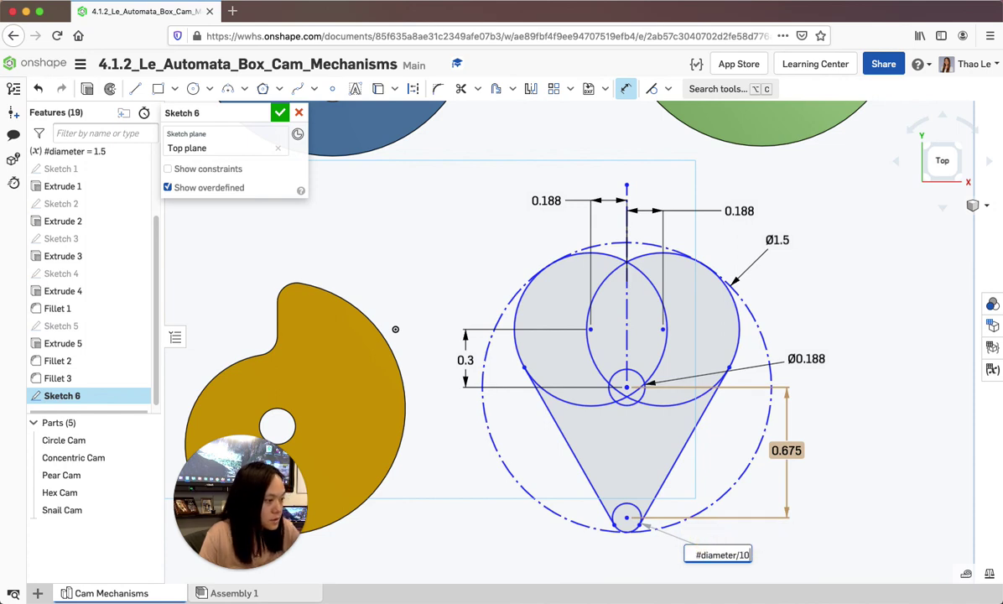
key("Return")
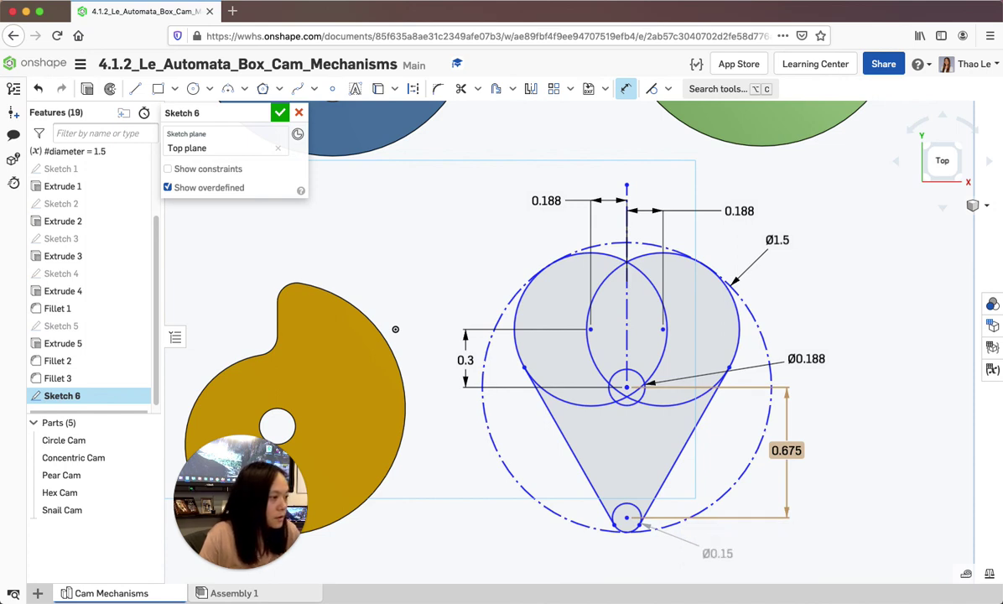
left_click(713, 554)
key("Delete")
left_click(714, 556)
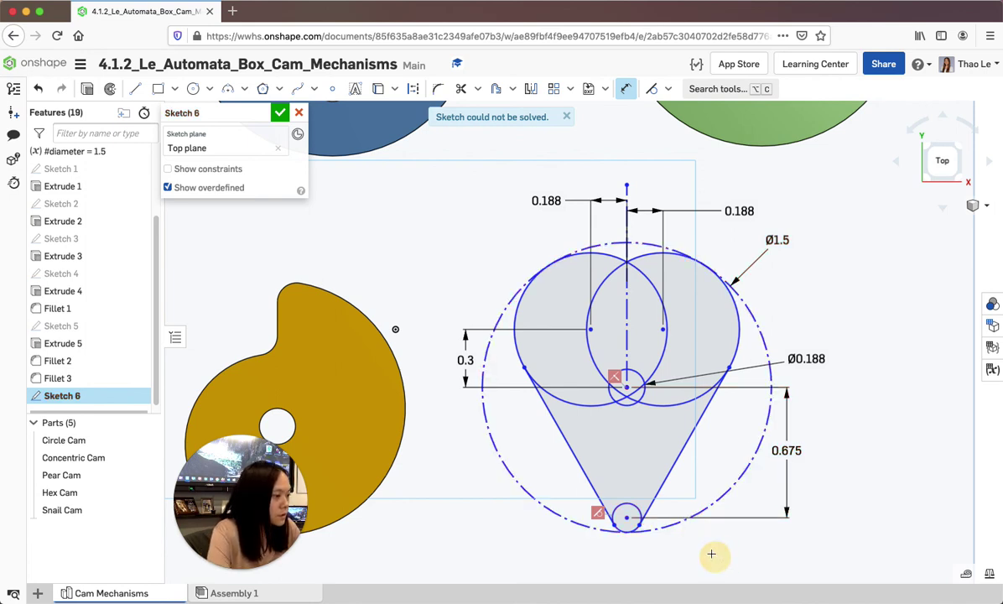
Step: Dimension the diameter of the small circle at the heart's lower tip, accepting the offered 0.15 in
left_click(631, 517)
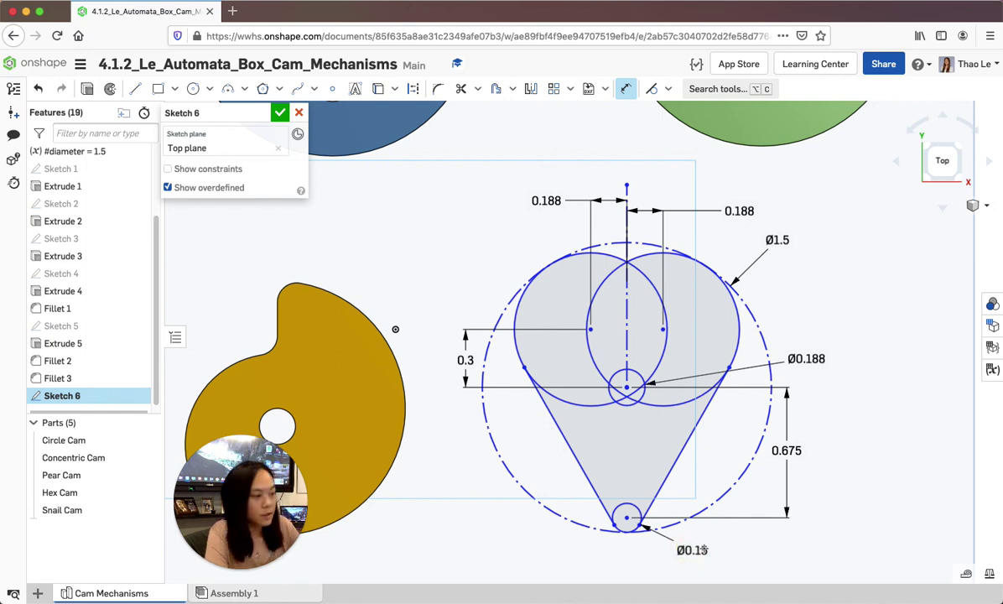
left_click(692, 550)
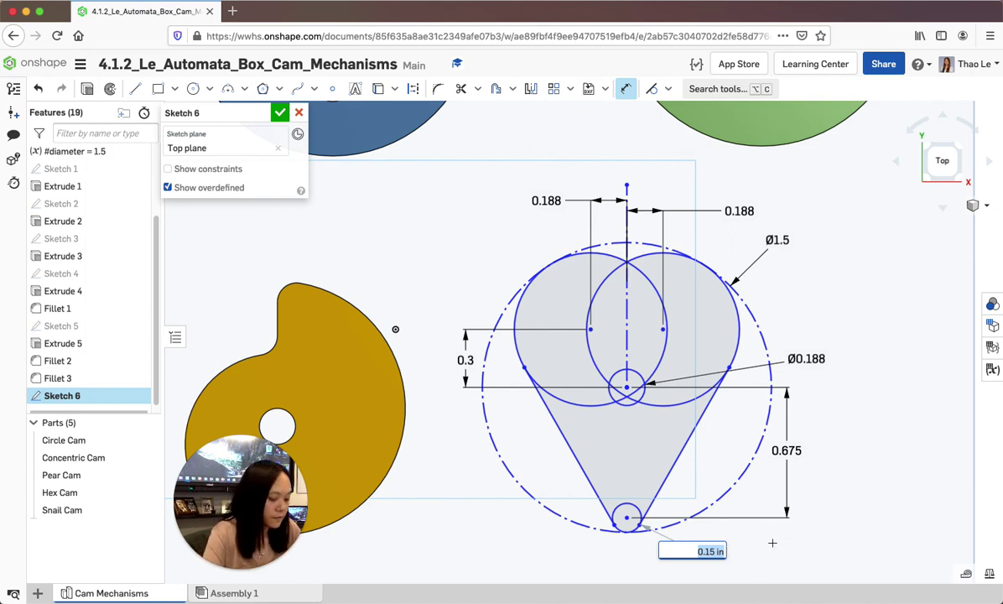
key("Return")
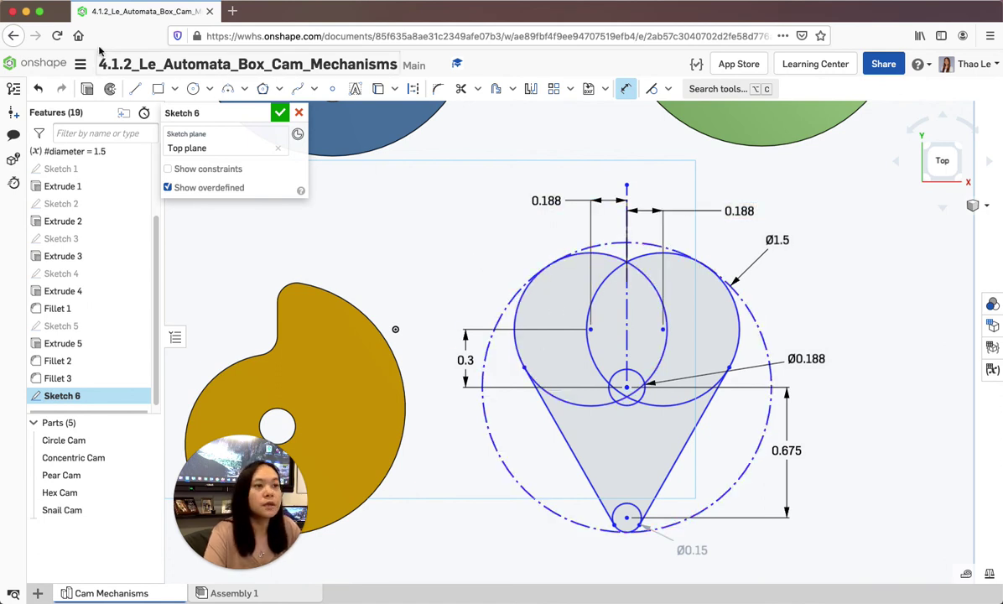
Step: Extrude the heart profile around its shaft hole as a new solid with a blind depth of 3/16 in
left_click(87, 90)
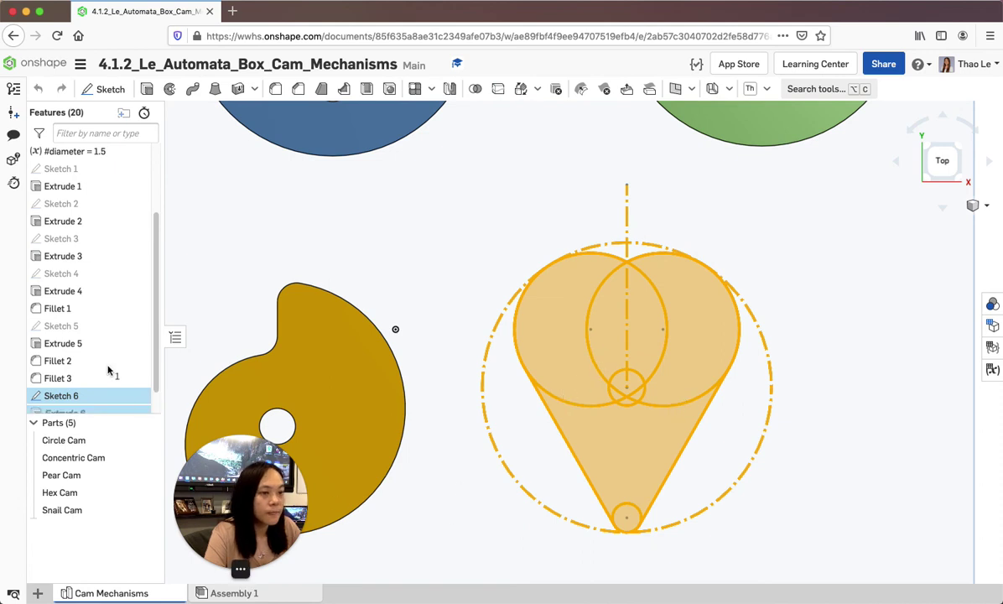
key("shift+e")
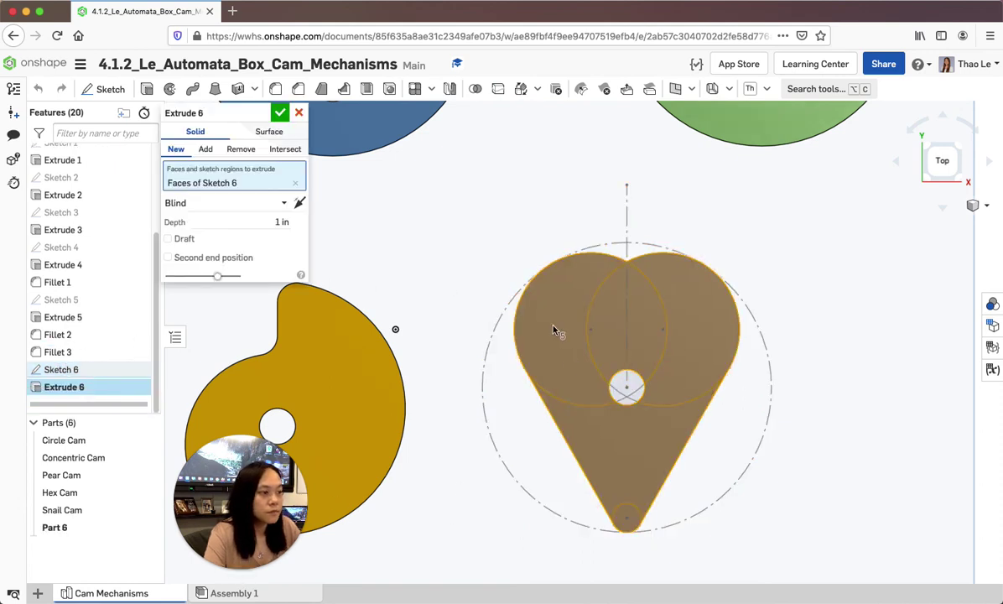
left_click(276, 221)
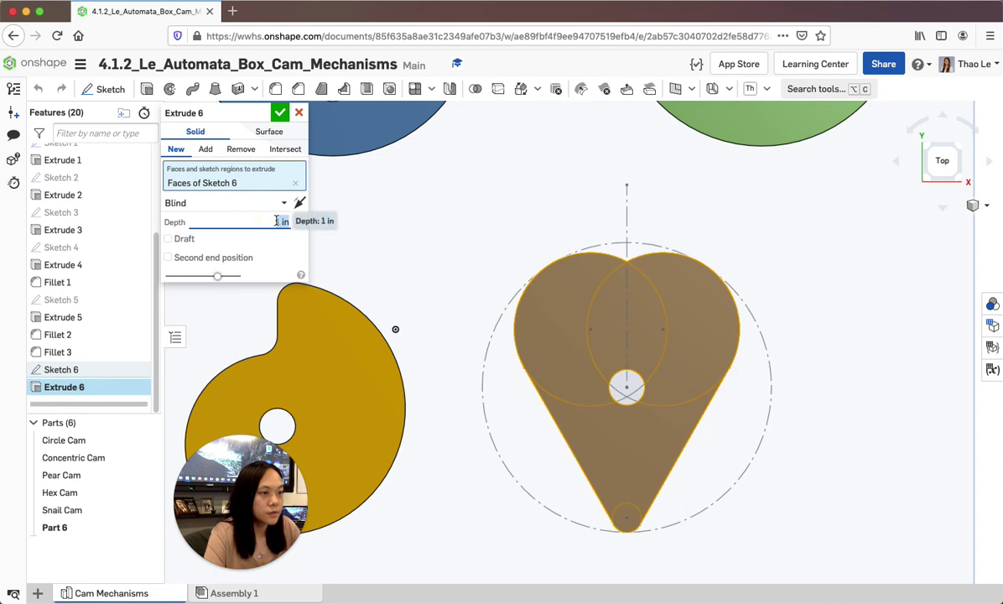
type("3/16")
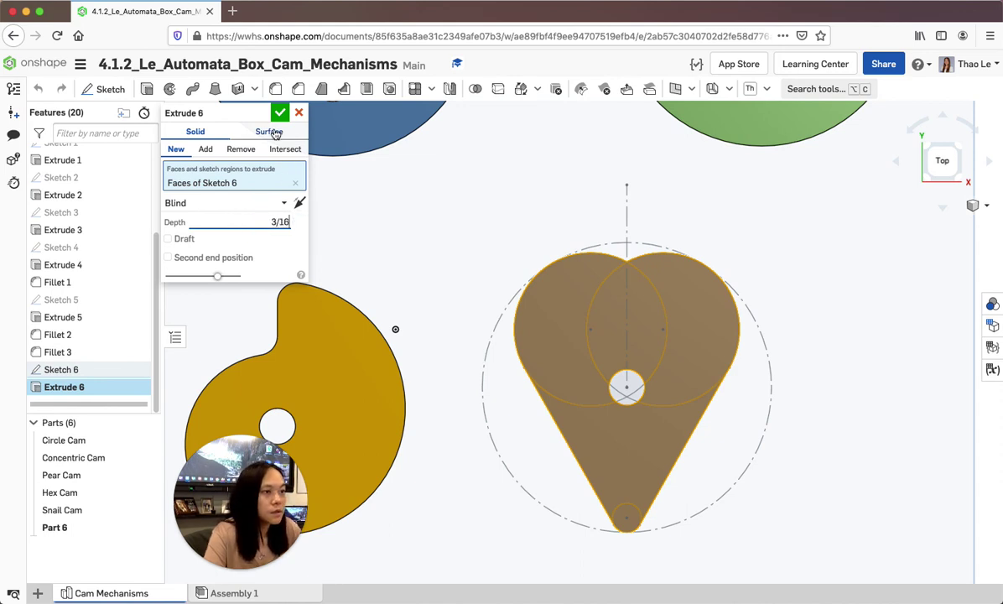
key("Return")
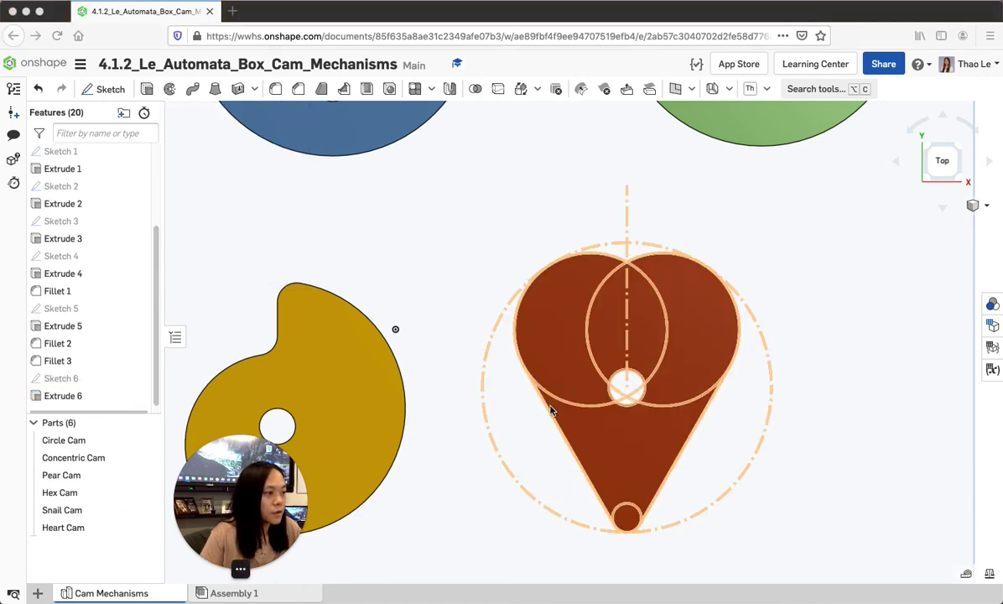
left_click(822, 423)
Step: Fillet the inner notch edge between the heart cam's two lobes with a circular 0.2 in radius
scroll(822, 423, "down", 5)
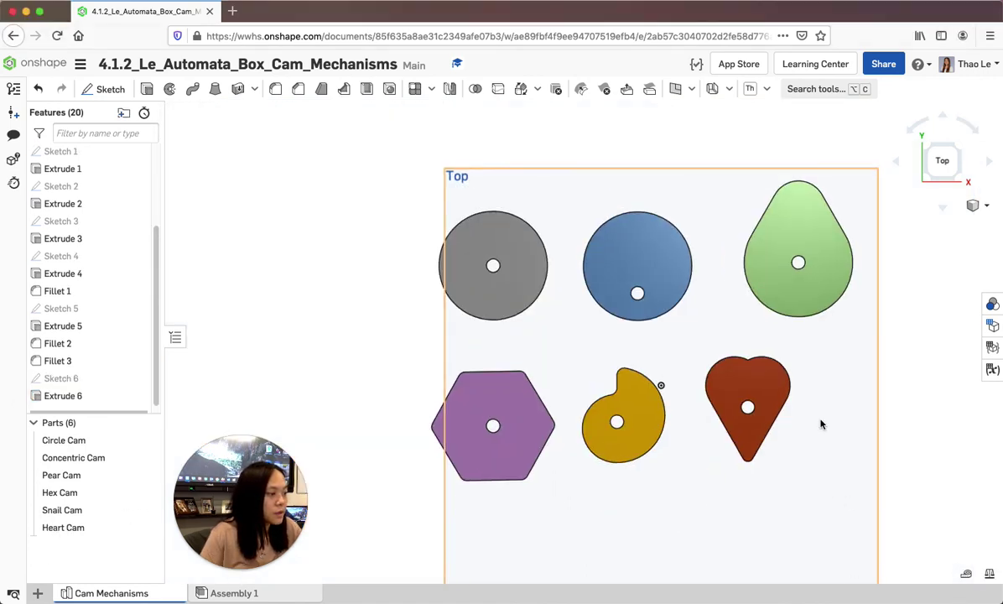
scroll(823, 424, "up", 1)
right_click_drag(807, 465, 810, 484)
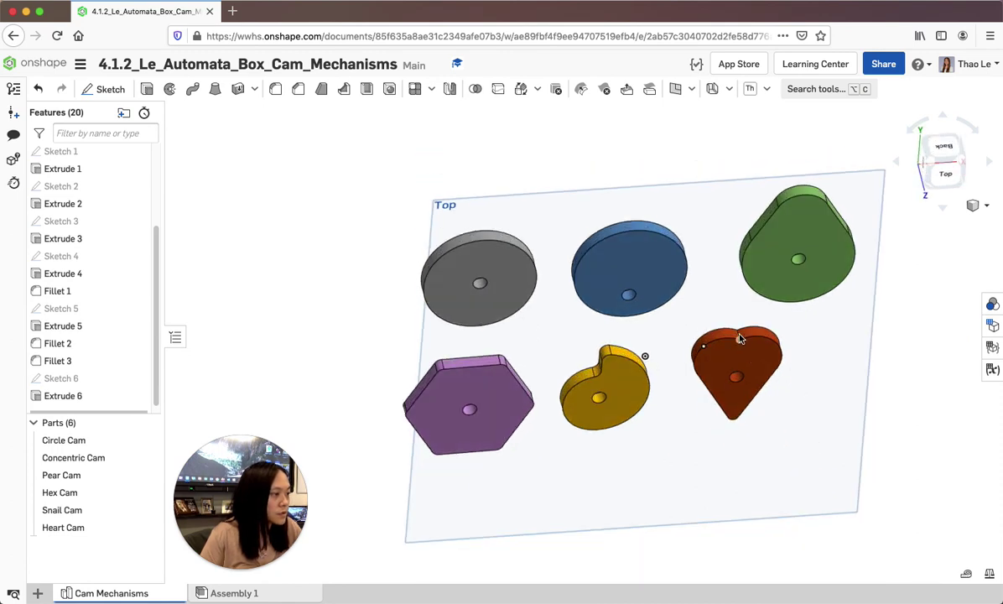
scroll(740, 339, "up", 6)
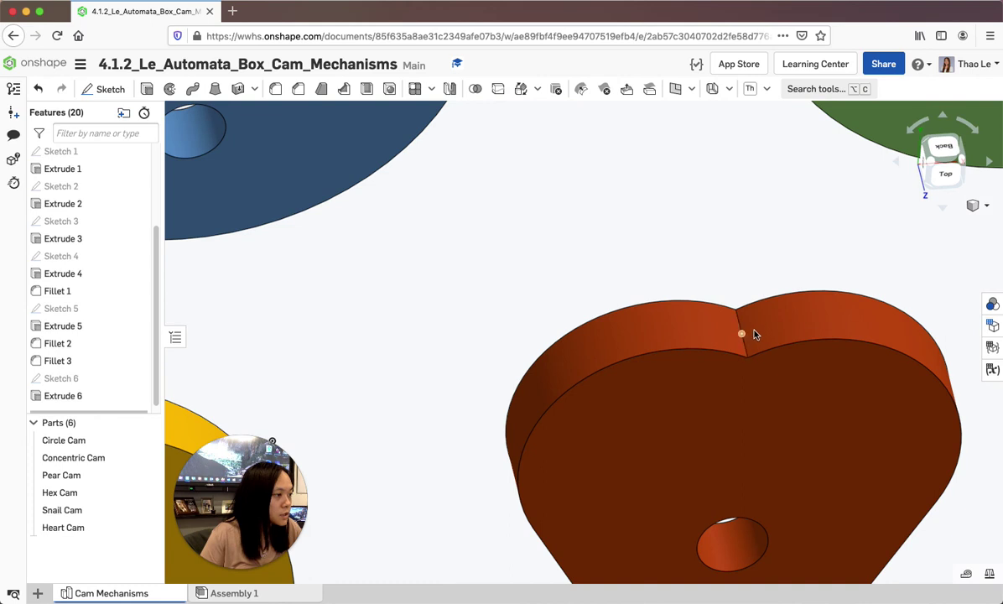
left_click(278, 89)
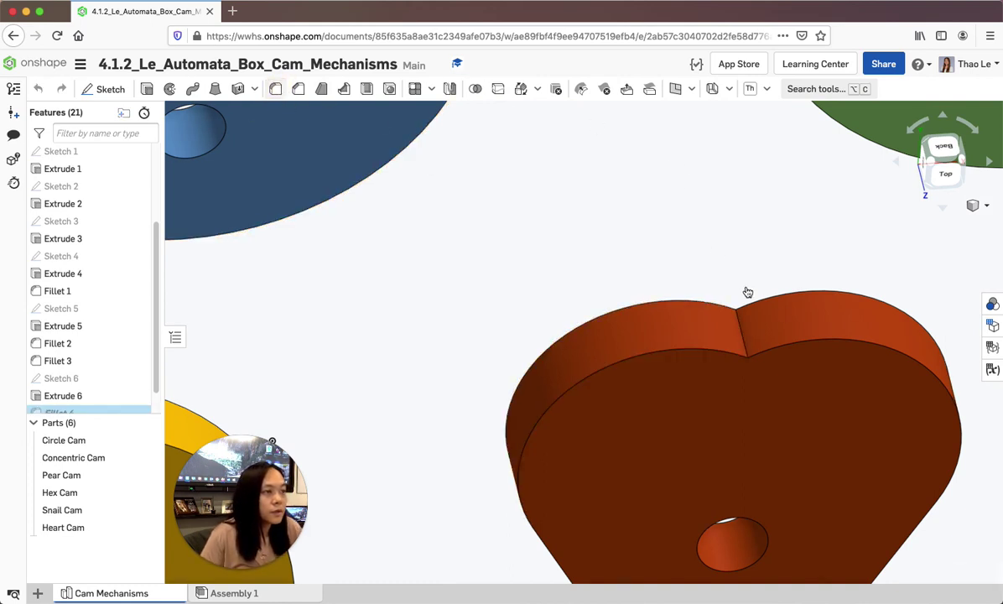
left_click(742, 339)
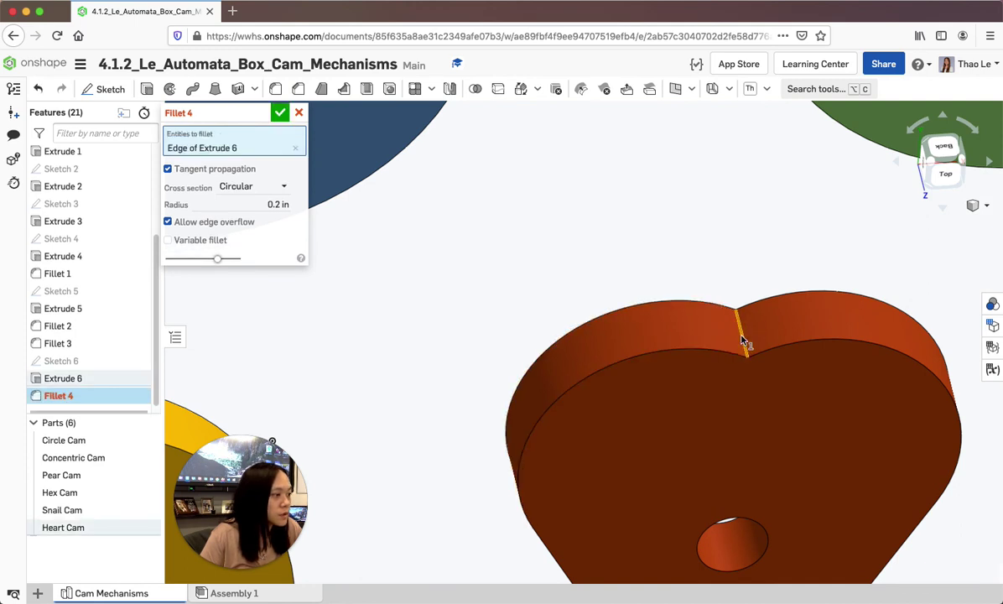
mouse_move(756, 376)
right_mouse_down()
mouse_move(758, 327)
mouse_move(755, 362)
right_mouse_up()
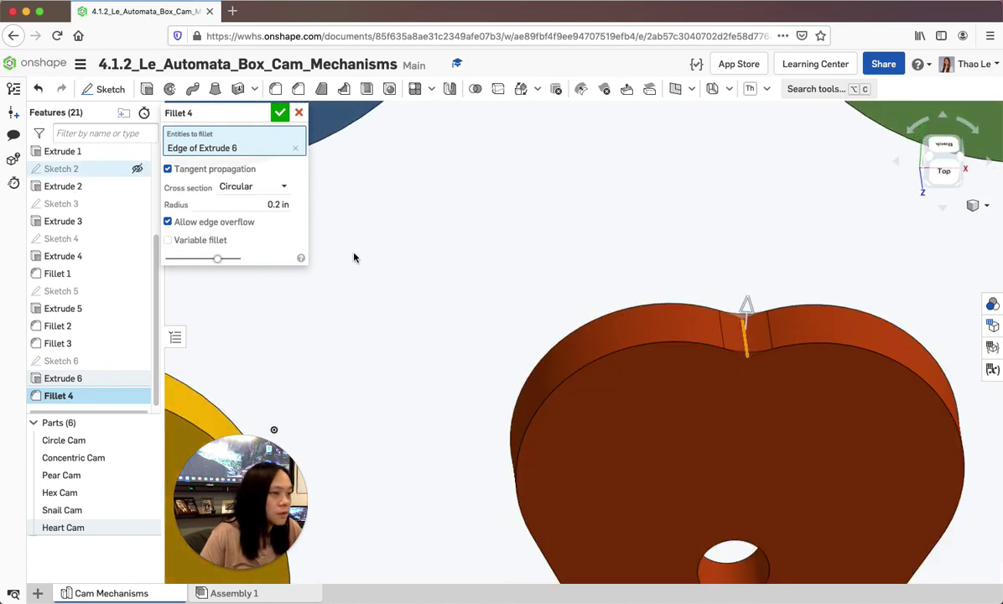
left_click(280, 113)
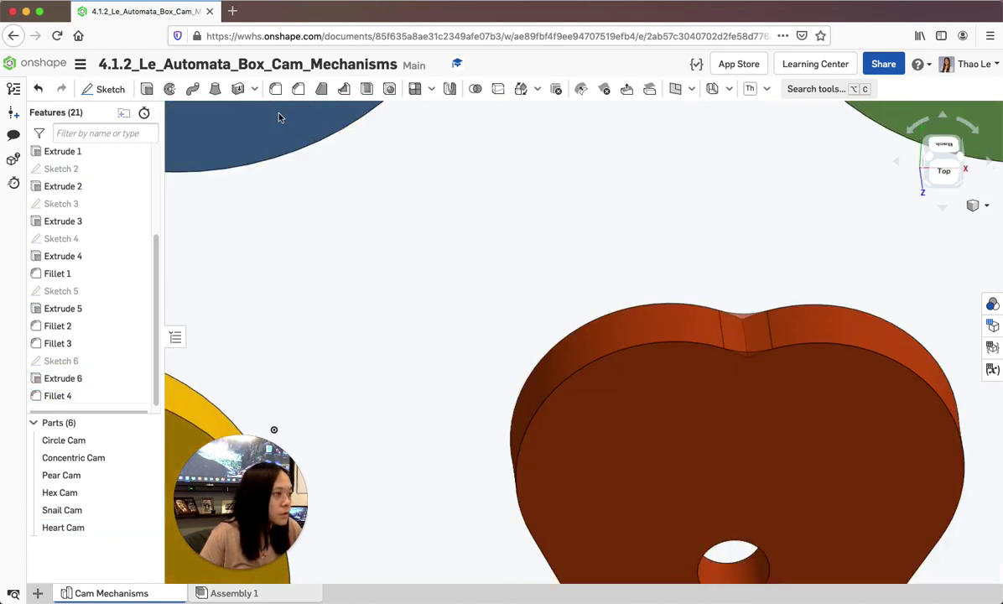
Step: Examine the heart cam's filleted notch from several angles, and return to a Top view of all six cams
right_click_drag(812, 387, 804, 396)
scroll(805, 403, "down", 3)
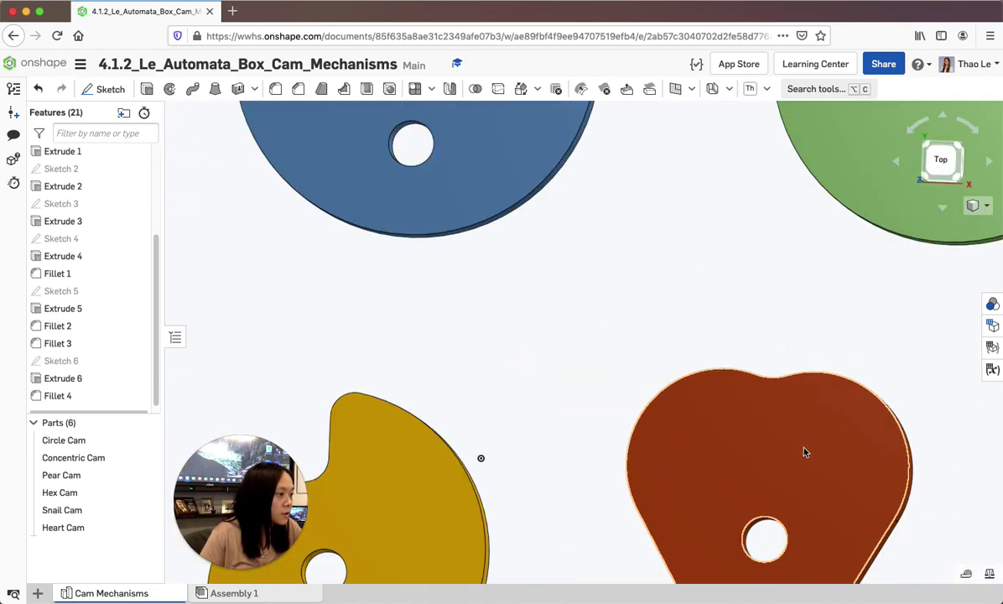
right_click_drag(806, 464, 739, 348)
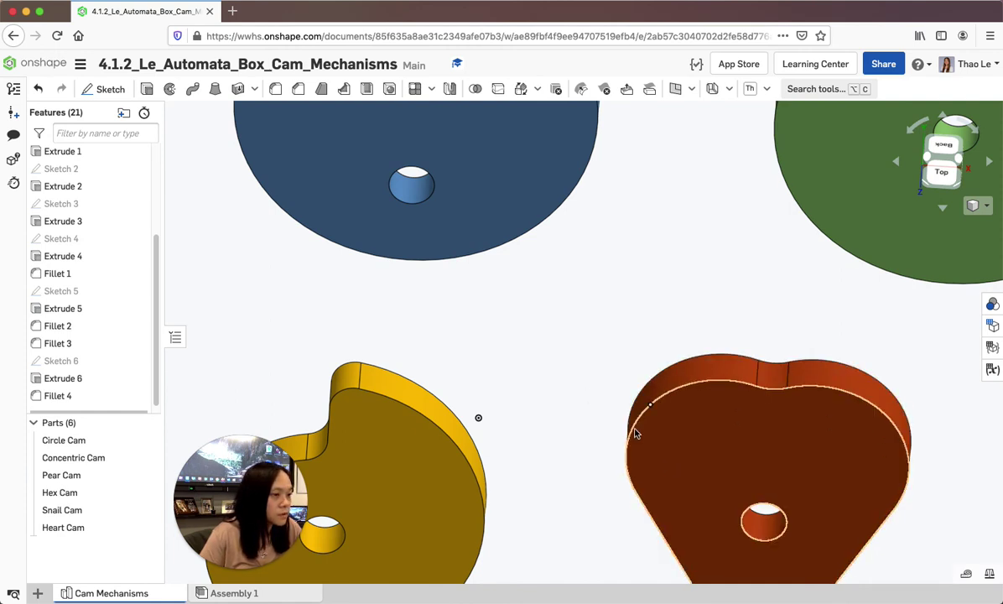
right_click_drag(780, 437, 820, 425)
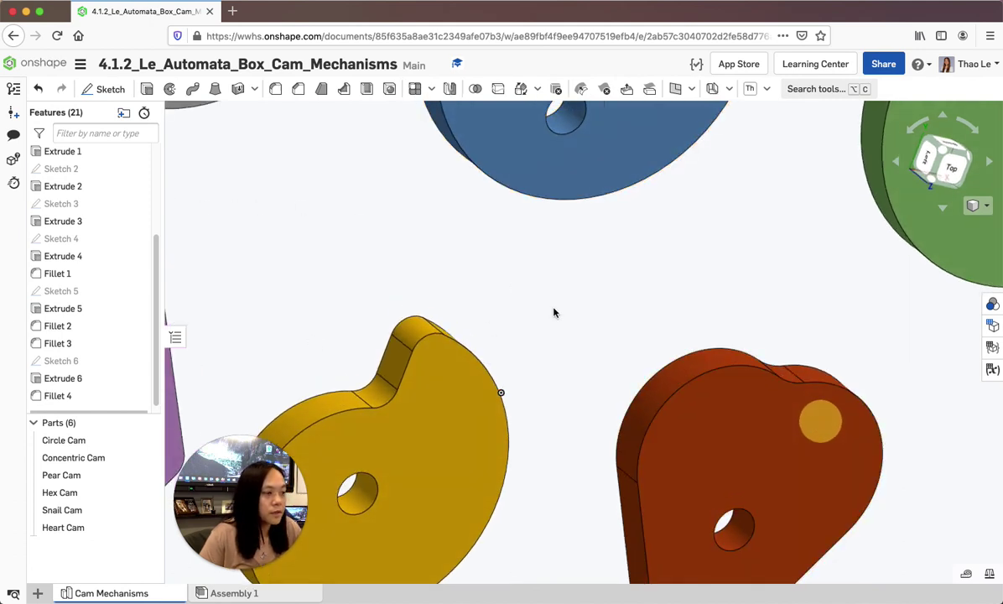
scroll(554, 313, "down", 3)
left_click(947, 163)
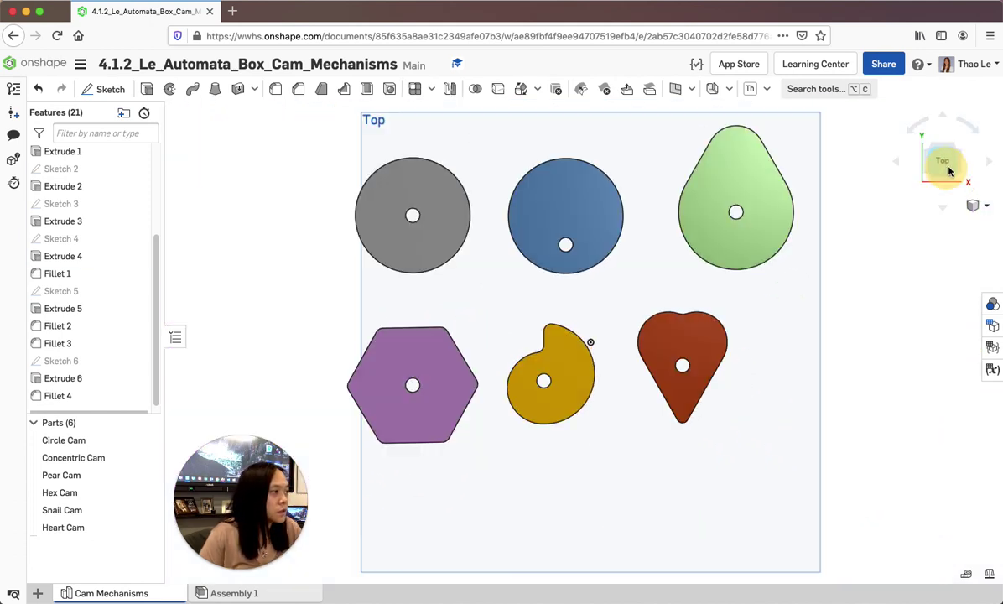